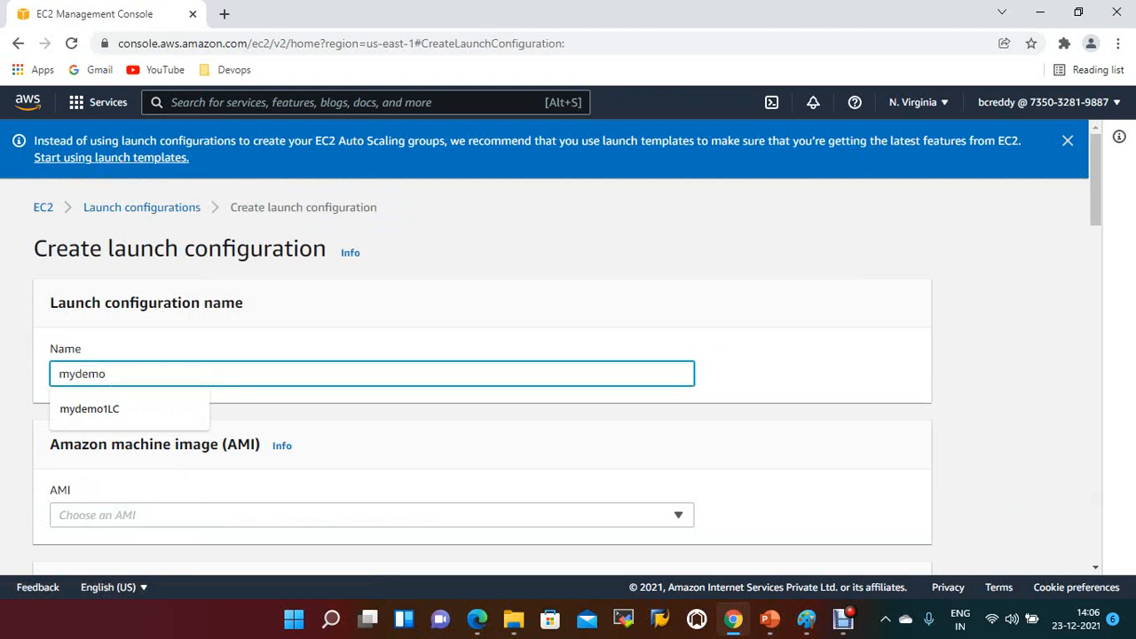
- Complete the launch configuration's name as mydemolunchconfig
text(lunchco)
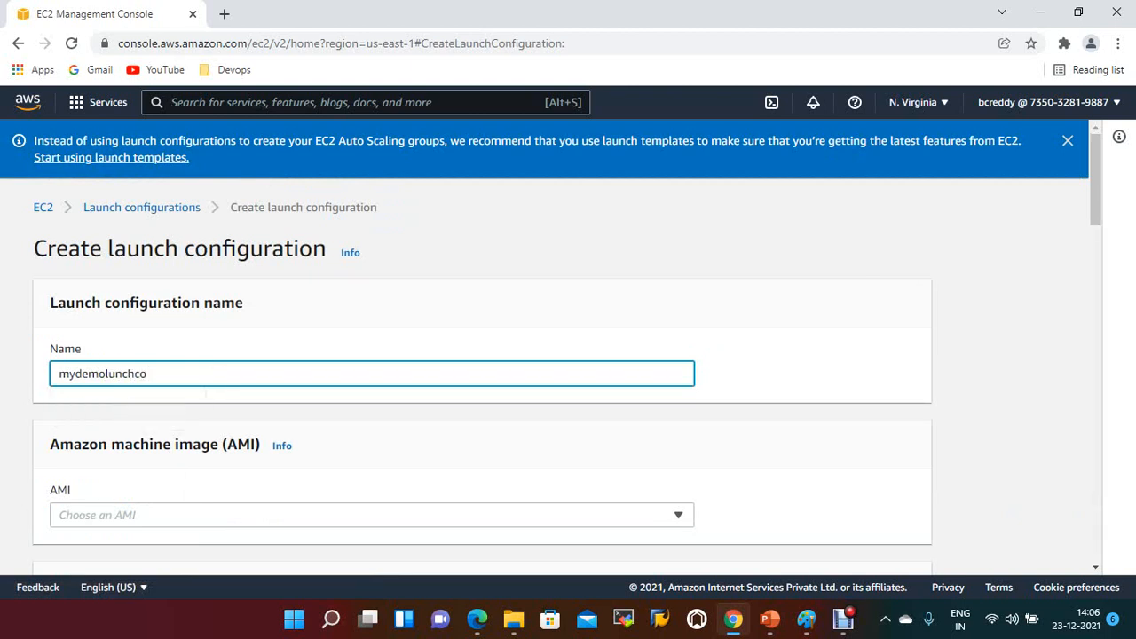
text(nfig)
scroll(568, 355, down, 1)
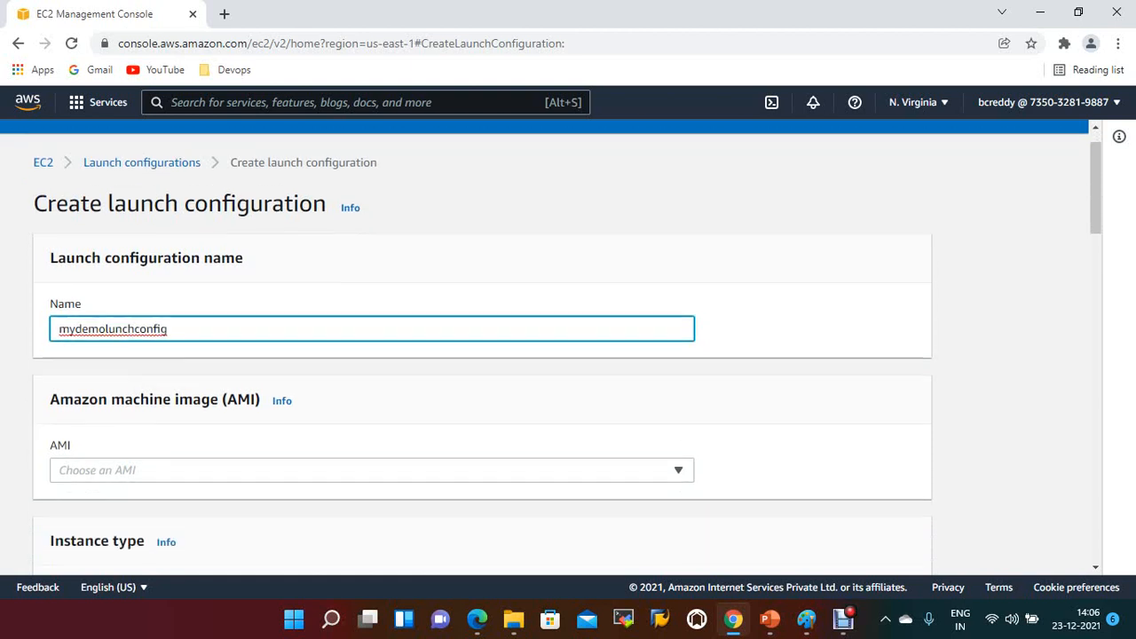
scroll(568, 355, up, 1)
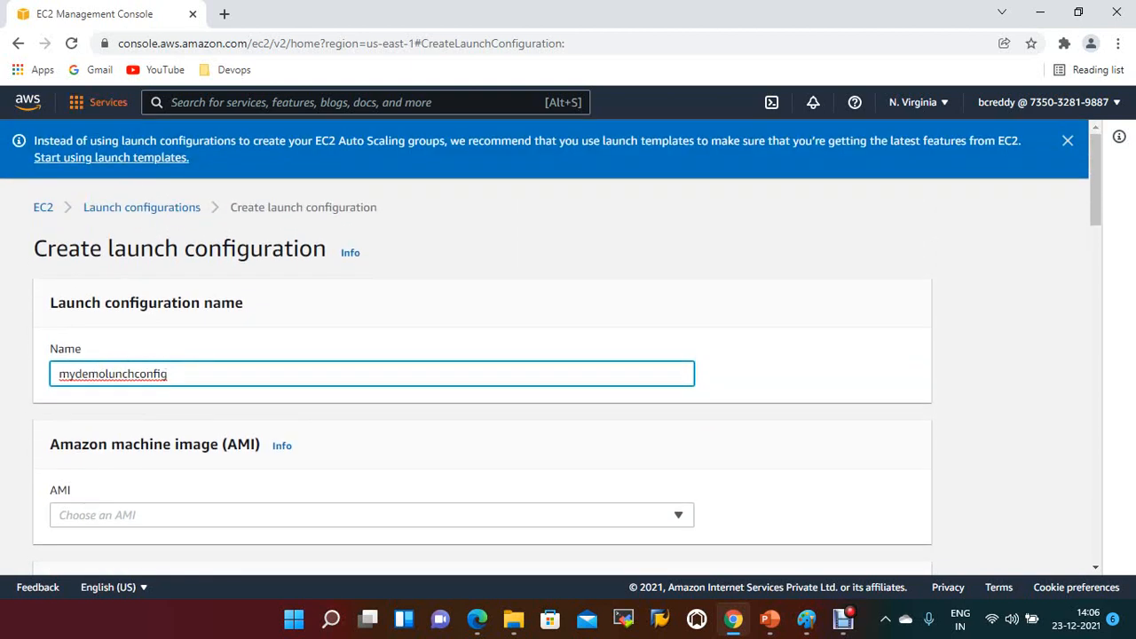
- Open the EC2 service in a new browser tab and start the launch instance wizard there
right_click(82, 104)
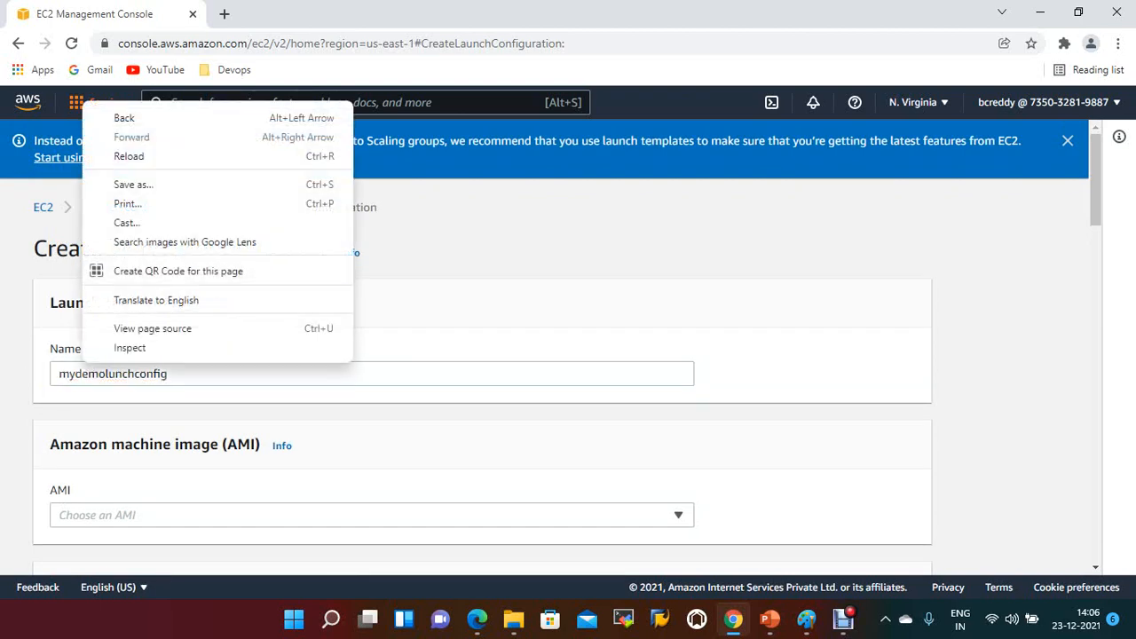
key(Escape)
right_click(91, 108)
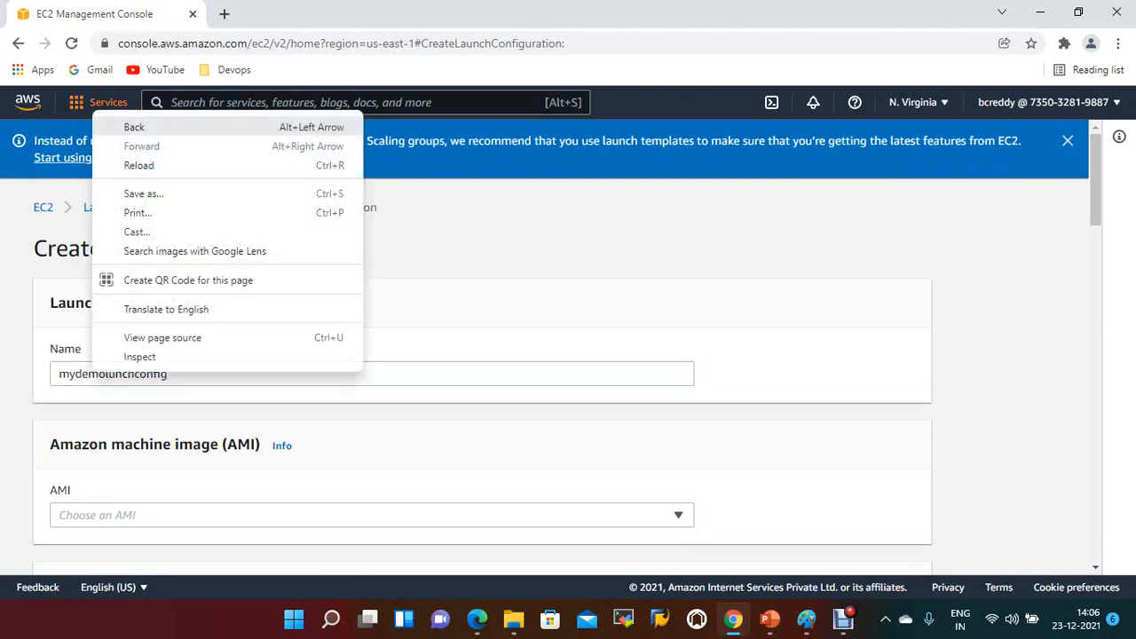
click(96, 104)
click(96, 104)
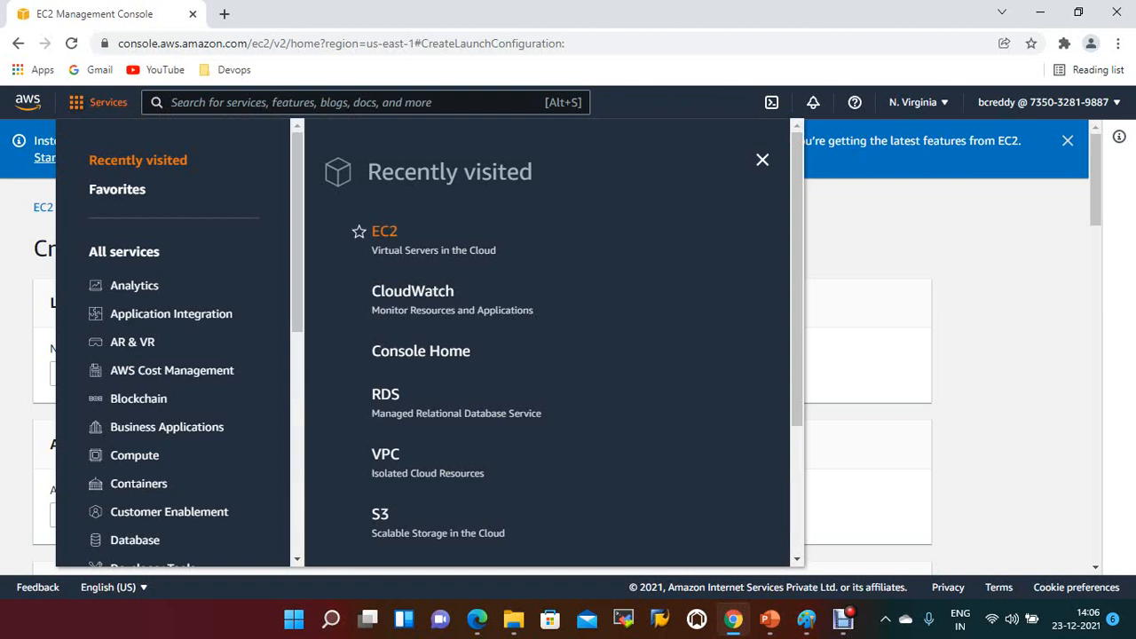
ctrl+click(385, 232)
click(293, 15)
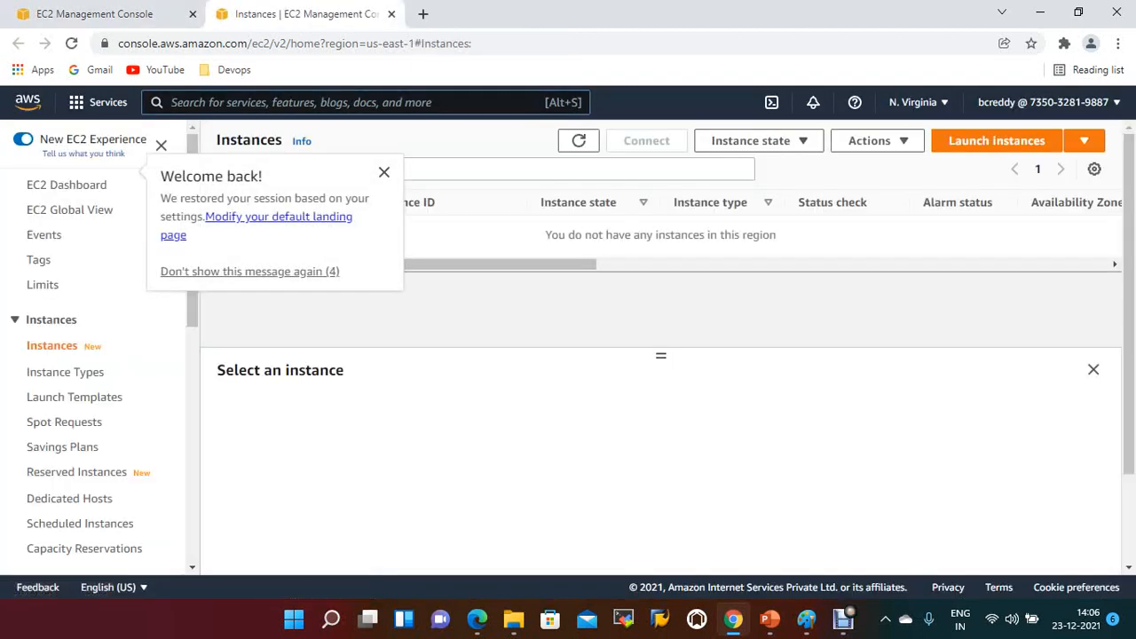
click(384, 172)
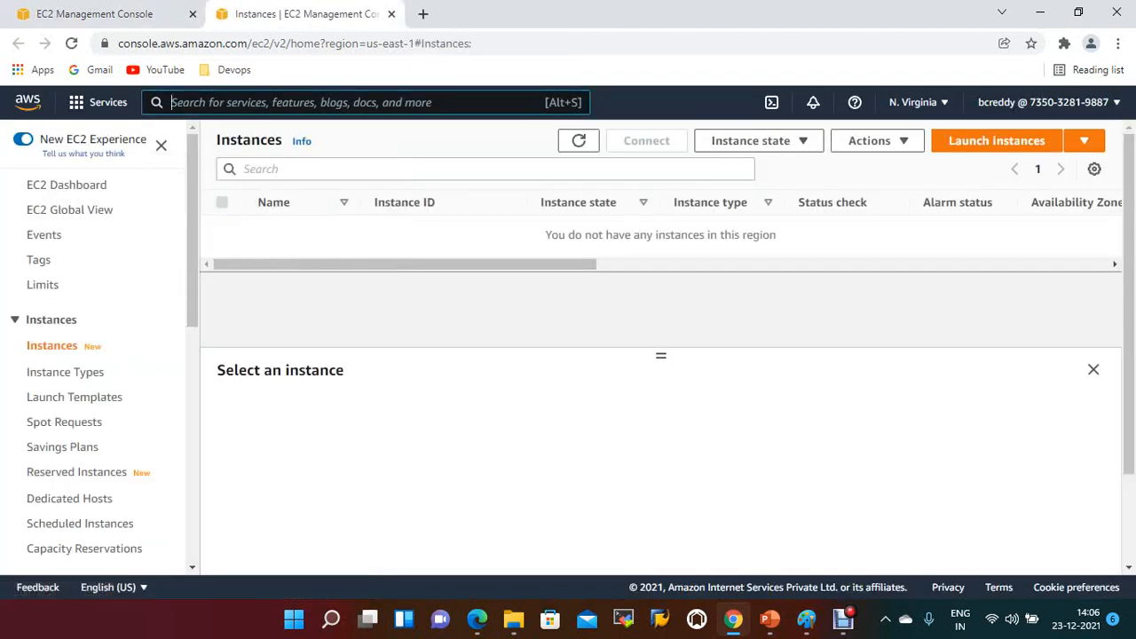
click(996, 141)
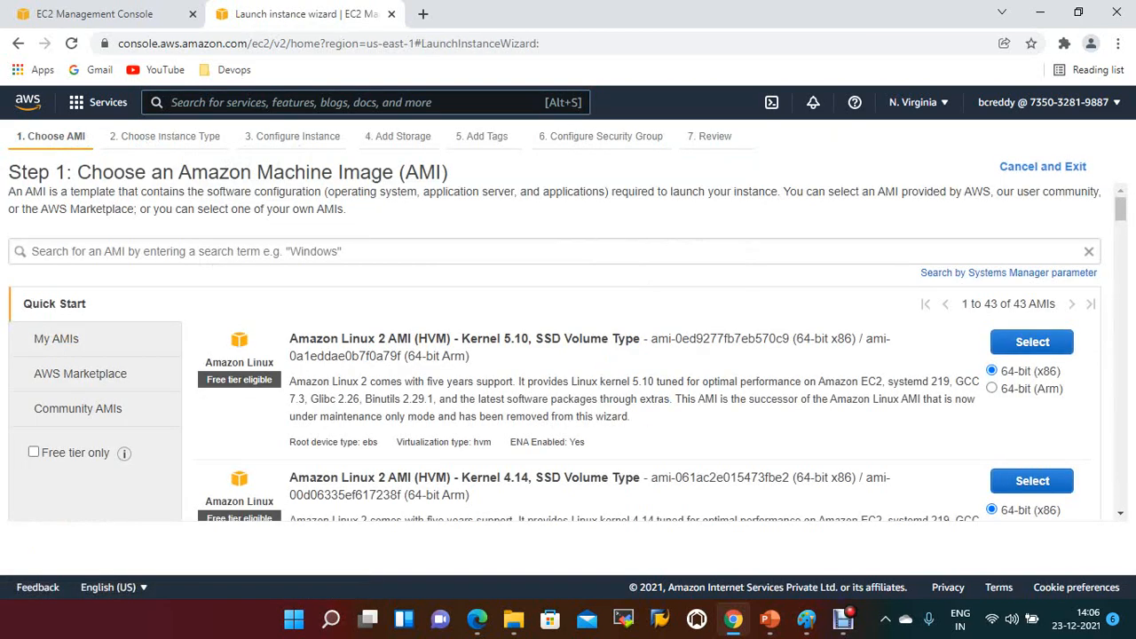
- Copy the 64-bit x86 AMI ID of Amazon Linux 2 Kernel 5.10 and choose that image as the launch configuration's AMI
drag(651, 338, 789, 338)
key(ctrl+c)
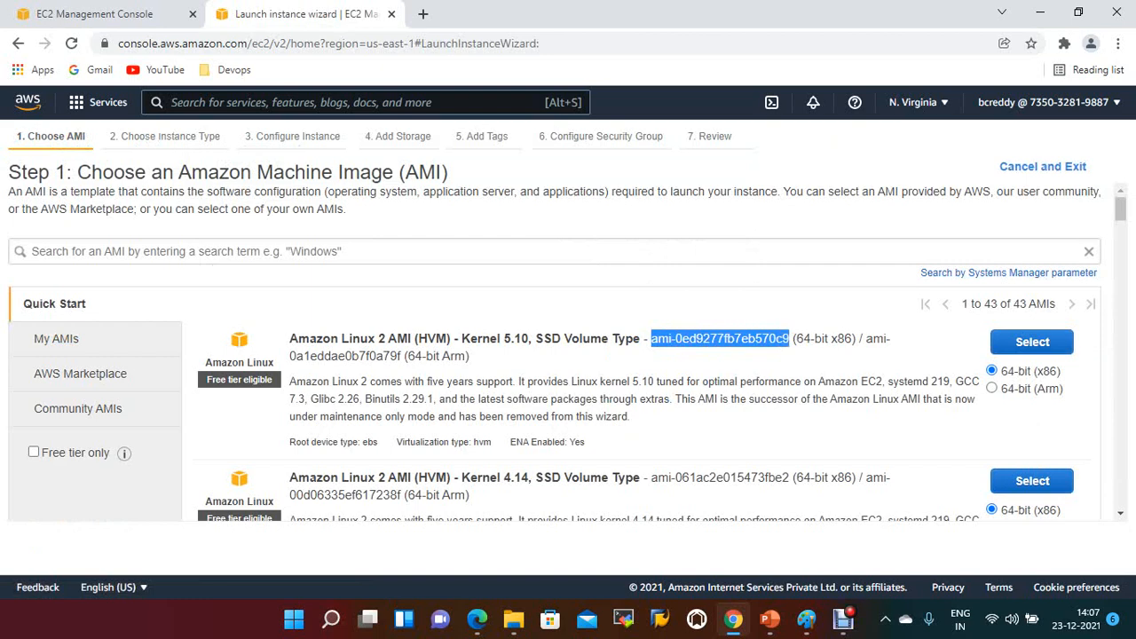
click(126, 14)
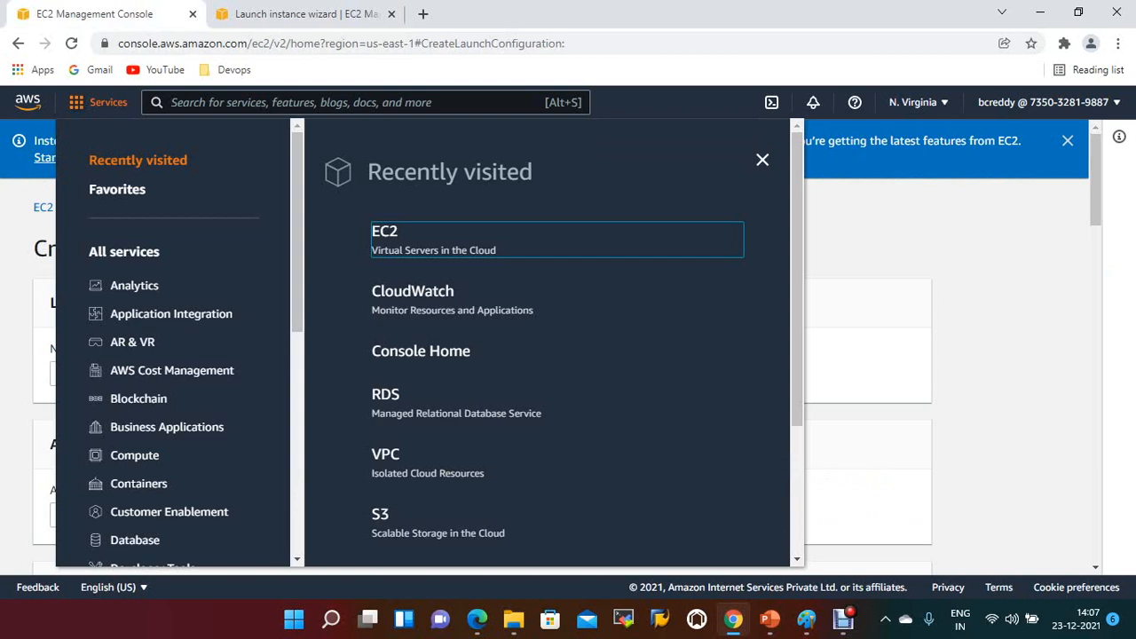
click(763, 160)
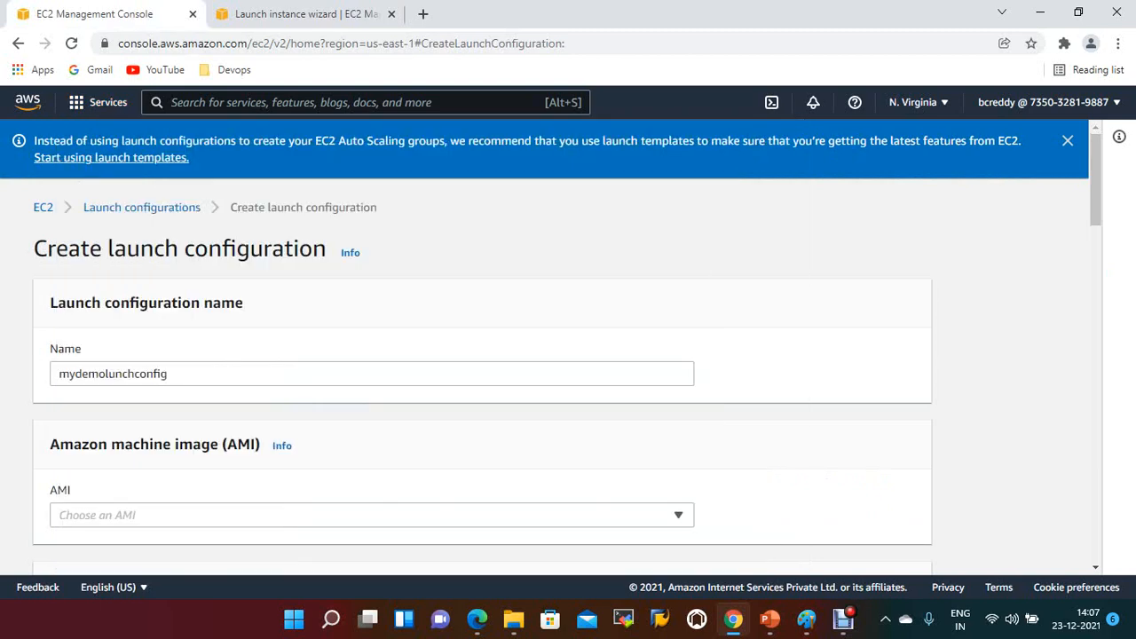
click(371, 515)
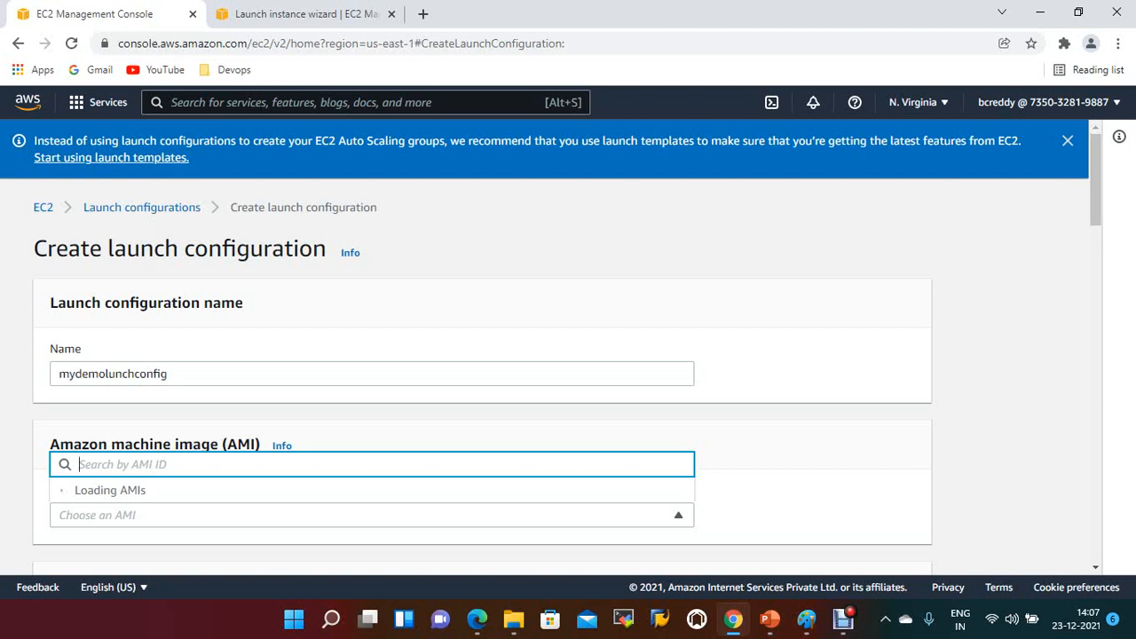
key(ctrl+v)
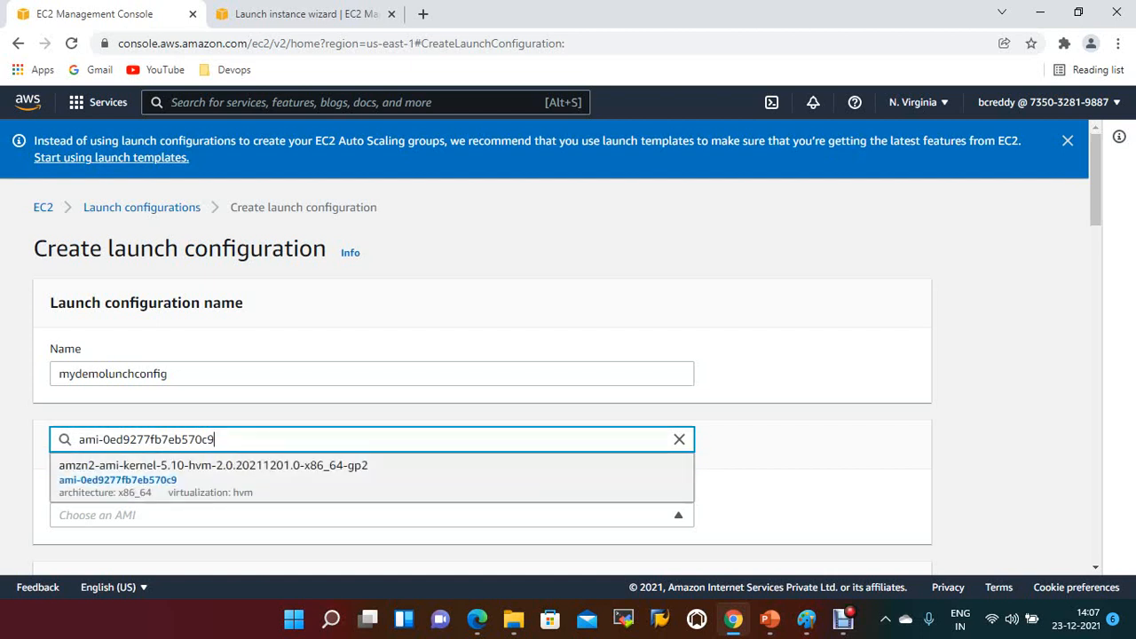
key(Return)
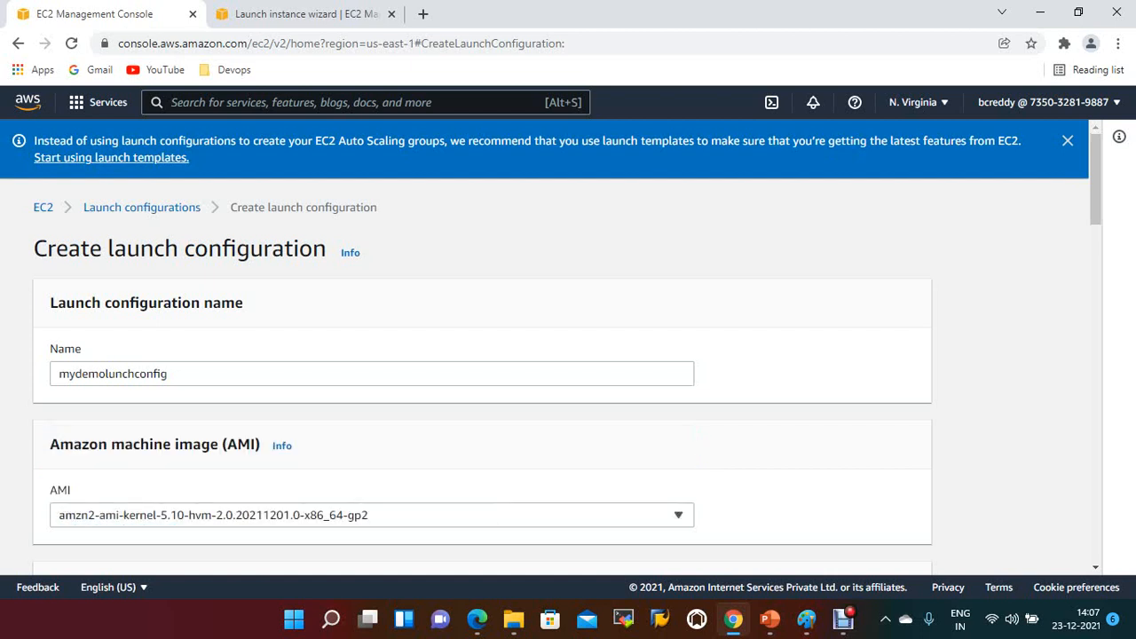
- Check the launch instance wizard's instance type page for the Amazon Linux 2 Kernel 5.10 image, and return to the launch configuration
scroll(568, 355, down, 1)
scroll(568, 355, down, 2)
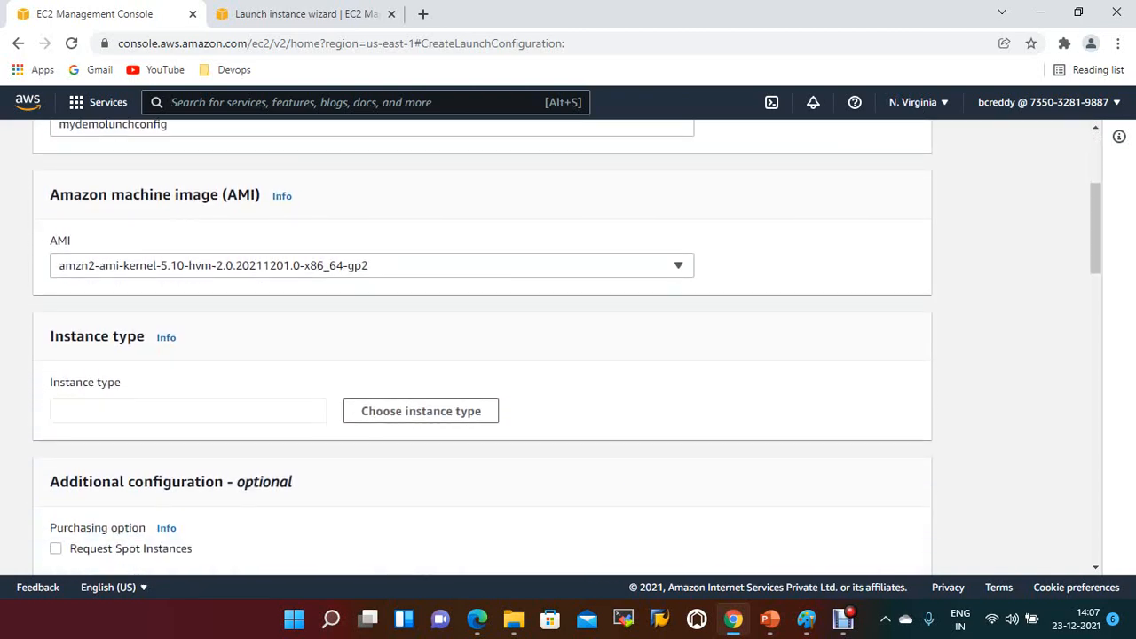
click(306, 14)
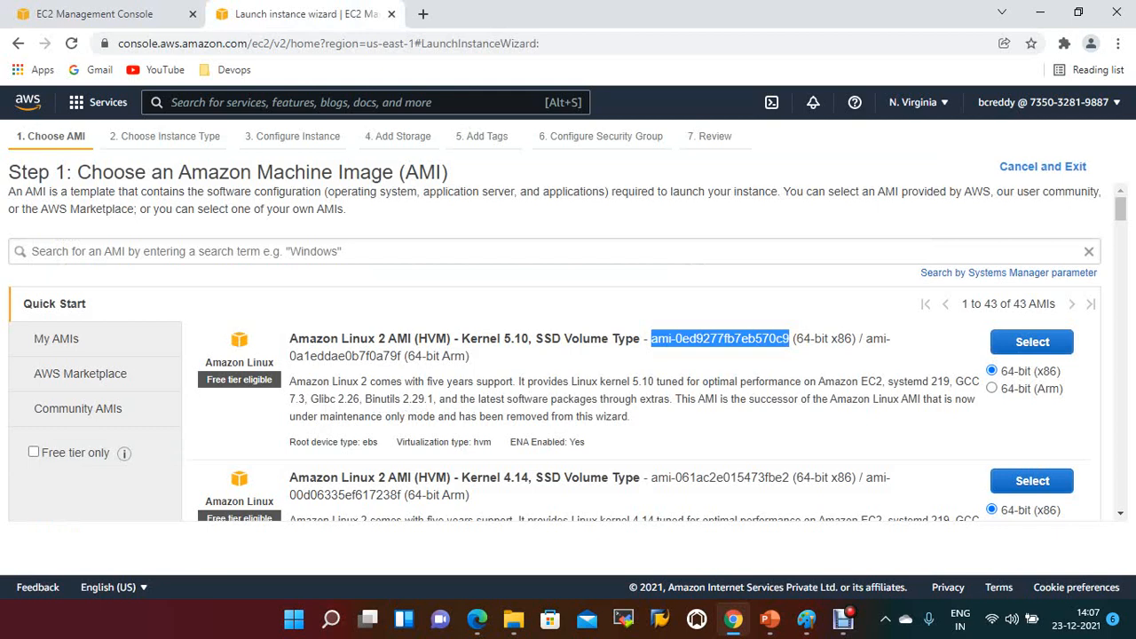
click(1032, 342)
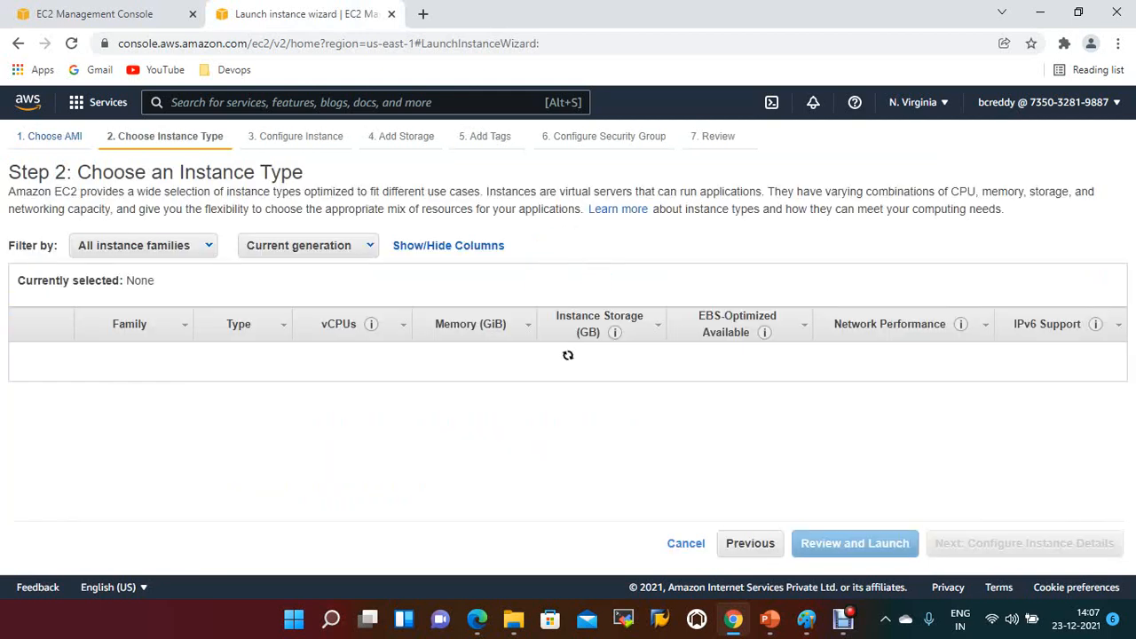
click(95, 14)
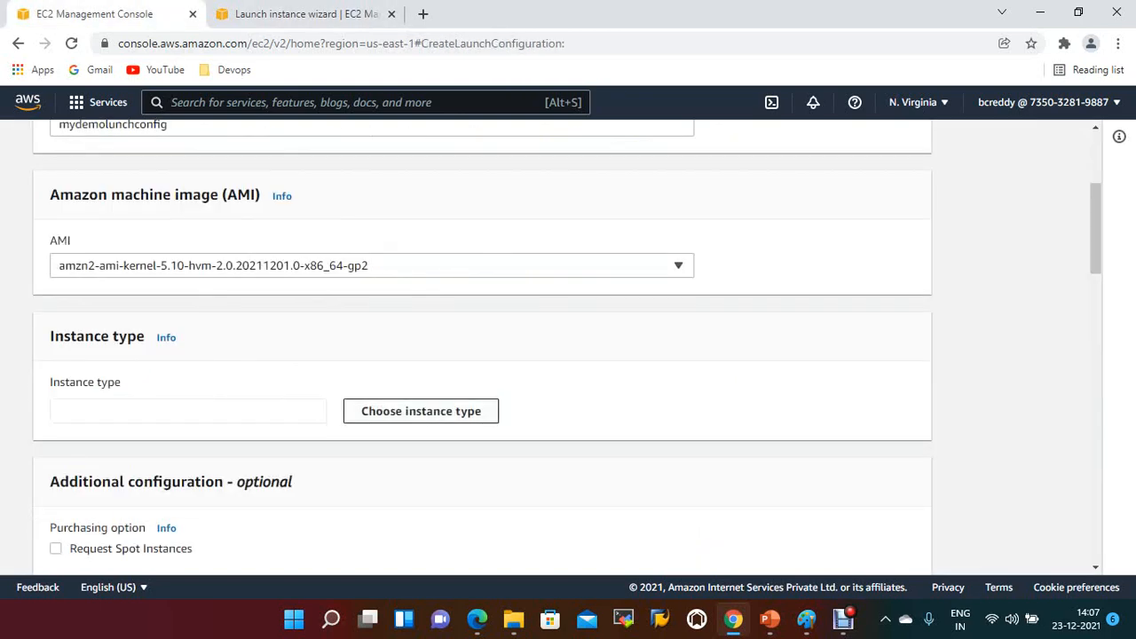
- Find the t2.small instance type and choose it for the launch configuration
click(420, 411)
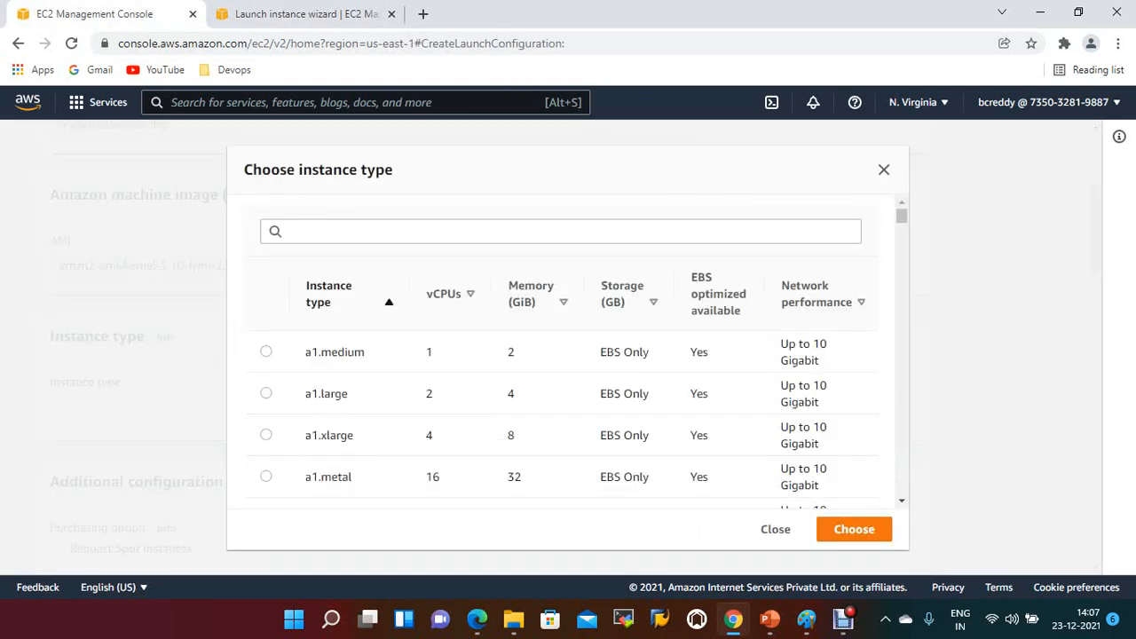
click(560, 232)
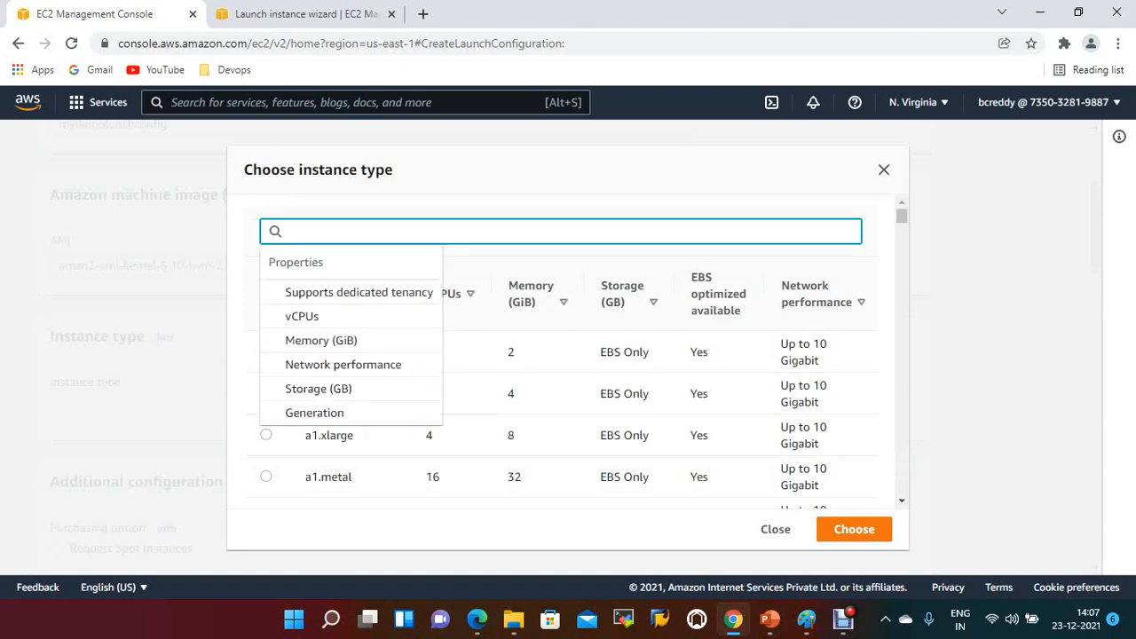
text(t2.)
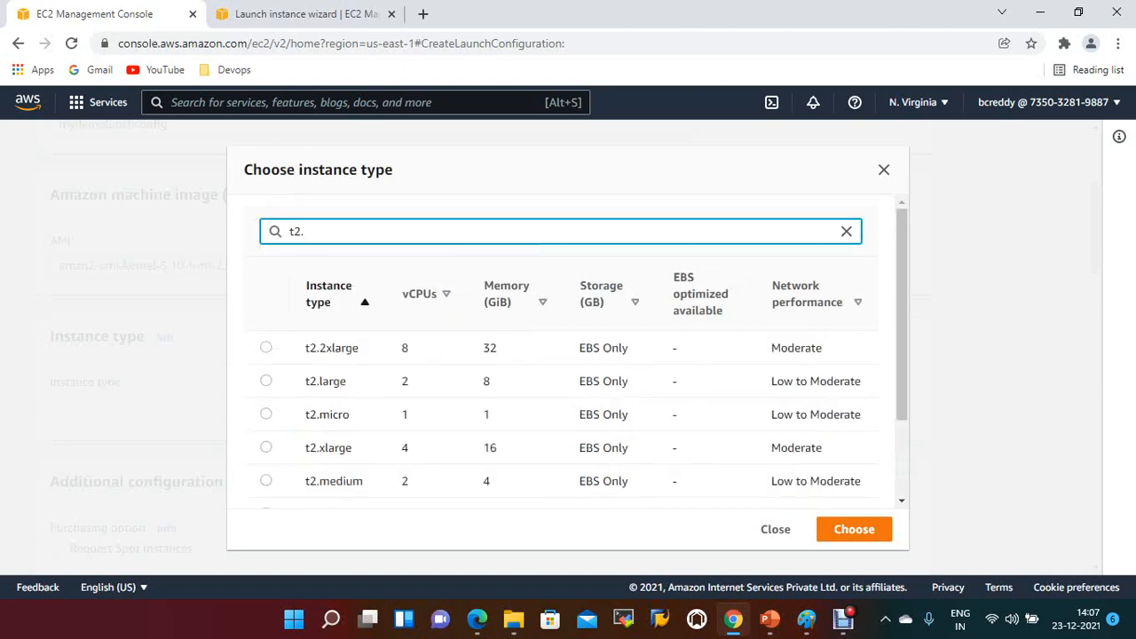
text(sm)
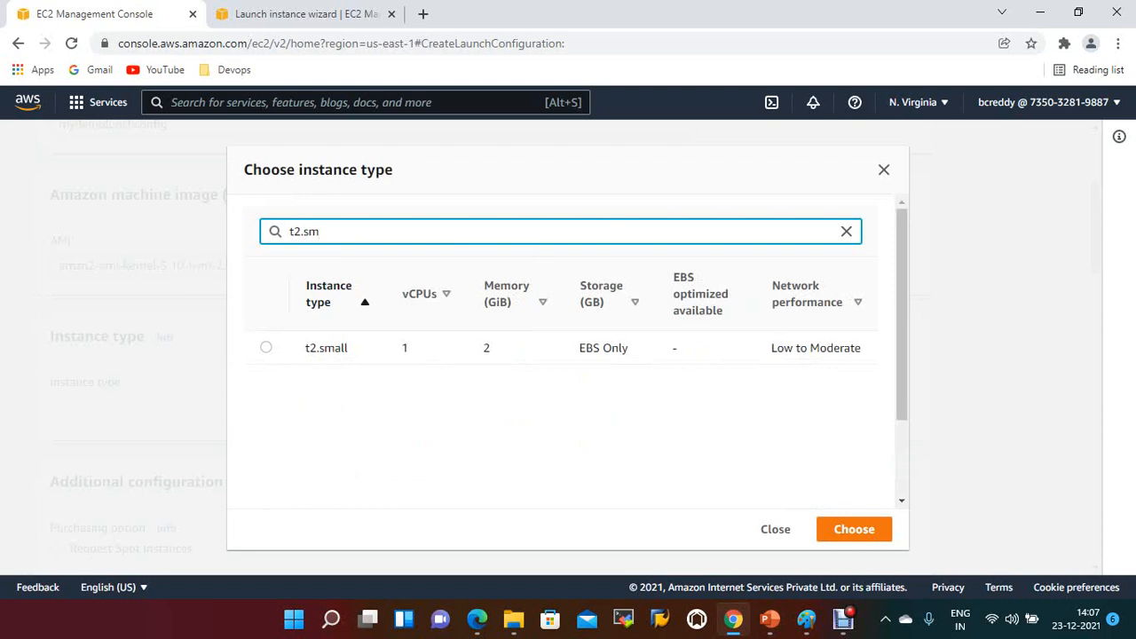
click(266, 347)
click(854, 530)
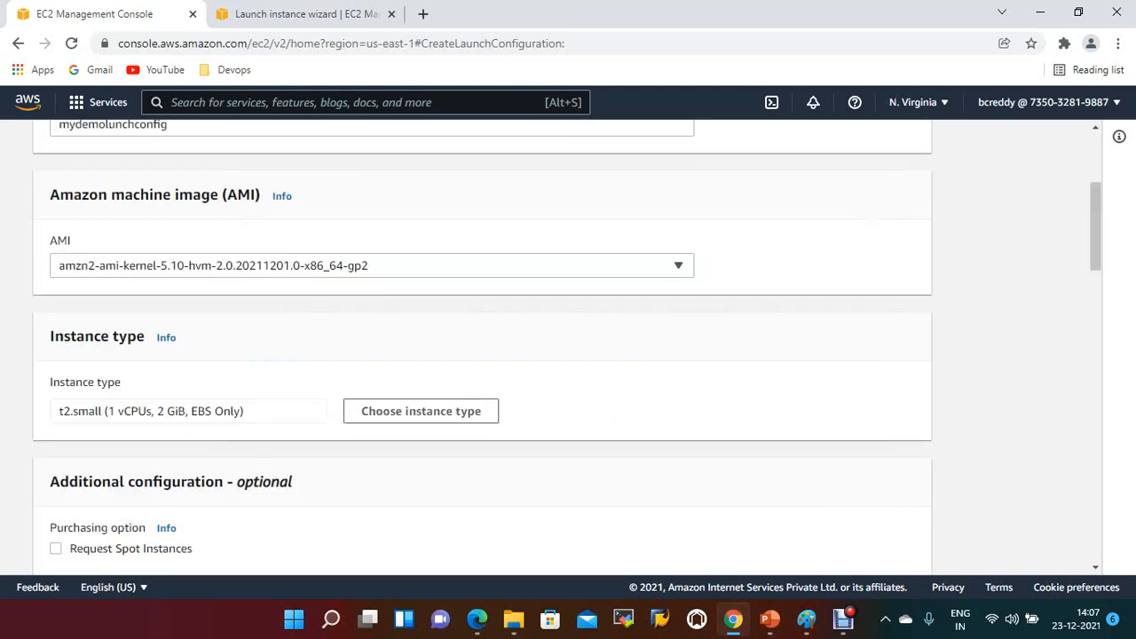
- Assign the existing security group AutoScaling-Security-Group-1 to the launch configuration
scroll(569, 347, down, 2)
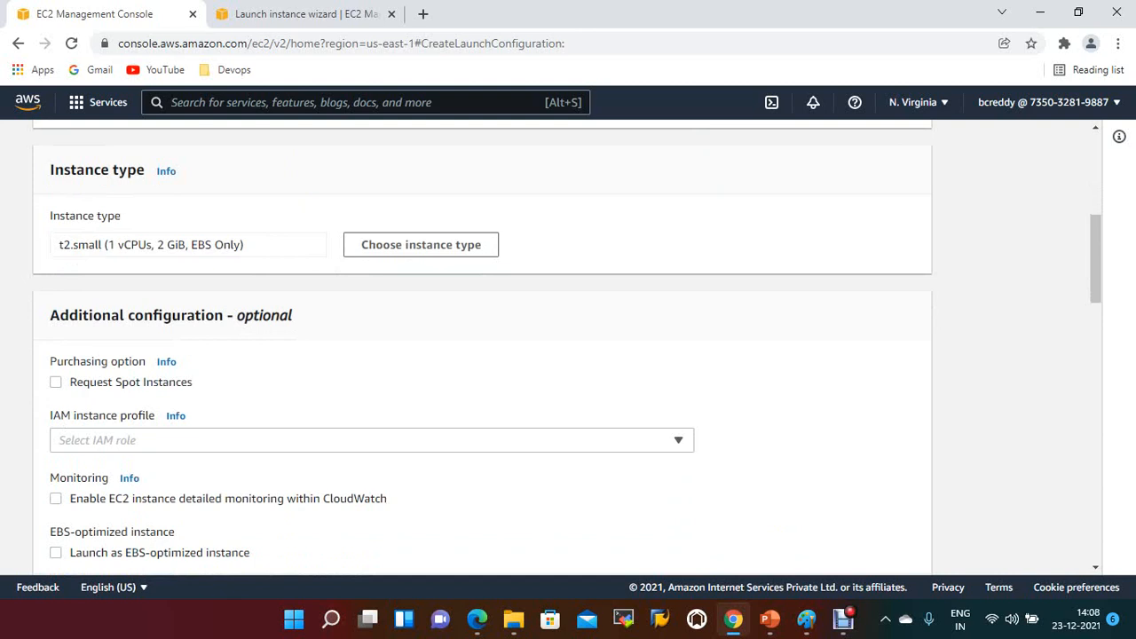
scroll(568, 350, down, 1)
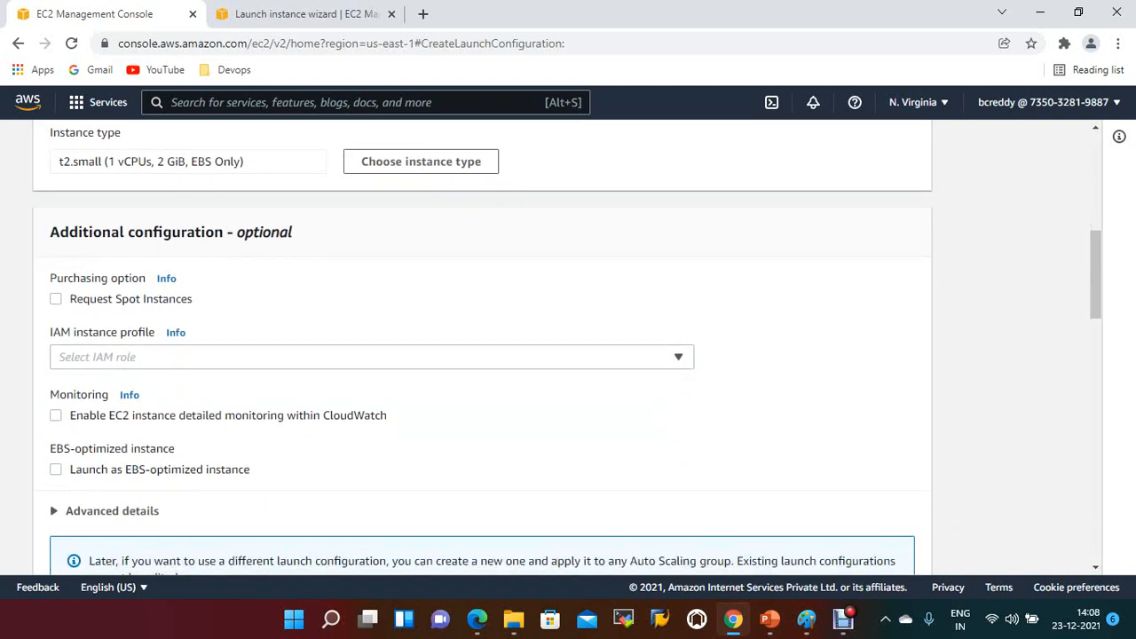
scroll(569, 351, down, 1)
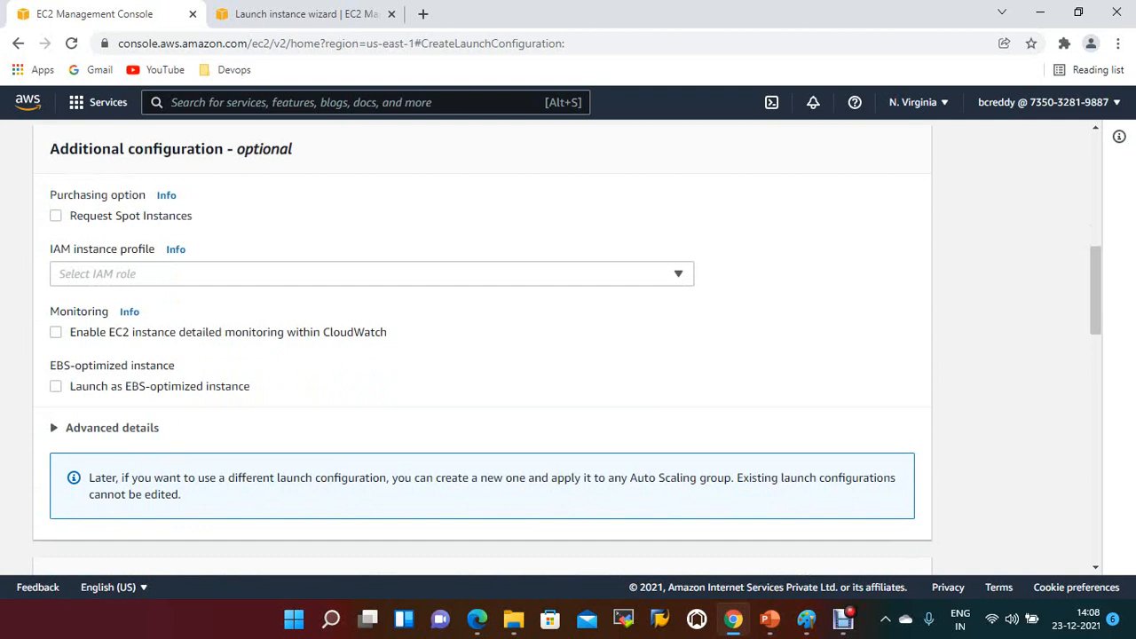
scroll(482, 347, down, 3)
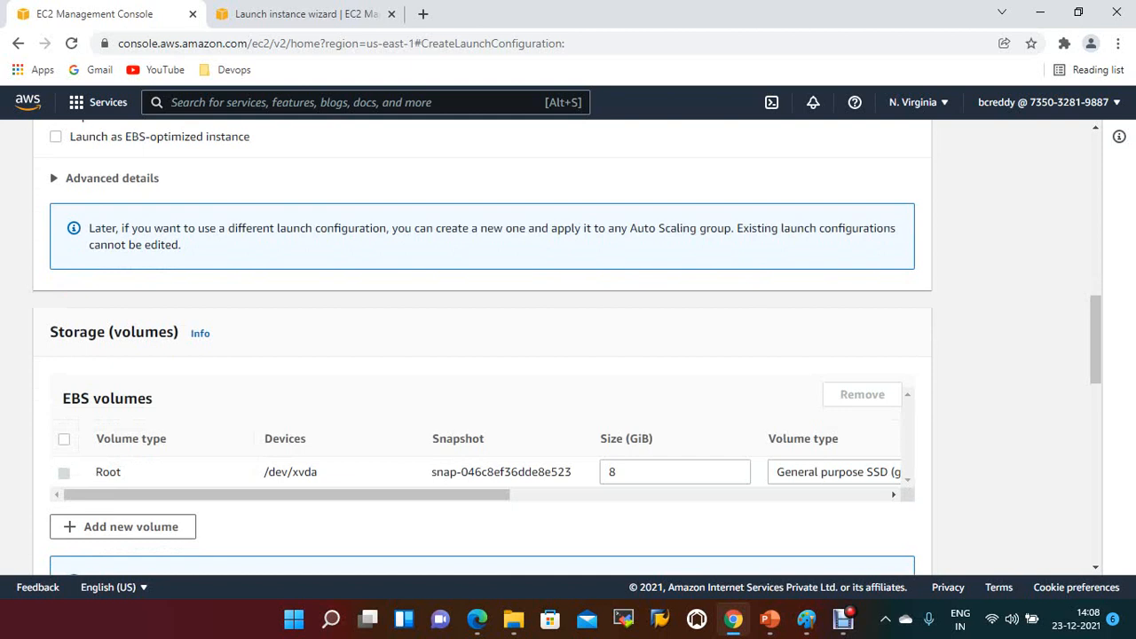
scroll(482, 347, down, 1)
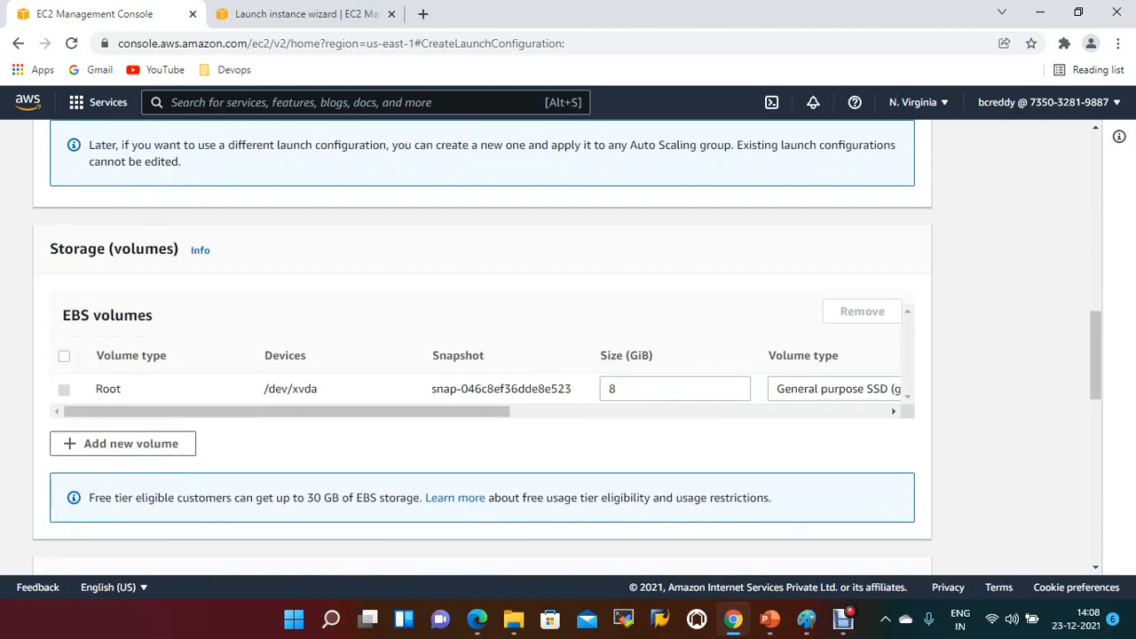
scroll(482, 346, down, 1)
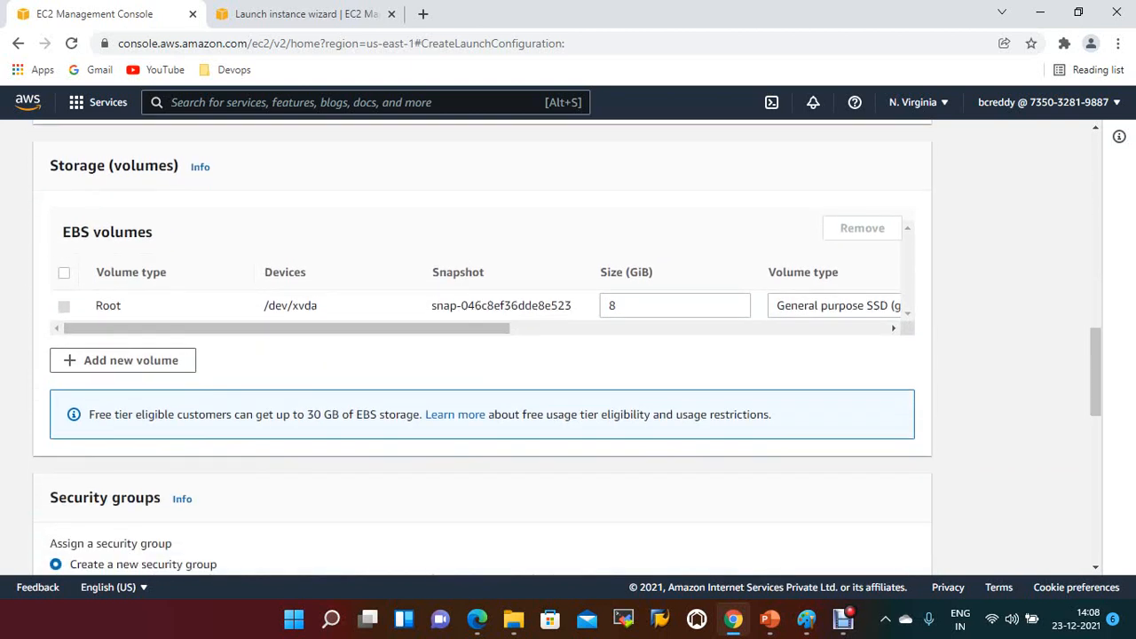
scroll(482, 346, down, 2)
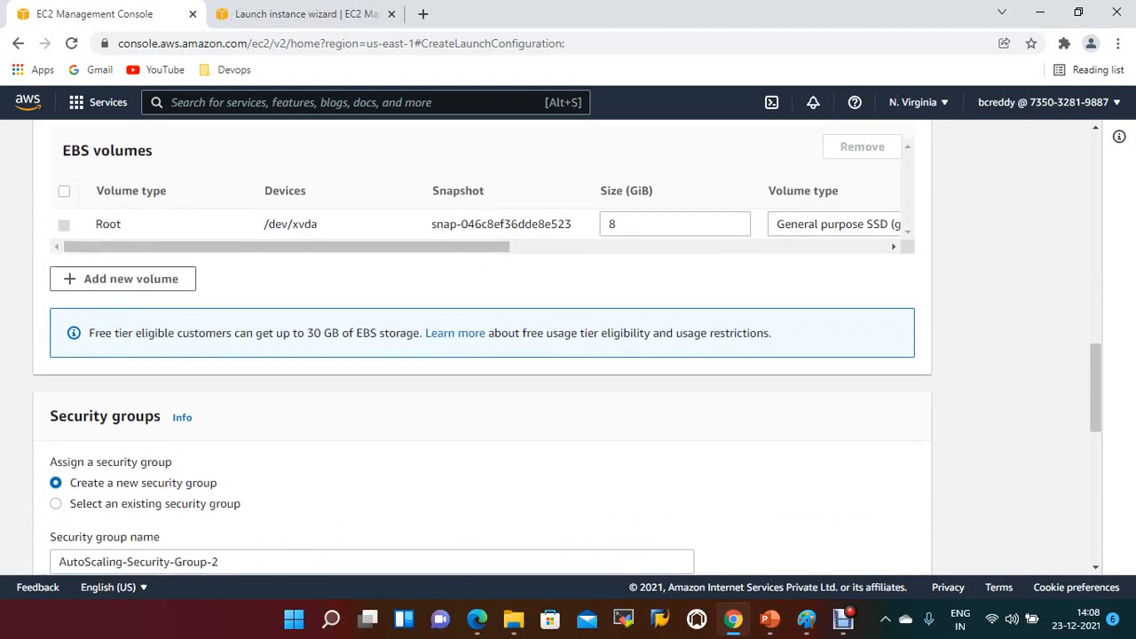
scroll(482, 346, down, 1)
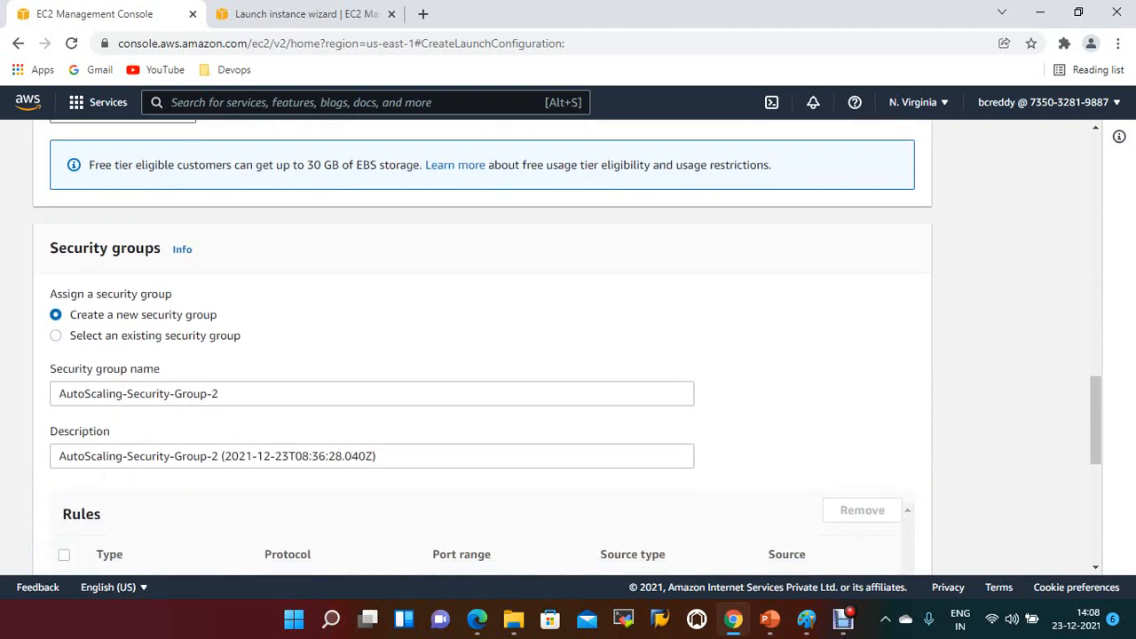
scroll(482, 346, down, 1)
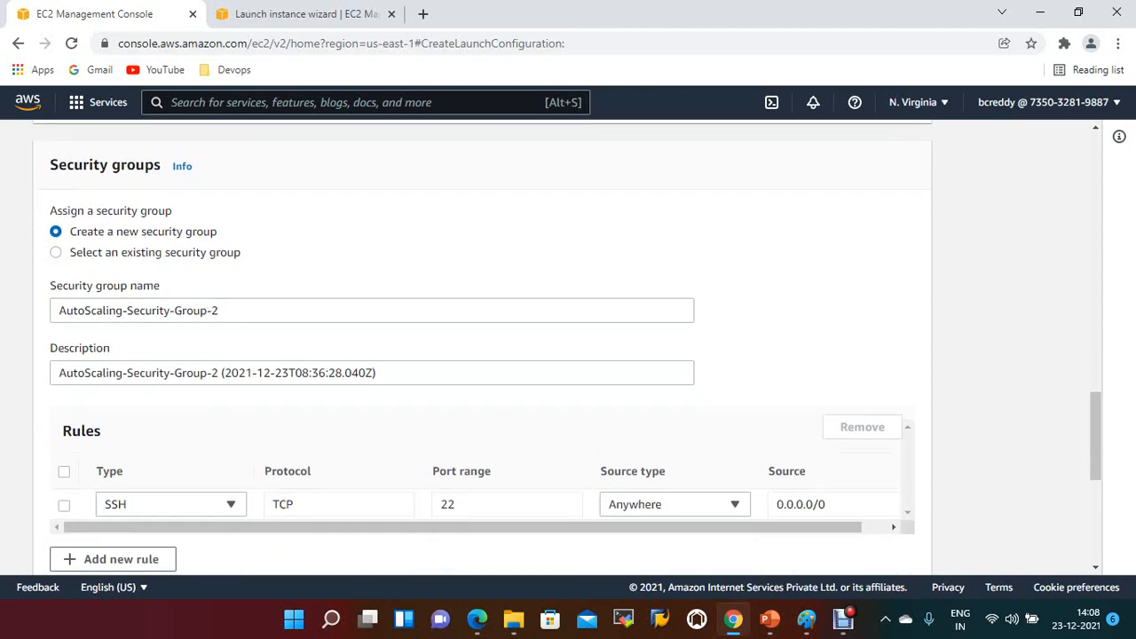
click(56, 253)
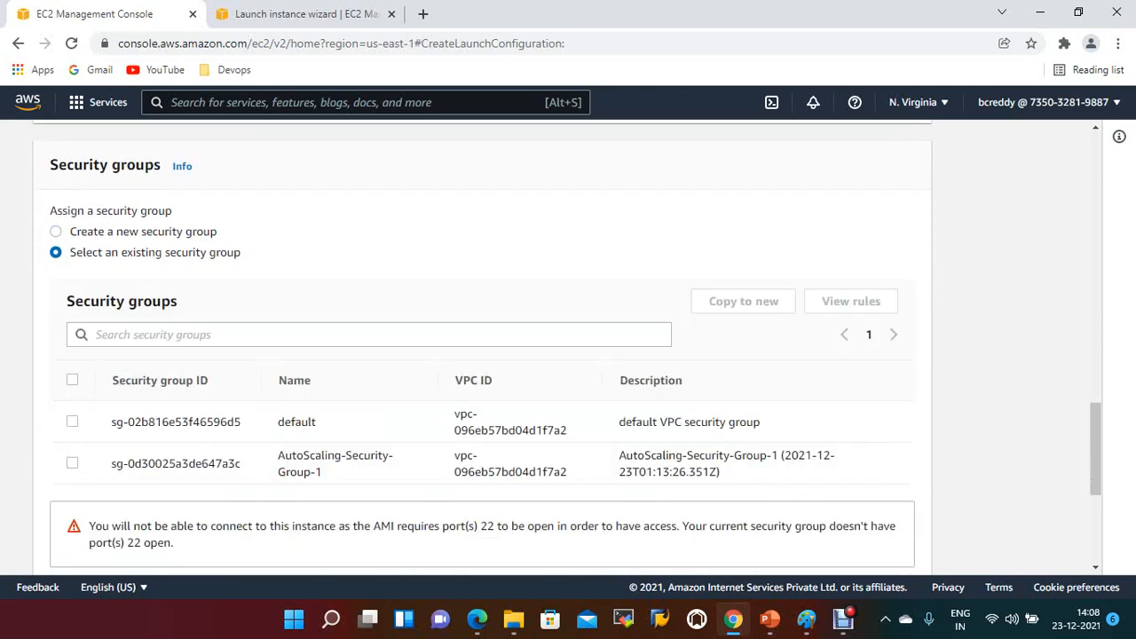
click(72, 464)
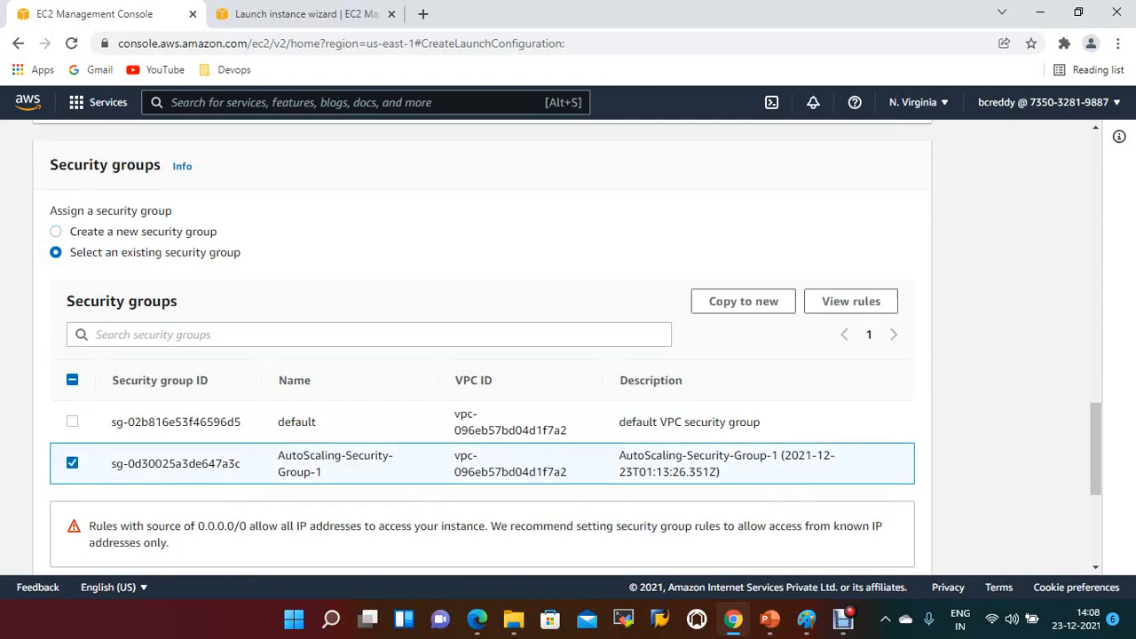
- Assign the default VPC security group to the launch configuration as well
click(73, 422)
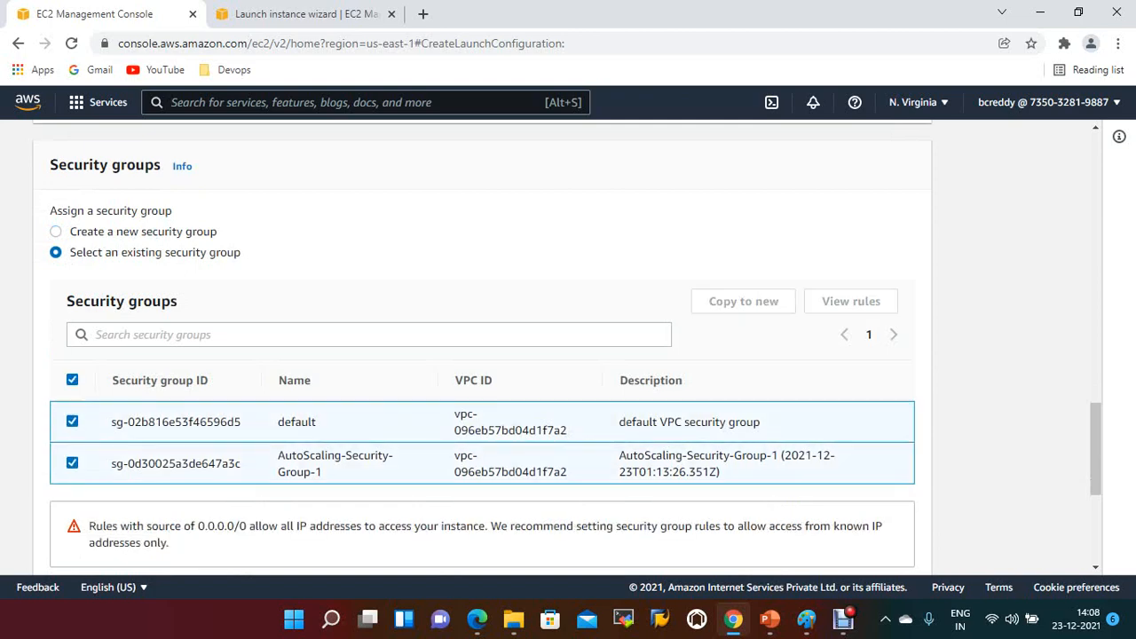
scroll(568, 346, down, 2)
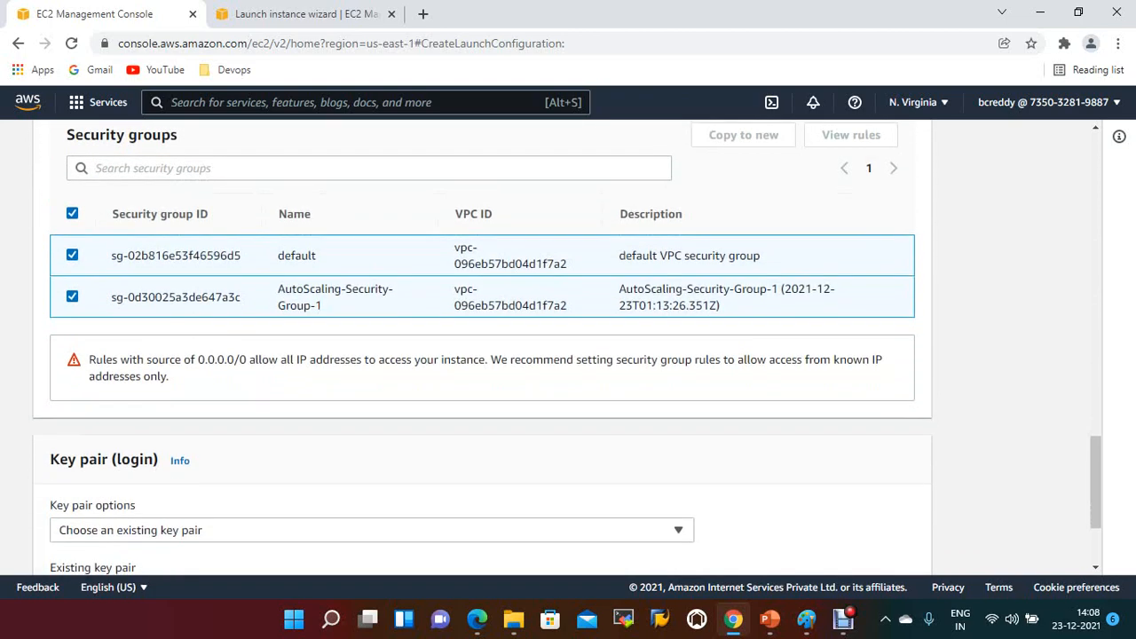
scroll(569, 347, up, 1)
scroll(568, 346, down, 1)
scroll(568, 346, down, 2)
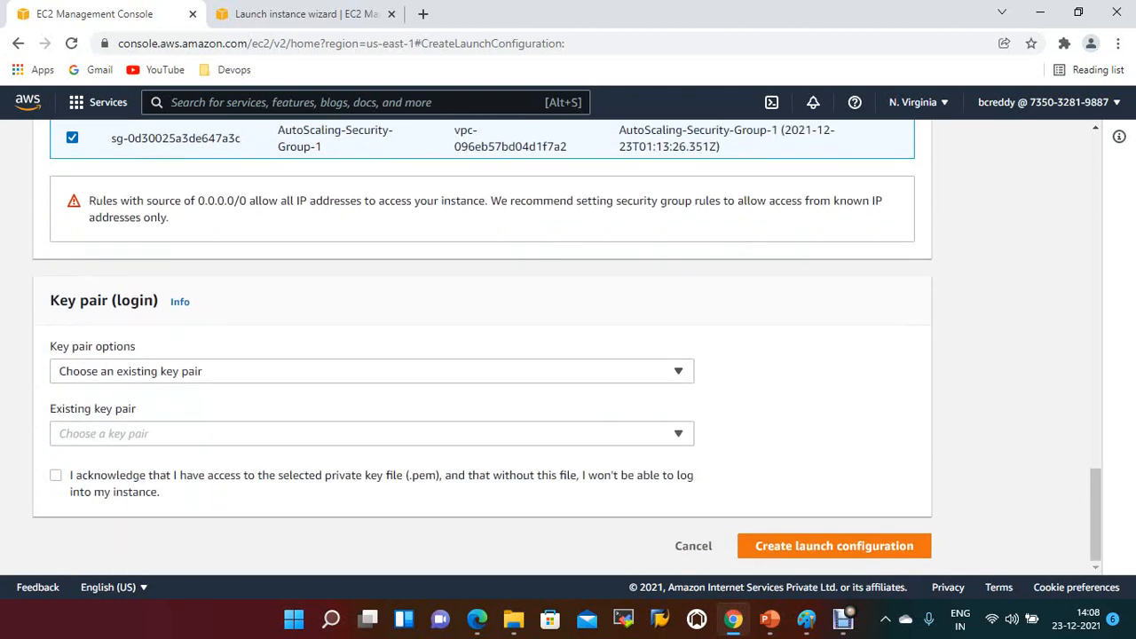
- Check the launch configuration's key pair options and the launch instance wizard's pages up to security group configuration, and return to the launch configuration
click(372, 371)
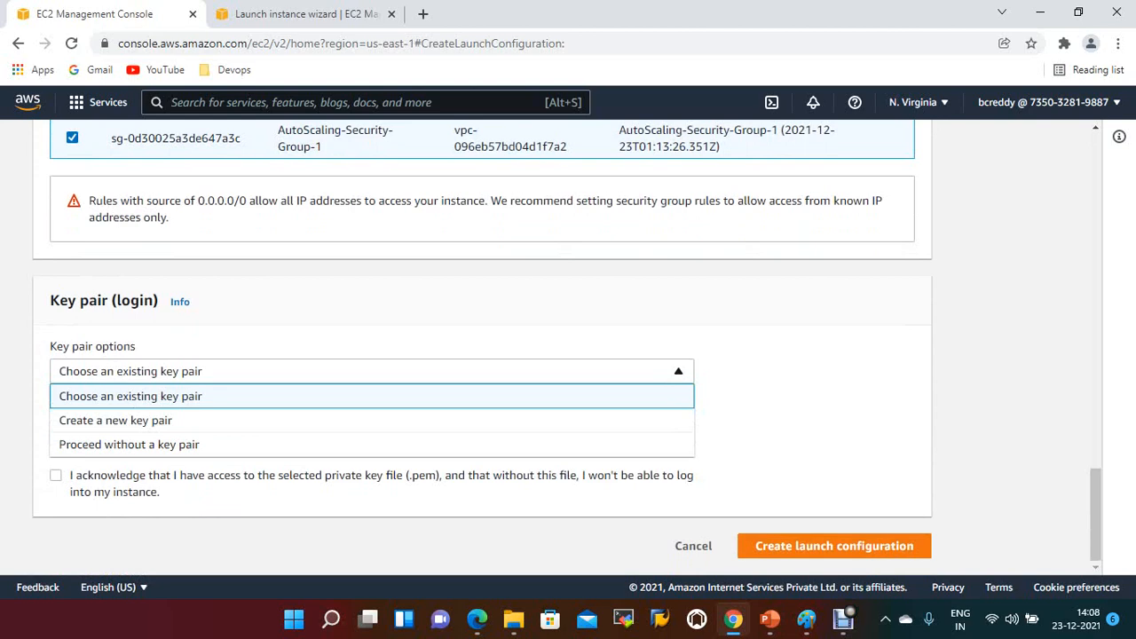
click(305, 14)
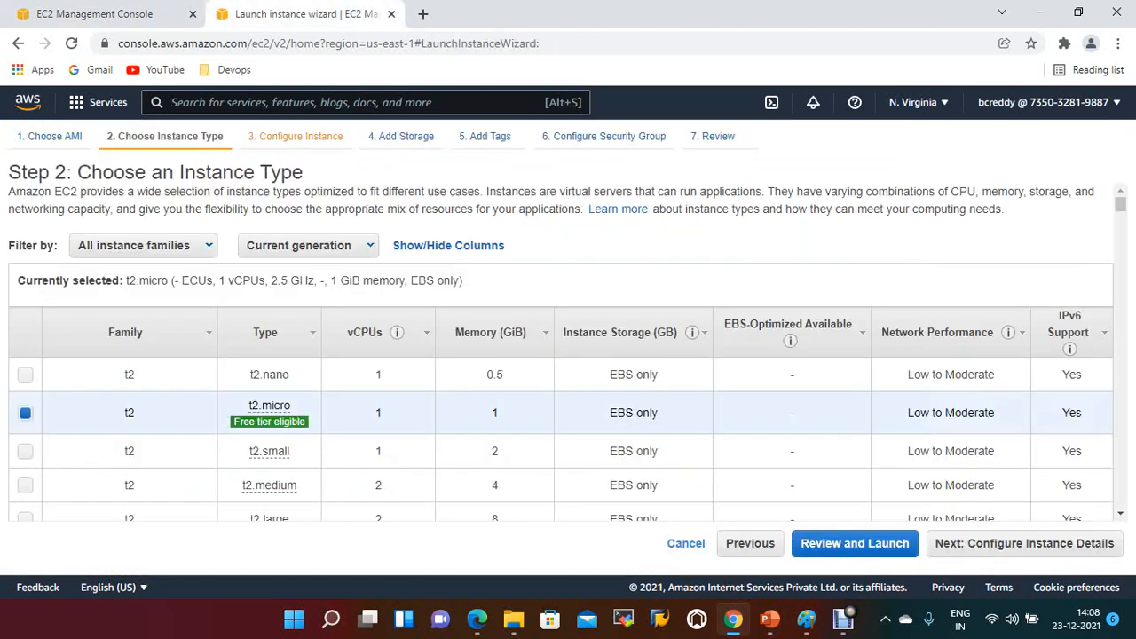
click(296, 136)
click(401, 137)
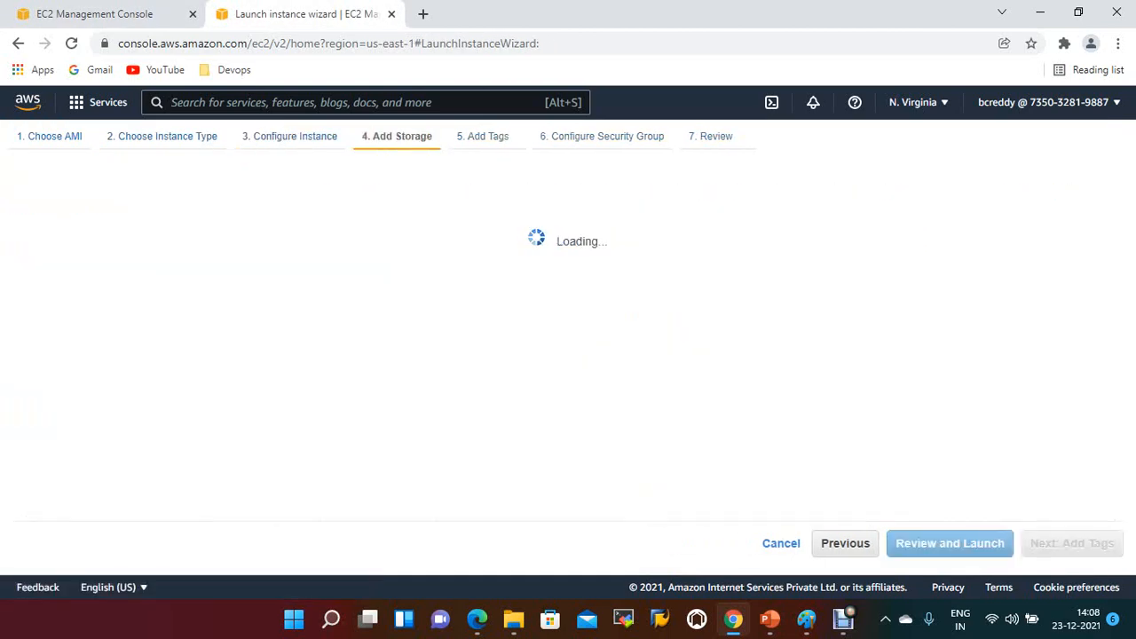
click(482, 137)
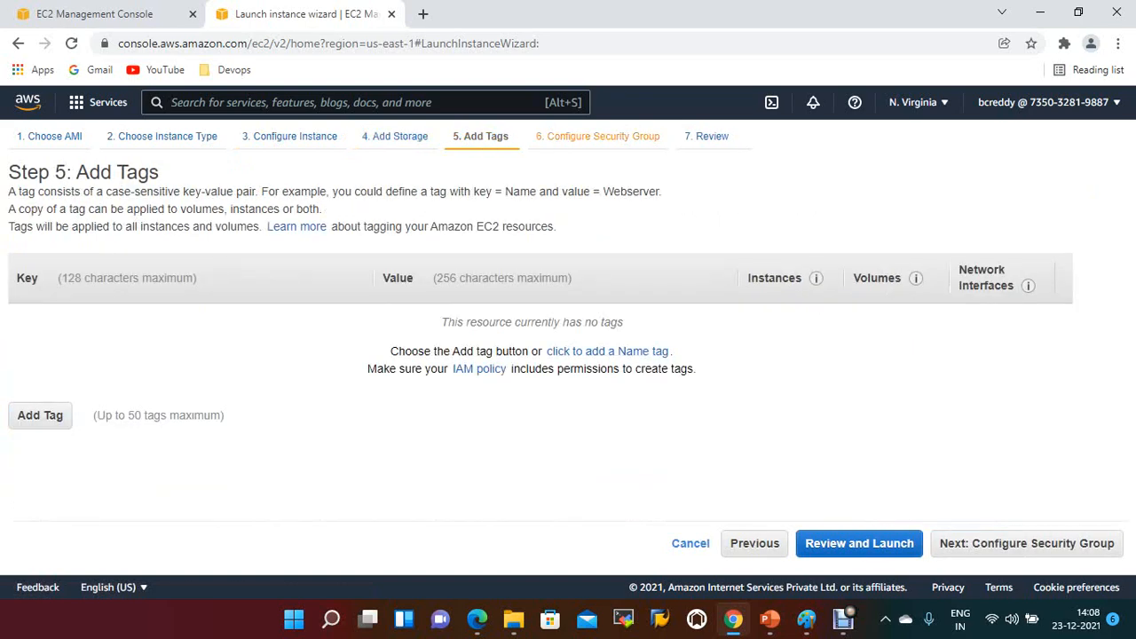
click(597, 137)
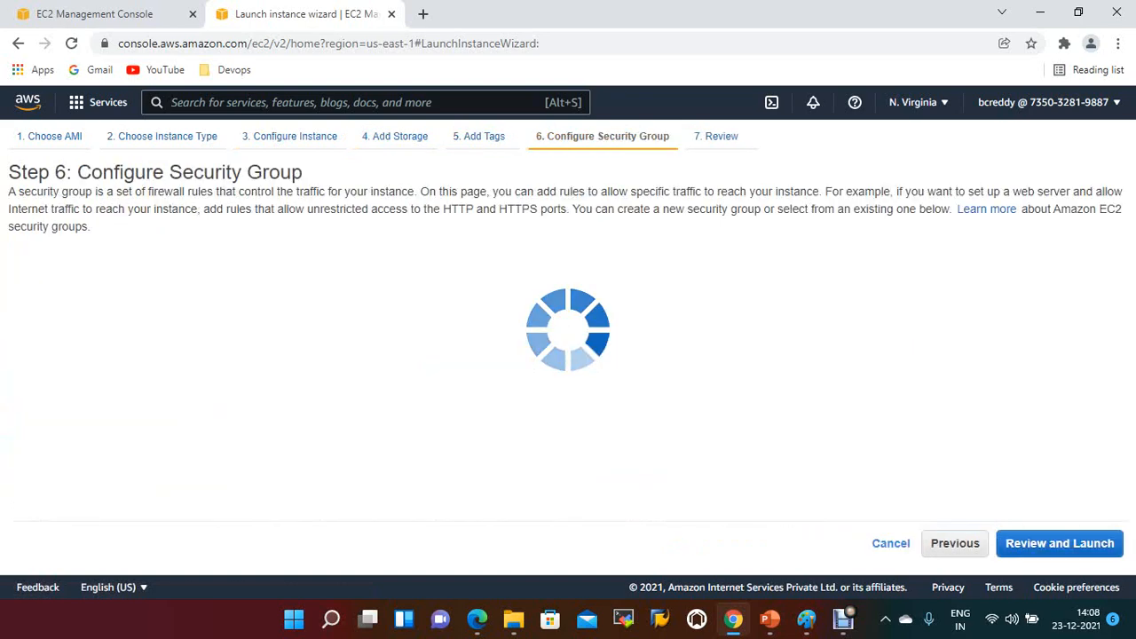
click(95, 14)
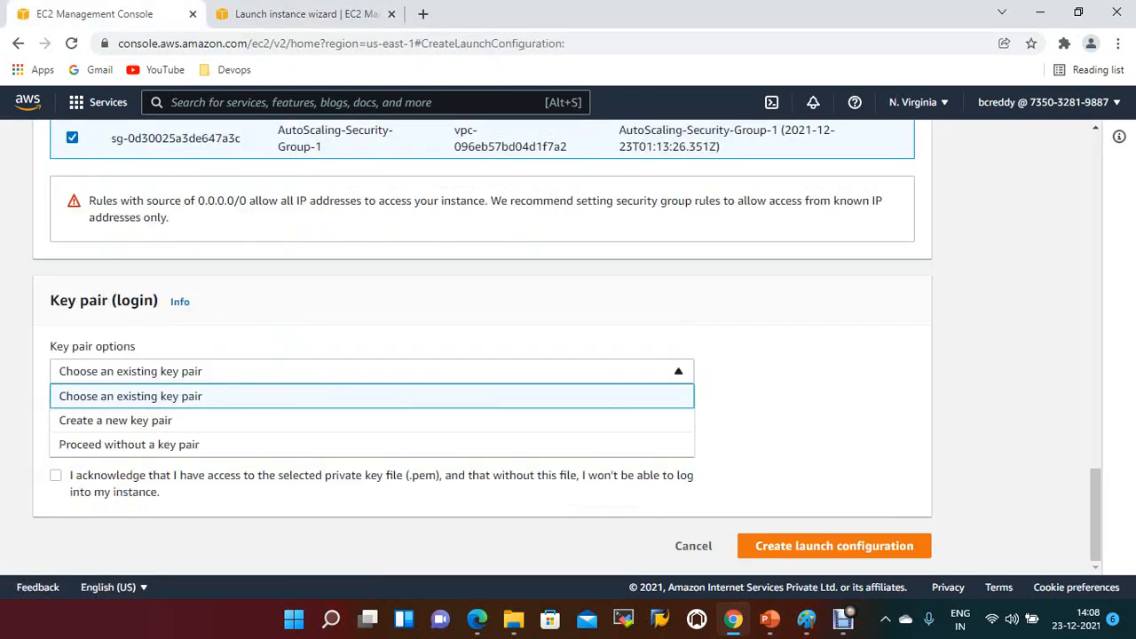
- Choose the existing key pair nvirginiaKP, acknowledge access to its private key file, and create the launch configuration
click(131, 396)
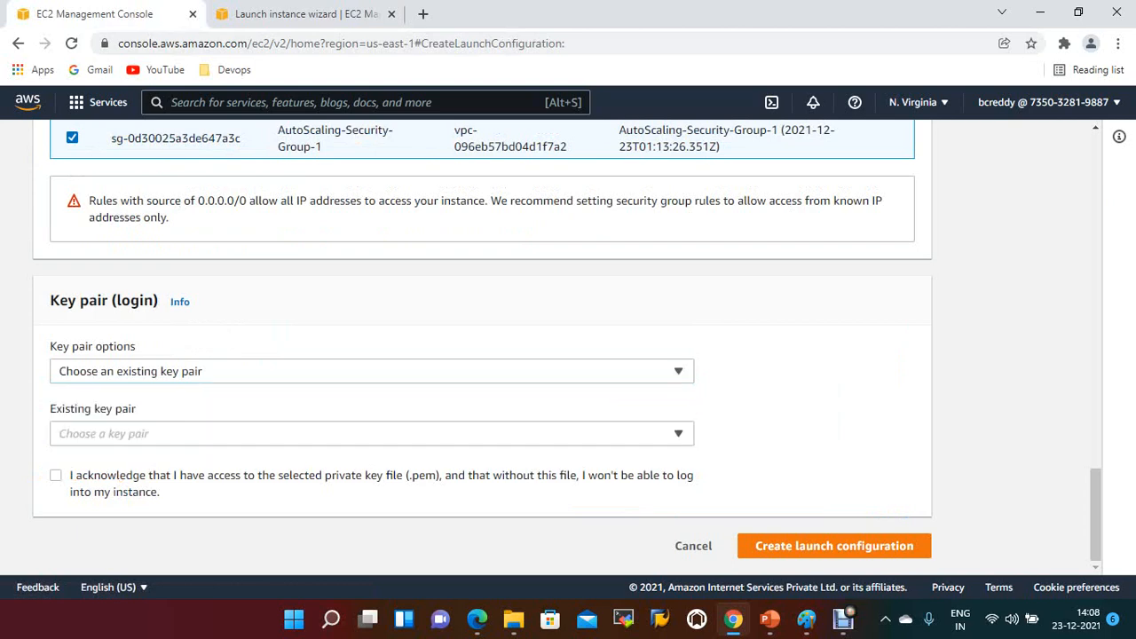
click(131, 434)
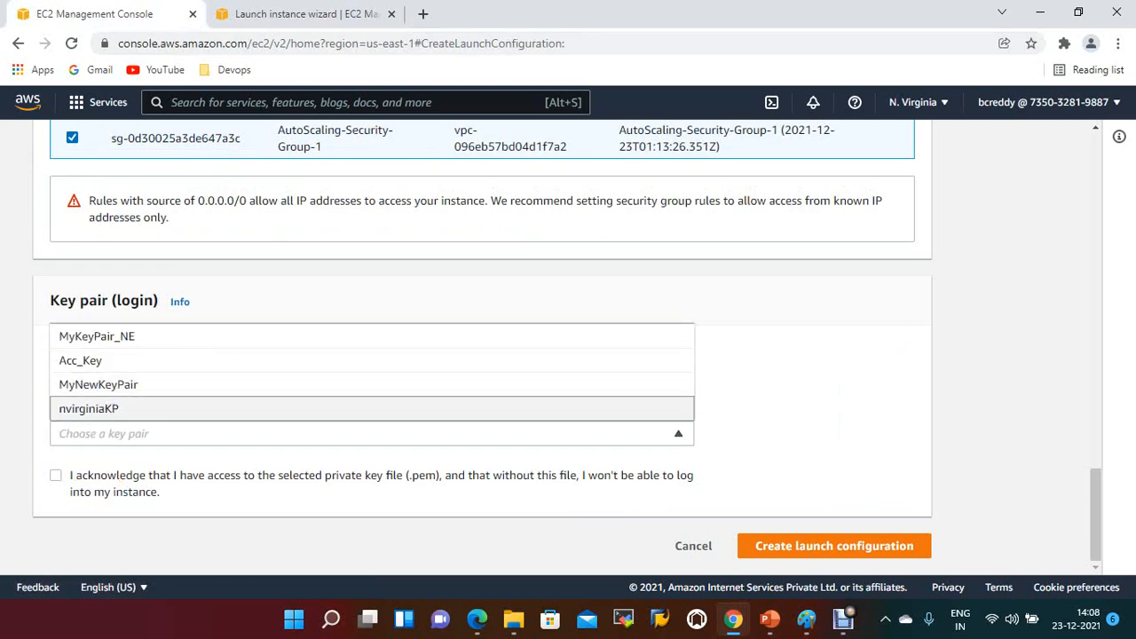
click(89, 409)
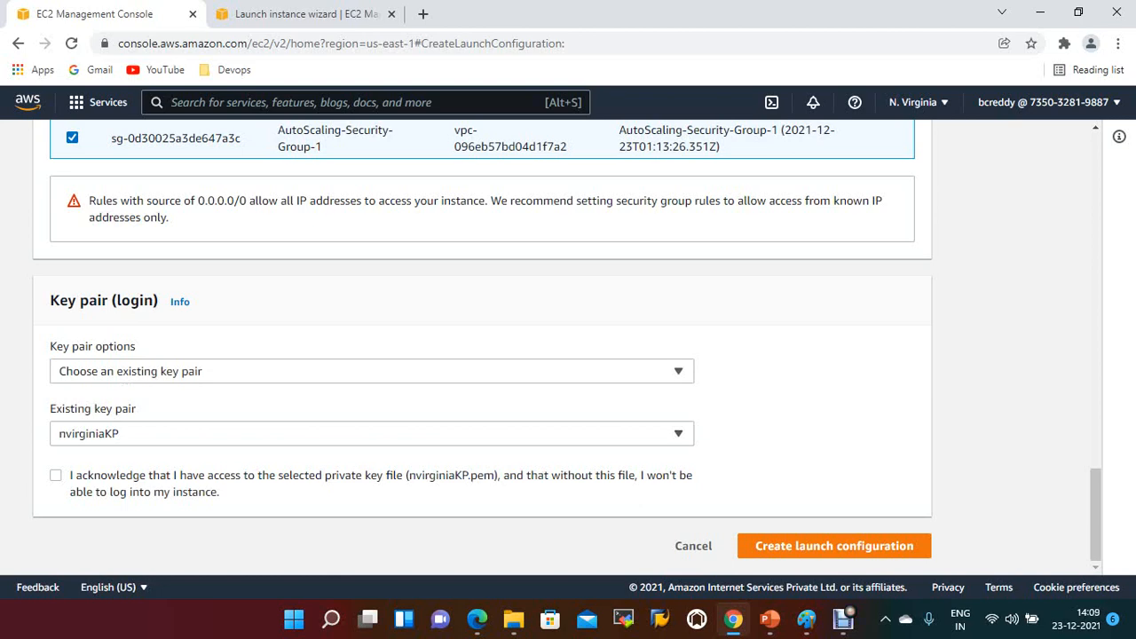
click(56, 475)
scroll(479, 355, up, 1)
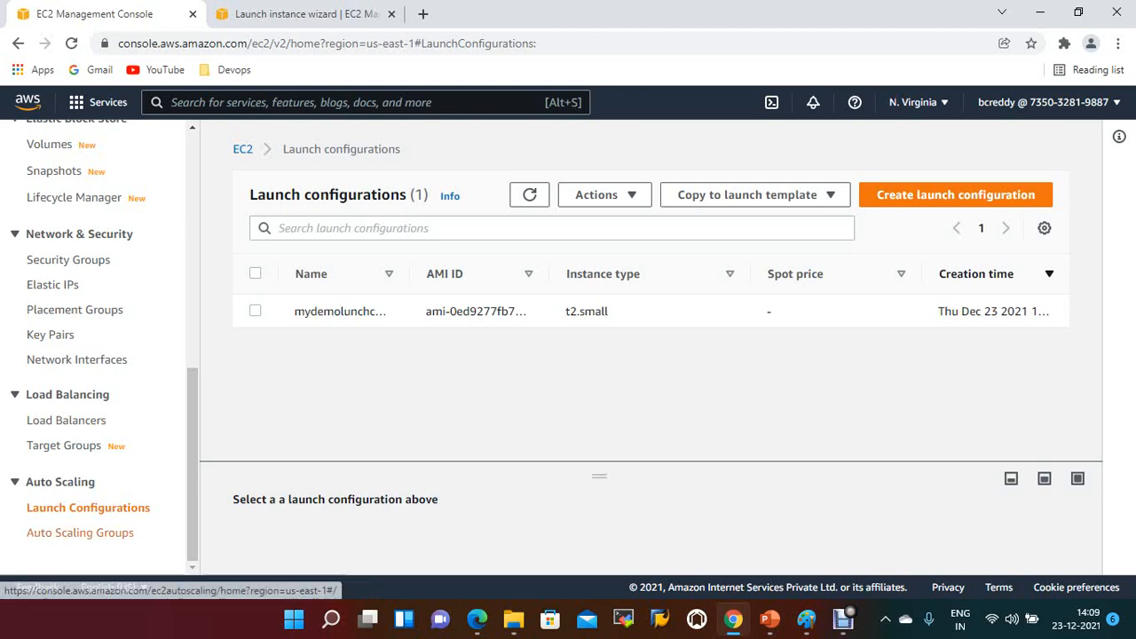
- Start creating an Auto Scaling group and name it mydemoASLC
click(80, 532)
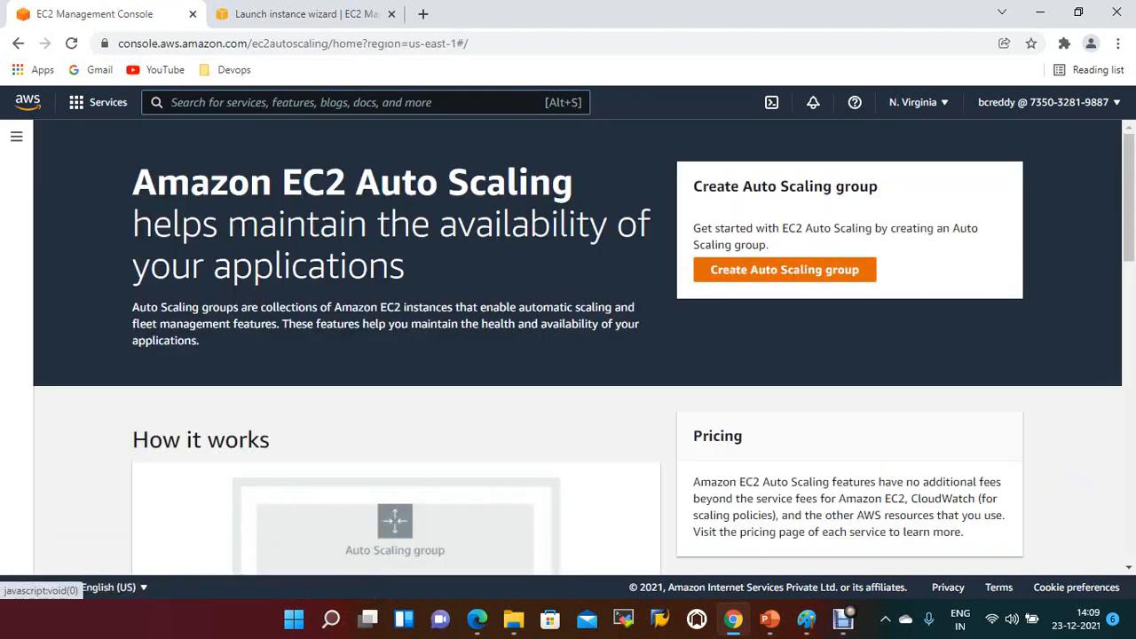
click(785, 269)
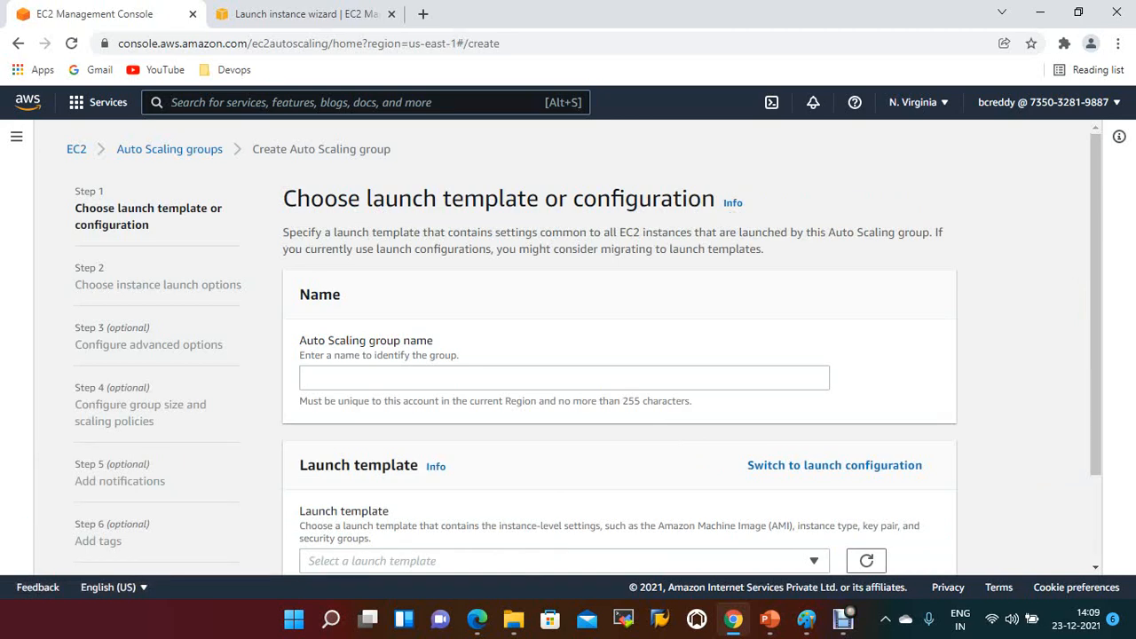
click(564, 378)
text(my)
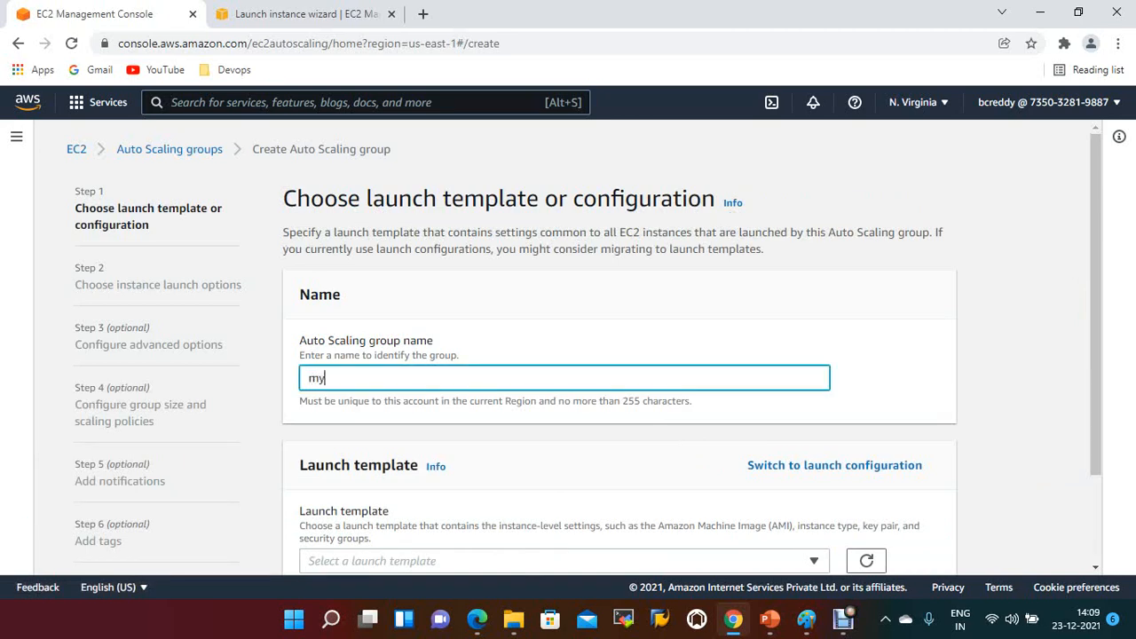
text(demoASLC)
scroll(585, 354, down, 1)
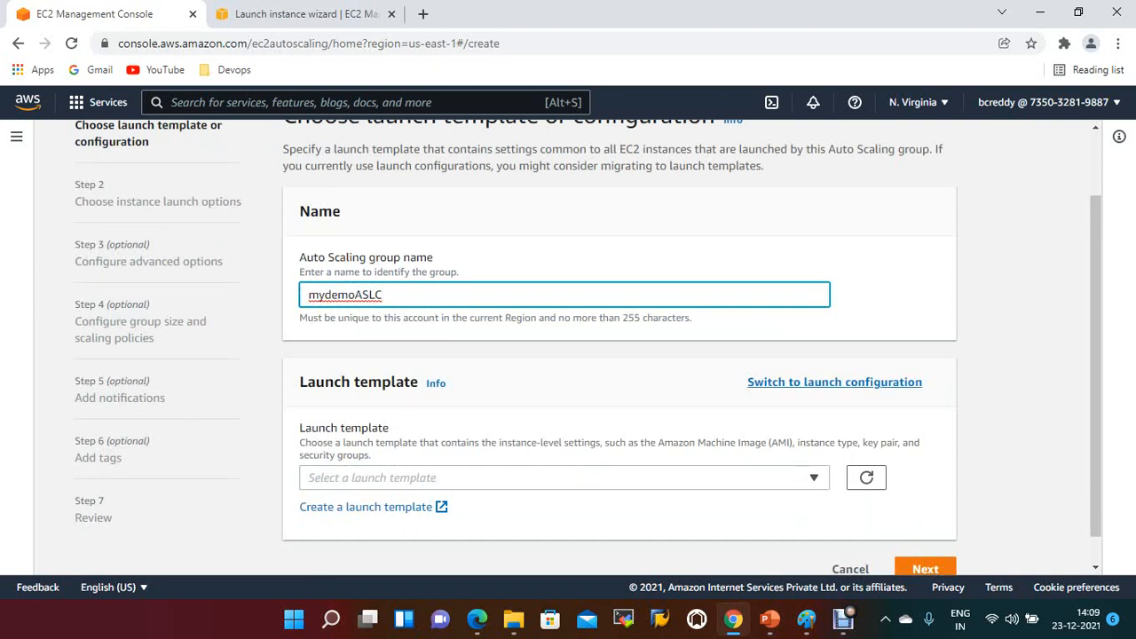
- Base the Auto Scaling group on the launch configuration mydemolunchconfig instead of a launch template, and continue to the instance launch options
click(834, 381)
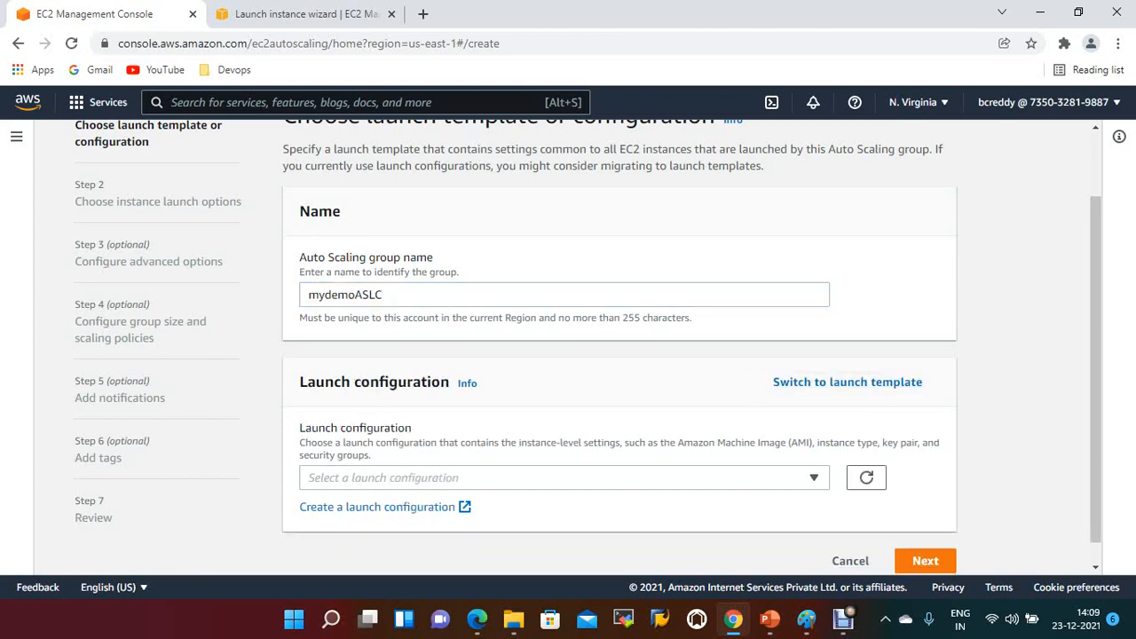
click(814, 477)
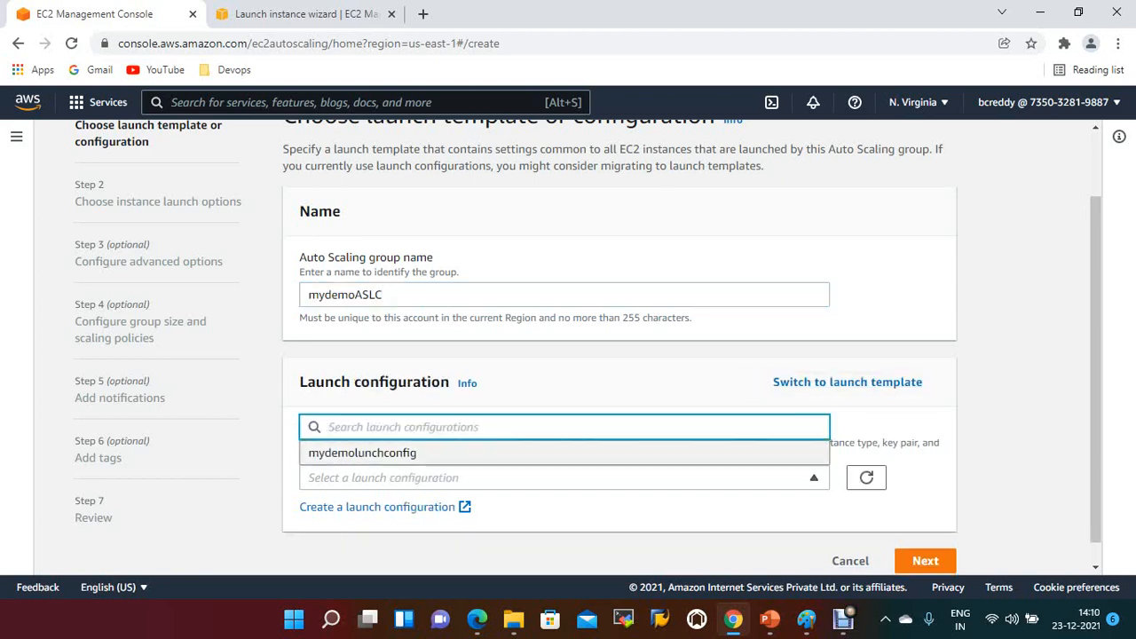
click(565, 452)
scroll(565, 453, down, 1)
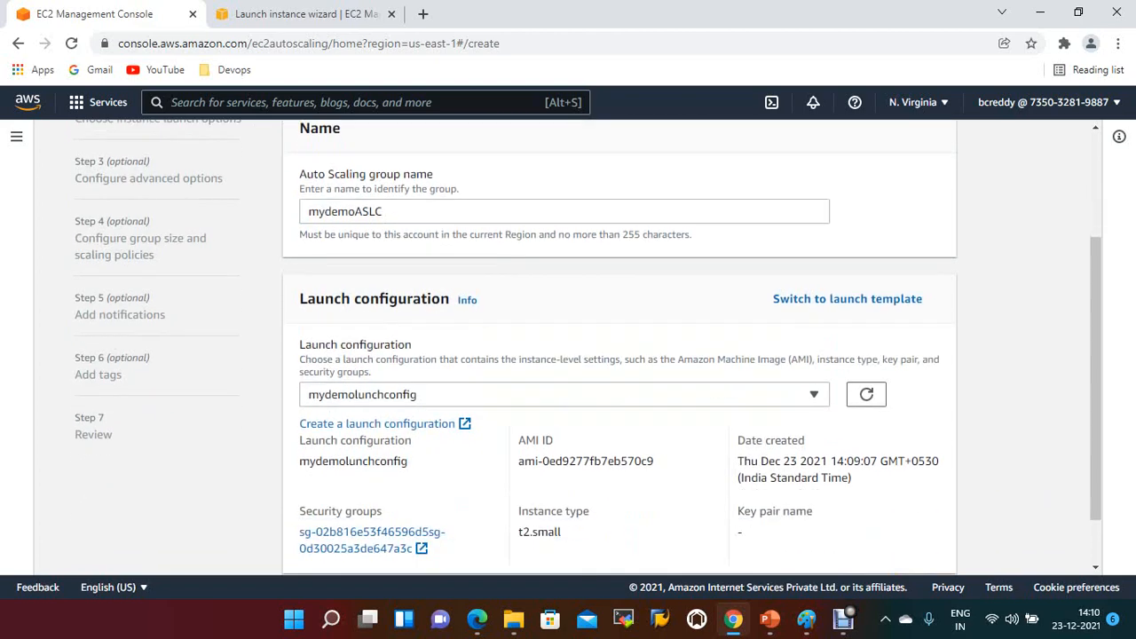
scroll(564, 453, down, 1)
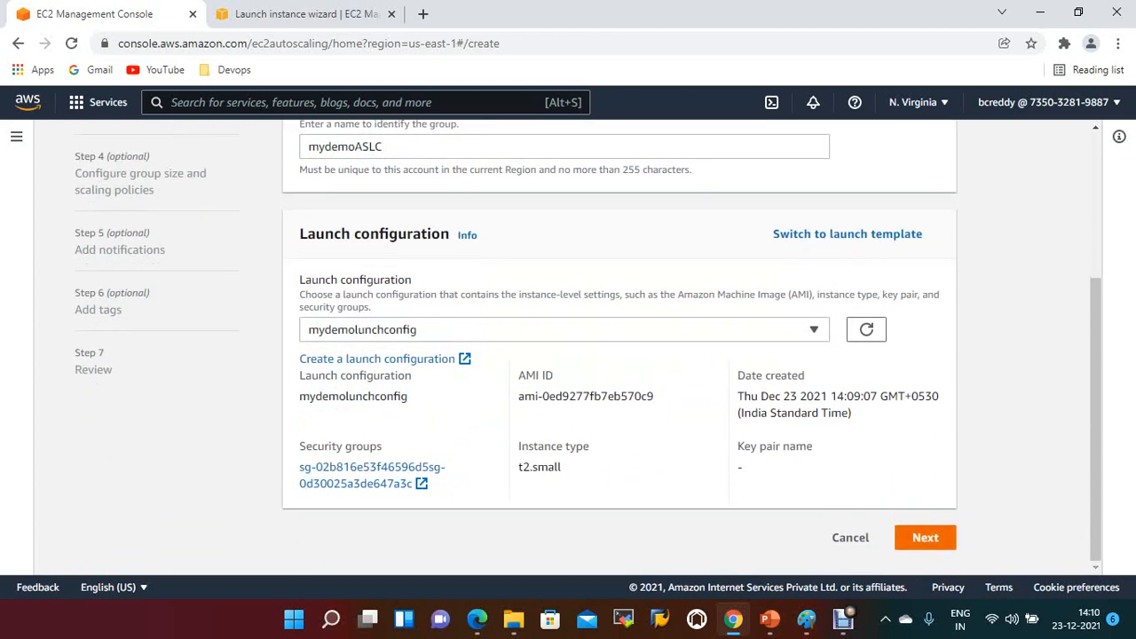
click(925, 538)
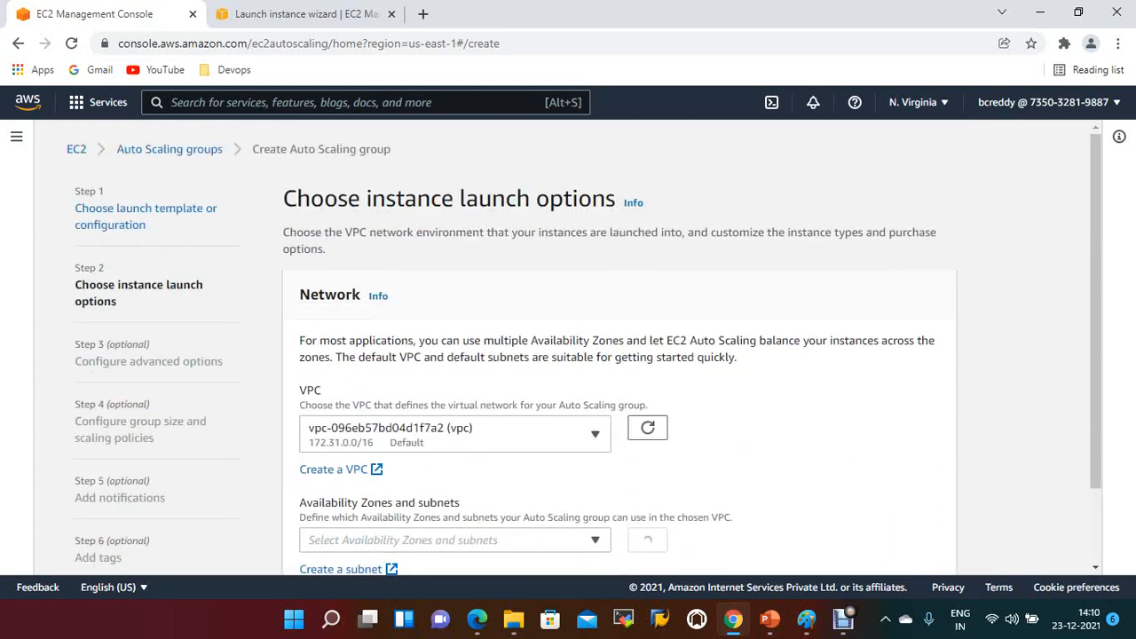
- Add the us-east-1a, us-east-1b and us-east-1c subnets of the default VPC to the group and continue to the advanced options
scroll(586, 347, down, 1)
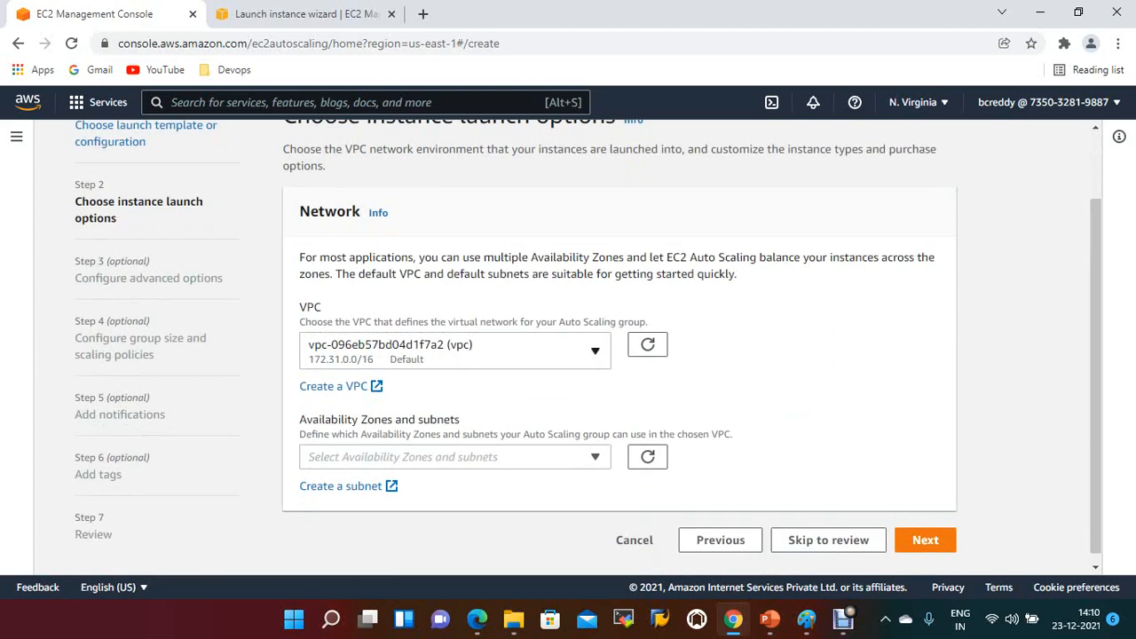
scroll(586, 346, down, 1)
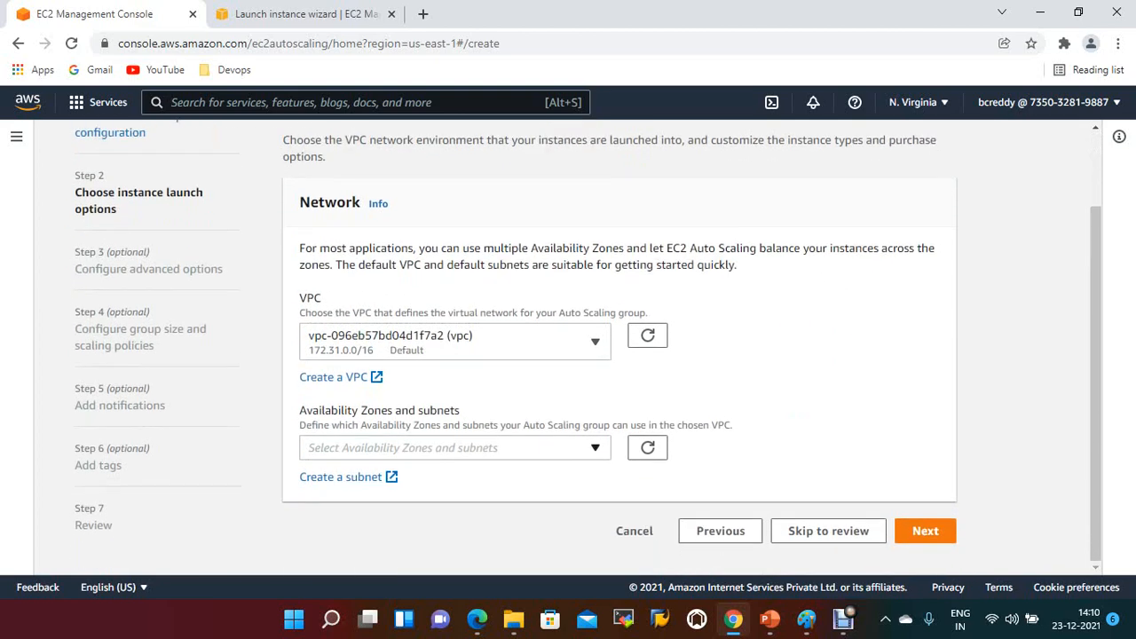
click(455, 449)
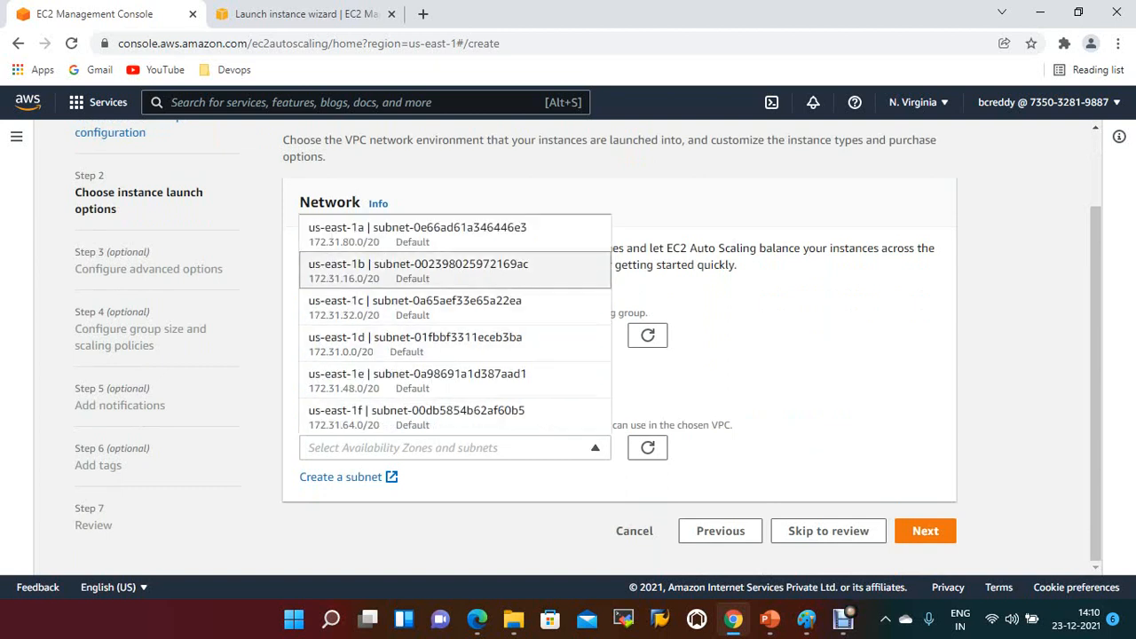
click(417, 233)
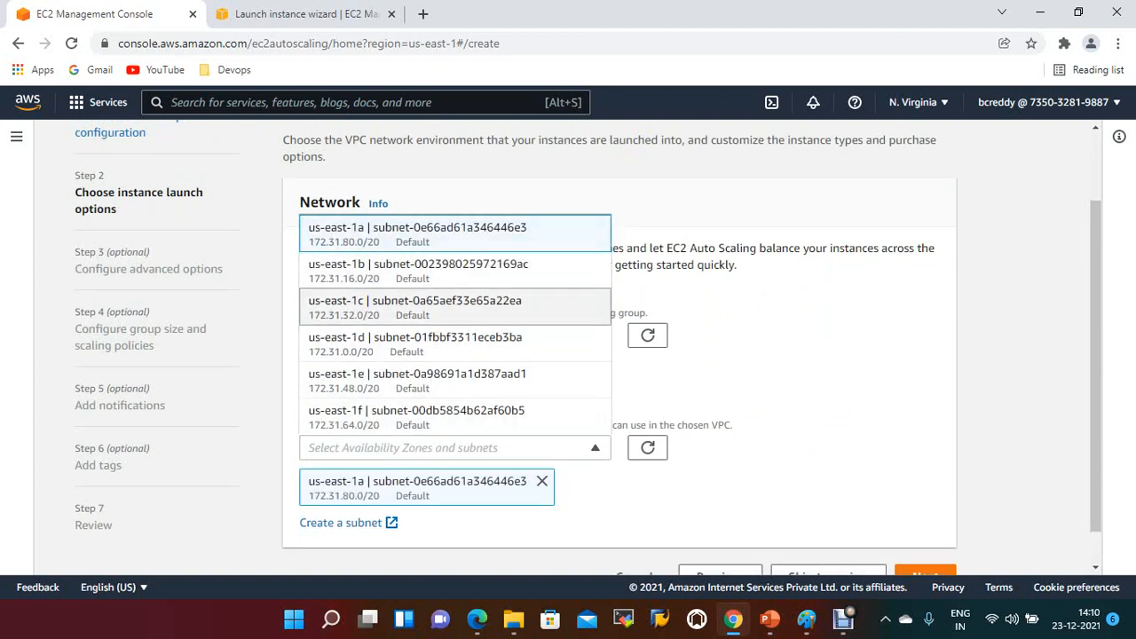
click(417, 270)
click(417, 307)
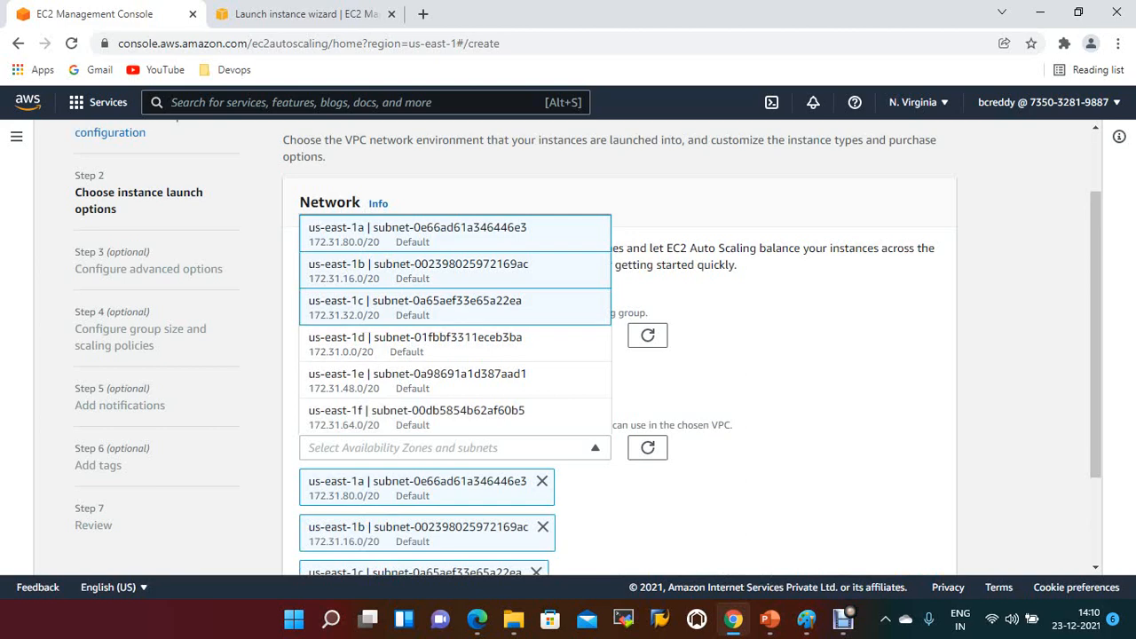
click(782, 382)
scroll(781, 382, down, 3)
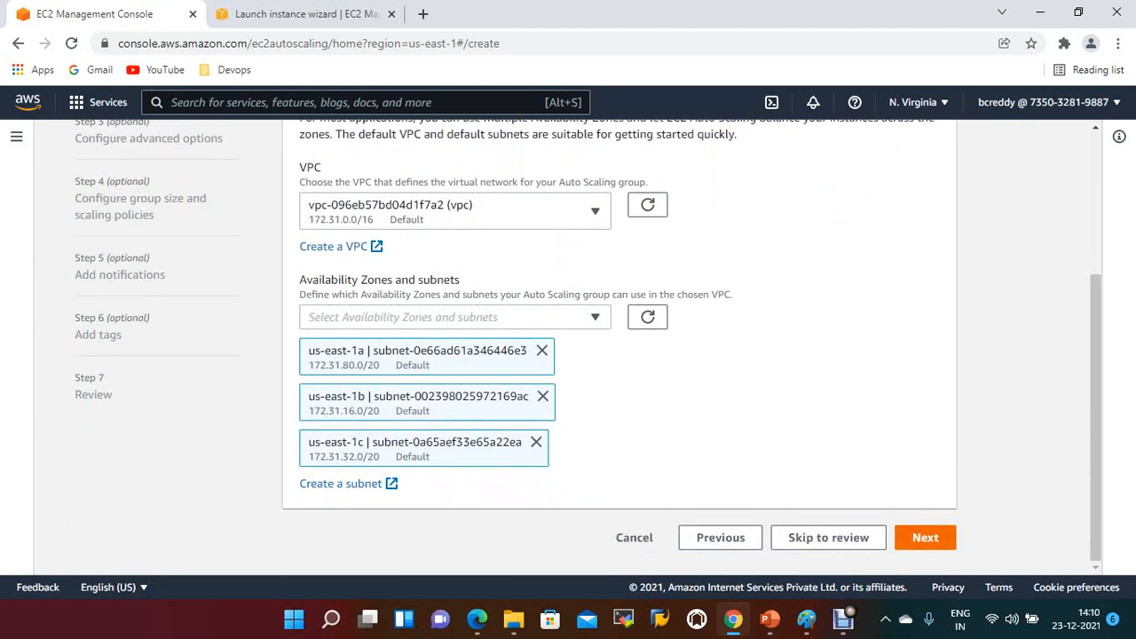
click(925, 537)
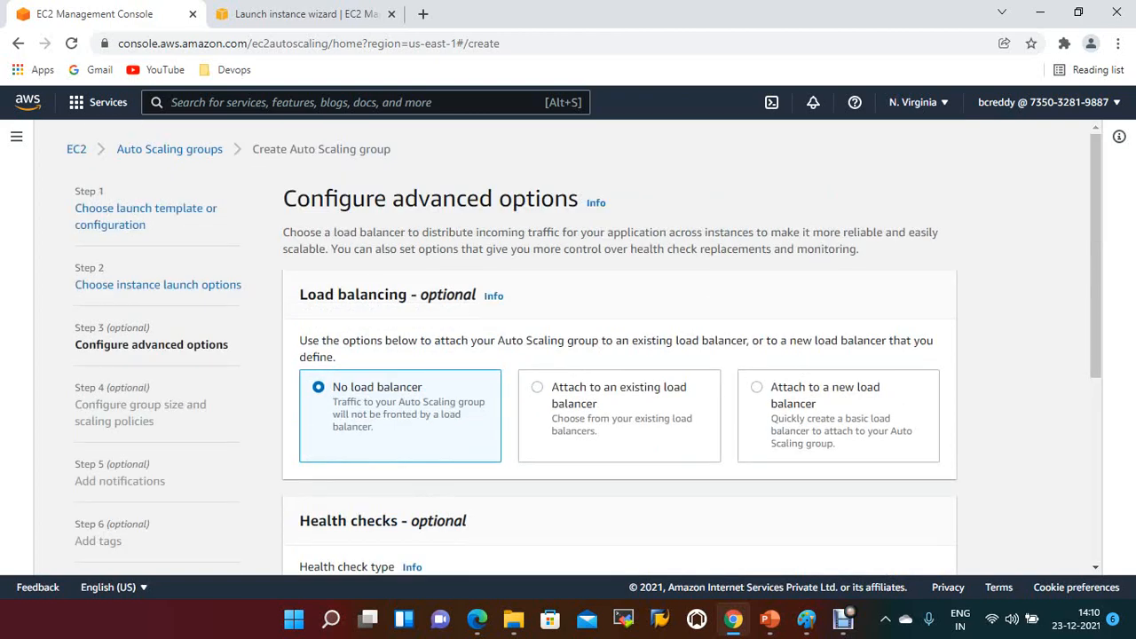
- Set the Auto Scaling group's health check grace period to 5 seconds
scroll(568, 355, down, 1)
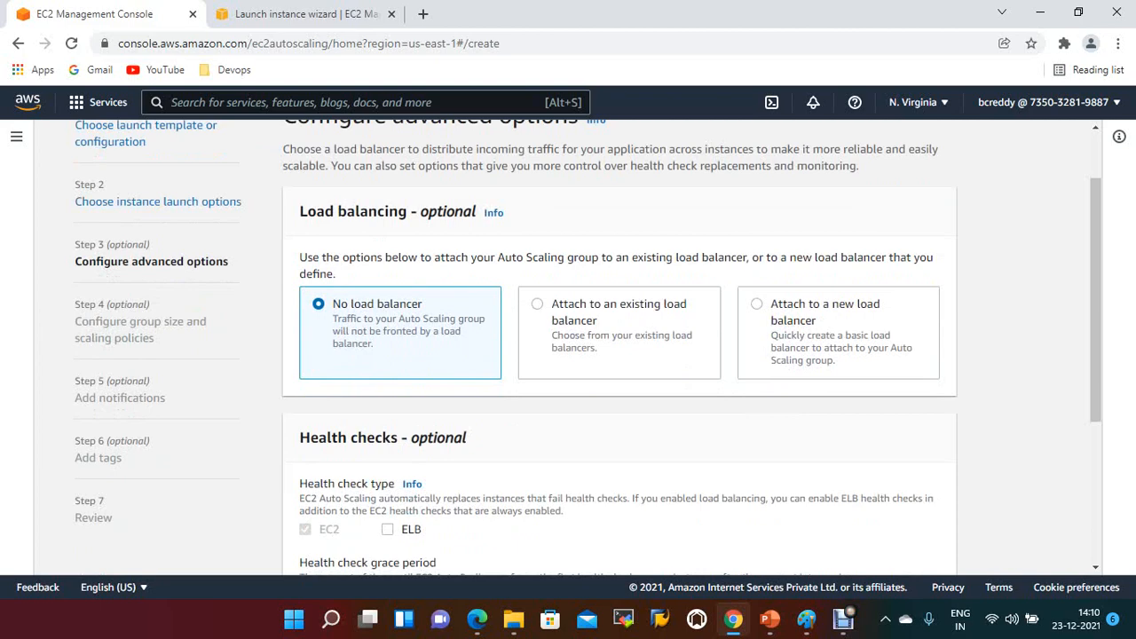
scroll(589, 346, down, 1)
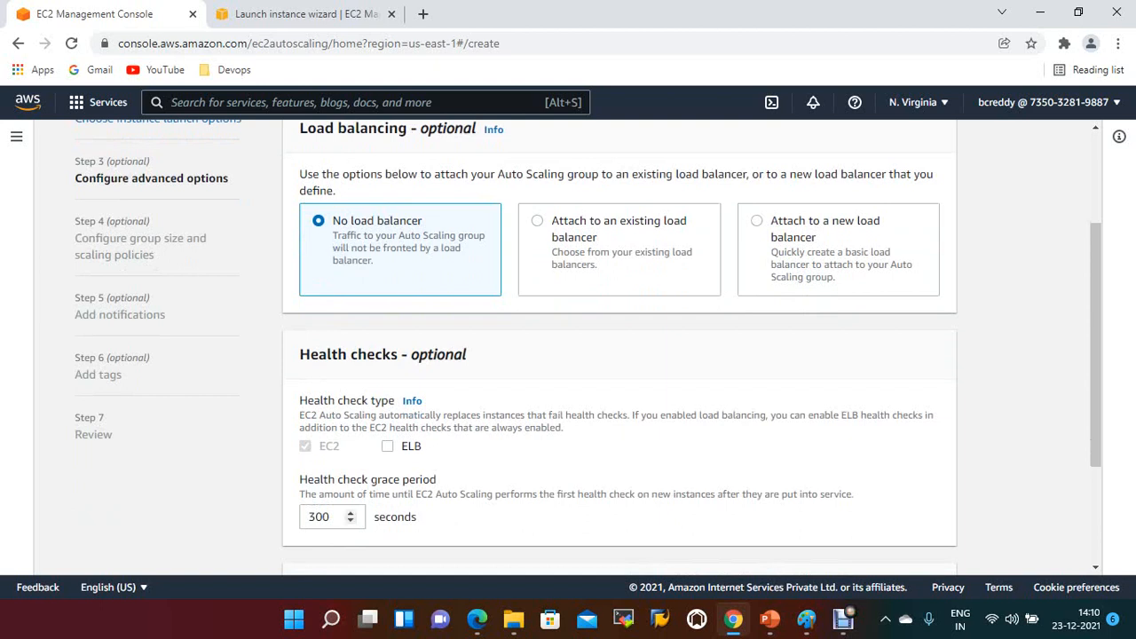
drag(334, 517, 306, 517)
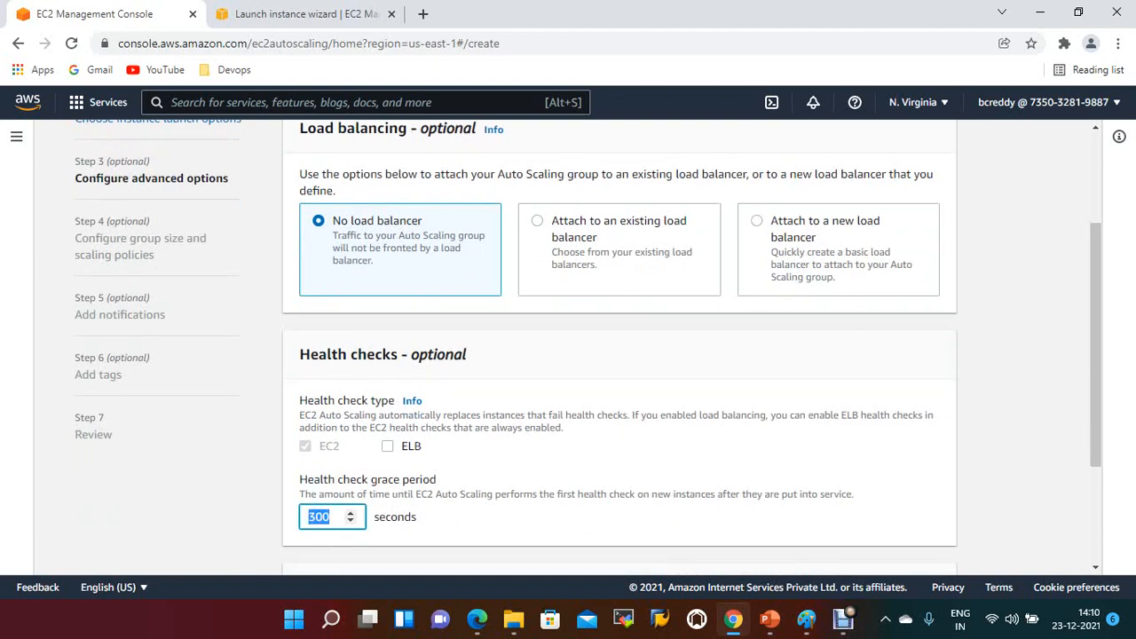
text(5)
key(Tab)
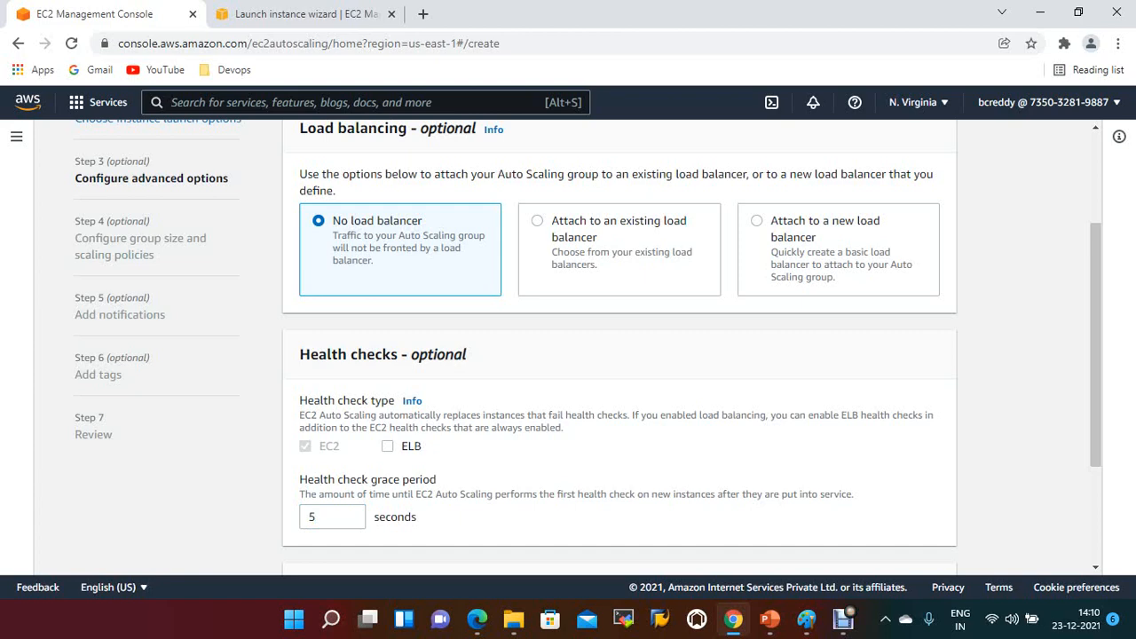
scroll(588, 347, down, 2)
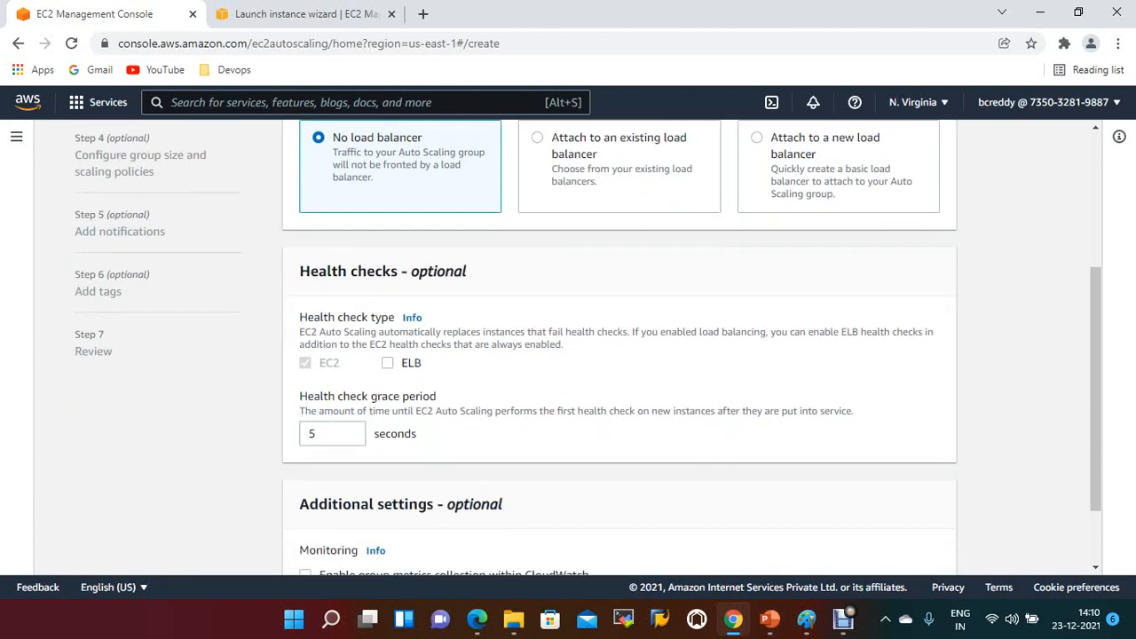
scroll(620, 346, down, 2)
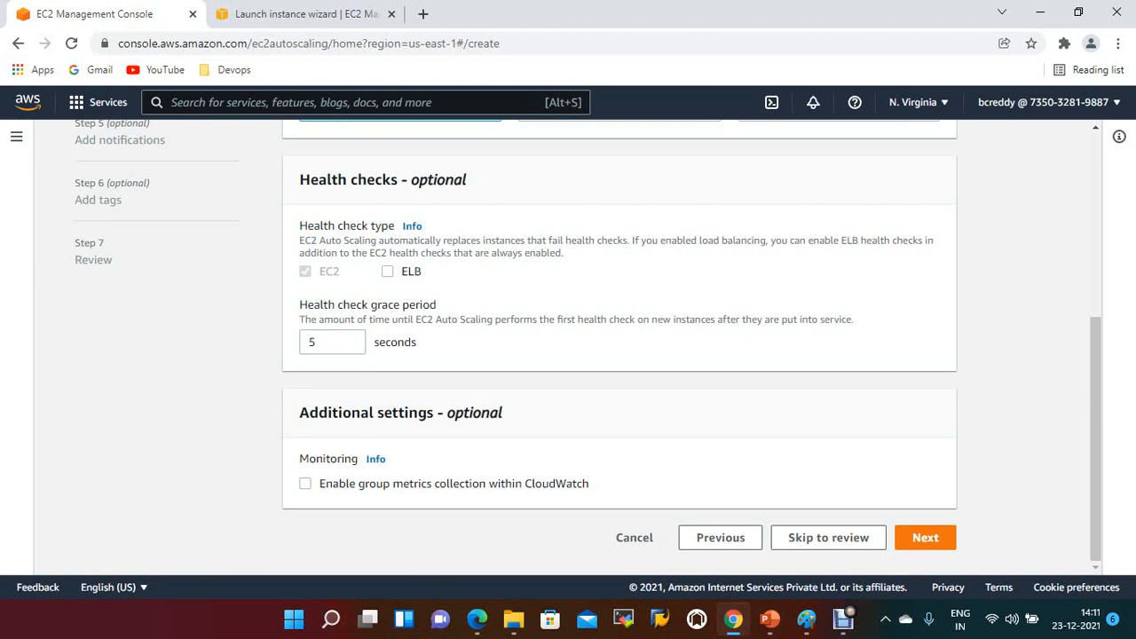
- Continue to the group size settings and set the desired capacity to 2 and the maximum capacity to 5, keeping the minimum at 1
click(925, 537)
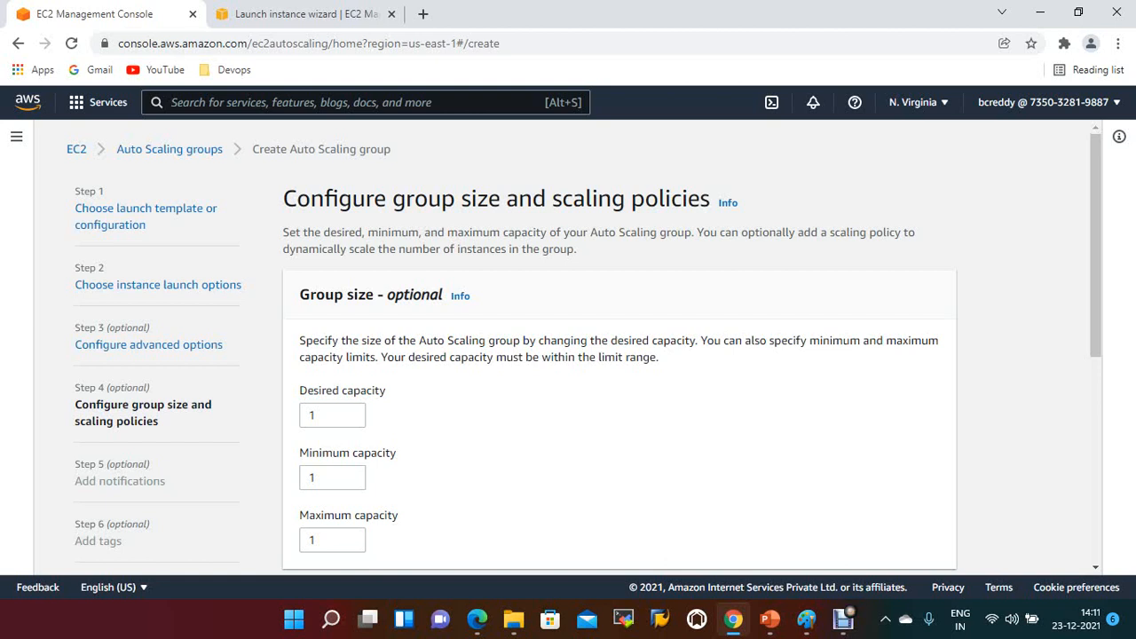
scroll(337, 415, down, 1)
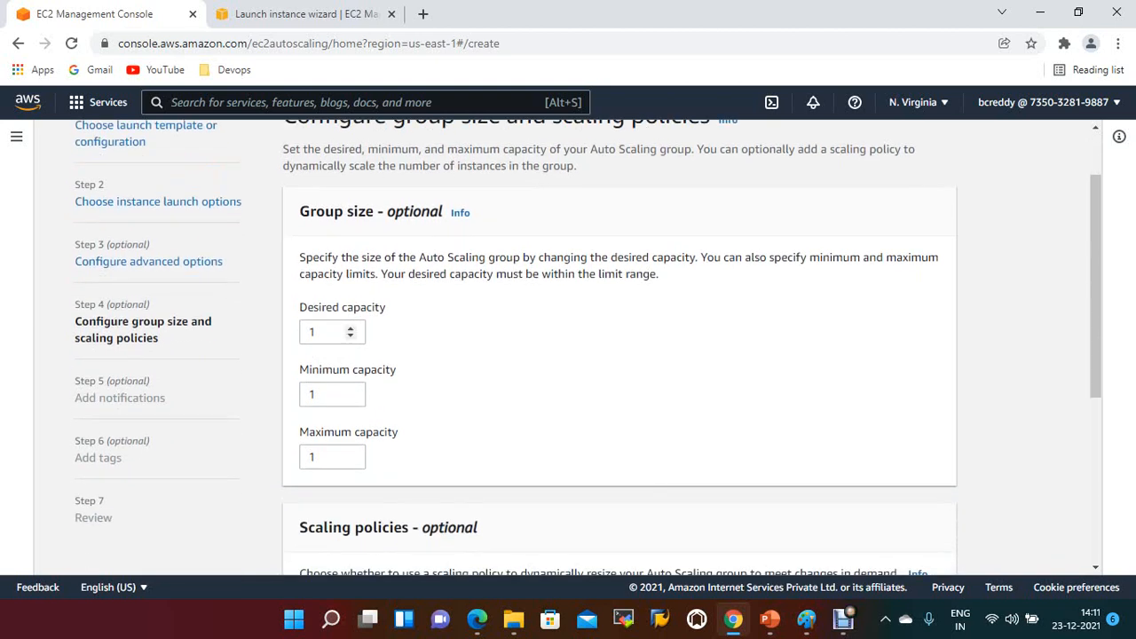
click(333, 332)
key(ctrl+a)
text(2)
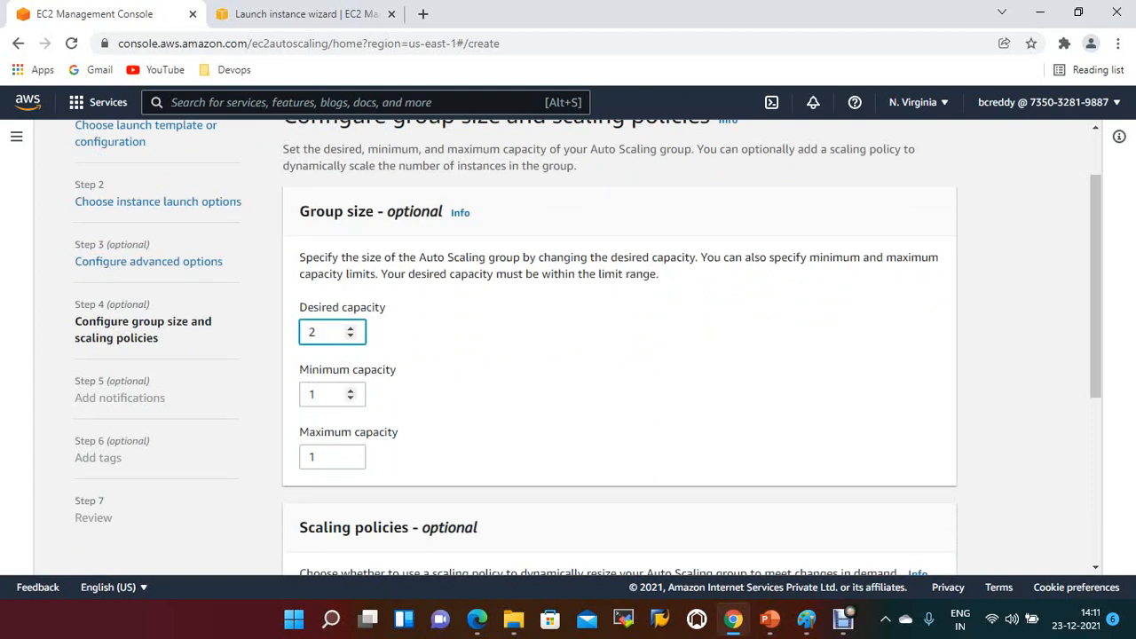
click(329, 394)
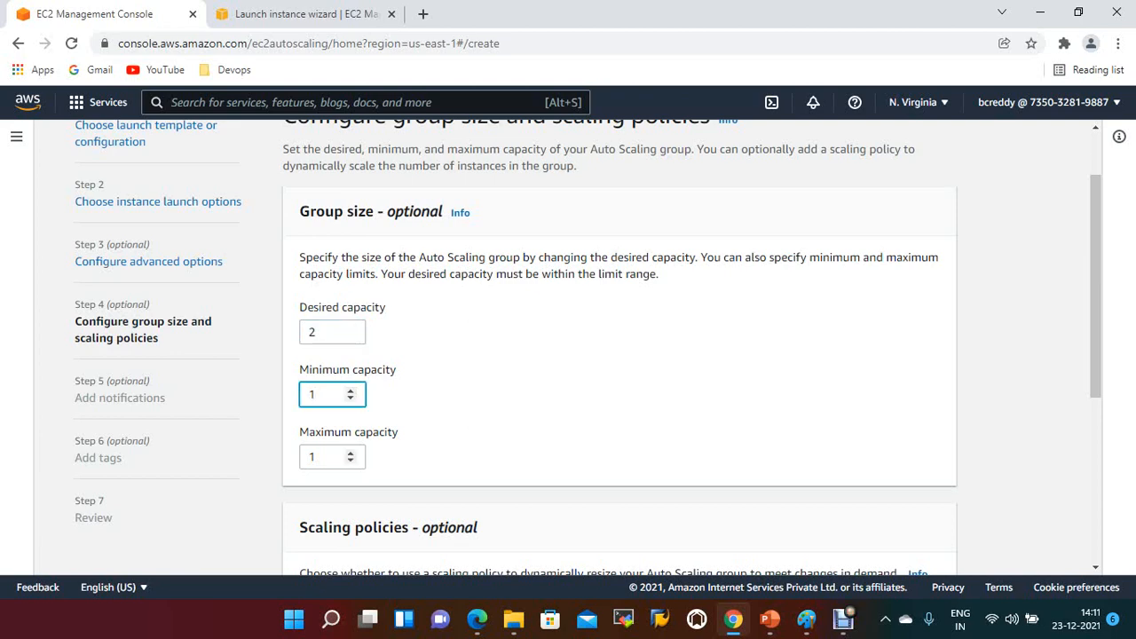
click(328, 457)
key(BackSpace)
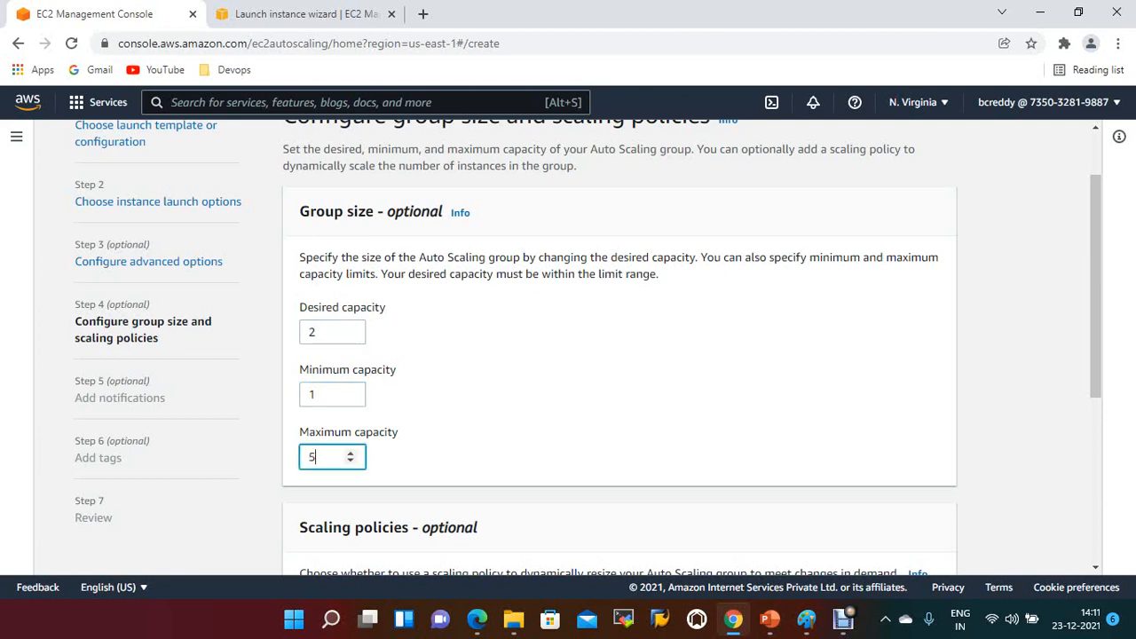
text(5)
key(Tab)
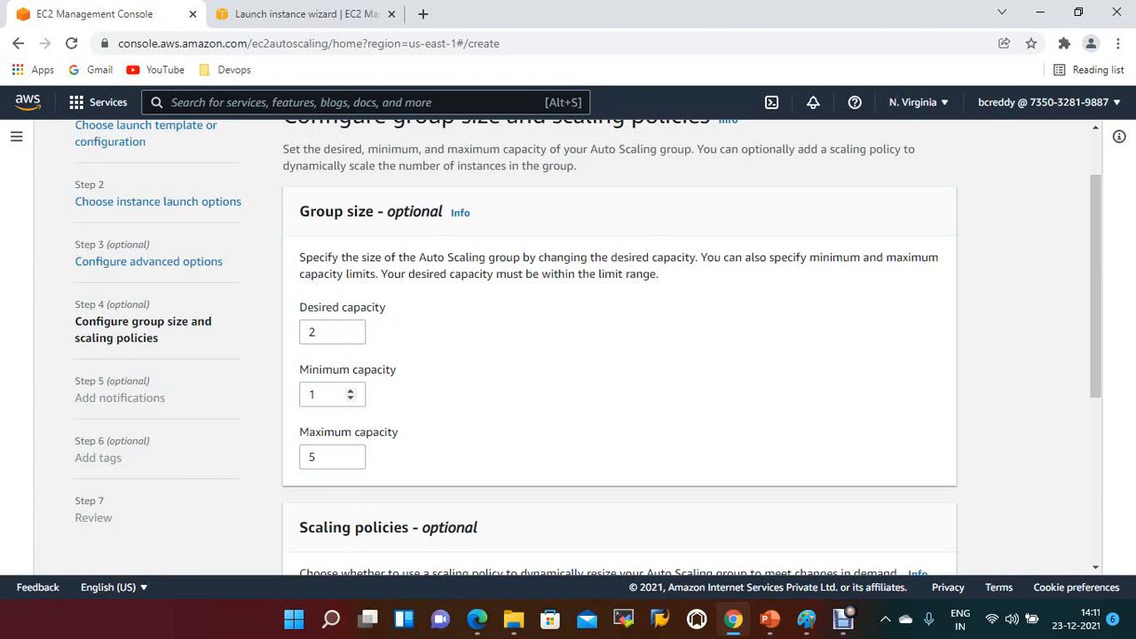
- Keep the scaling policy at None with scale-in protection off, and continue past the notifications to the tags without adding any
scroll(351, 394, down, 3)
scroll(619, 347, down, 1)
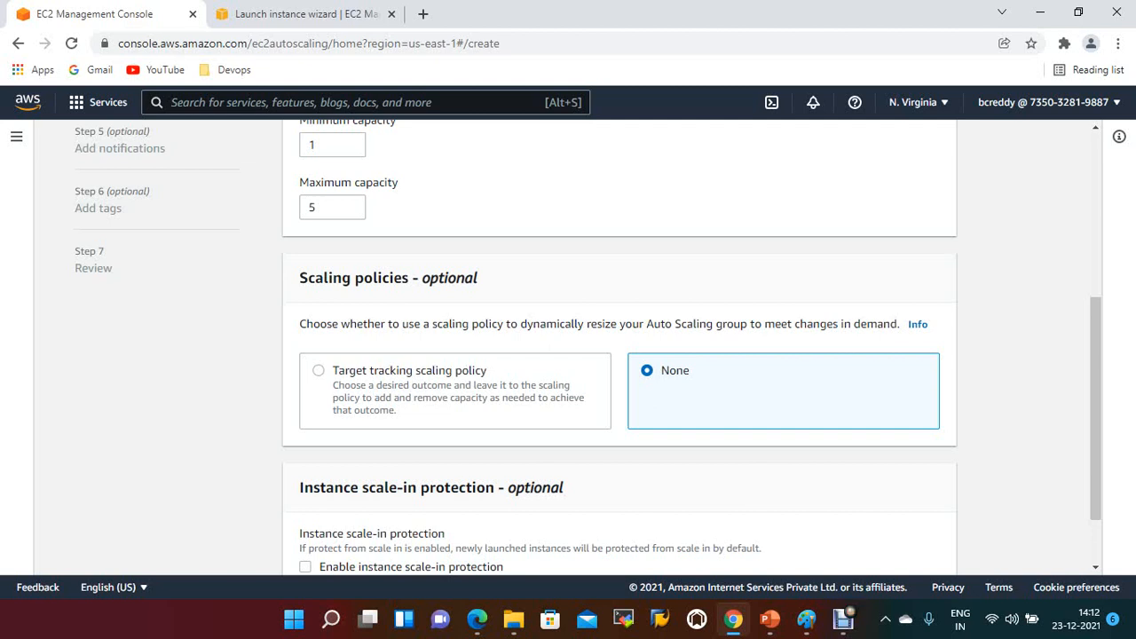
scroll(619, 346, down, 1)
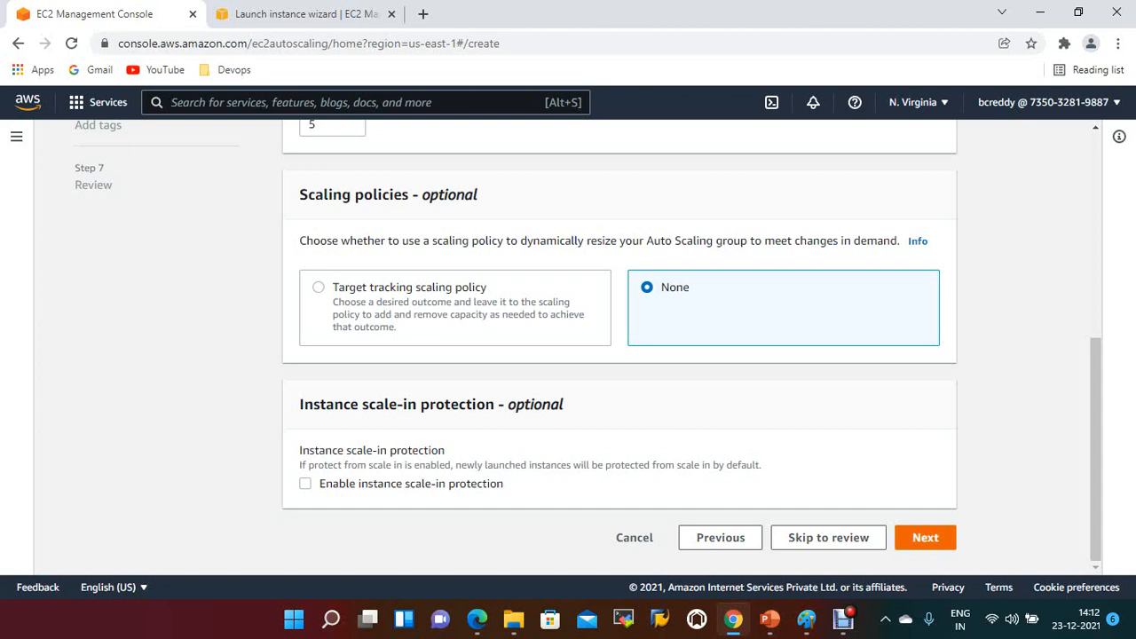
click(925, 538)
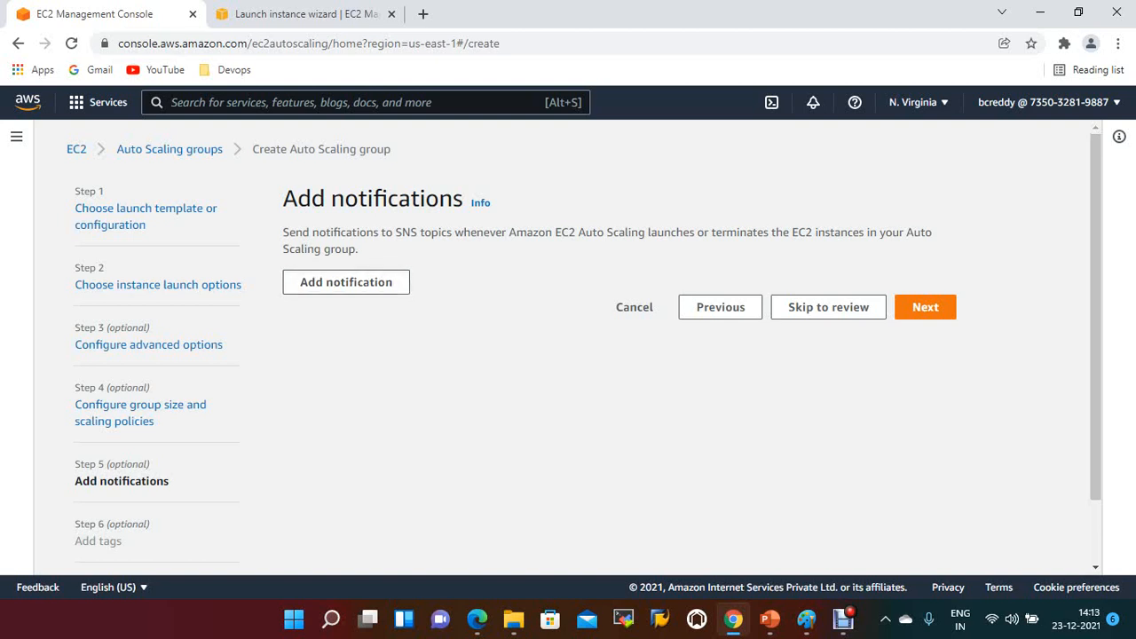
click(925, 307)
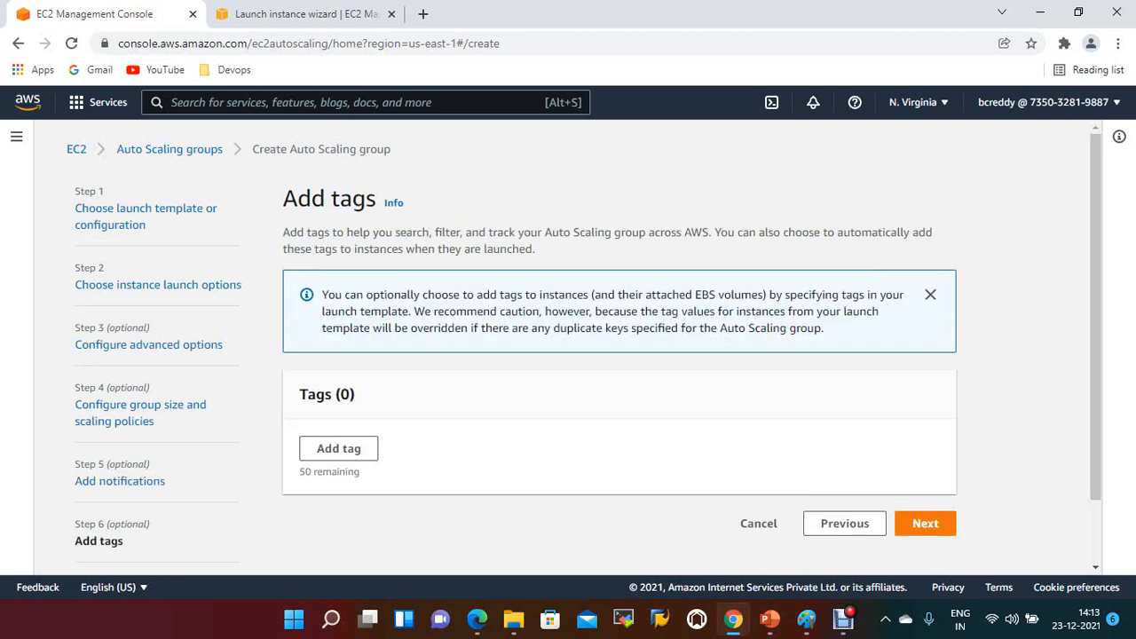
- Add a tag with the key Name and the value mydemoLC to the Auto Scaling group and continue to the review
scroll(603, 355, down, 1)
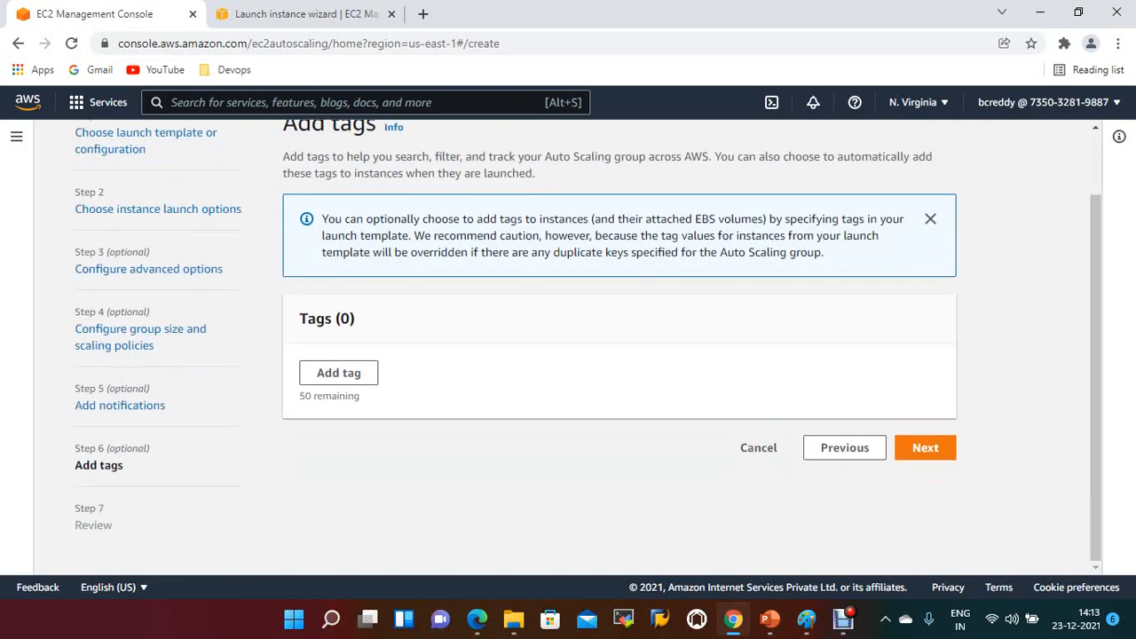
click(338, 373)
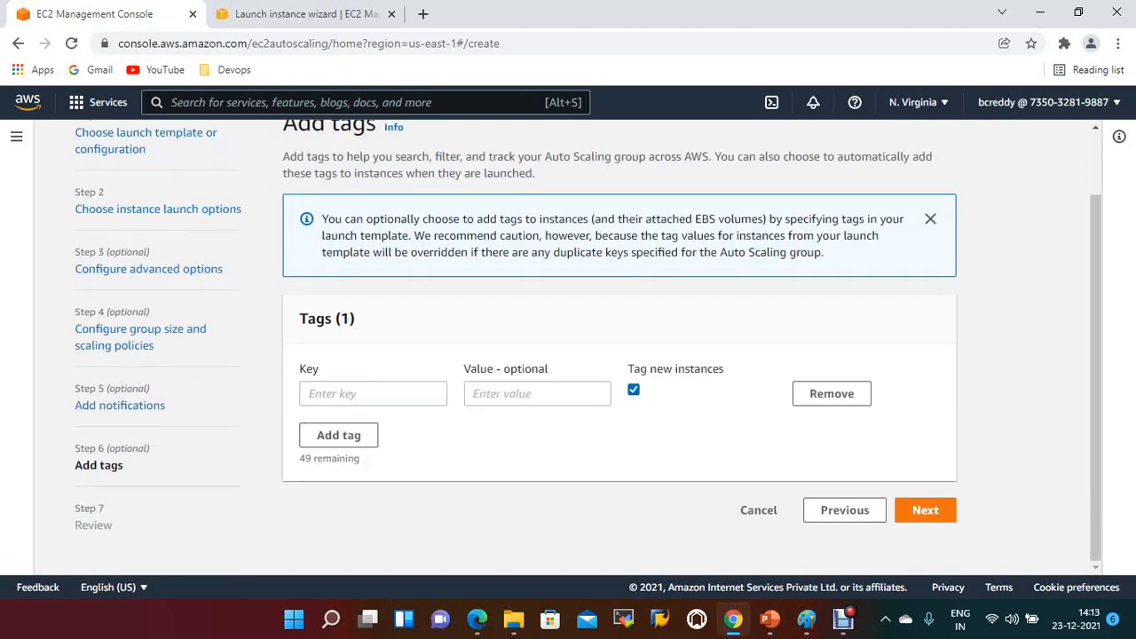
click(355, 394)
text(N)
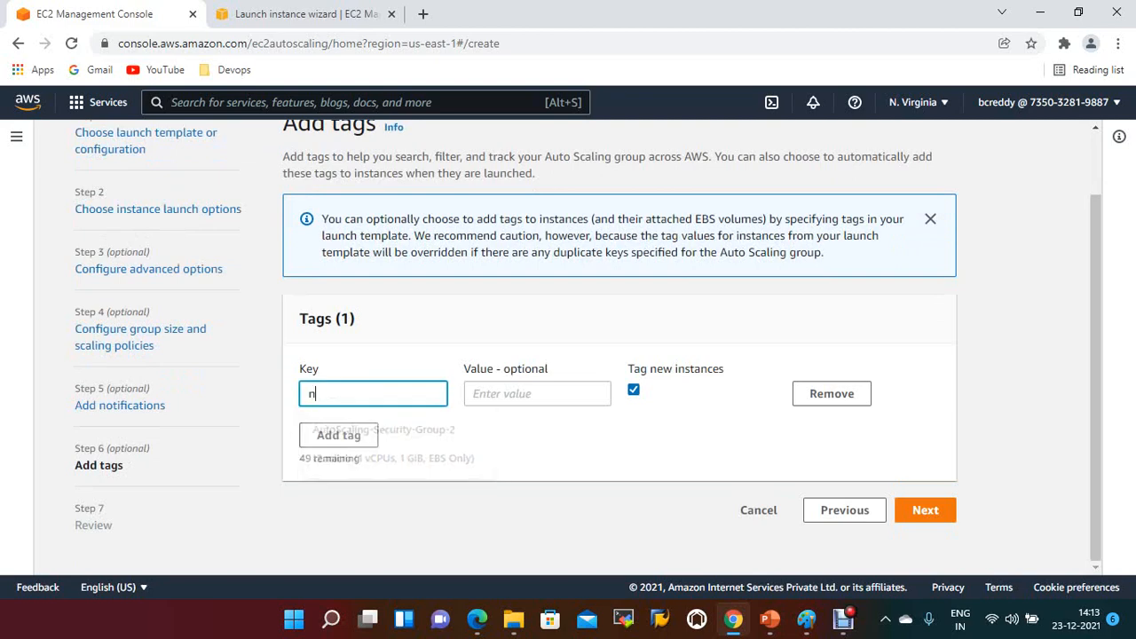
text(ame)
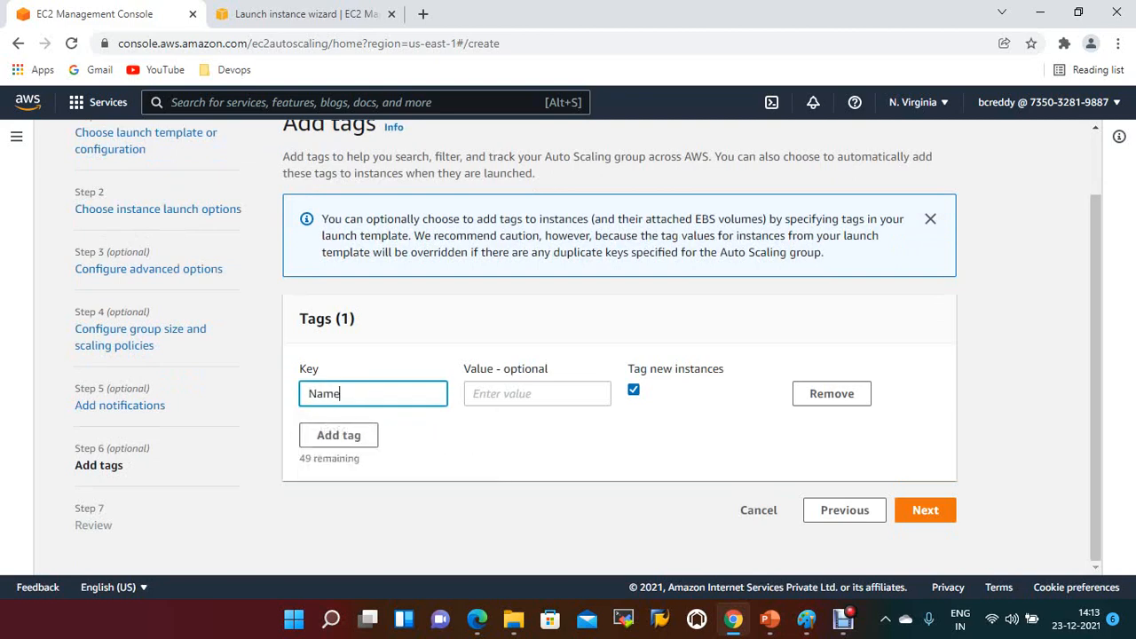
key(Tab)
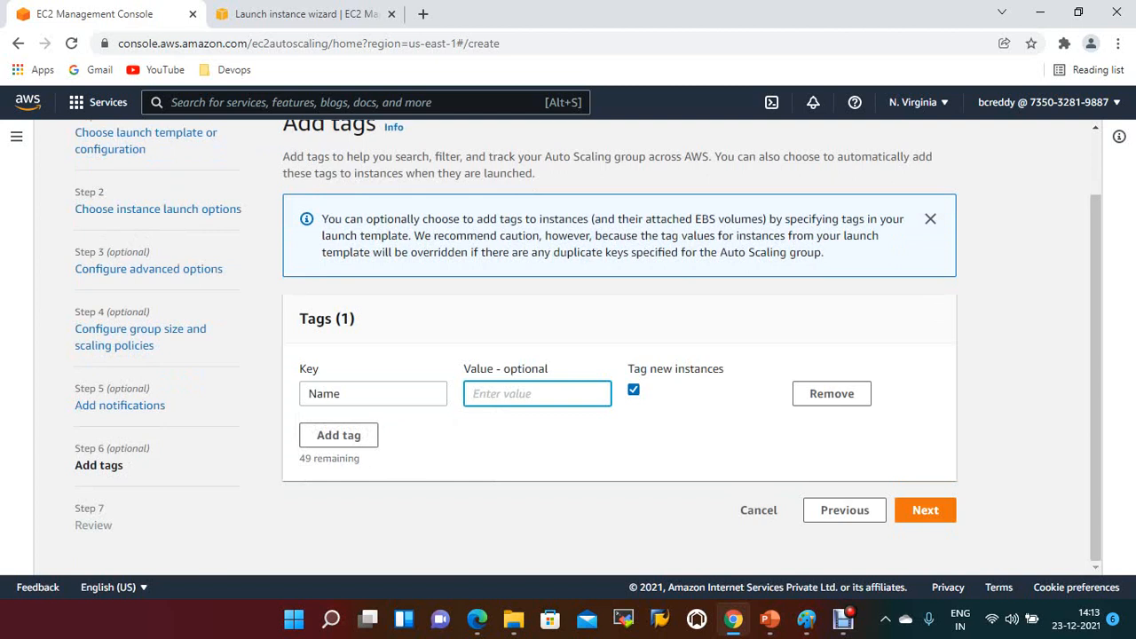
text(mydemoLC)
click(925, 510)
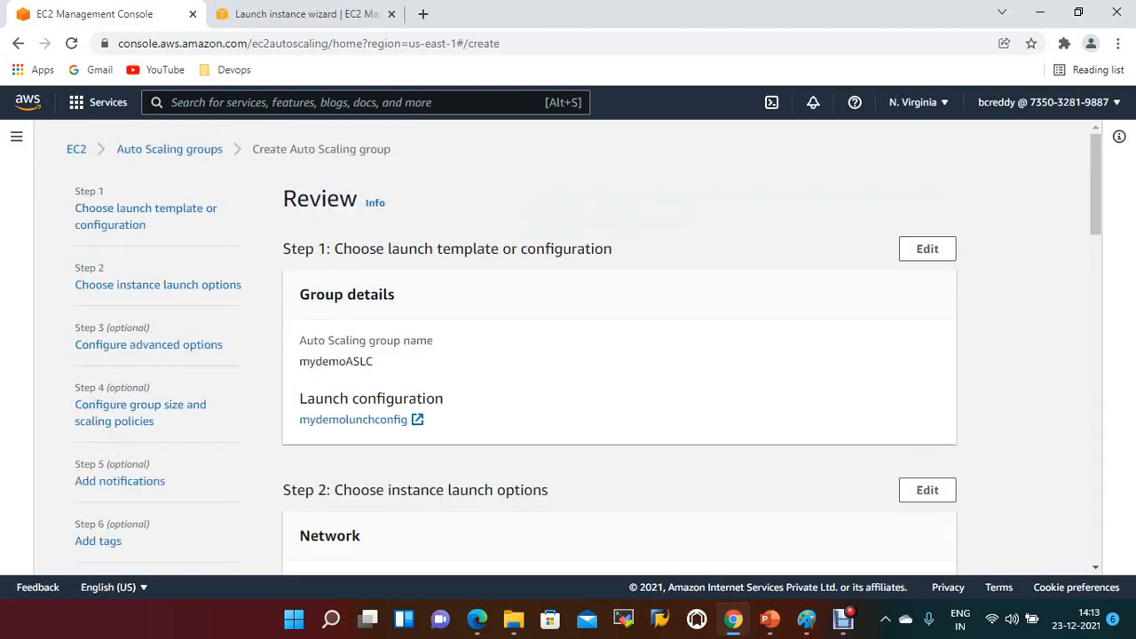
- Review the configured settings through to the tags and create the Auto Scaling group
scroll(925, 510, down, 2)
scroll(619, 346, down, 15)
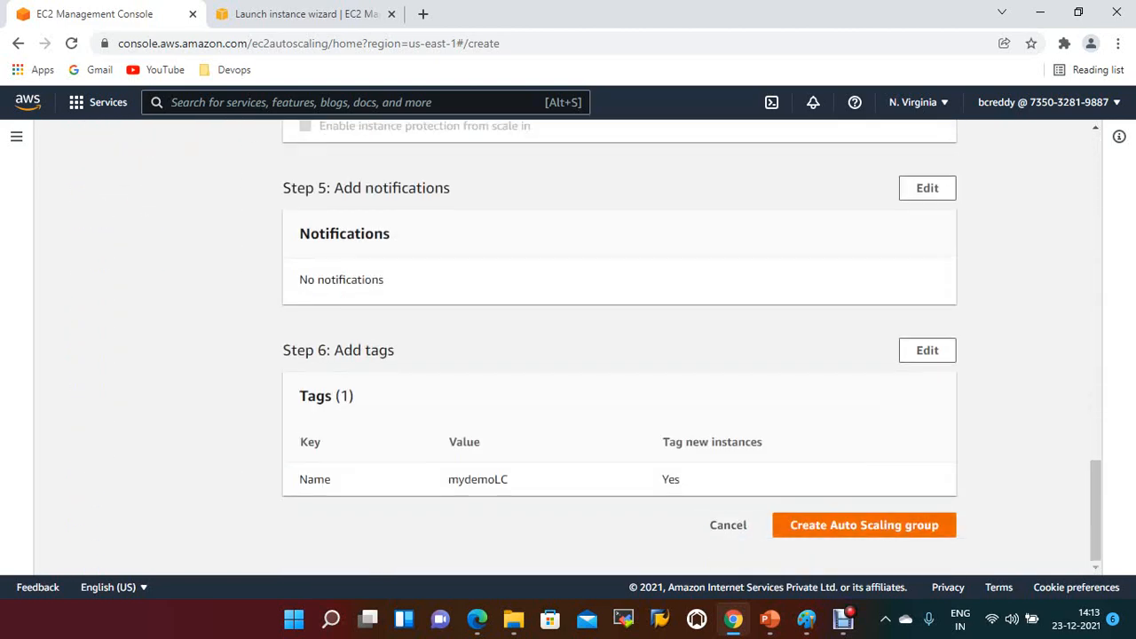
click(864, 530)
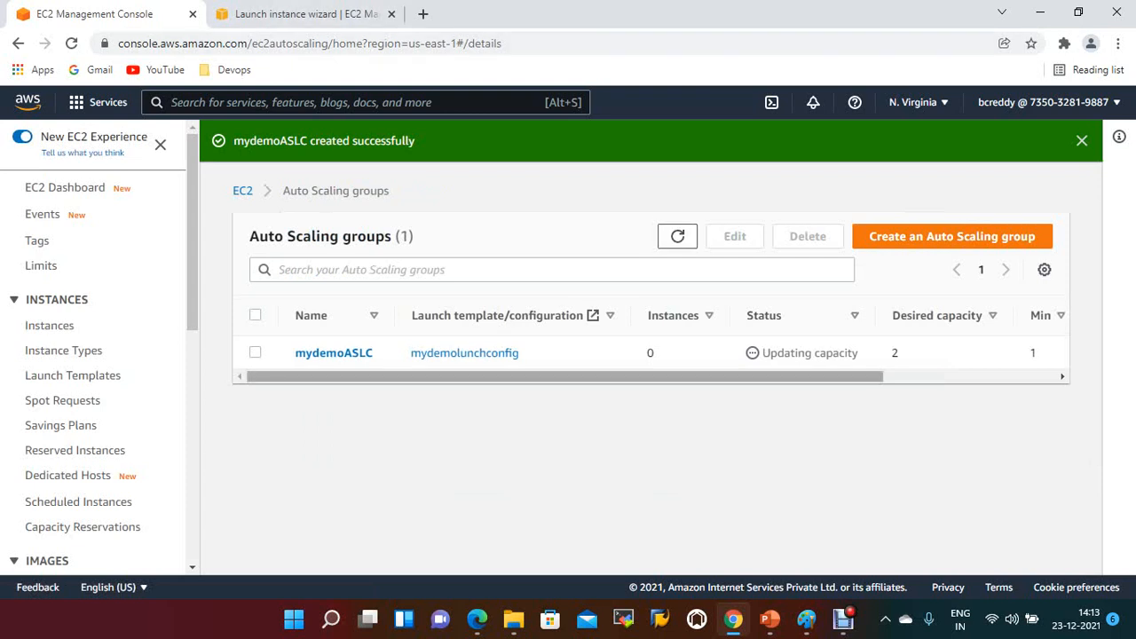
- Refresh the Auto Scaling groups list and examine the instances listed under mydemoASLC's instance management
mouse_move(568, 376)
mouse_down()
mouse_move(741, 376)
mouse_move(568, 376)
mouse_up()
click(677, 236)
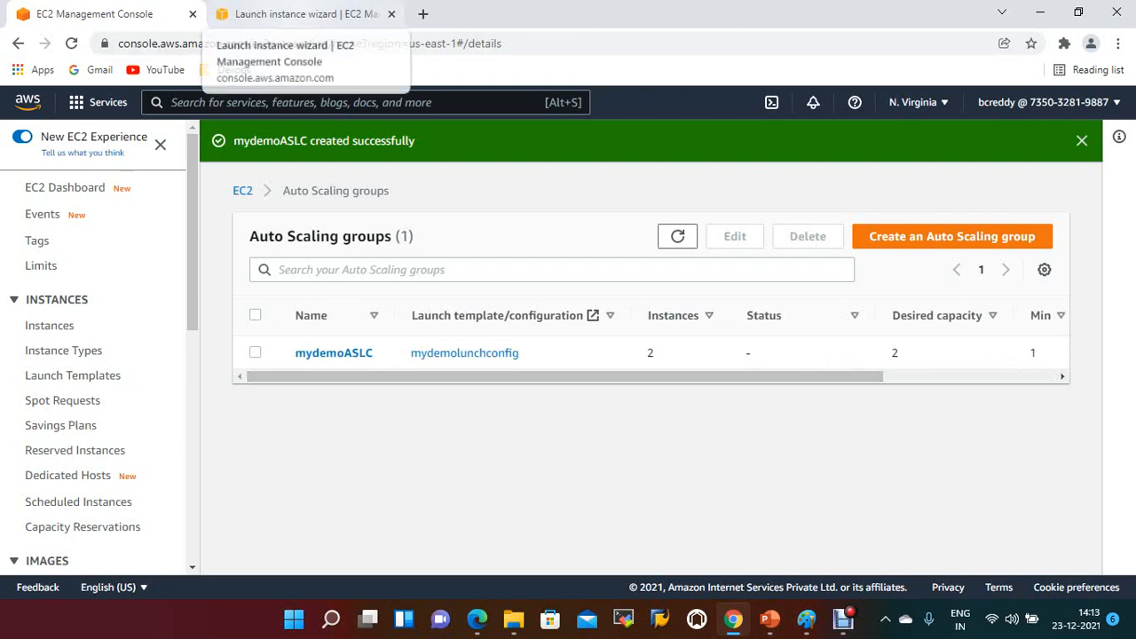
click(334, 352)
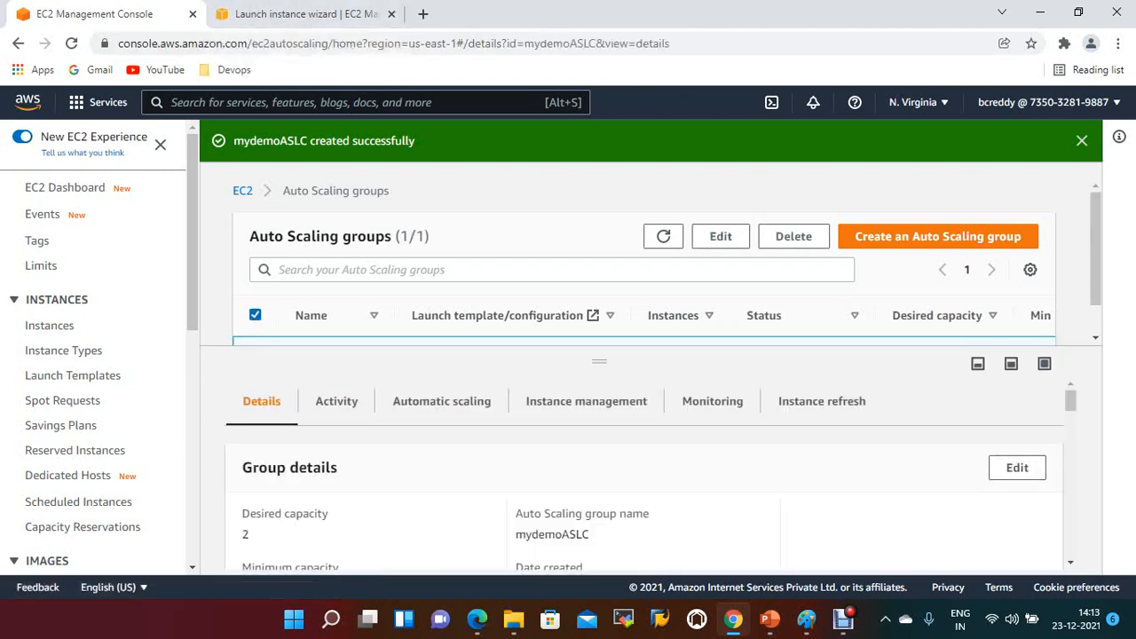
click(586, 401)
scroll(644, 471, down, 2)
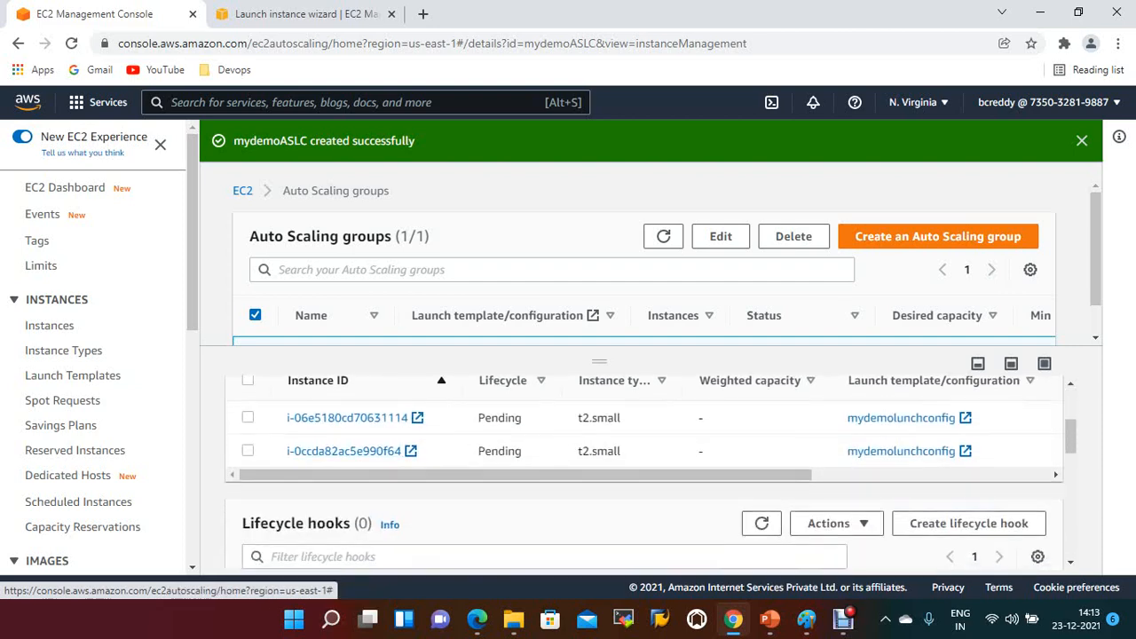
- Show the EC2 instances list in the second browser tab and refresh it to check the state of the mydemoLC instances
click(306, 14)
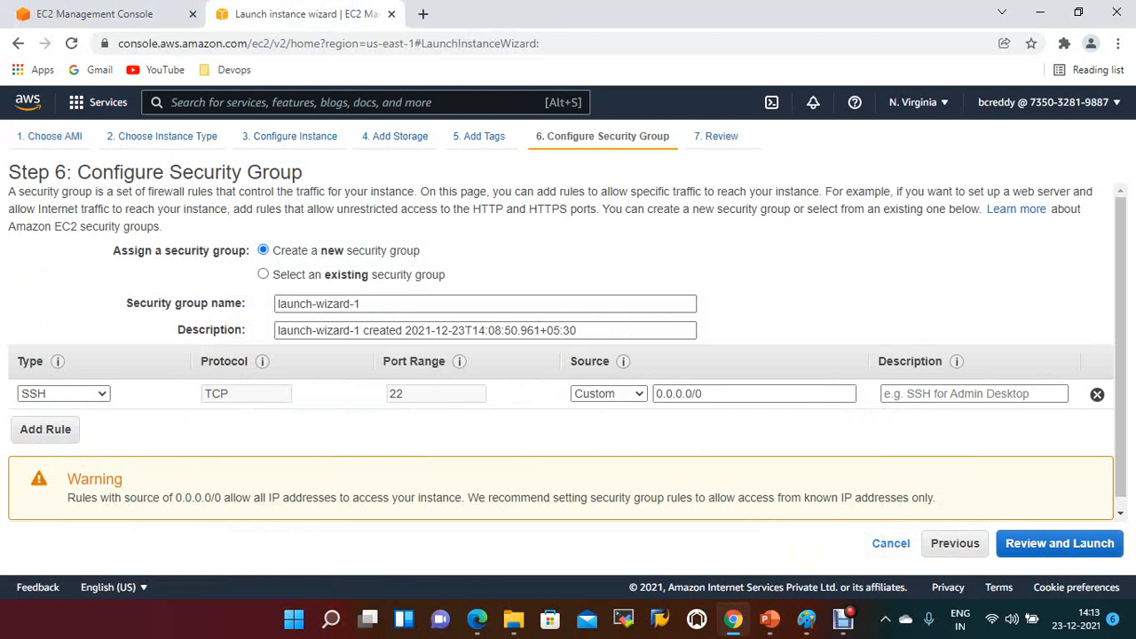
click(102, 103)
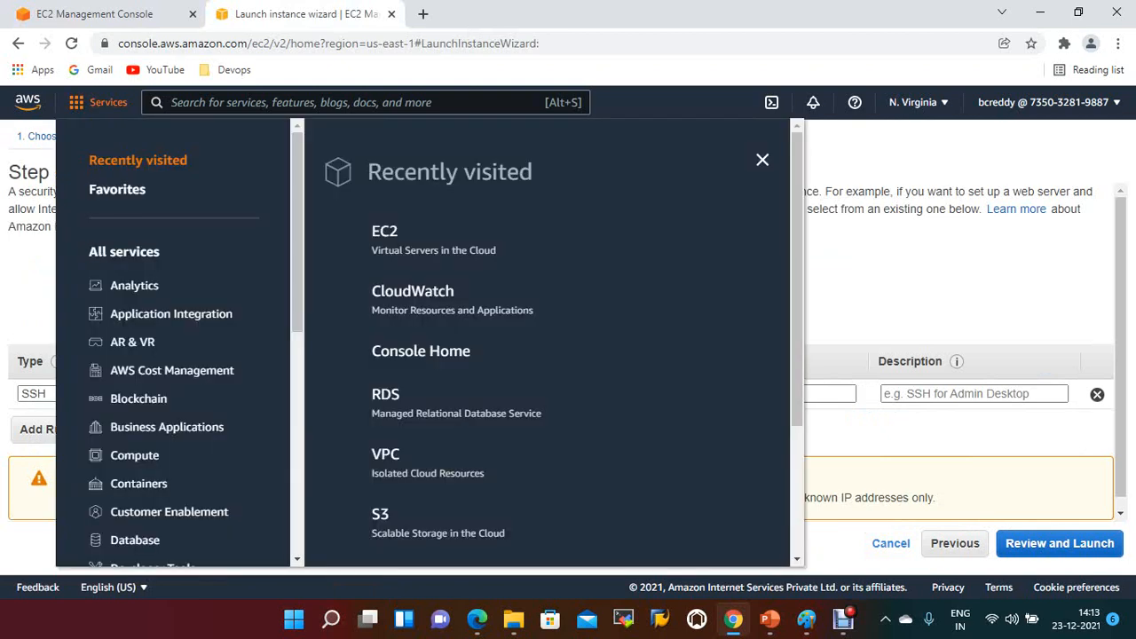
click(384, 231)
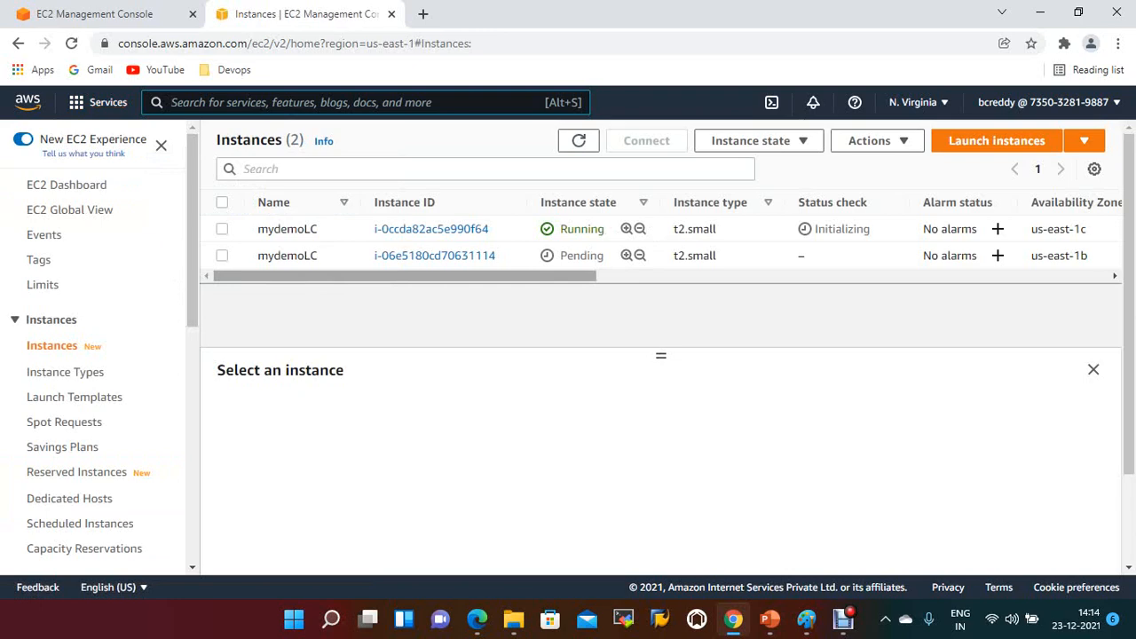
click(579, 141)
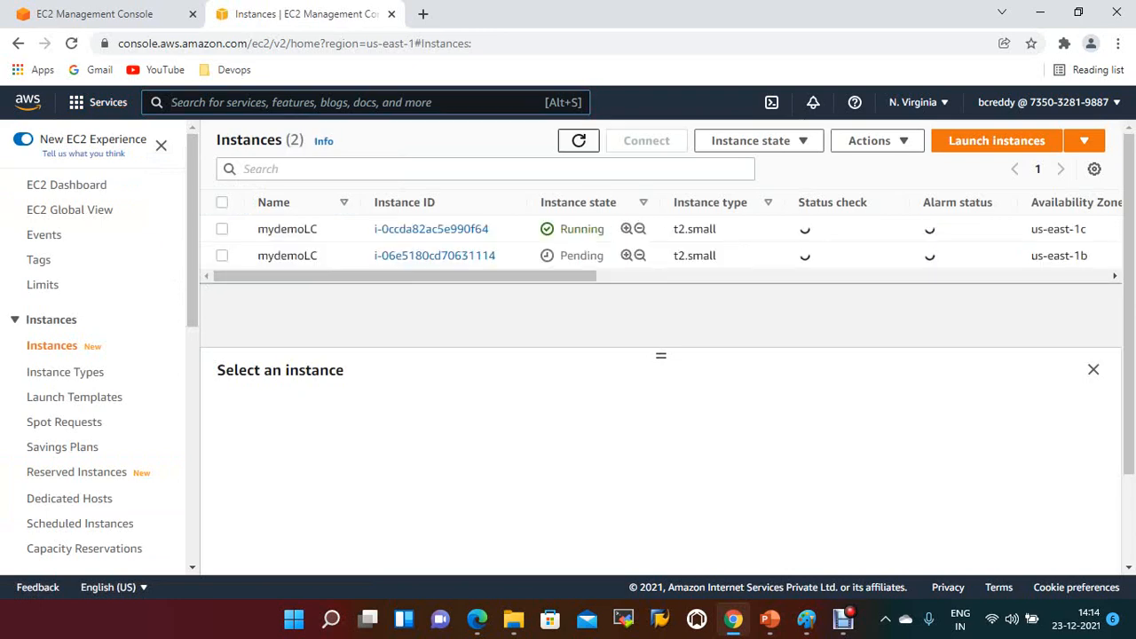
click(579, 140)
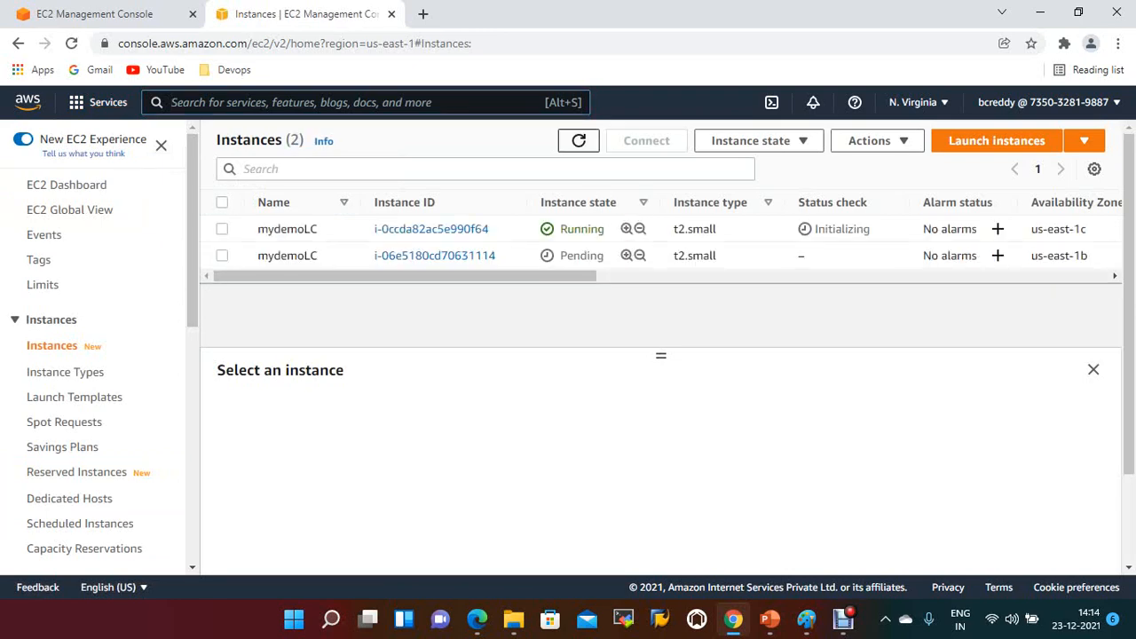
click(579, 140)
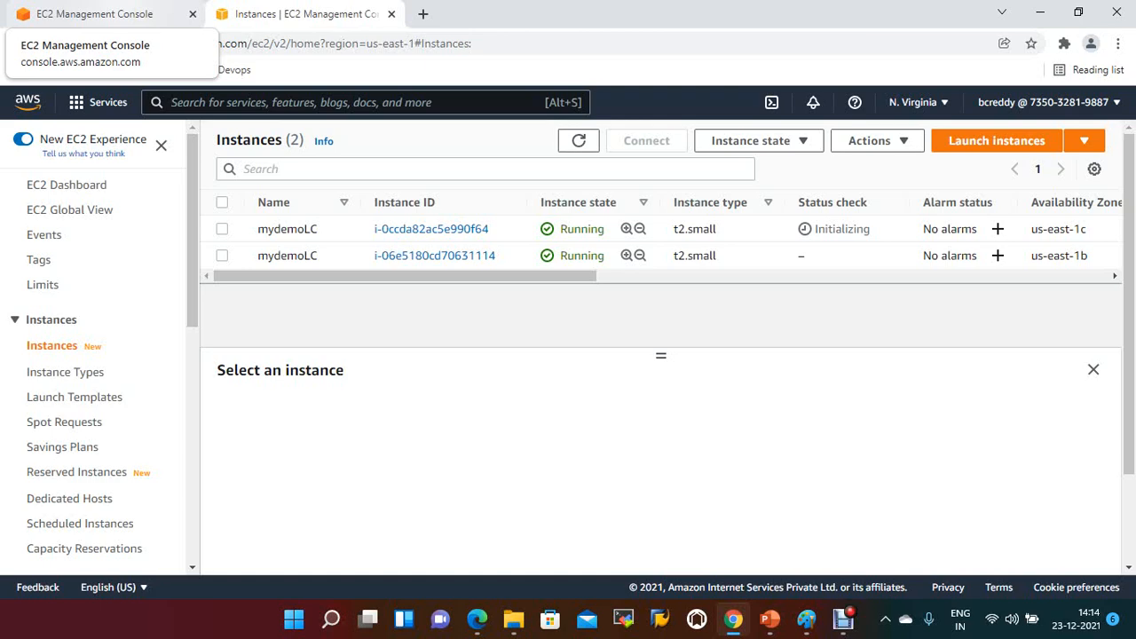
click(578, 141)
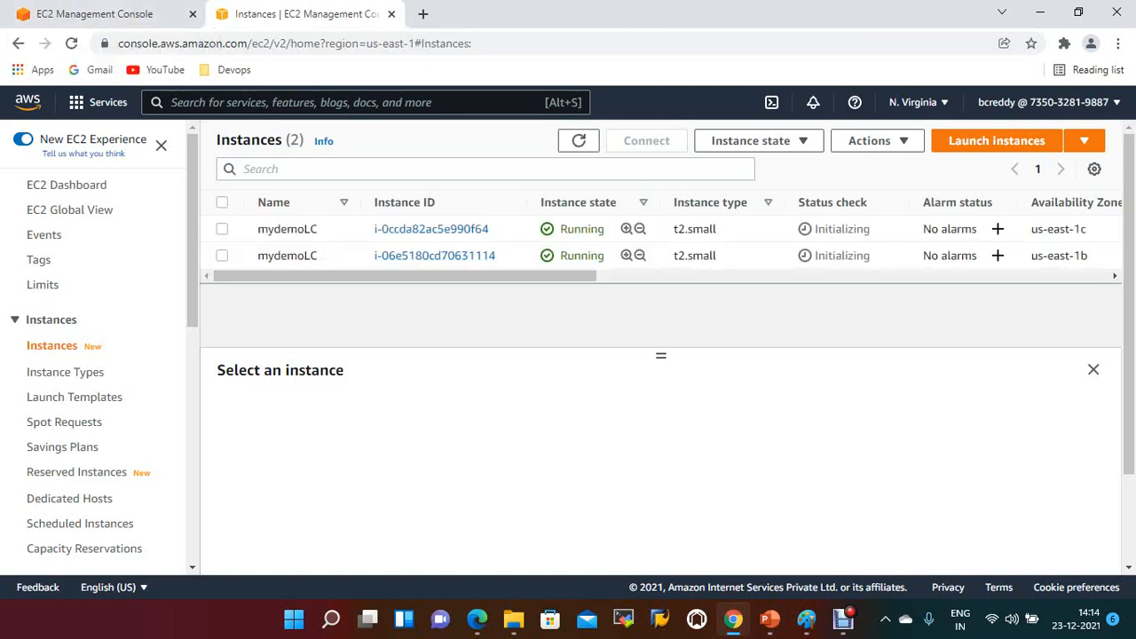
- Terminate the mydemoLC instance running in us-east-1c
click(222, 229)
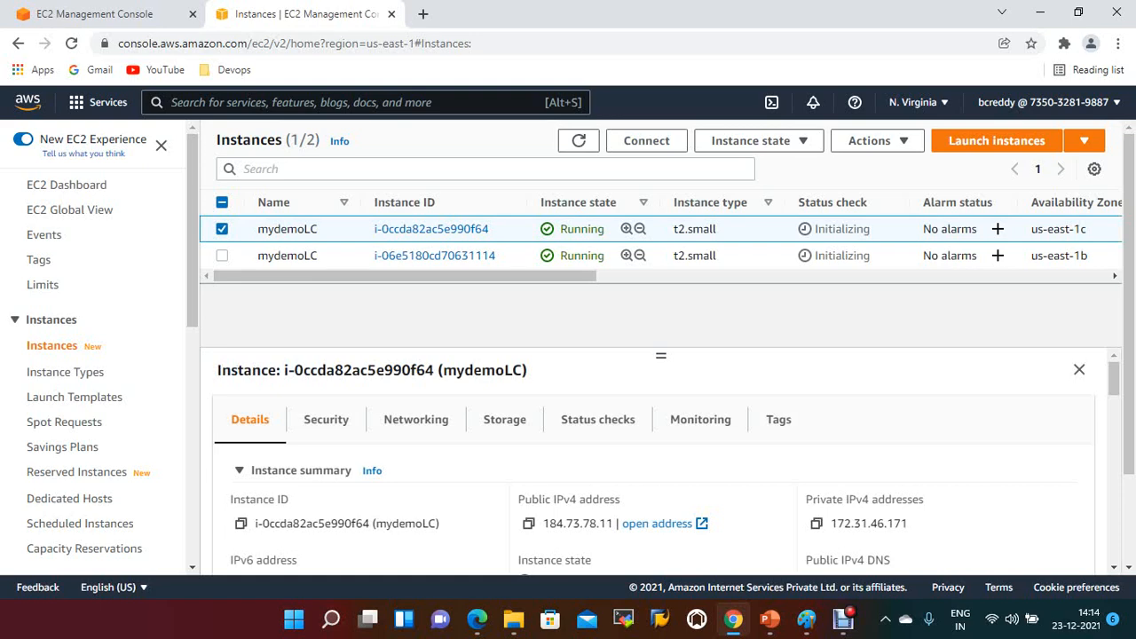
click(759, 141)
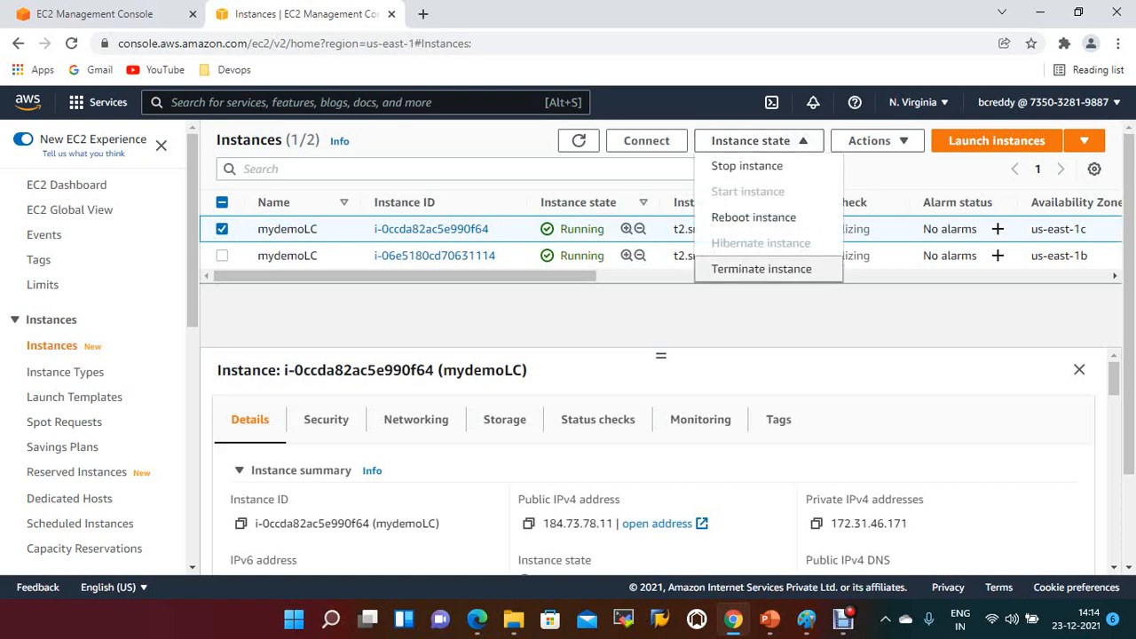
click(89, 15)
click(760, 268)
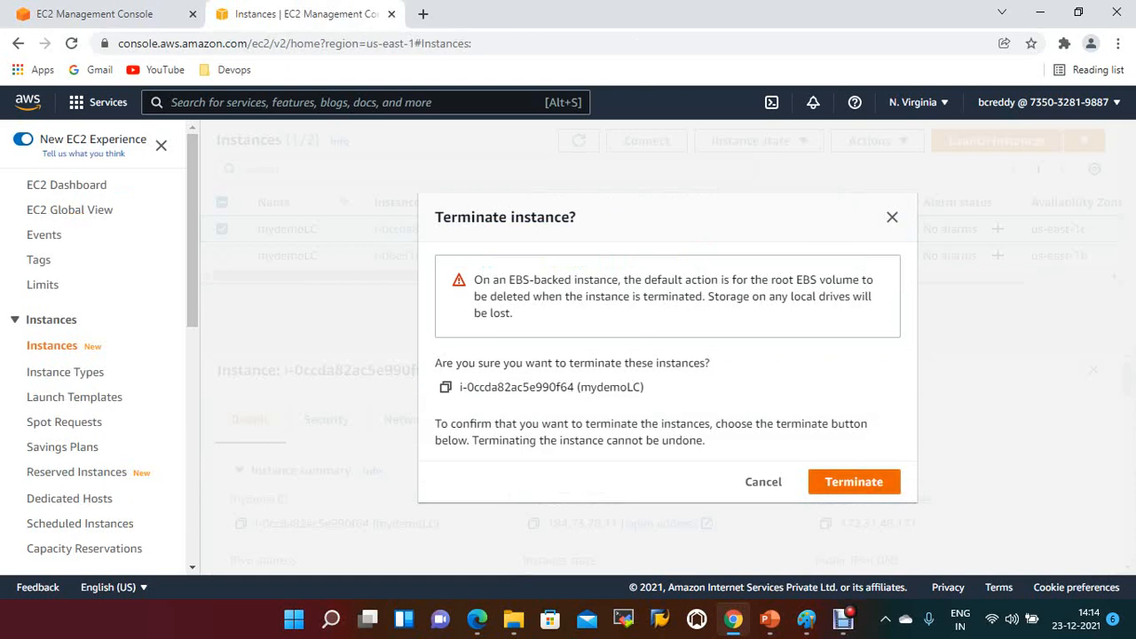
click(854, 481)
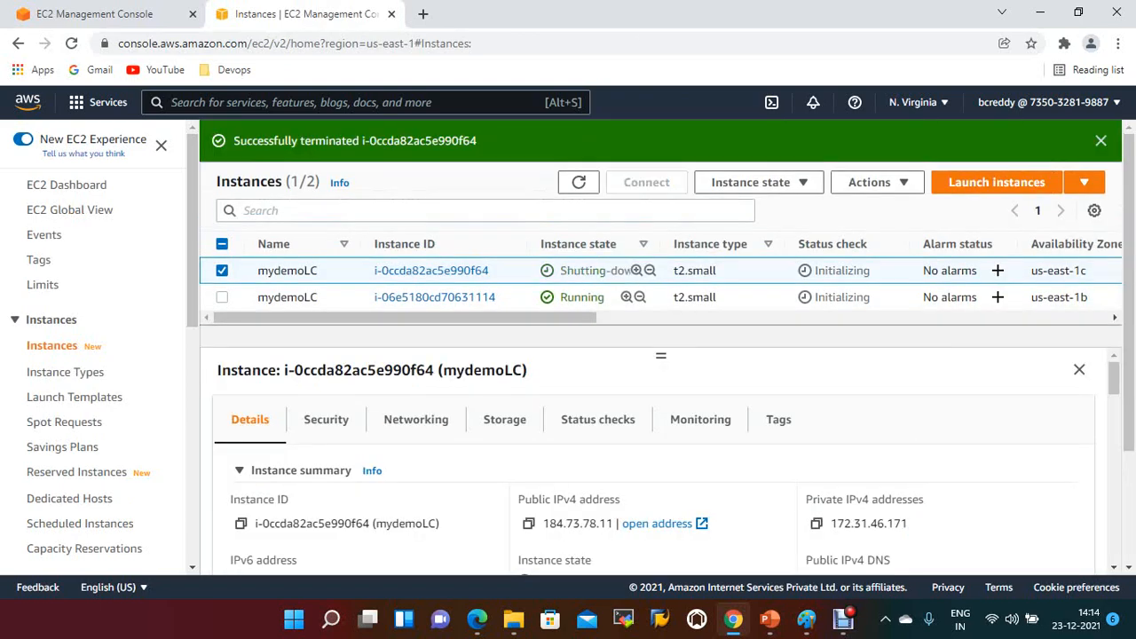
- Refresh the Auto Scaling group and the EC2 instances list to check whether the terminated instance is being replaced
click(95, 14)
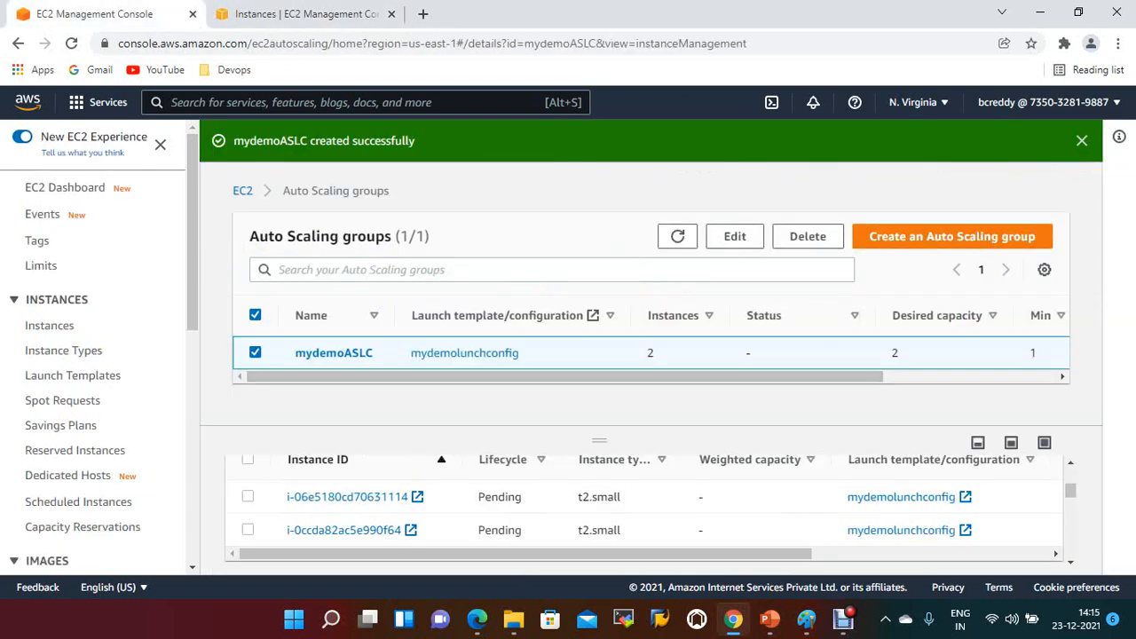
click(677, 237)
click(324, 43)
click(300, 14)
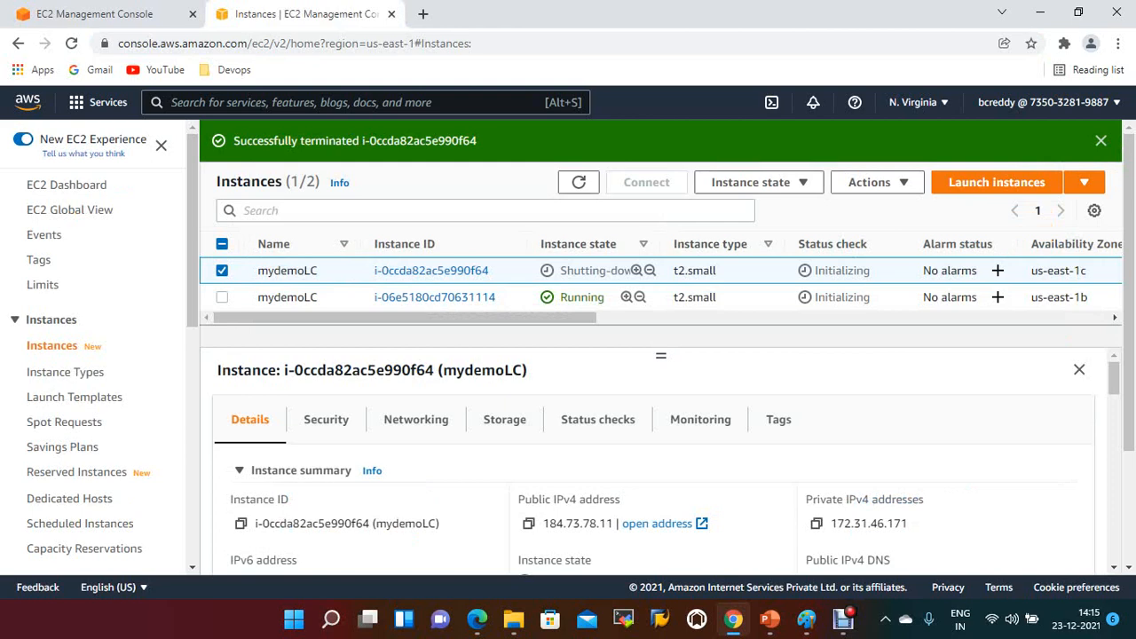
click(579, 182)
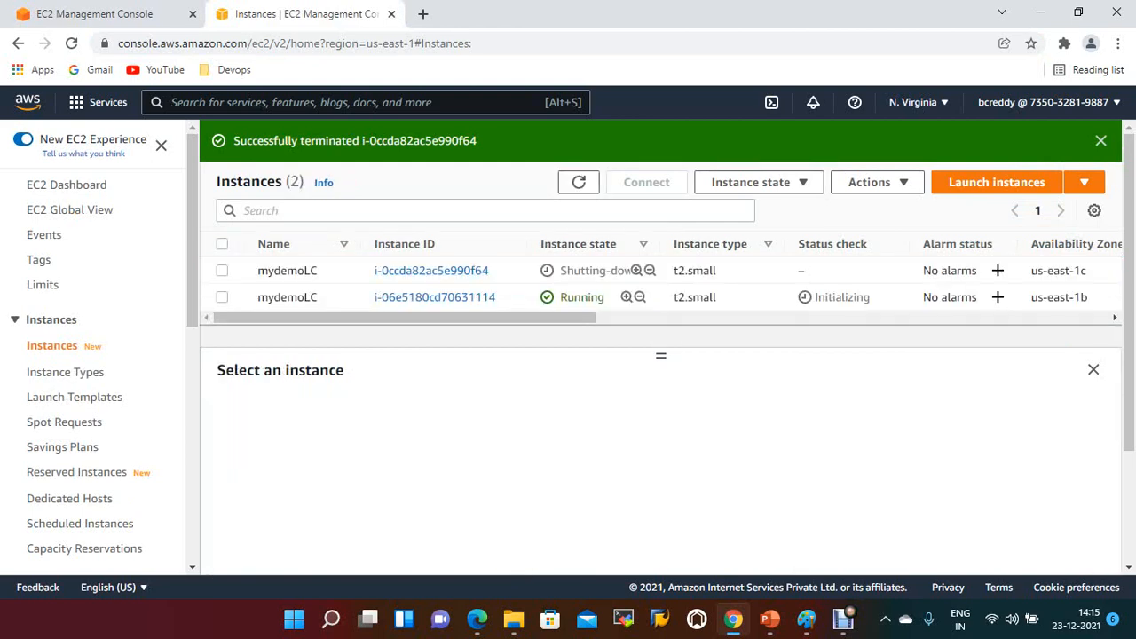
- Refresh the Auto Scaling groups list in the first browser tab to check mydemoASLC's status and instance count
drag(660, 356, 661, 392)
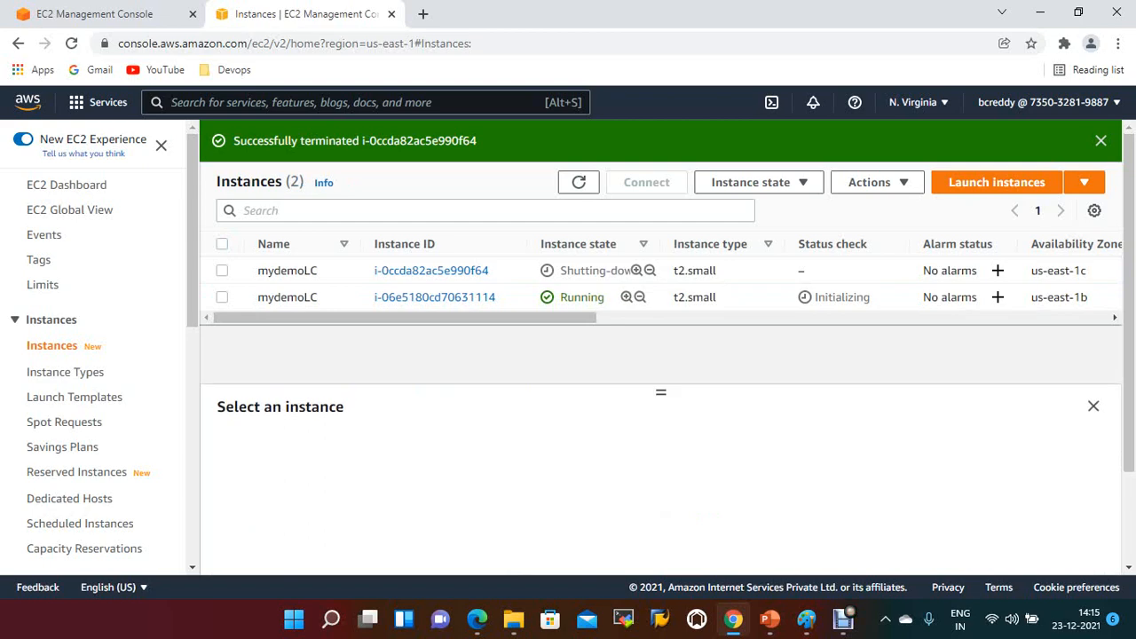
click(161, 13)
click(678, 236)
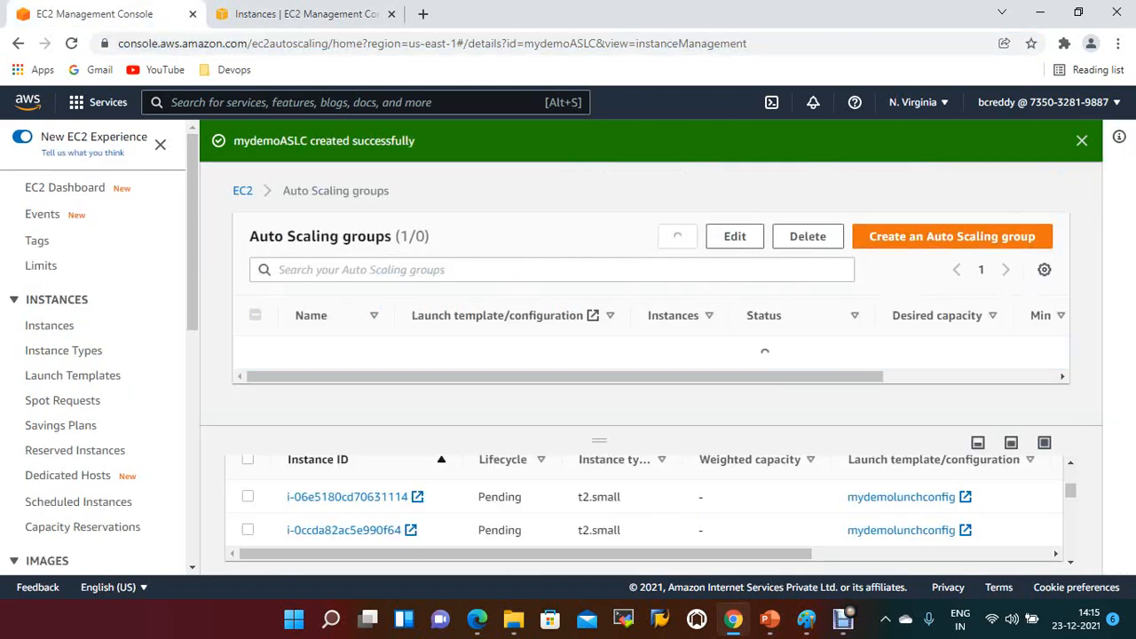
click(677, 236)
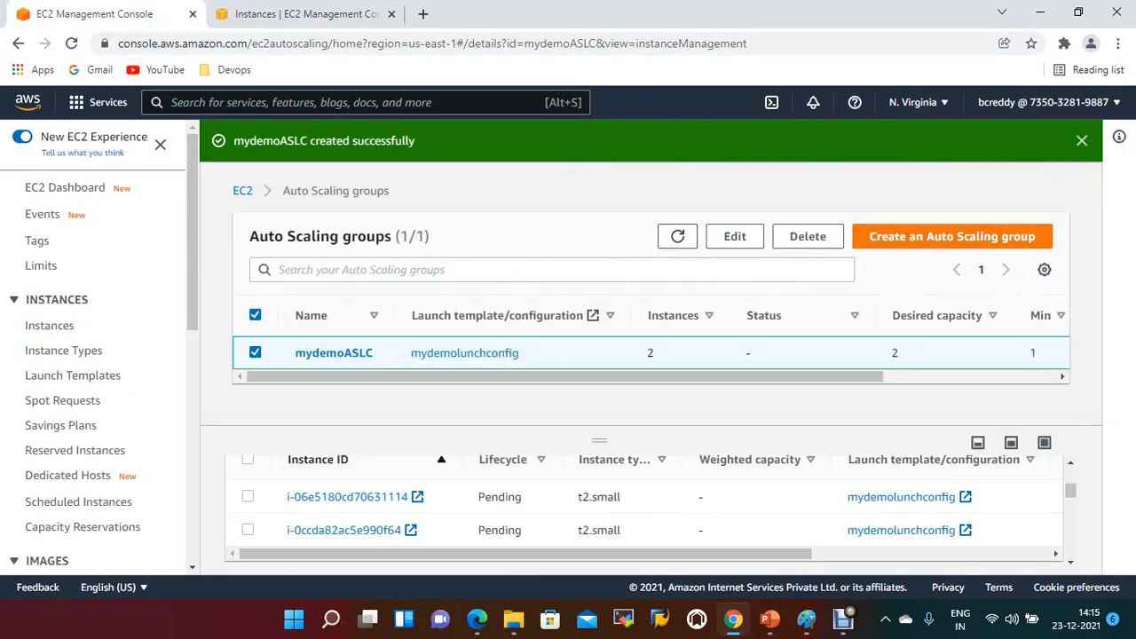
- Dismiss the termination notice and refresh the EC2 instances list to check the state of the mydemoLC instance in us-east-1c
click(306, 14)
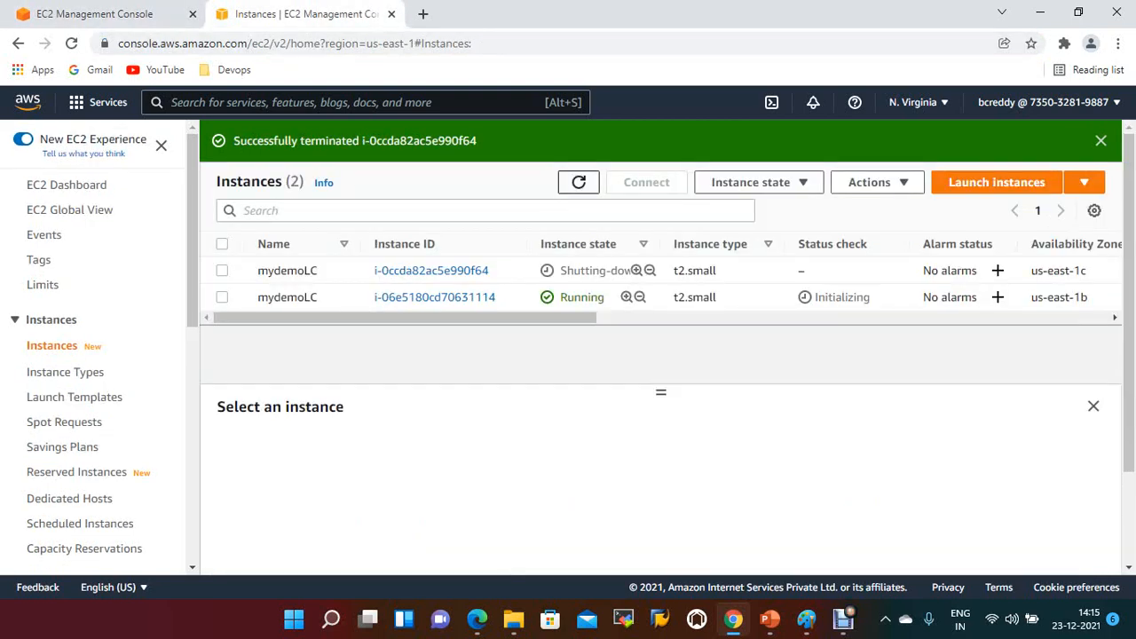
click(579, 182)
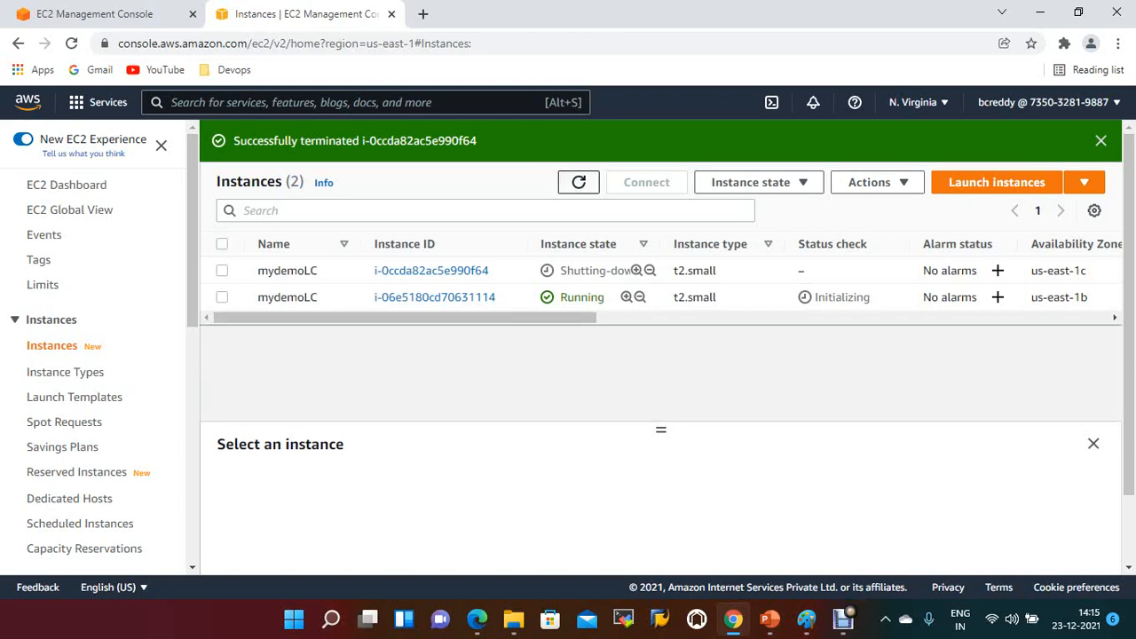
double_click(579, 181)
click(1101, 141)
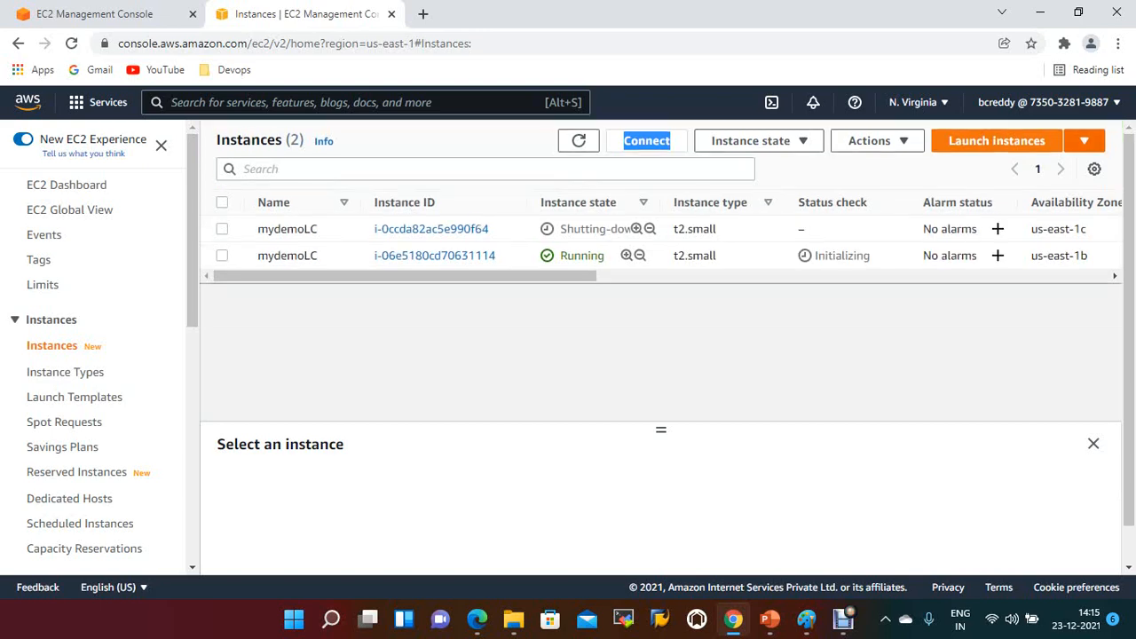
click(222, 229)
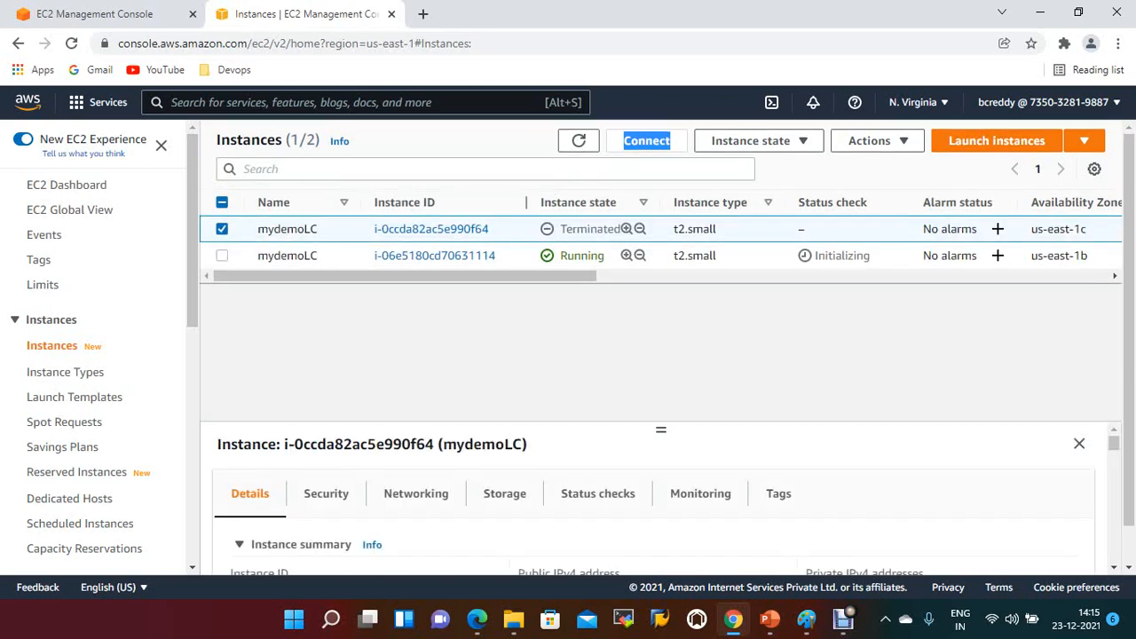
click(579, 141)
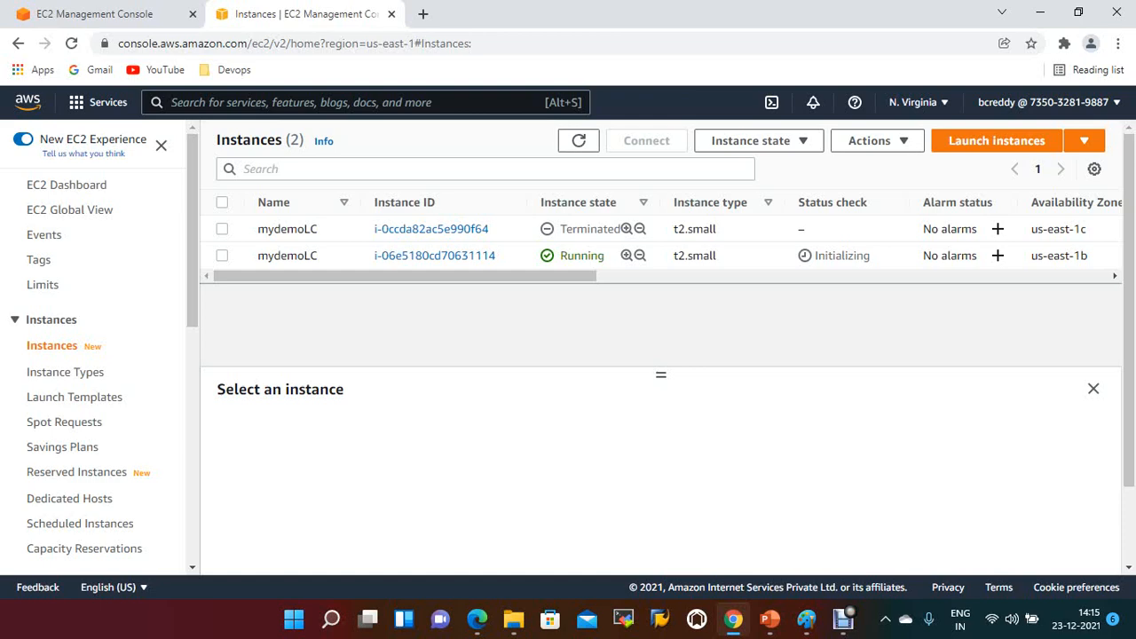
- Dismiss the creation notice, refresh the Auto Scaling groups list and examine the capacity settings in mydemoASLC's group details
click(138, 14)
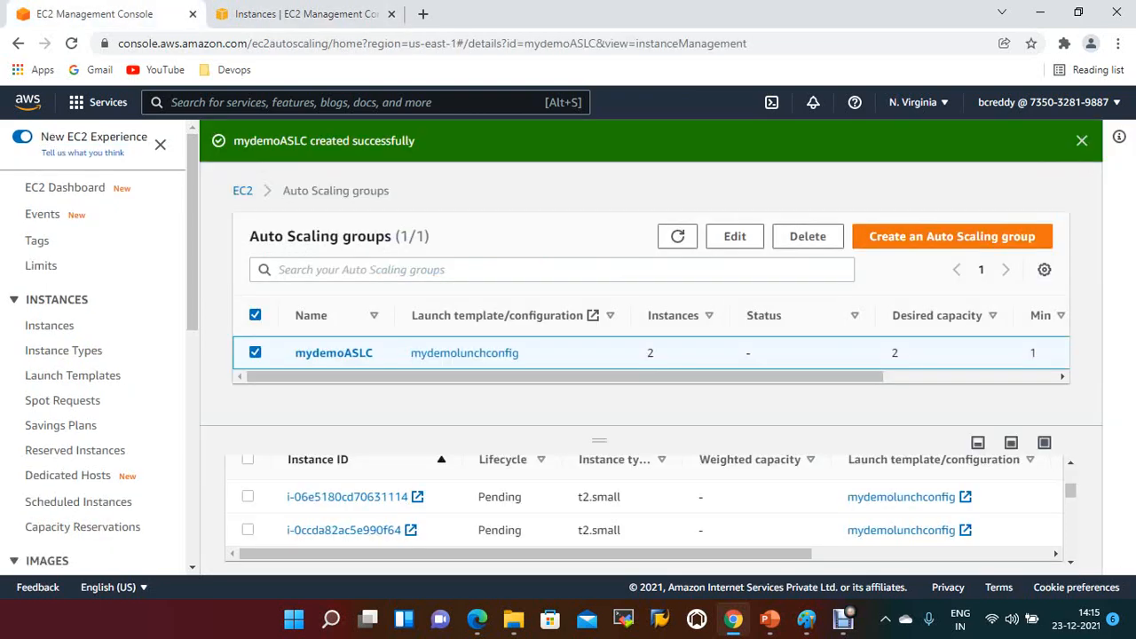
click(1082, 140)
click(678, 195)
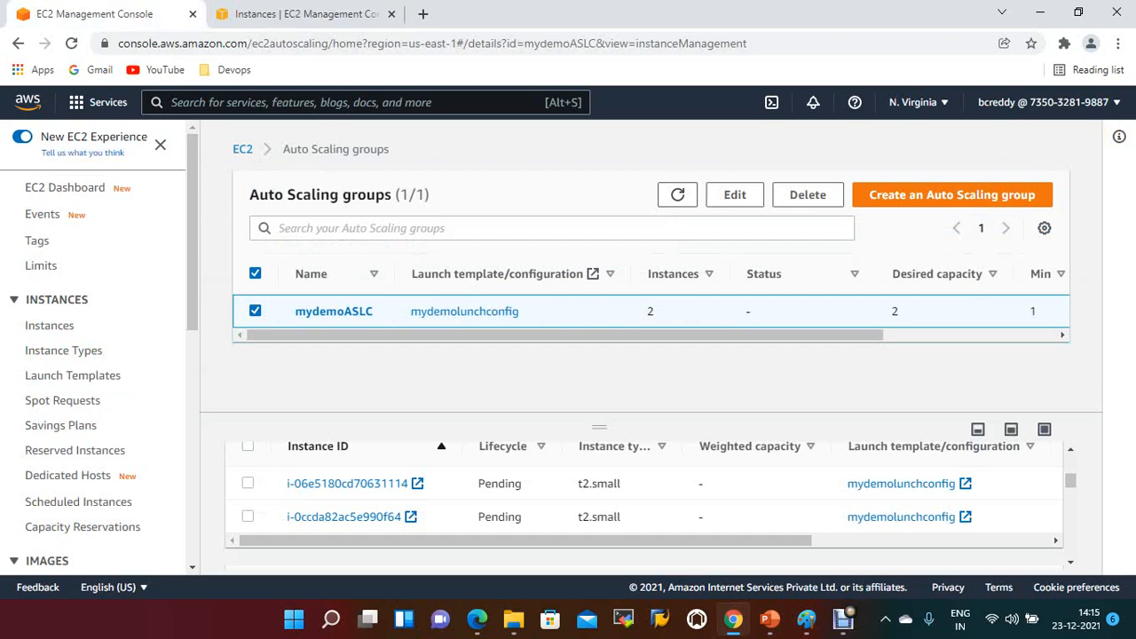
scroll(480, 488, up, 2)
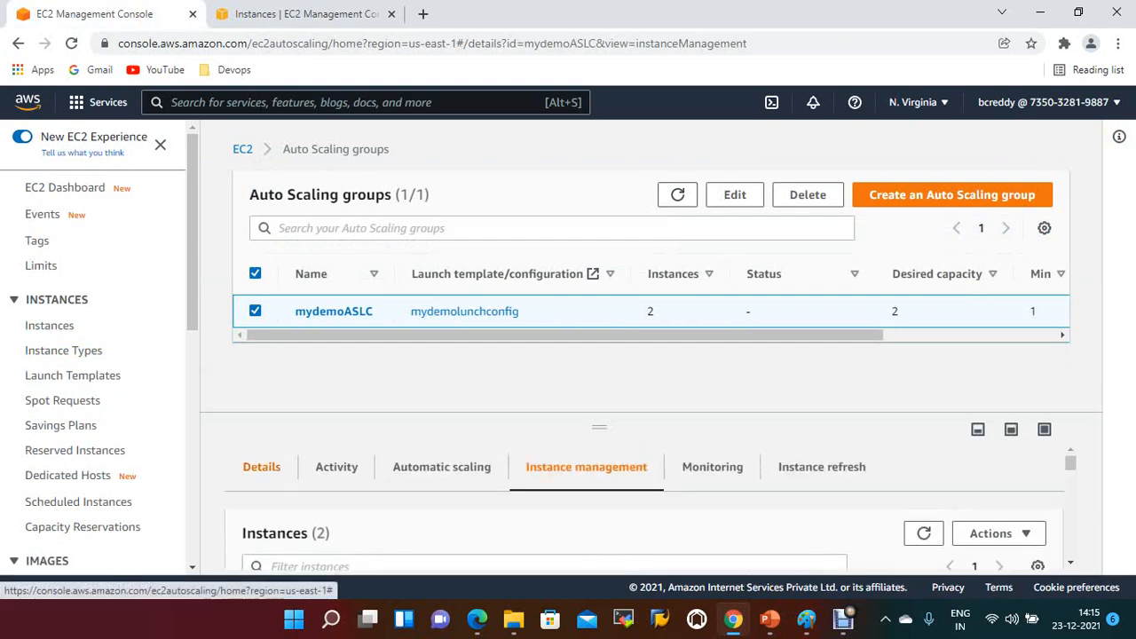
click(262, 468)
scroll(648, 502, down, 5)
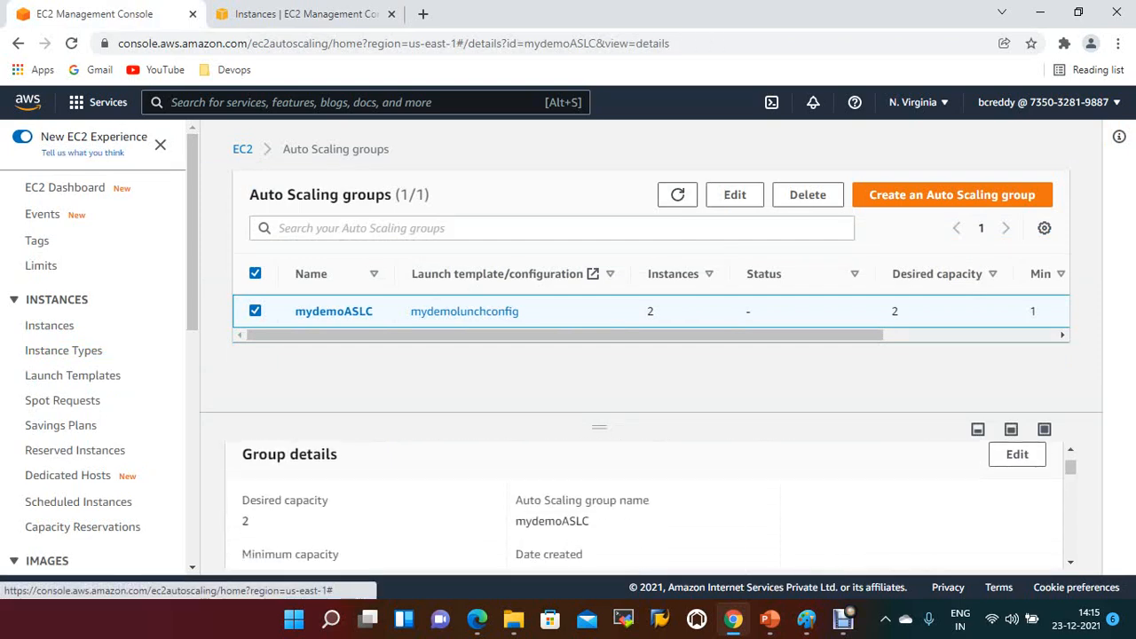
scroll(648, 501, up, 5)
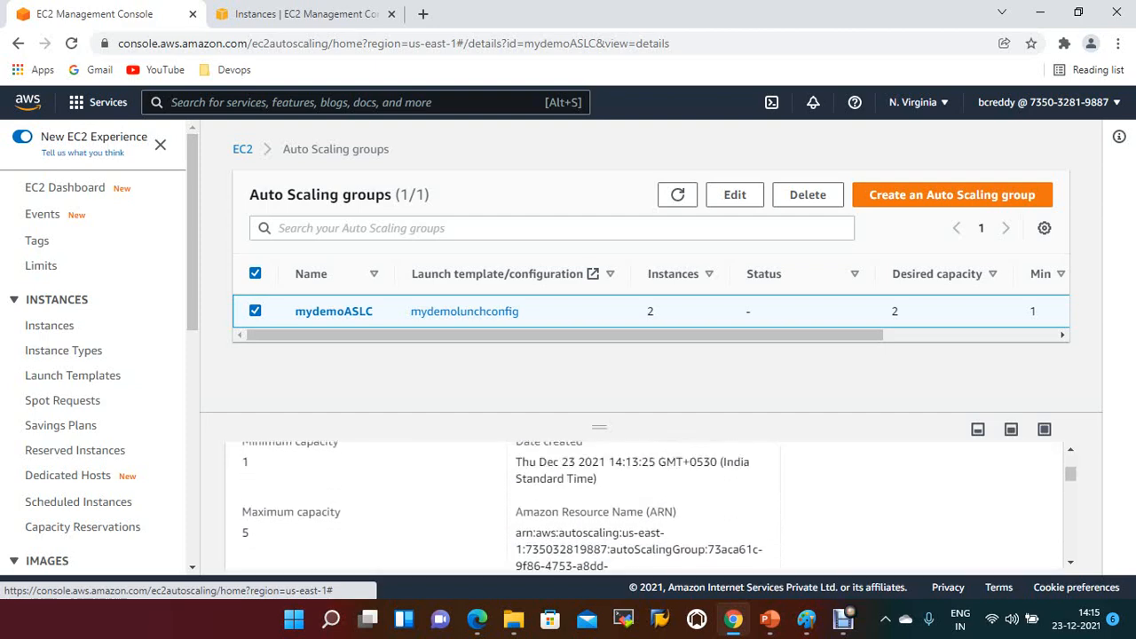
- Refresh the EC2 instances list repeatedly to follow the launch of a replacement mydemoLC instance
click(306, 14)
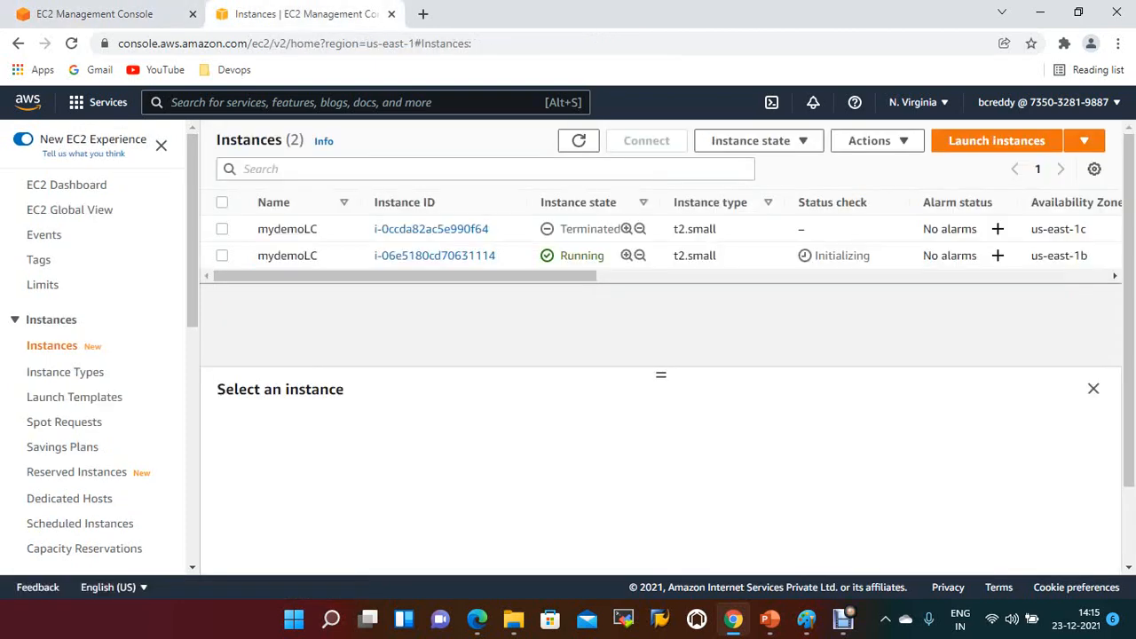
click(579, 140)
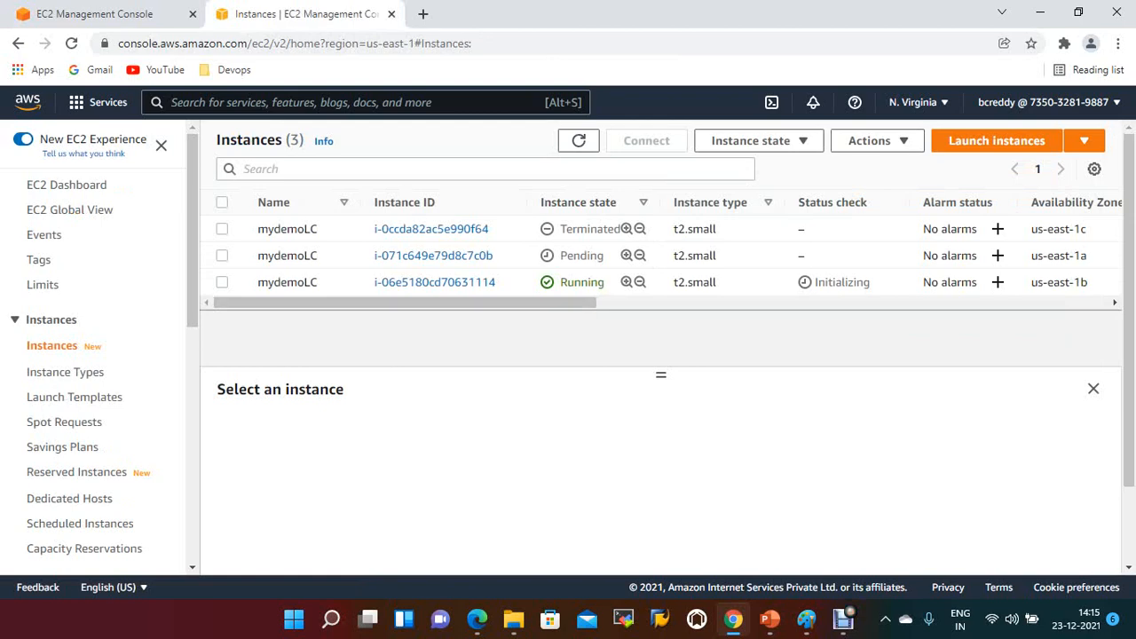
click(579, 141)
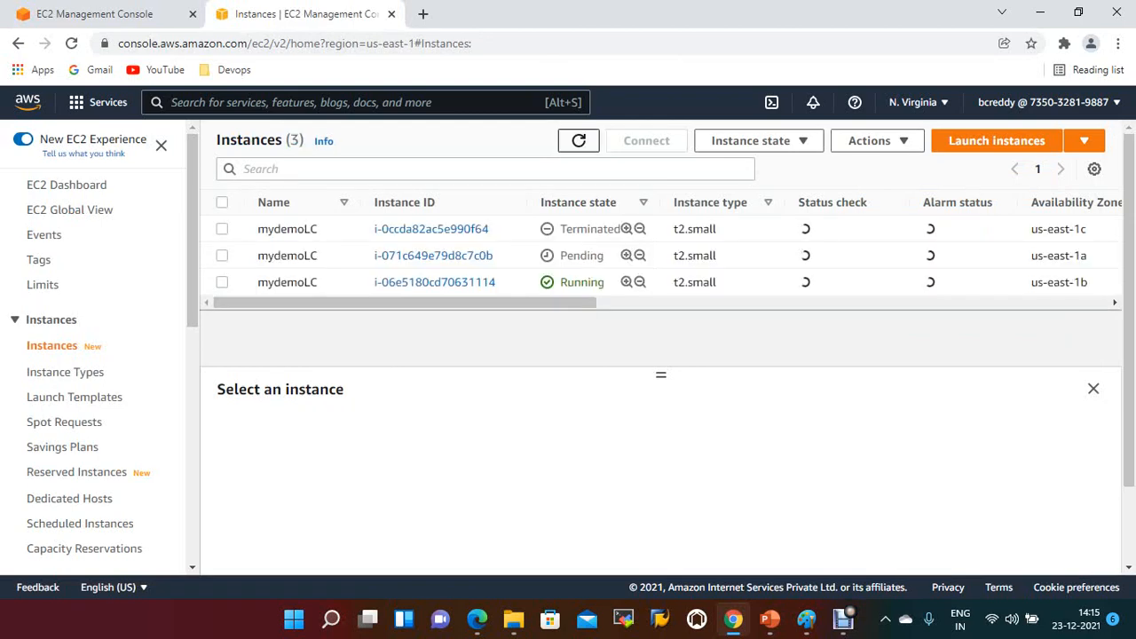
click(579, 140)
click(579, 141)
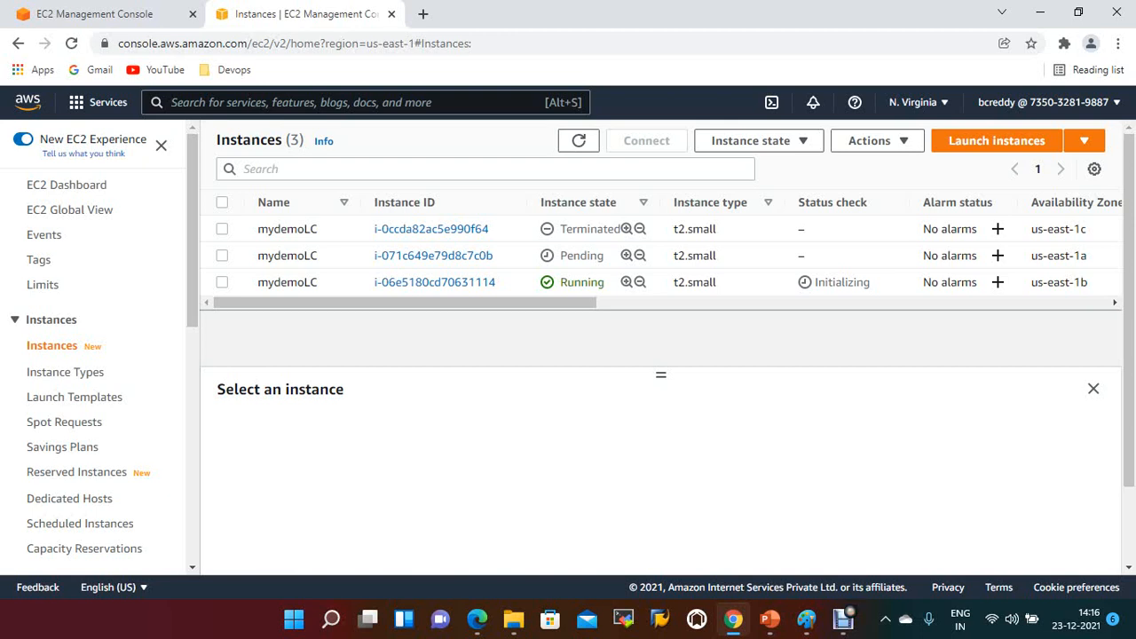
click(579, 140)
click(579, 140)
click(578, 140)
click(579, 140)
- Show the Auto Scaling groups list in the second browser tab and view the details of mydemoASLC
scroll(100, 348, down, 5)
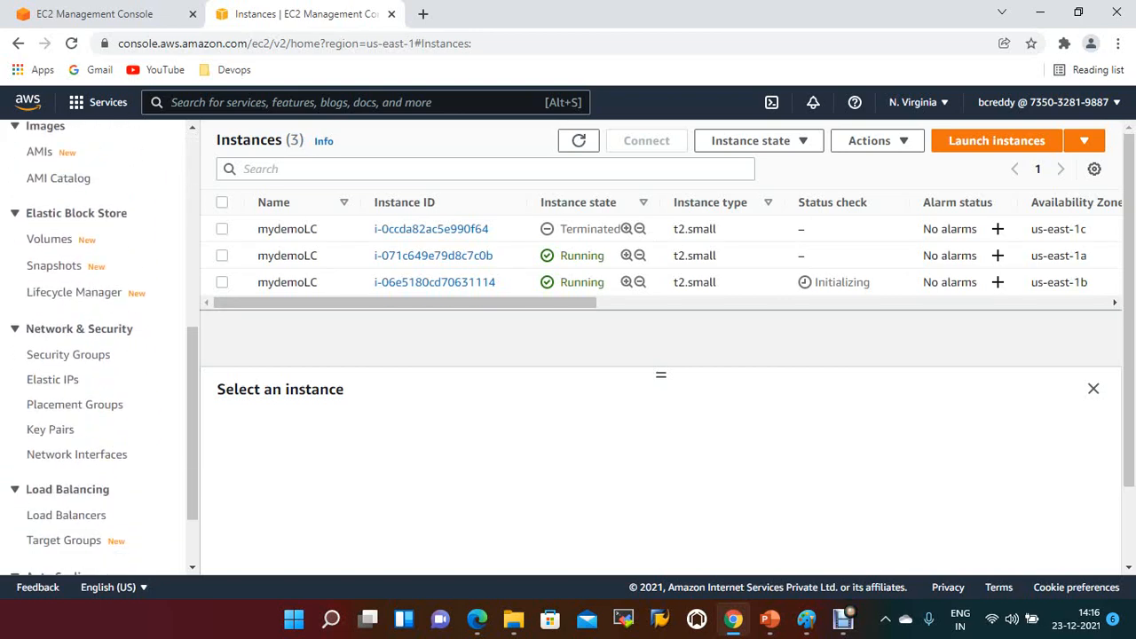
scroll(99, 409, down, 2)
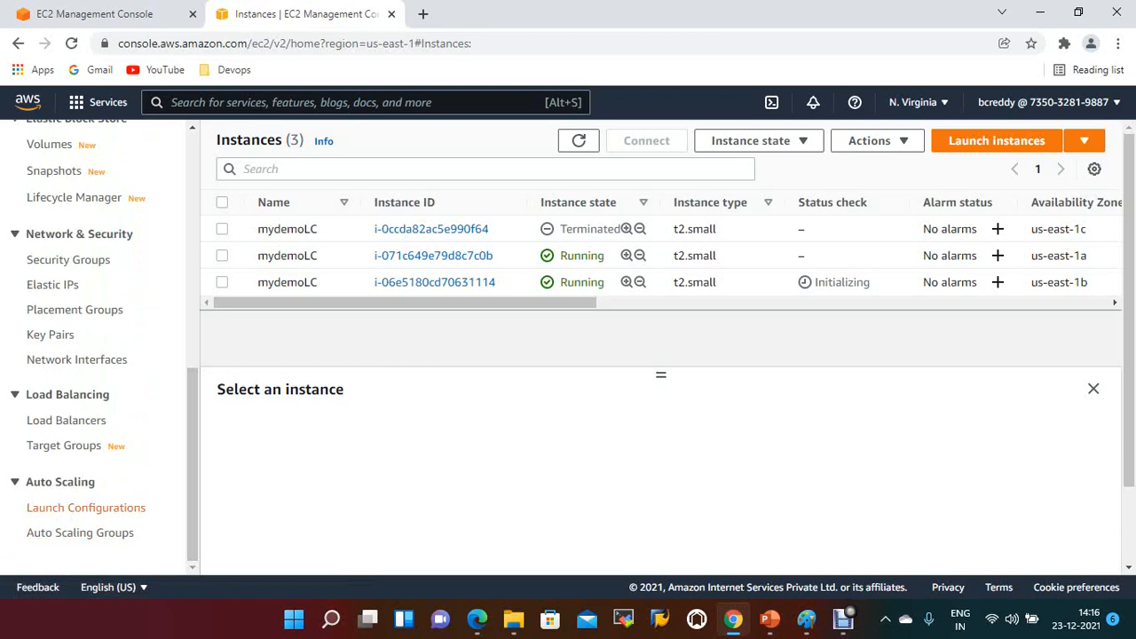
click(80, 532)
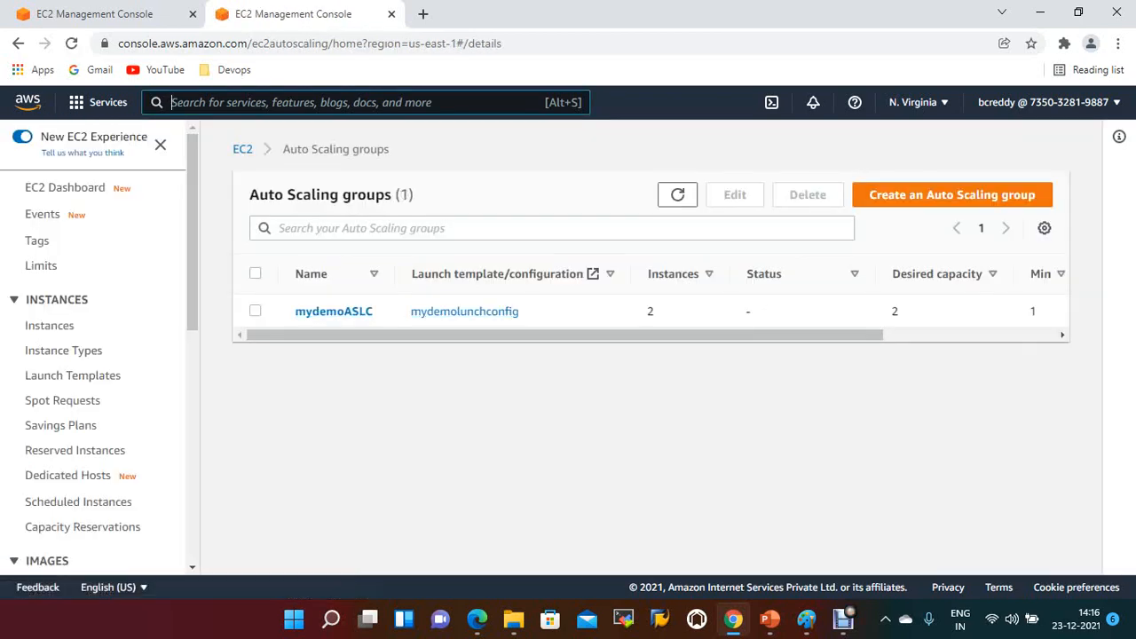
click(255, 311)
scroll(84, 510, down, 6)
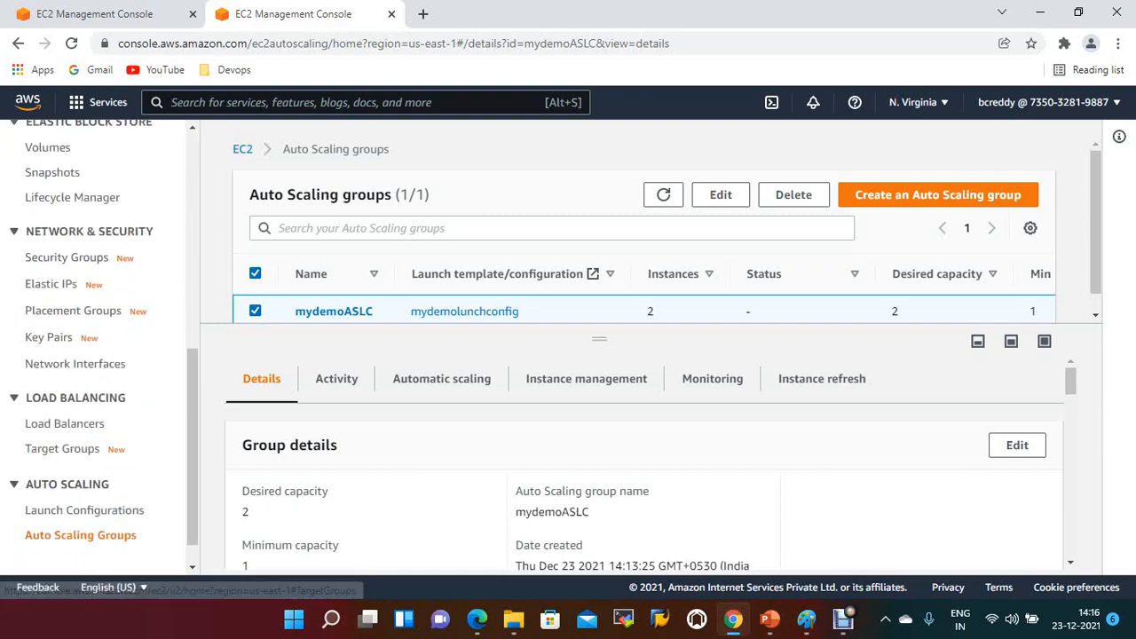
- Try to delete the launch configuration mydemolunchconfig while mydemoASLC still uses it
click(84, 510)
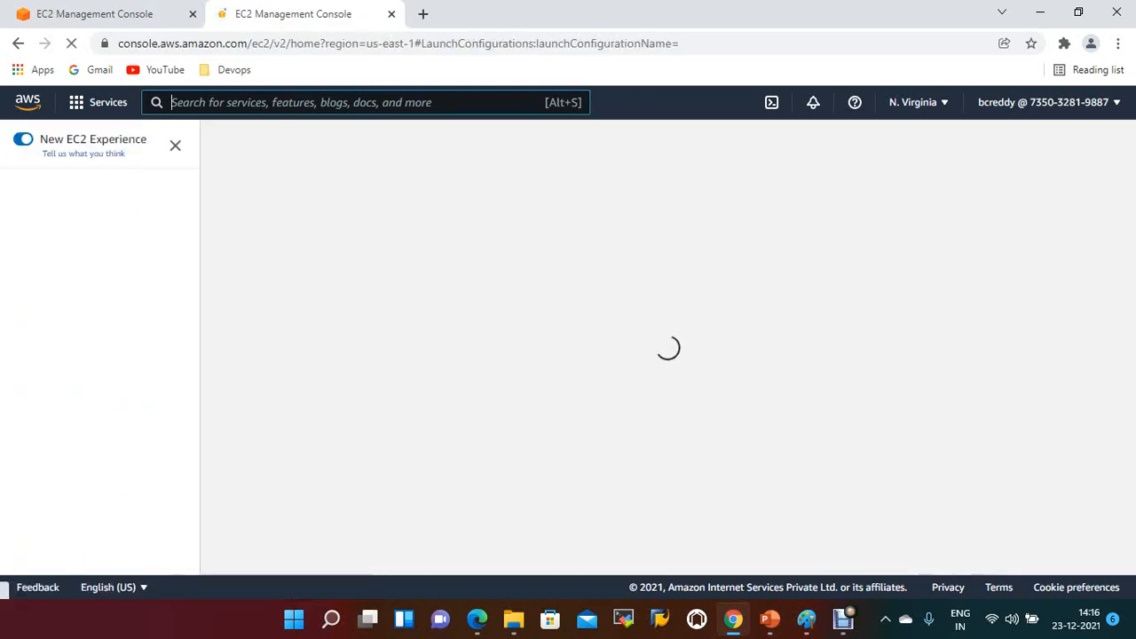
click(256, 311)
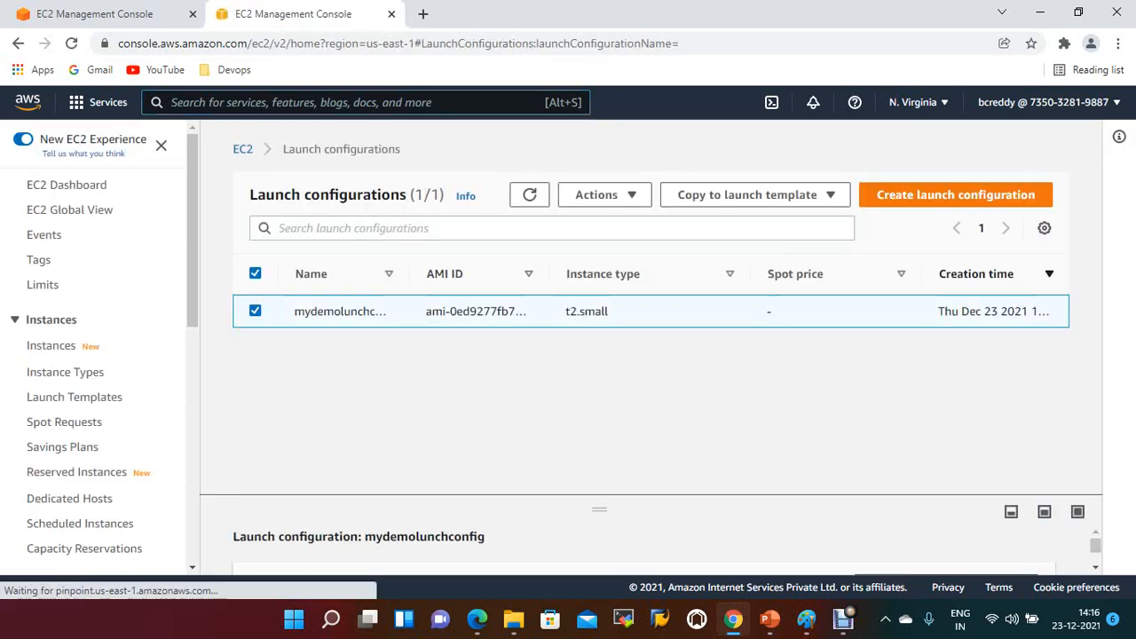
click(604, 194)
click(648, 246)
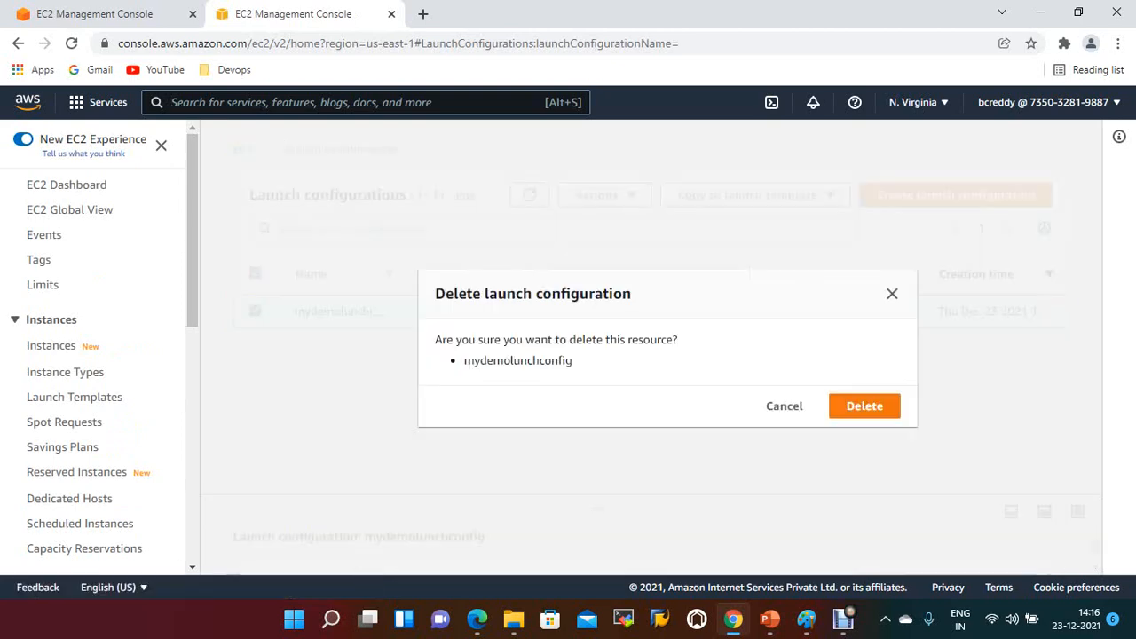
click(865, 406)
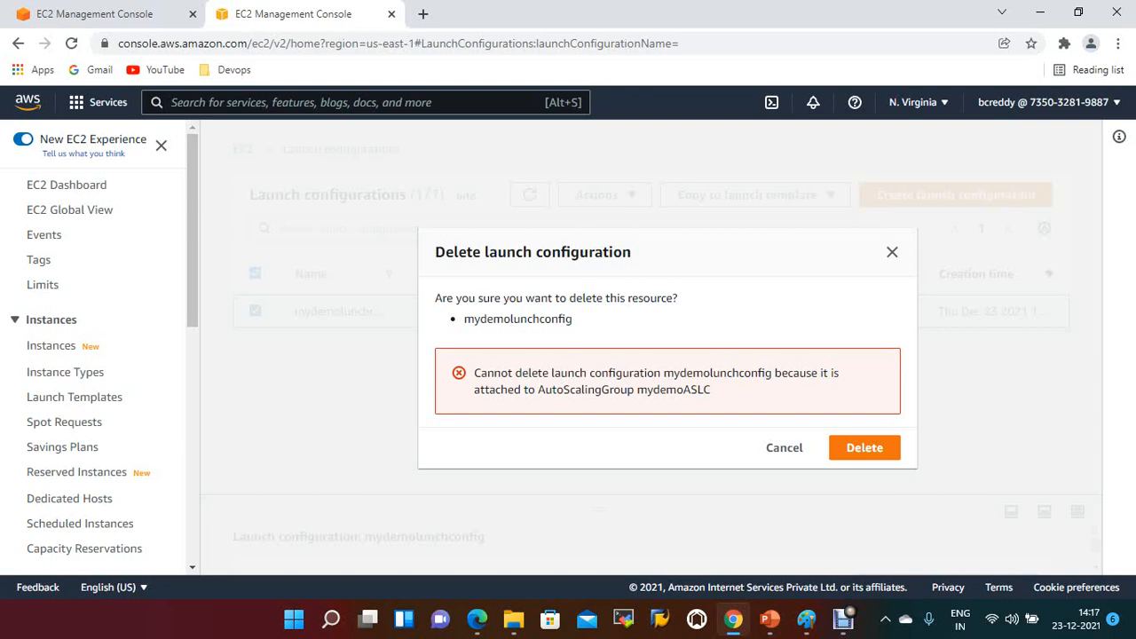
click(892, 252)
- Delete the Auto Scaling group mydemoASLC, confirming the deletion with the word "delete"
scroll(71, 373, down, 4)
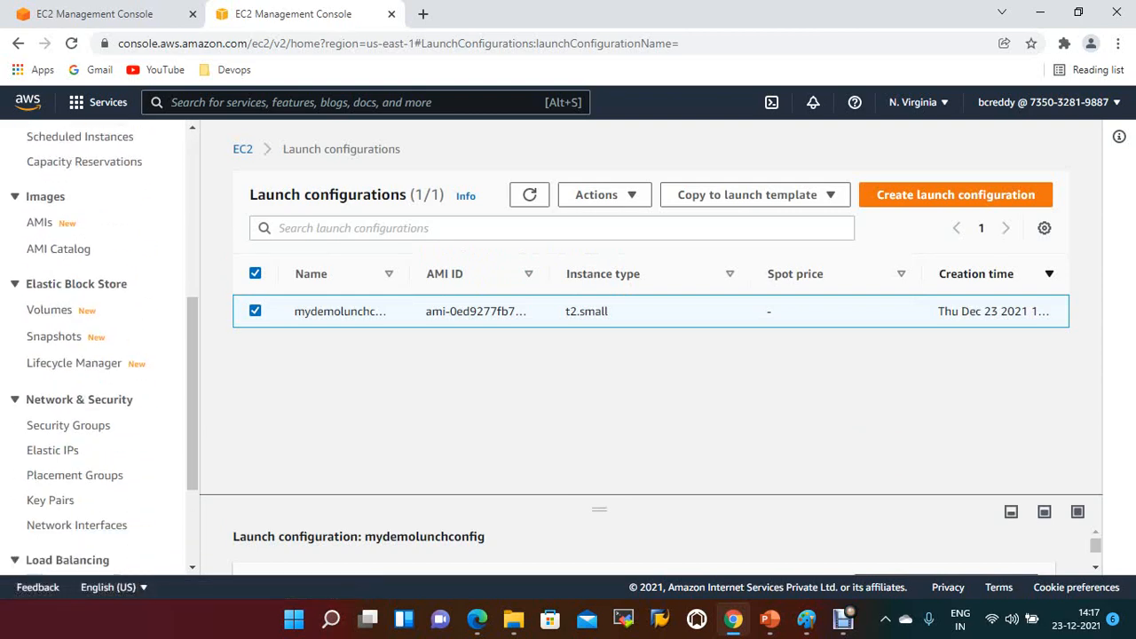
scroll(71, 373, down, 3)
click(88, 507)
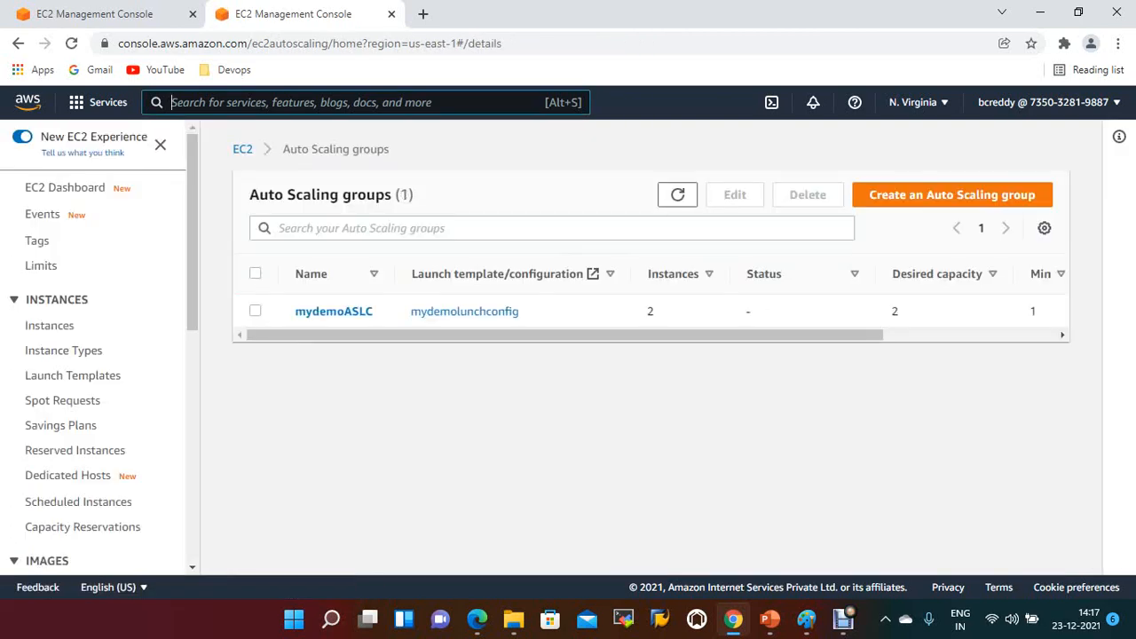
click(255, 311)
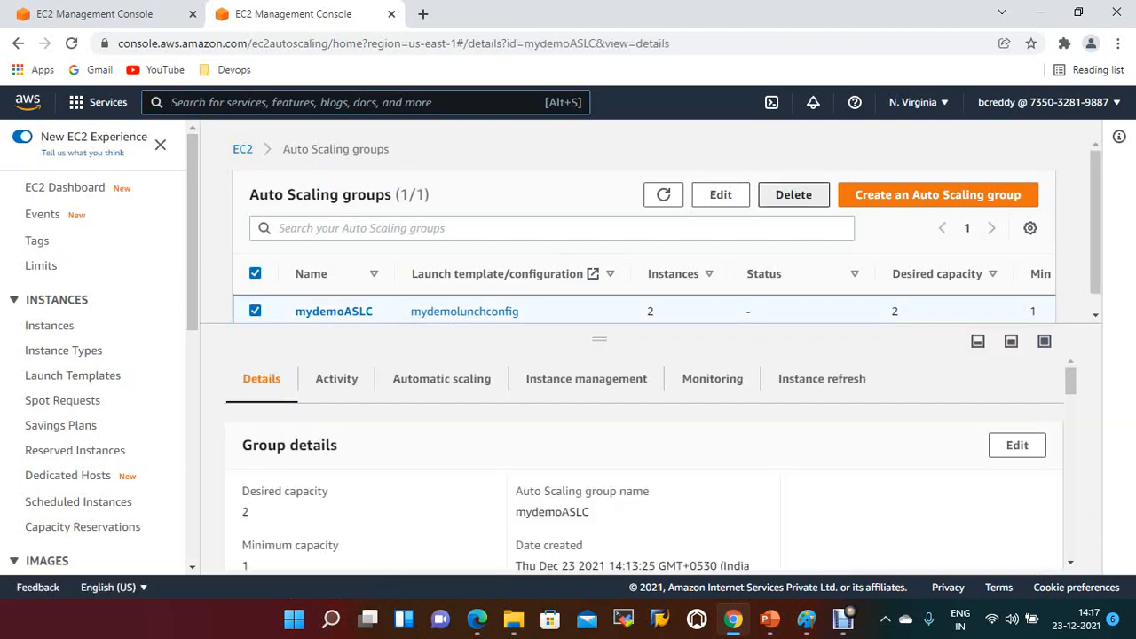
click(808, 194)
click(568, 401)
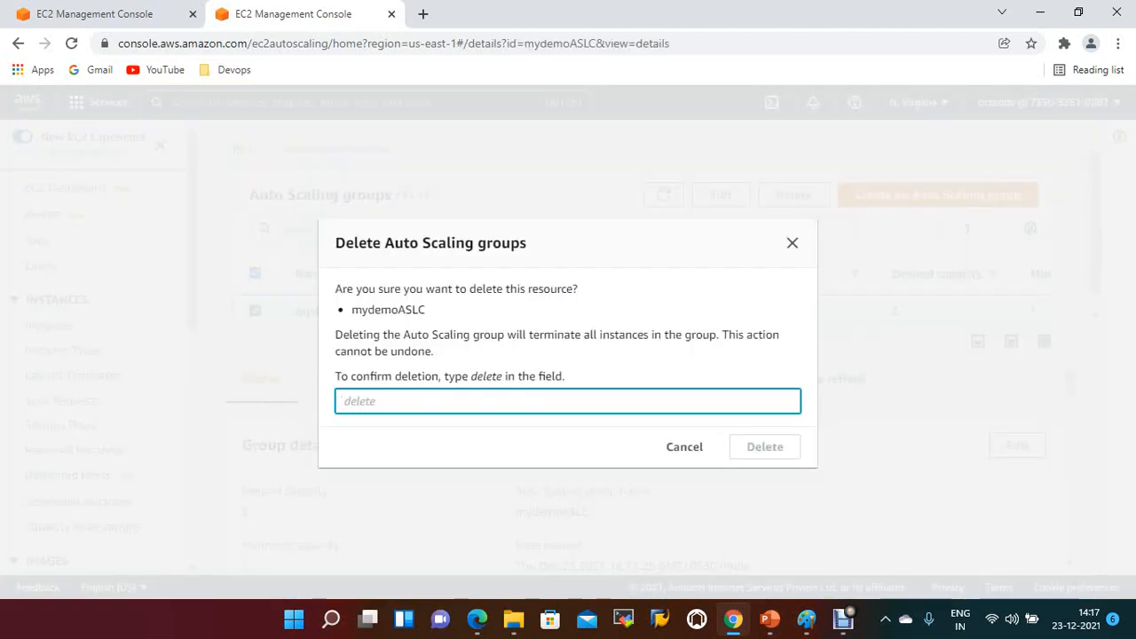
text(delete)
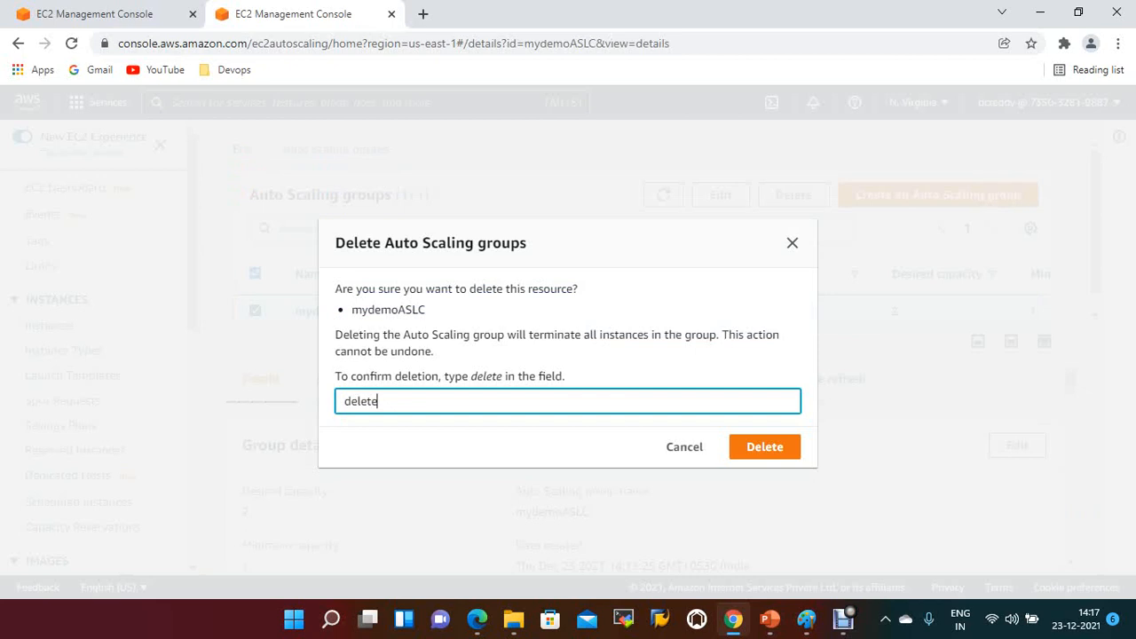
click(764, 446)
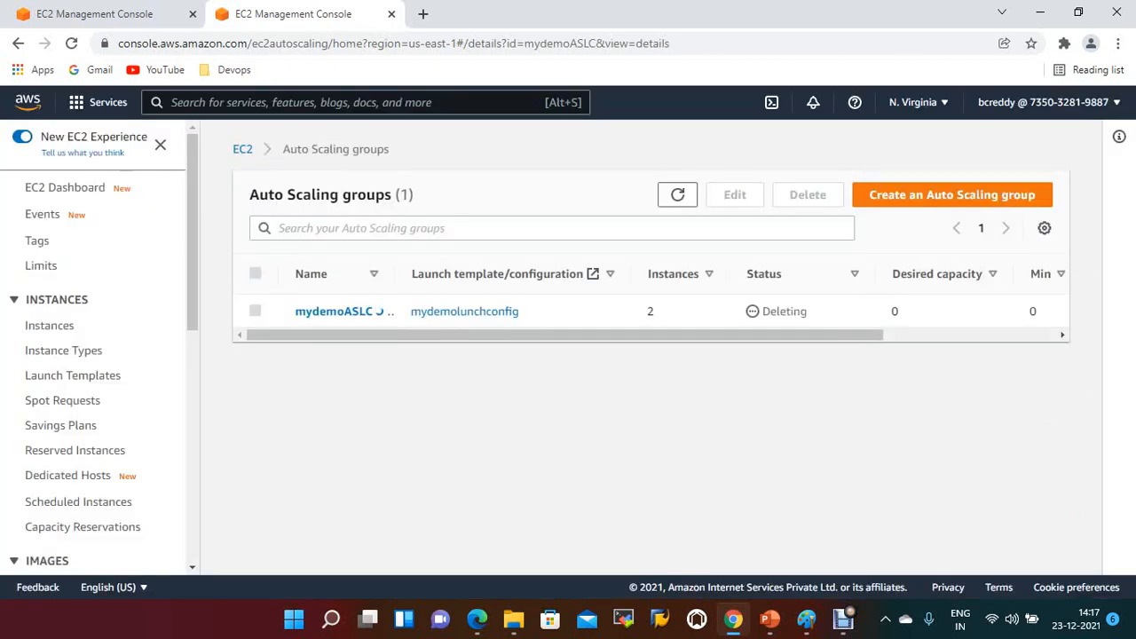
- Delete the launch configuration mydemolunchconfig and confirm its deletion
scroll(93, 355, down, 6)
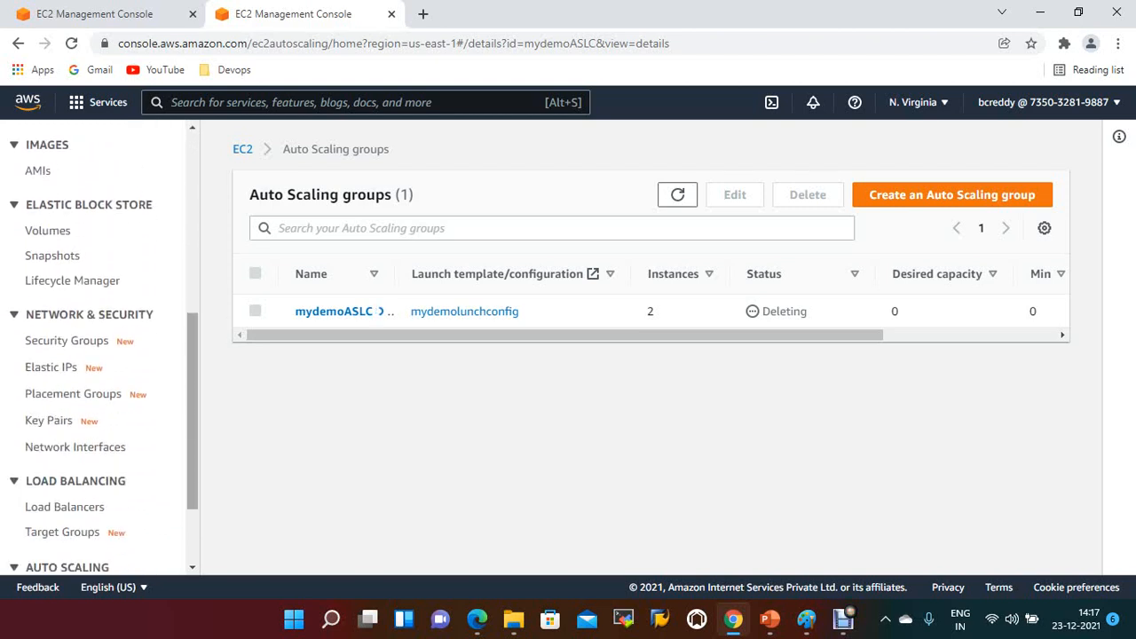
click(85, 475)
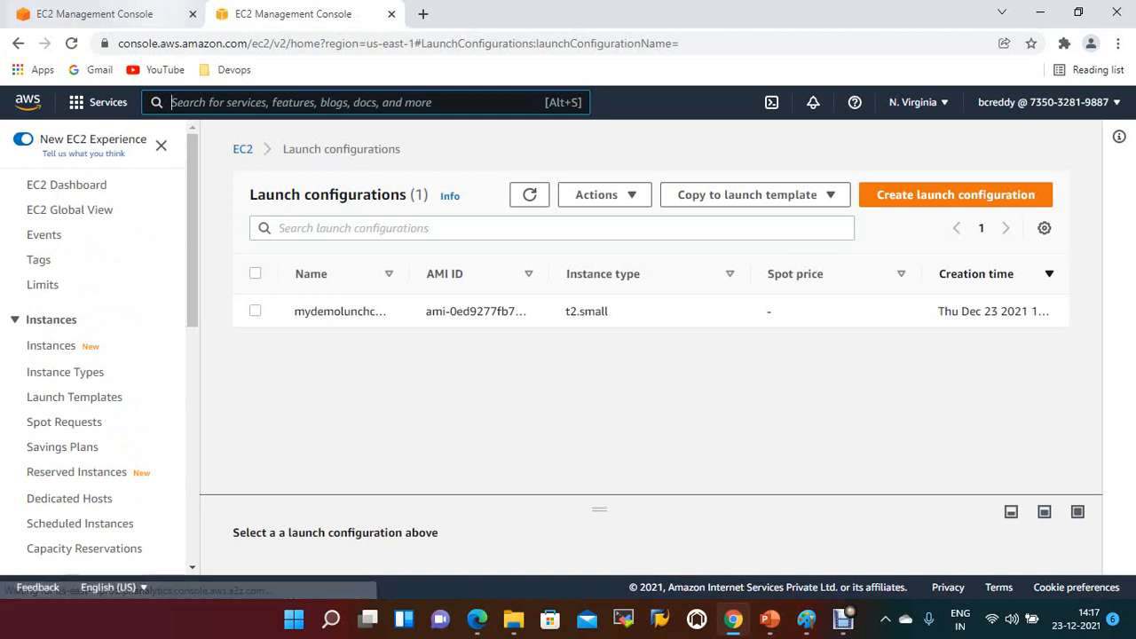
click(255, 310)
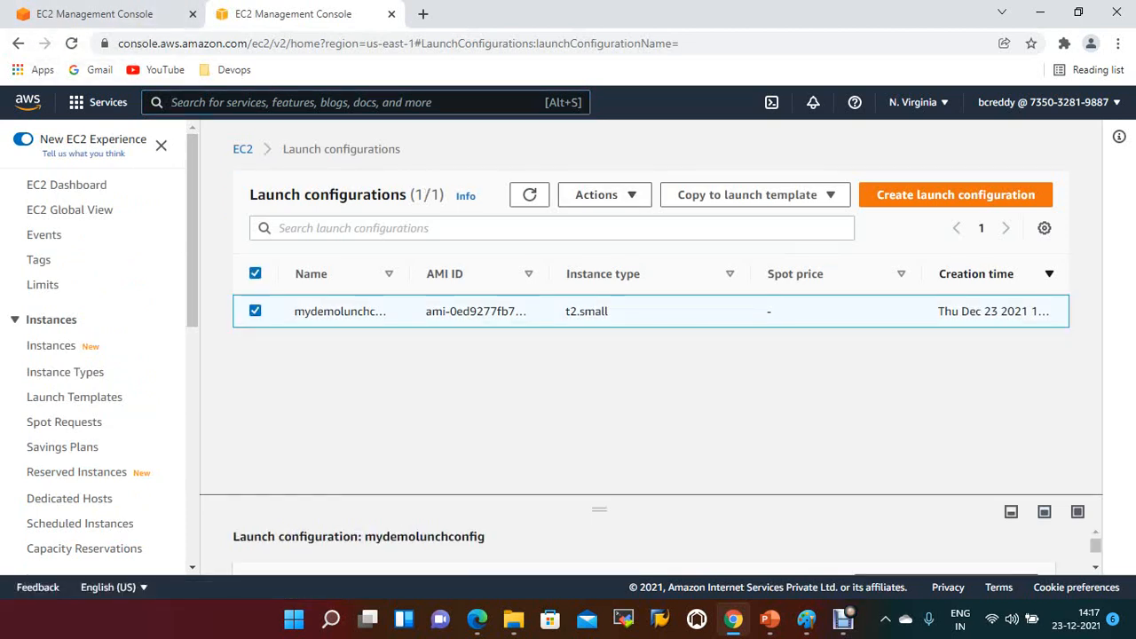
click(603, 195)
click(648, 246)
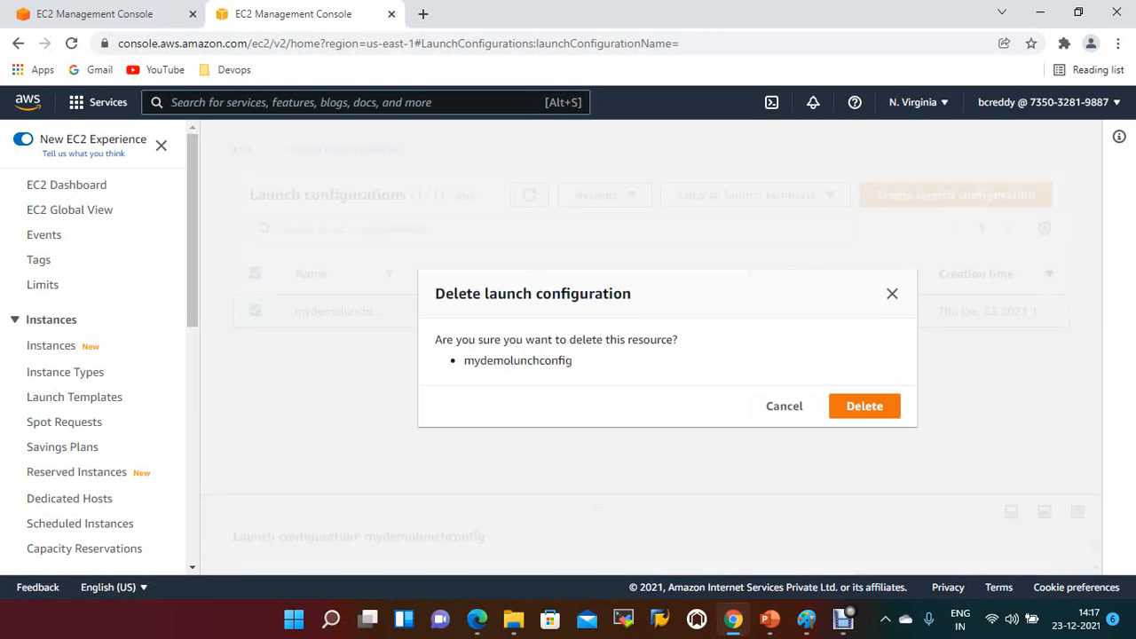
click(862, 406)
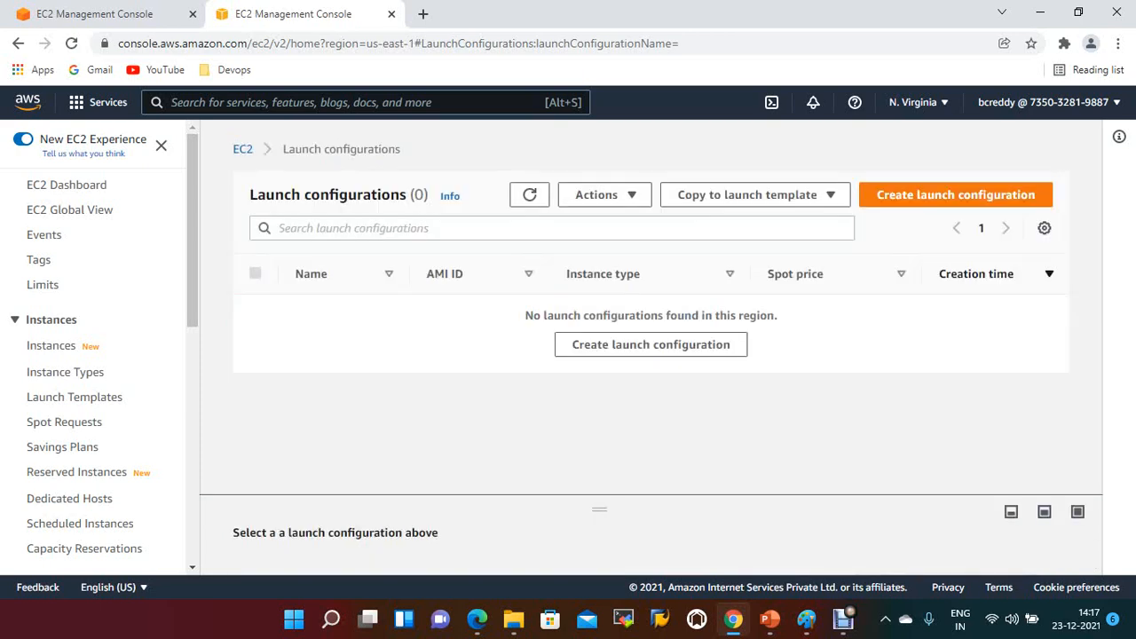
- Check the deletion status of mydemoASLC in the Auto Scaling groups list and close the second browser tab
scroll(98, 355, down, 6)
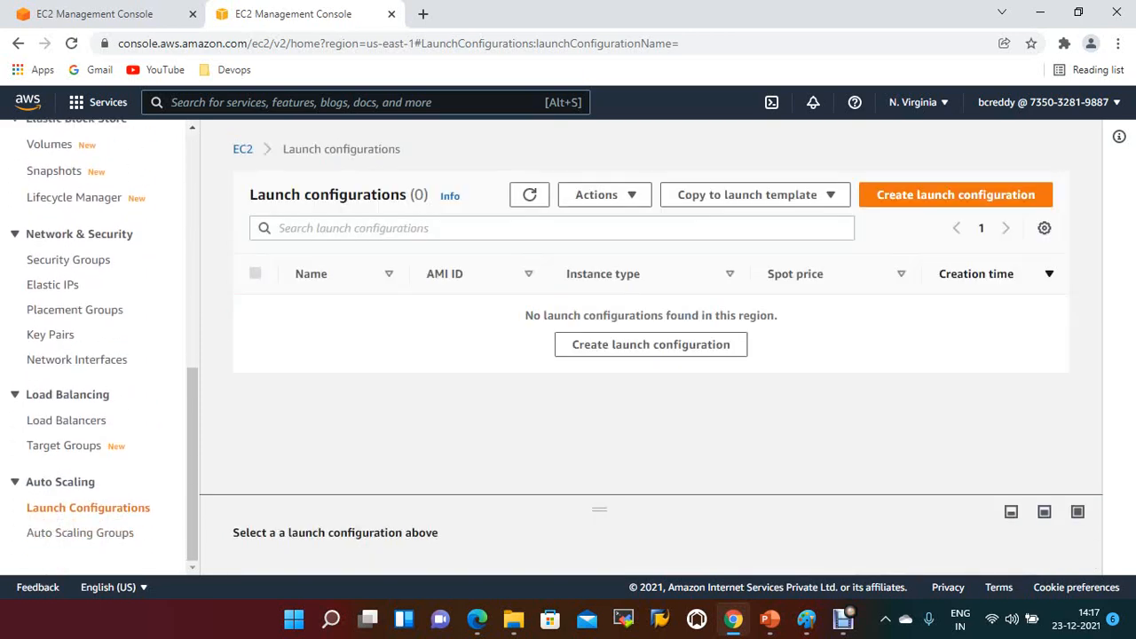
click(80, 532)
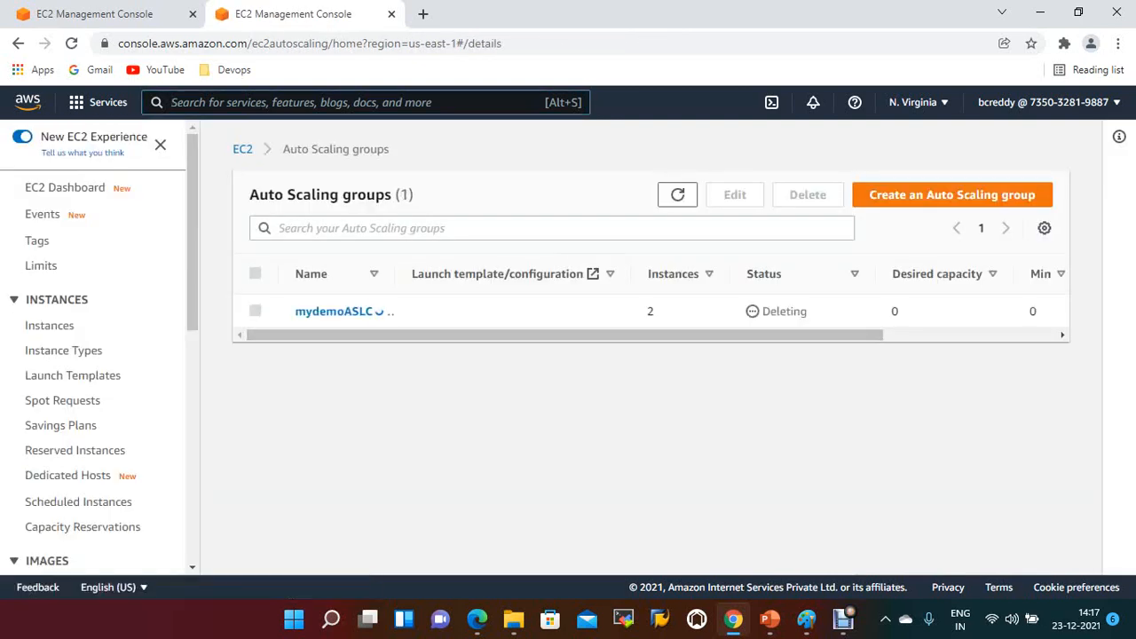
click(133, 15)
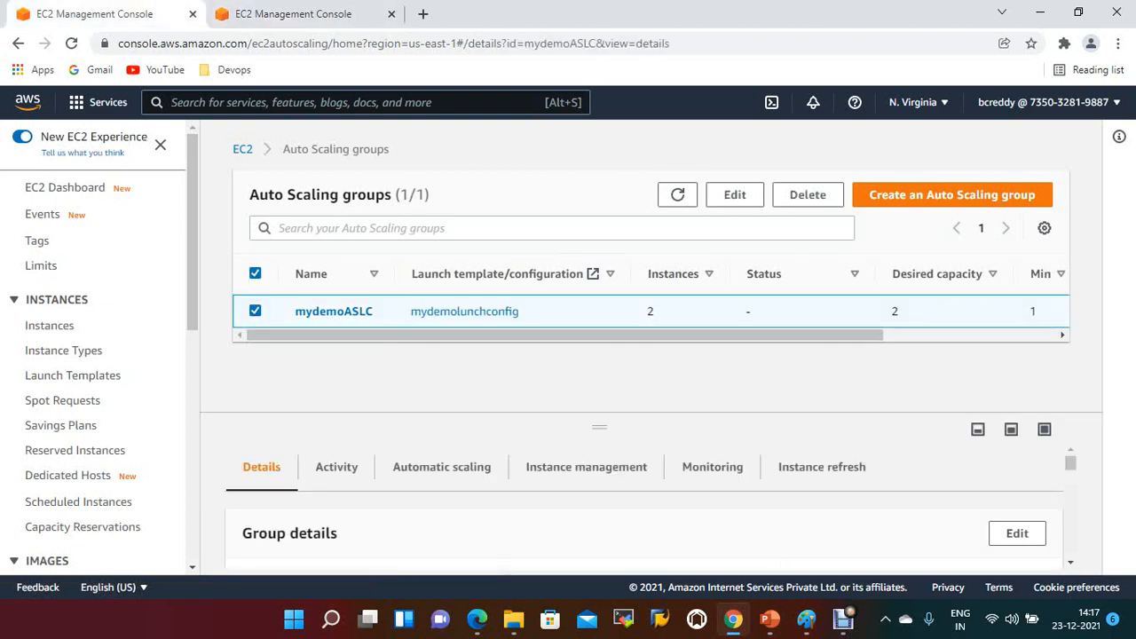
click(678, 194)
key(ctrl+w)
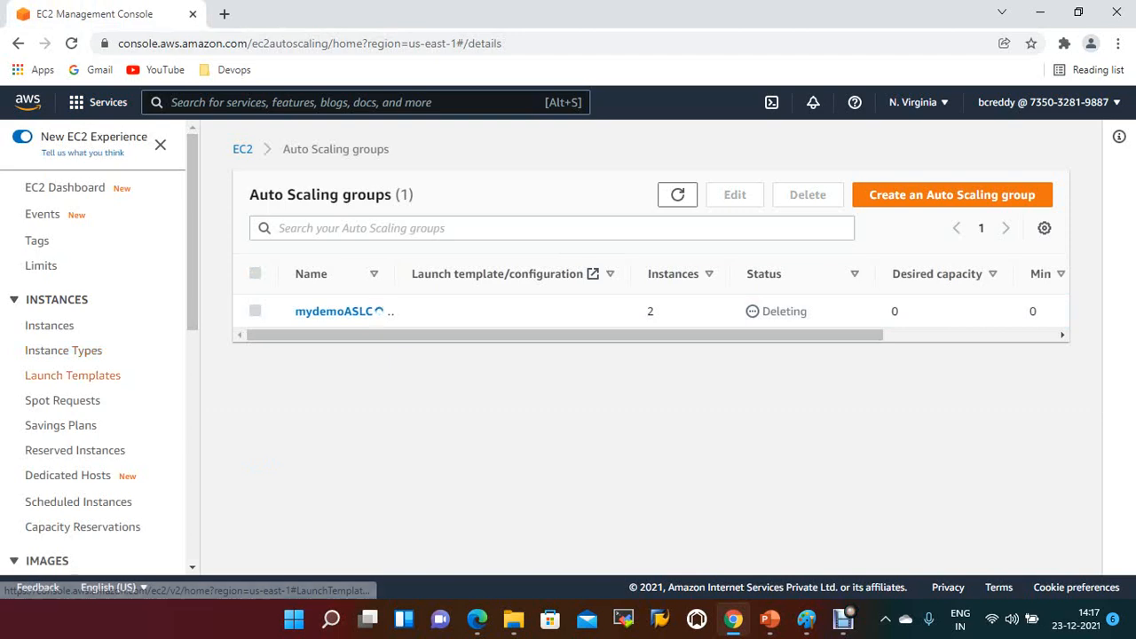
- Start a new EC2 launch template and name it mydemoASLT
click(74, 376)
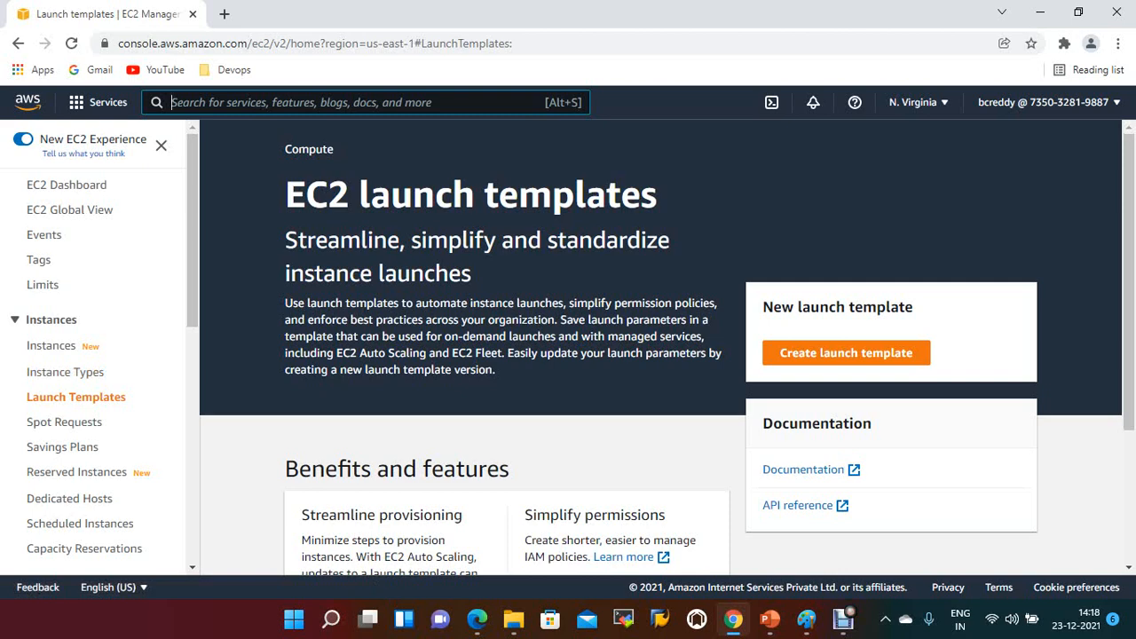
click(846, 353)
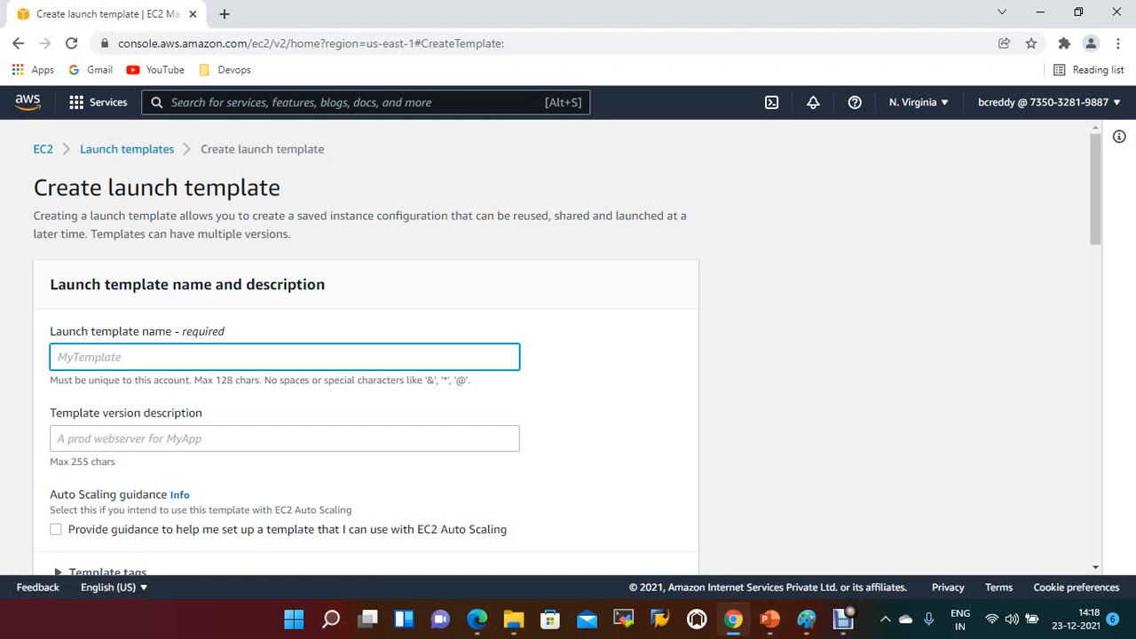
text(mydemolT)
key(BackSpace)
text(ASLT)
- Copy the template name mydemoASLT into the template version description
click(58, 439)
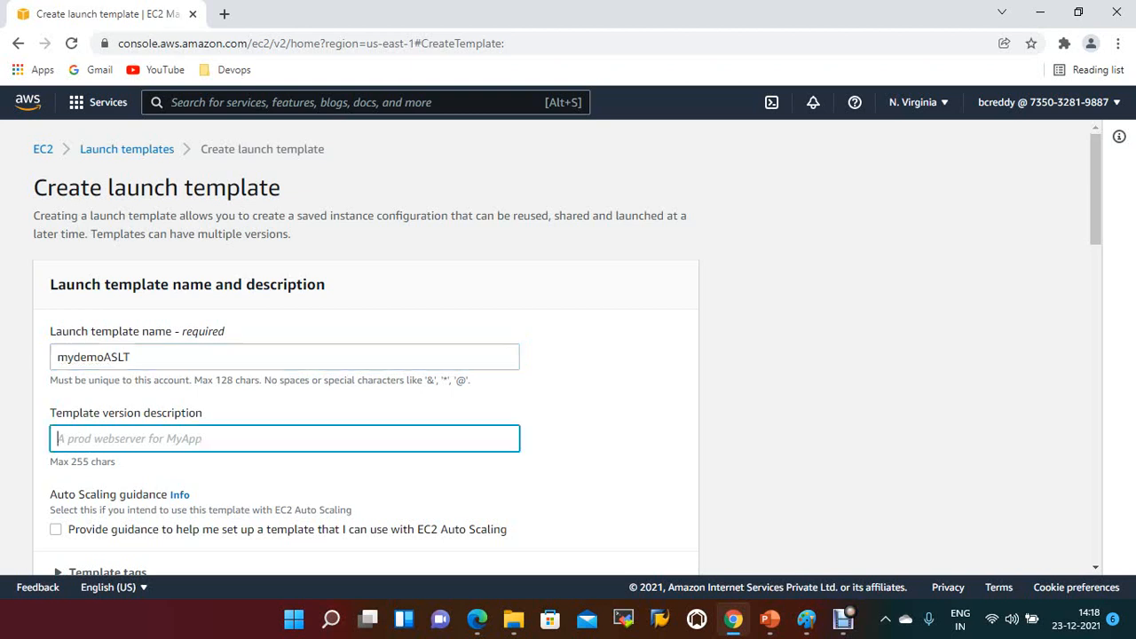
scroll(366, 356, down, 1)
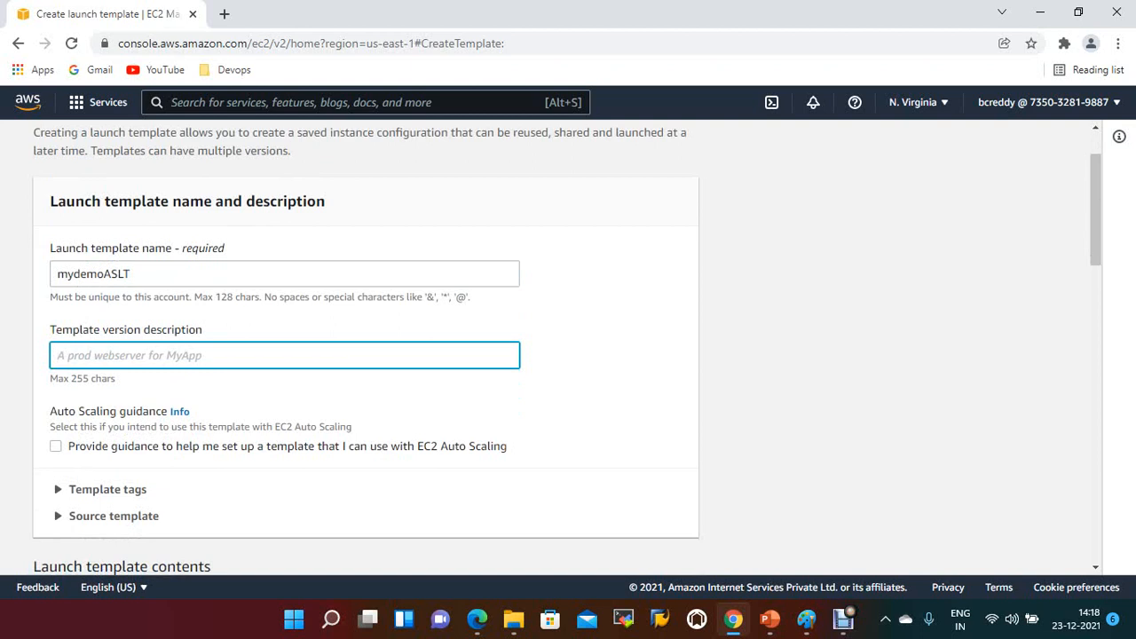
click(133, 273)
key(ctrl+a)
key(ctrl+c)
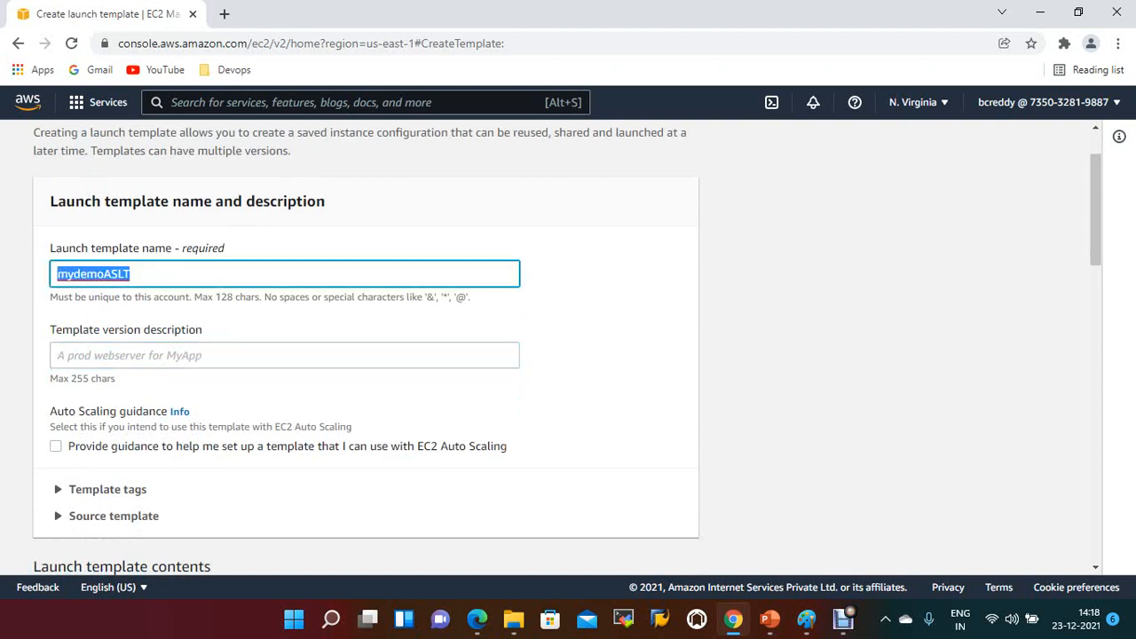
click(133, 355)
key(ctrl+v)
click(603, 373)
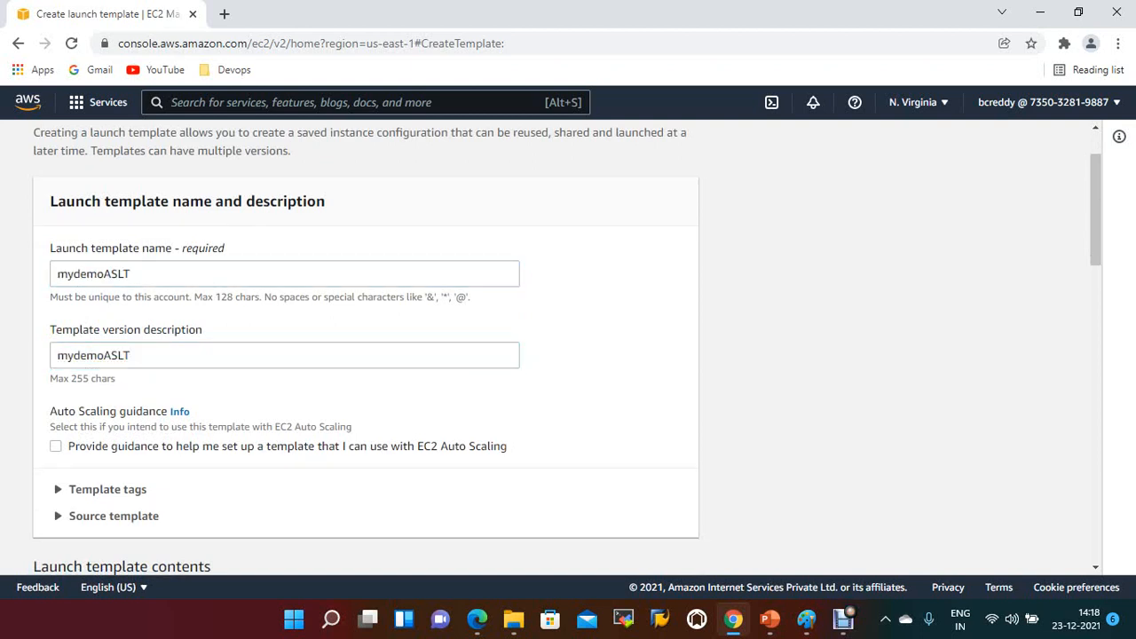
- Look into the Template tags and Source template sections and collapse them again
scroll(568, 346, down, 1)
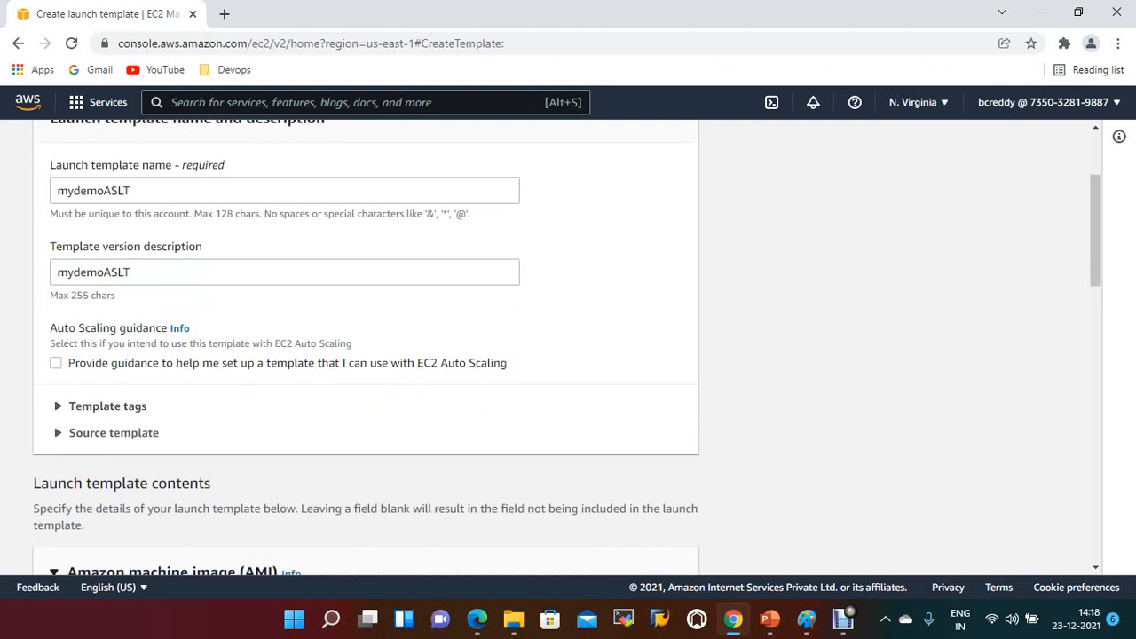
click(106, 406)
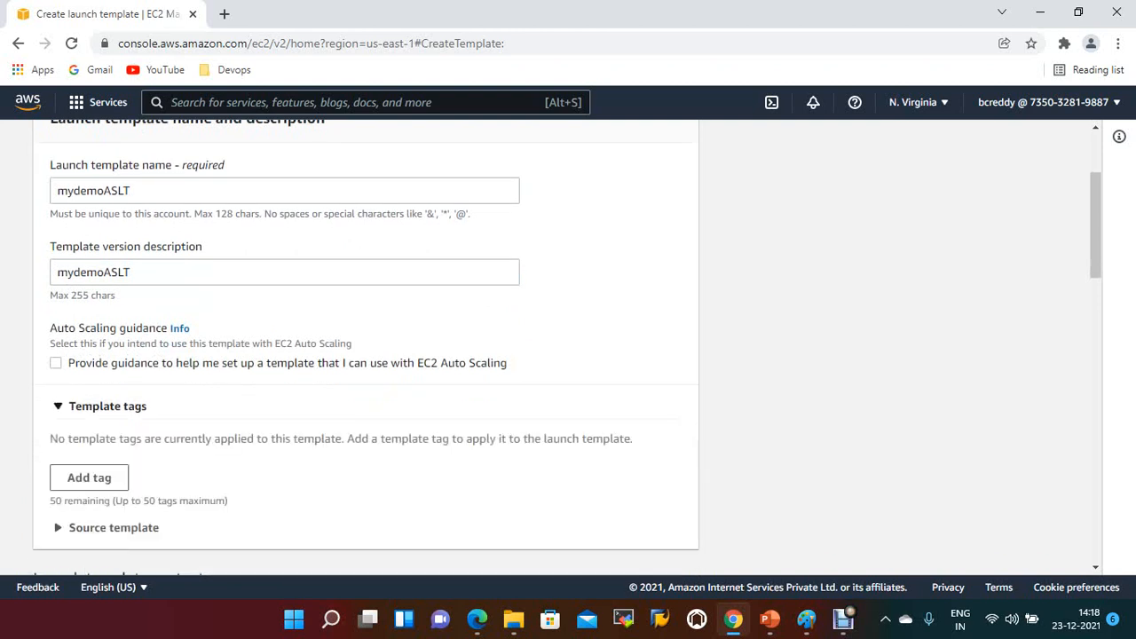
click(107, 406)
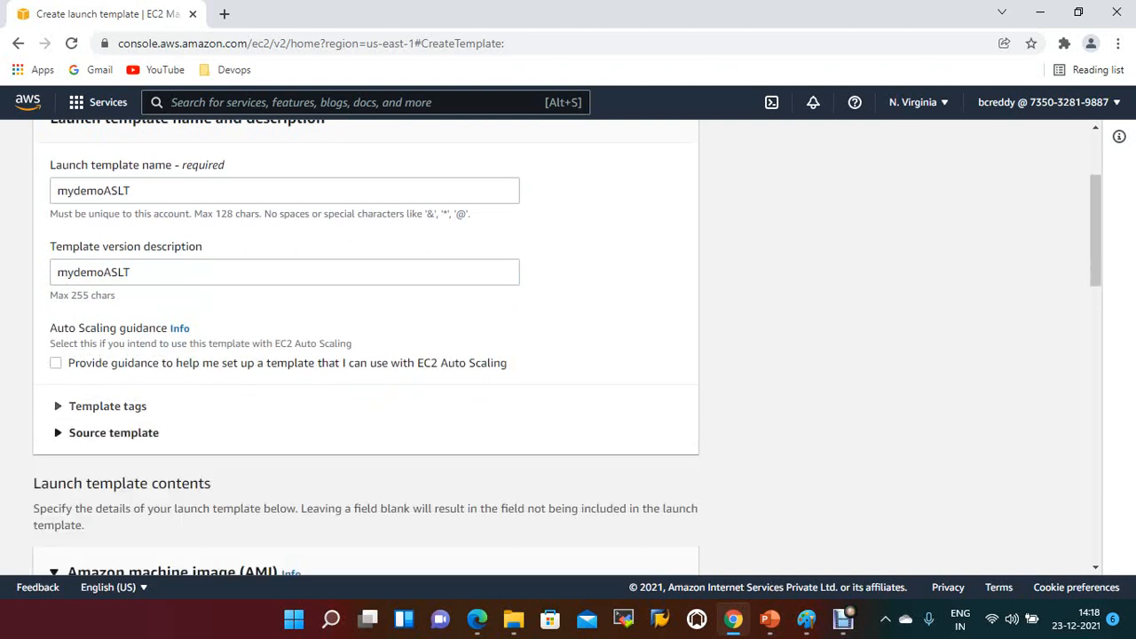
click(114, 432)
click(114, 432)
scroll(113, 432, down, 3)
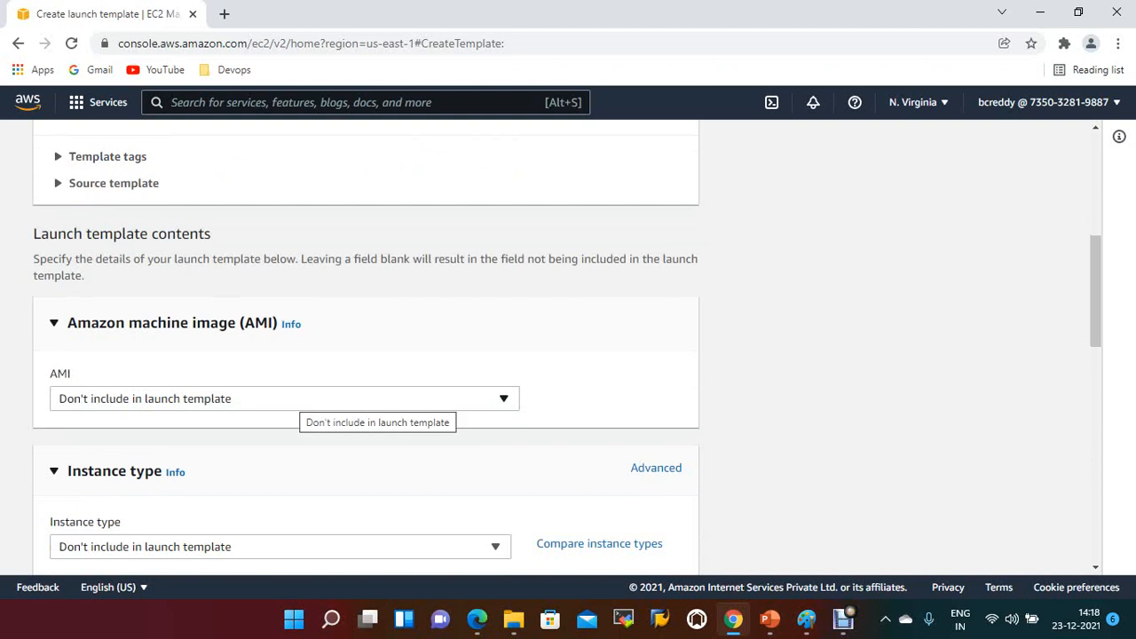
click(302, 398)
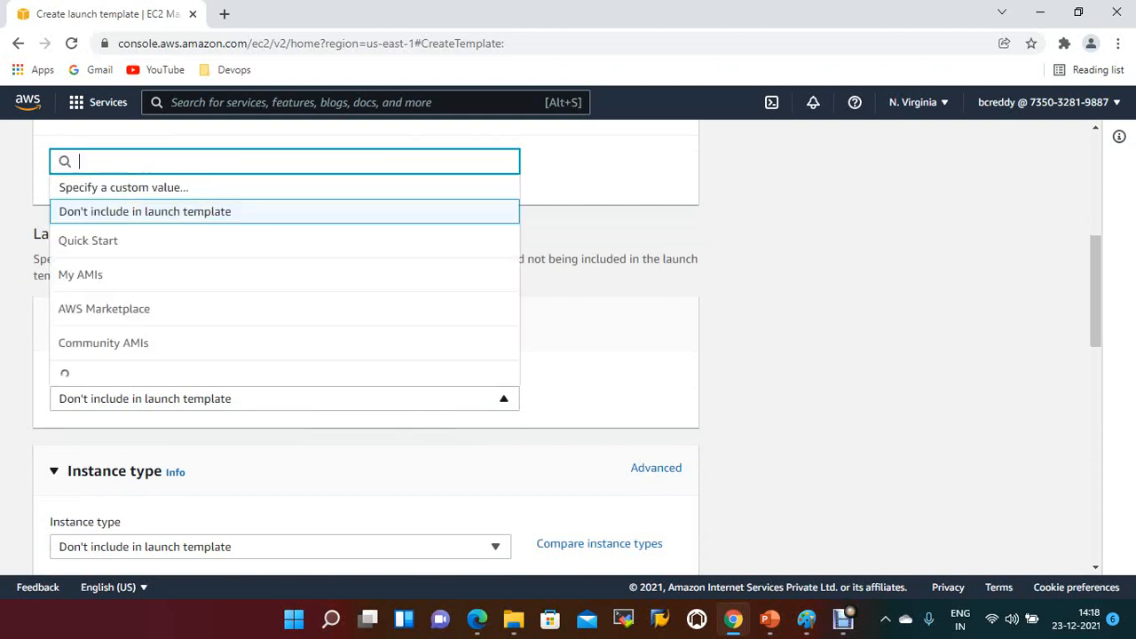
text(mydemoASLT)
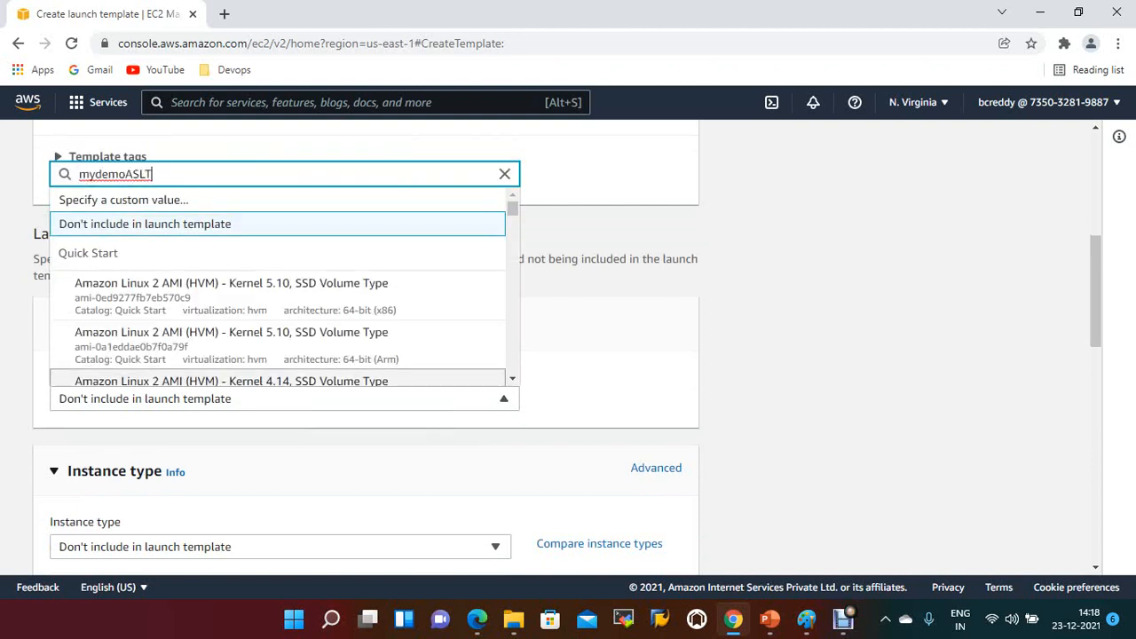
key(BackSpace)
key(BackSpace)
key(BackSpace)
key(BackSpace)
key(BackSpace)
key(BackSpace)
key(BackSpace)
key(BackSpace)
key(BackSpace)
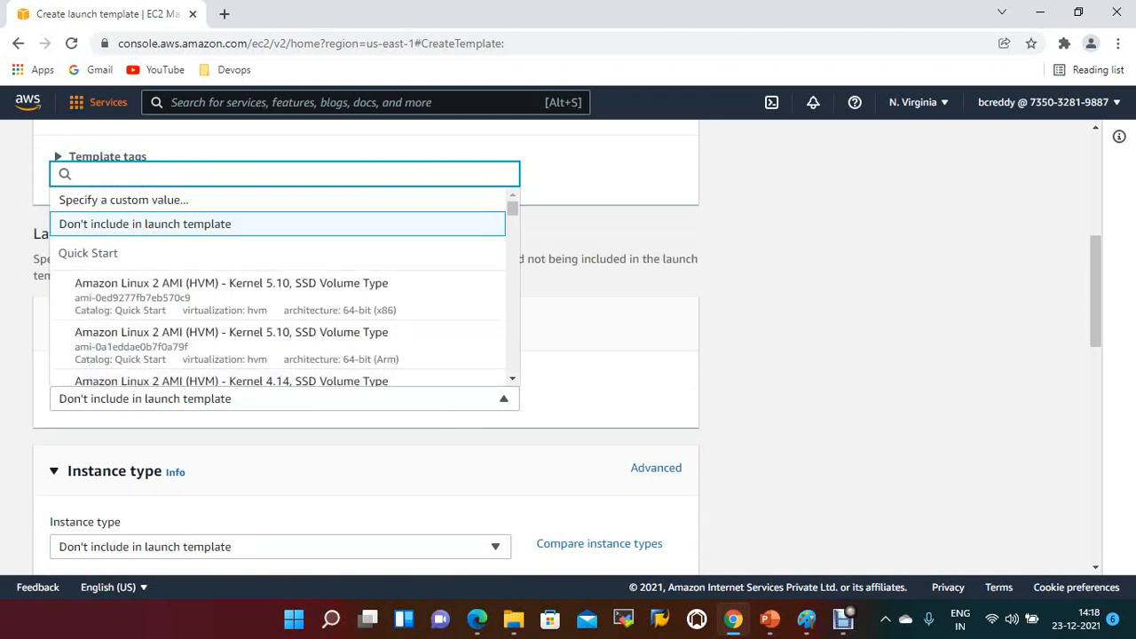
- Open EC2 in a second browser tab and start the launch instance wizard from the instances list
click(108, 102)
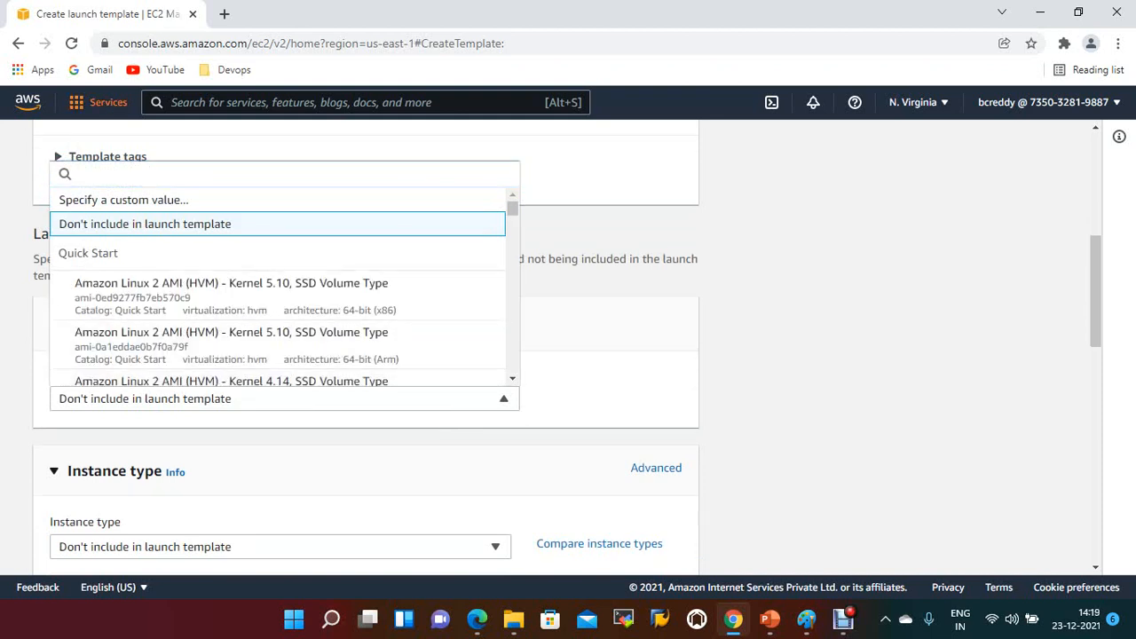
ctrl+click(384, 232)
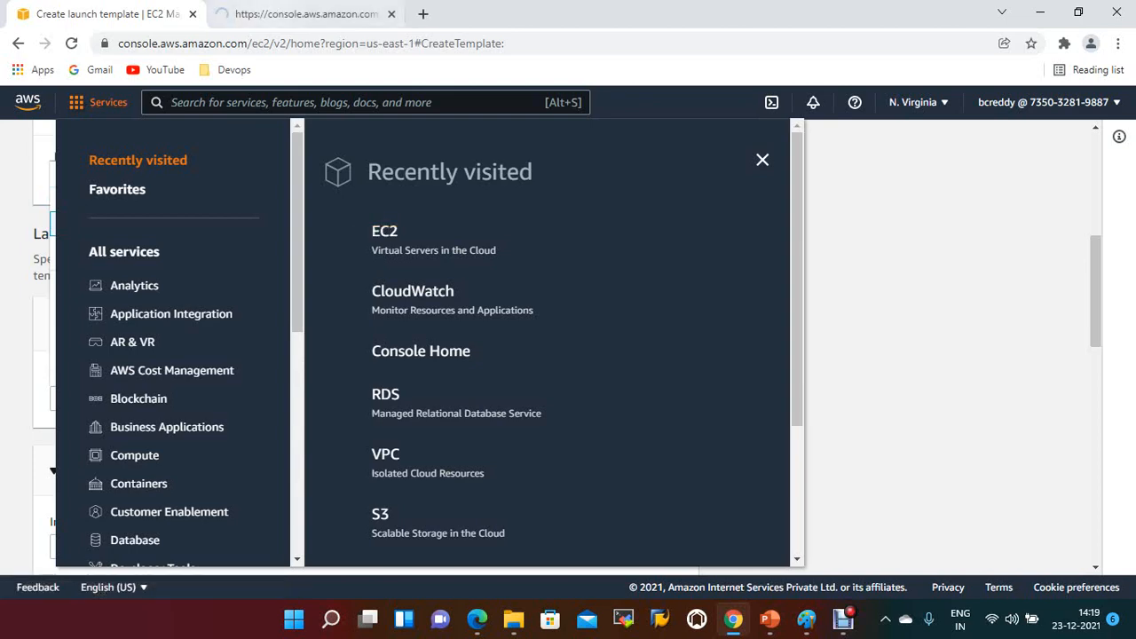
click(270, 14)
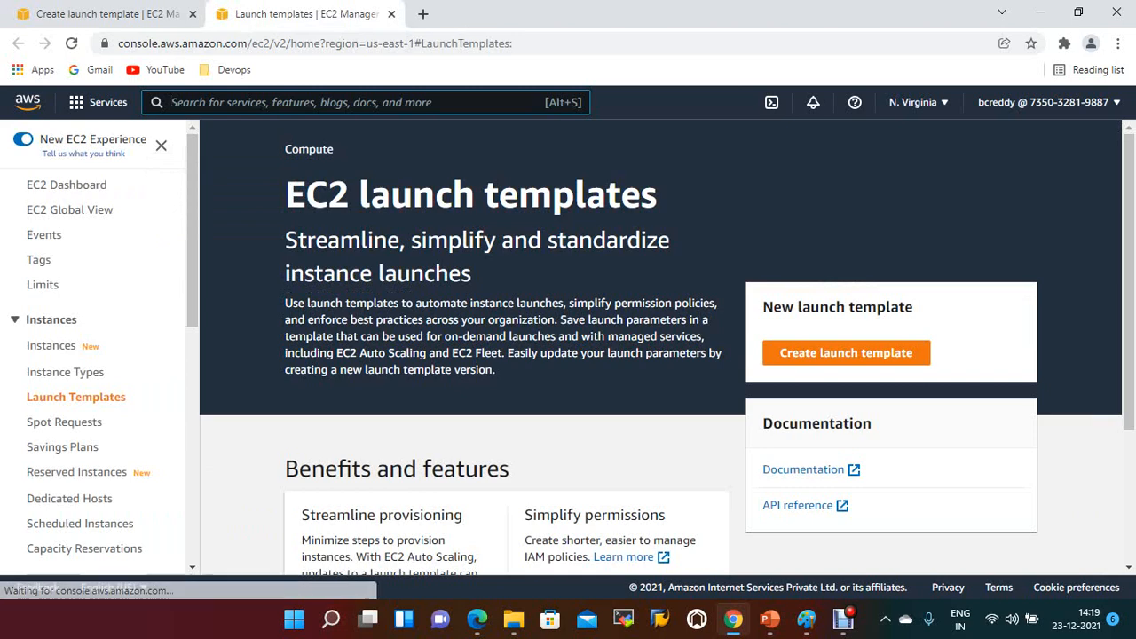
click(51, 345)
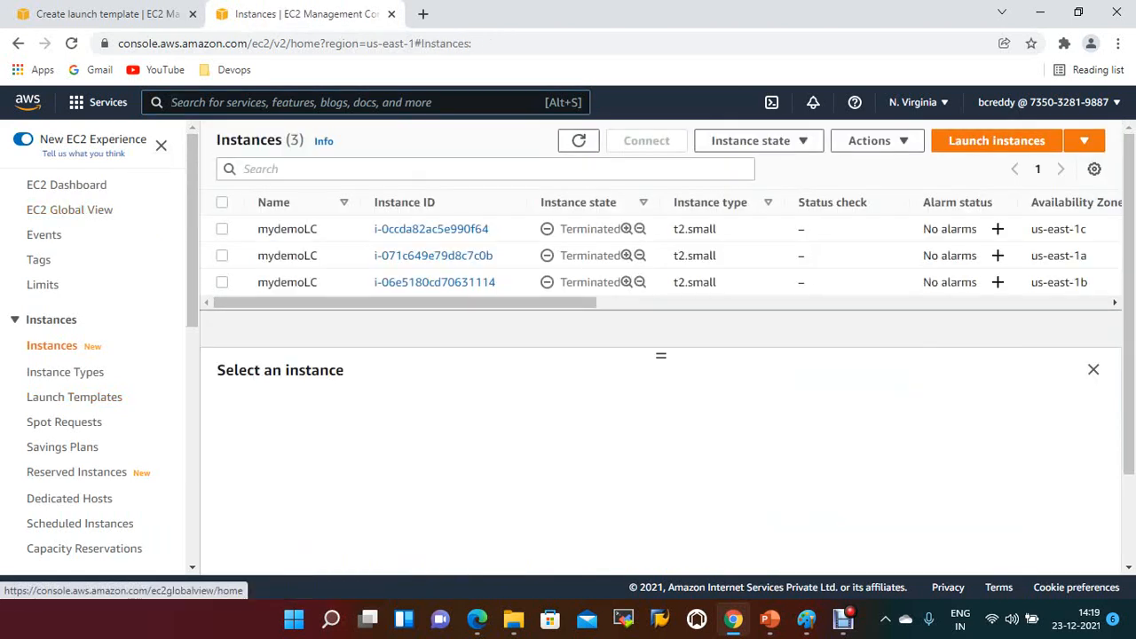
click(996, 140)
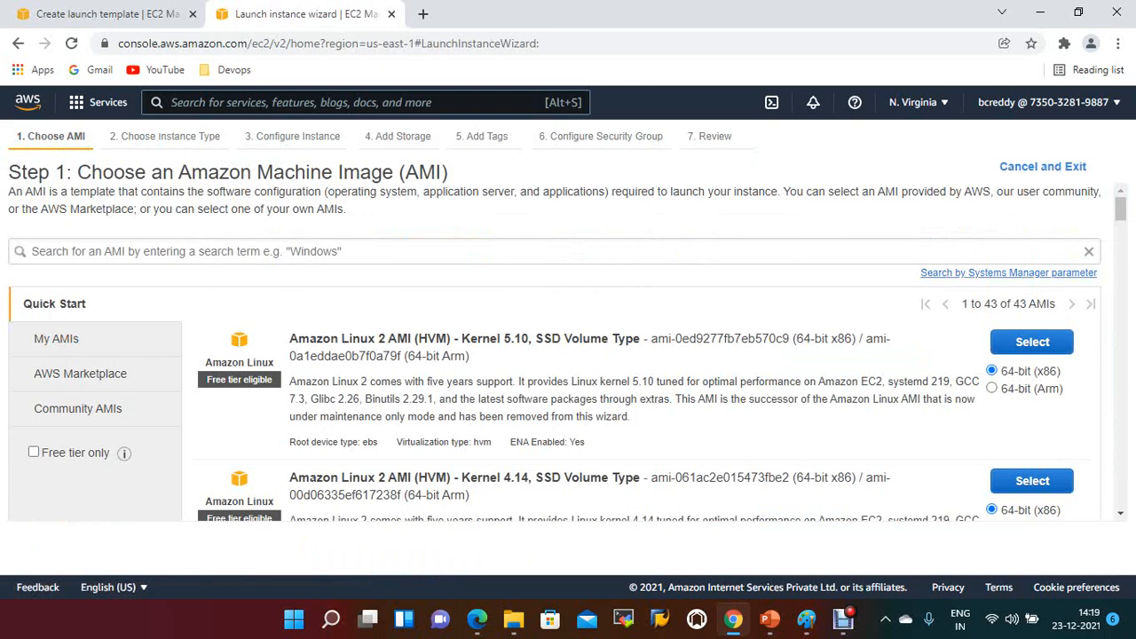
- Copy the 64-bit x86 AMI ID ami-0b0af3577fe5e3532 of Red Hat Enterprise Linux 8 (HVM), SSD Volume Type
scroll(568, 355, down, 3)
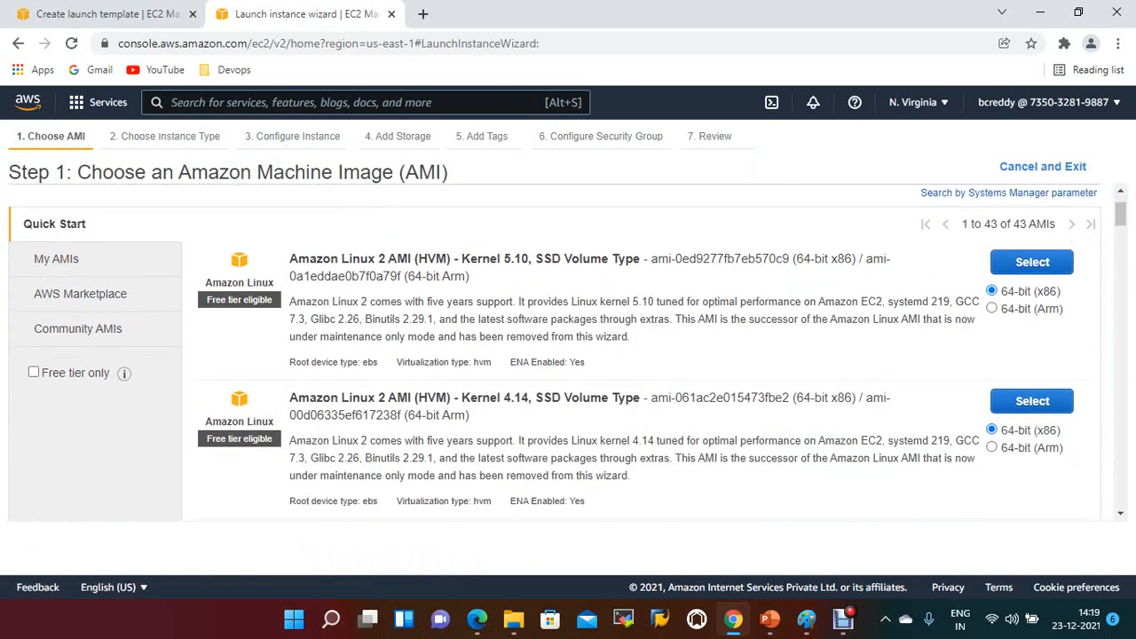
scroll(568, 355, down, 6)
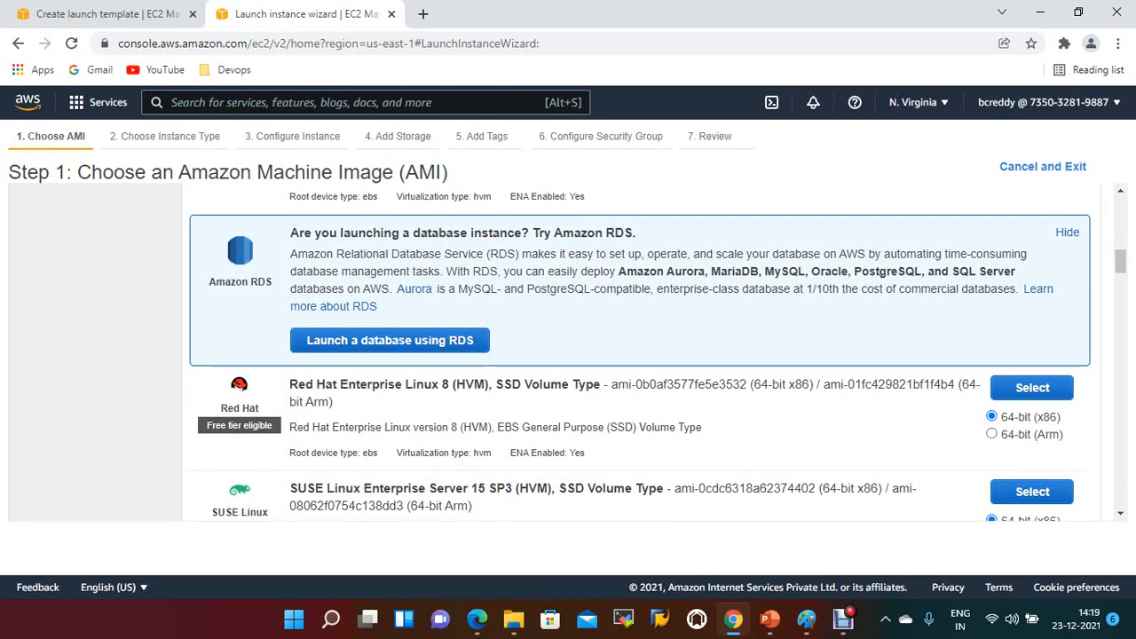
scroll(639, 355, up, 2)
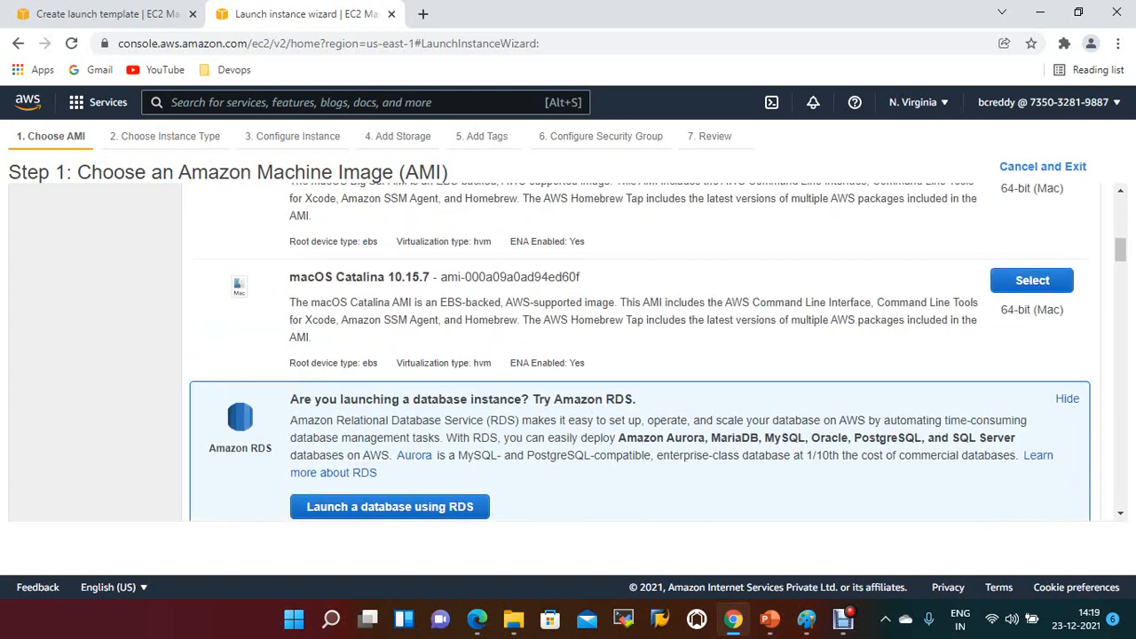
scroll(639, 355, down, 4)
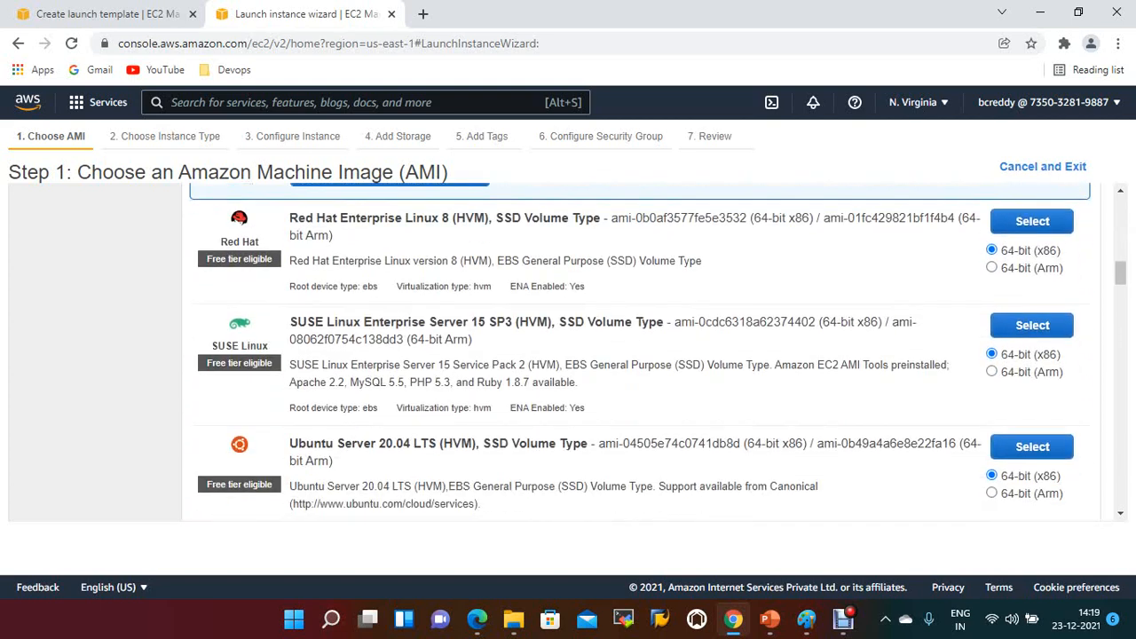
drag(611, 217, 747, 217)
key(ctrl+c)
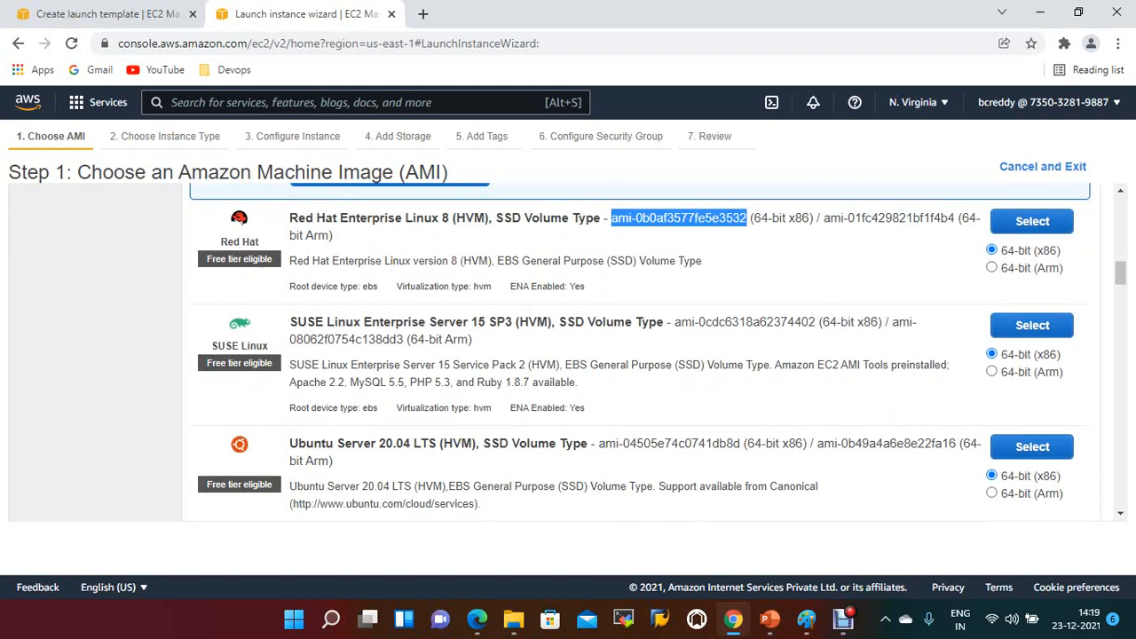
scroll(639, 355, up, 10)
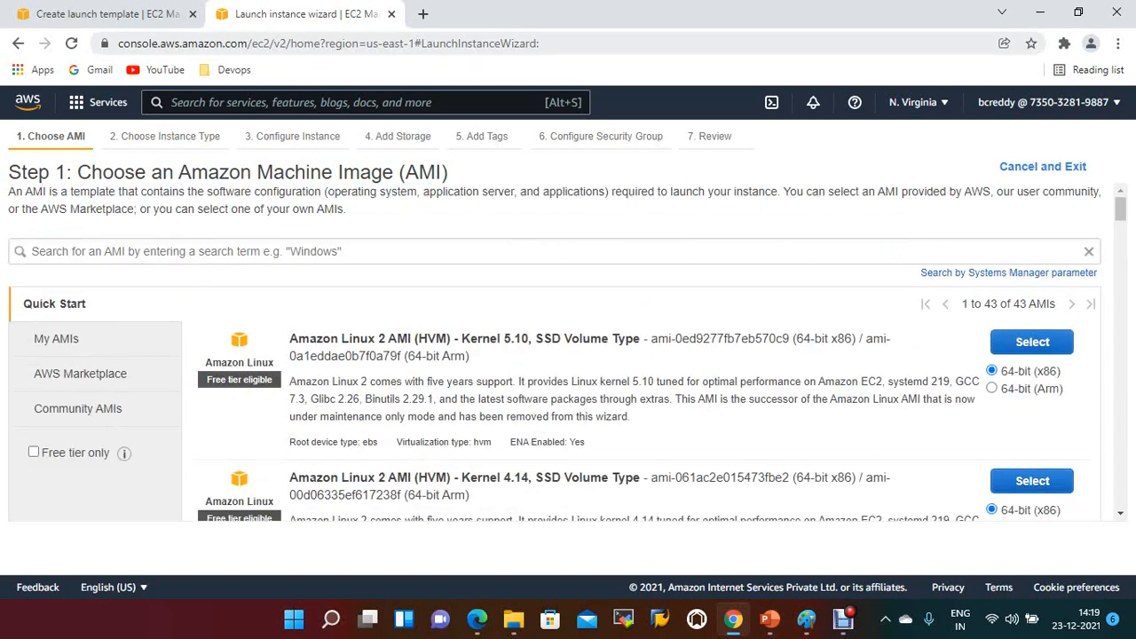
- Back in the Create launch template tab, set the AMI to Red Hat Enterprise Linux 8 (HVM) with ID ami-0b0af3577fe5e3532, 64-bit x86
click(107, 15)
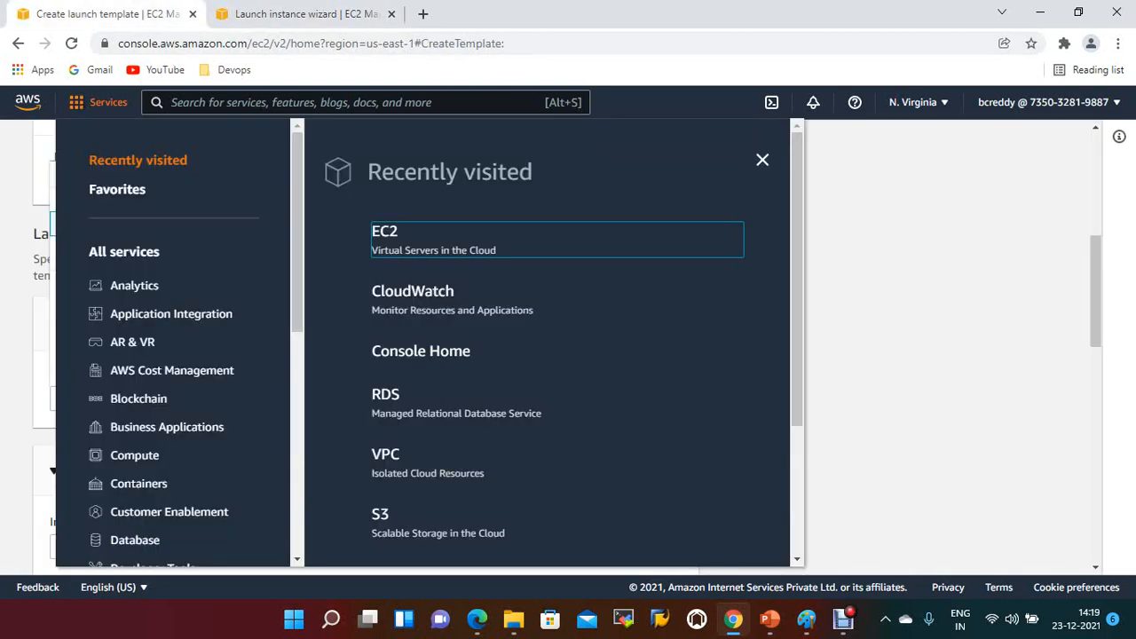
click(762, 160)
click(284, 174)
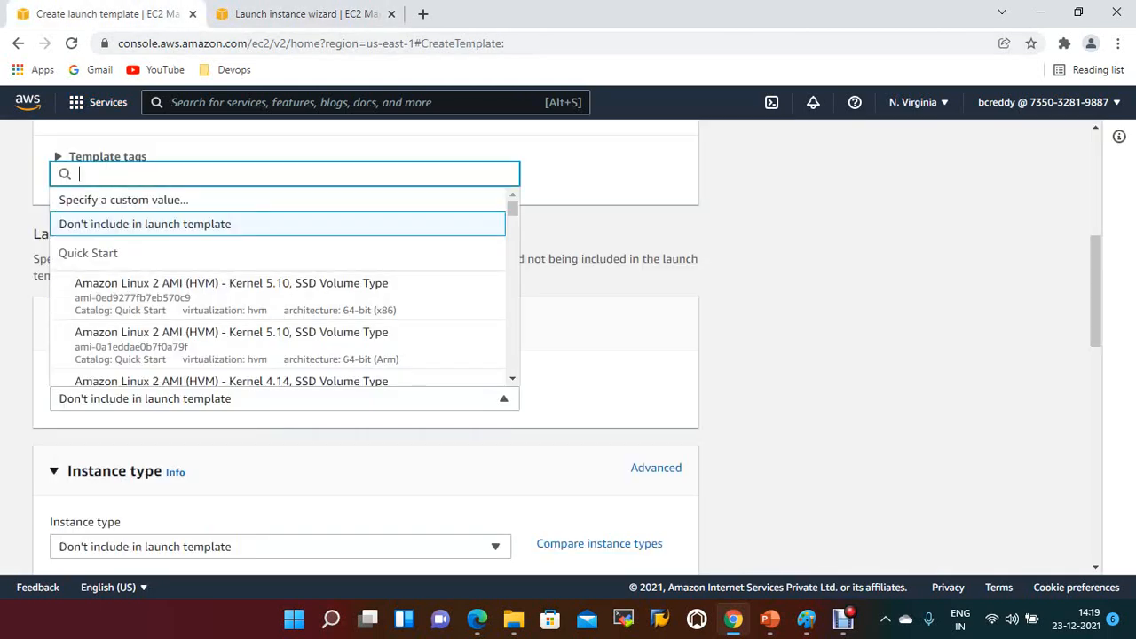
key(ctrl+v)
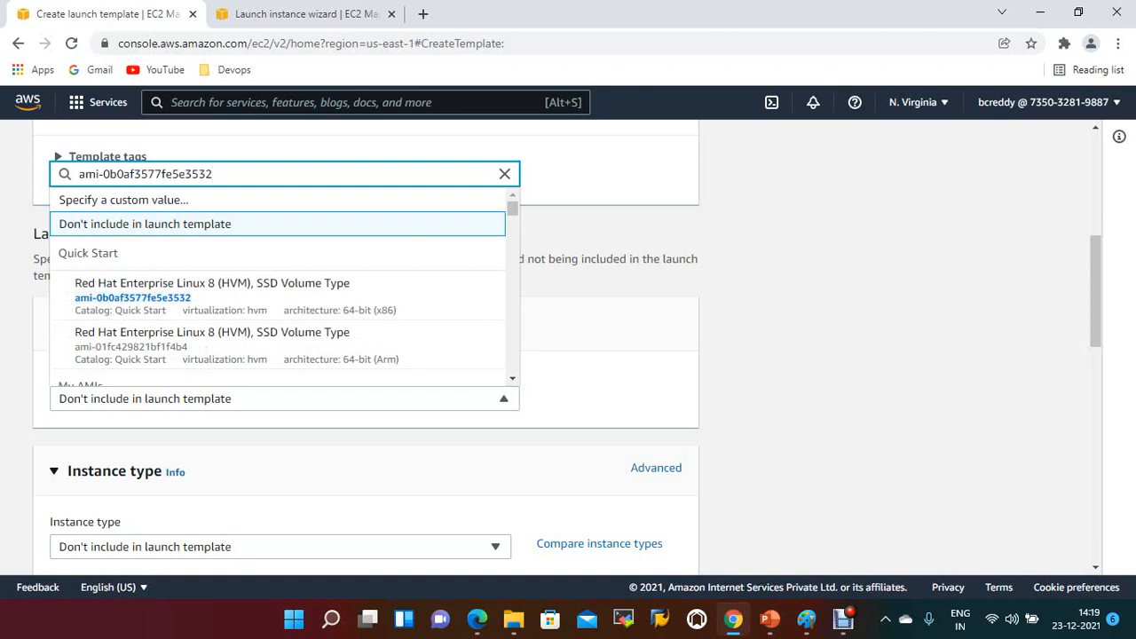
click(235, 297)
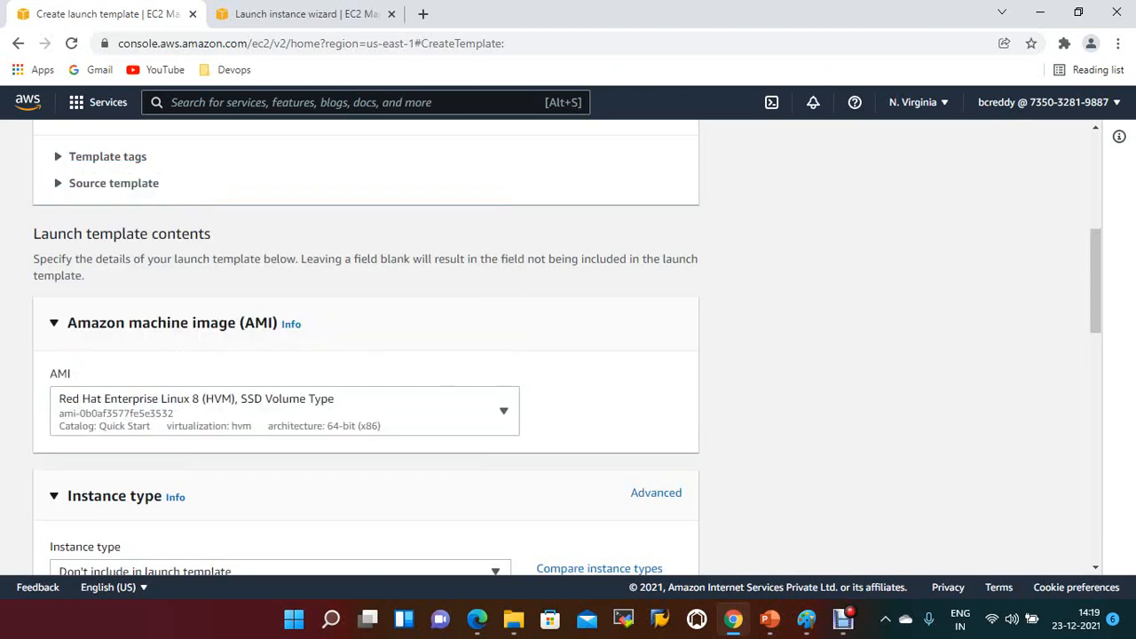
- Set the launch template's instance type to t2.micro
scroll(365, 347, down, 3)
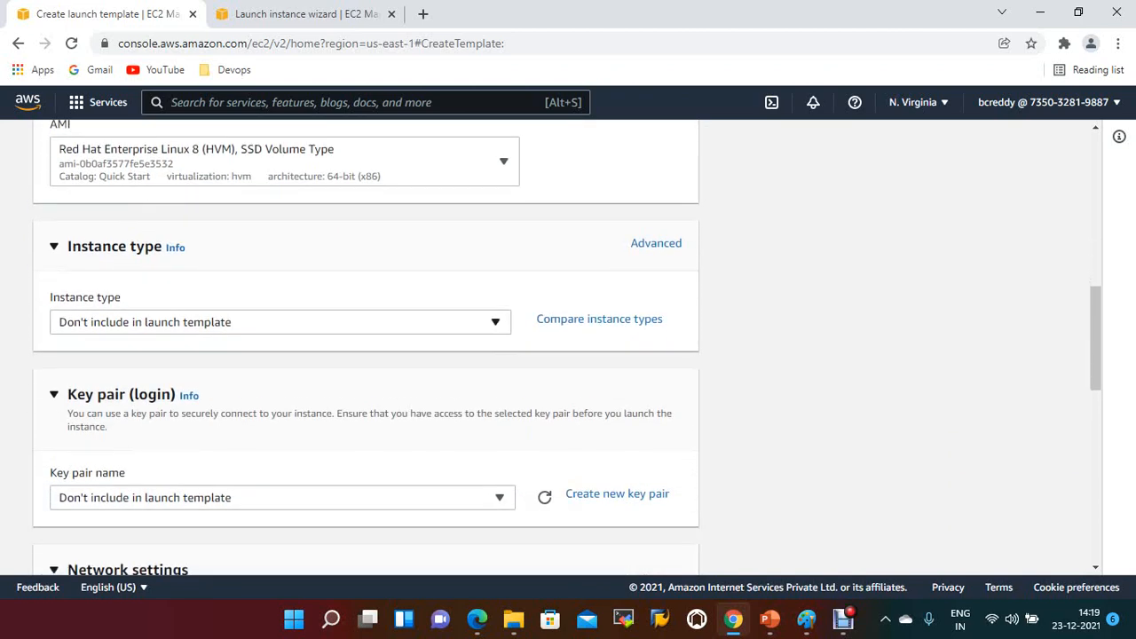
click(281, 322)
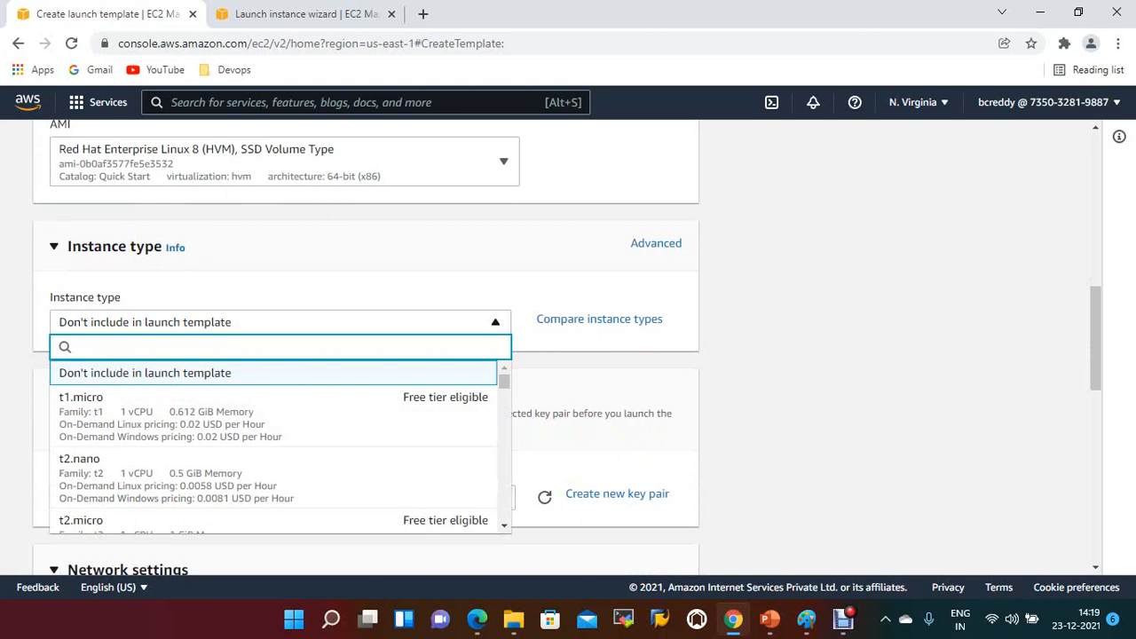
text(t2.)
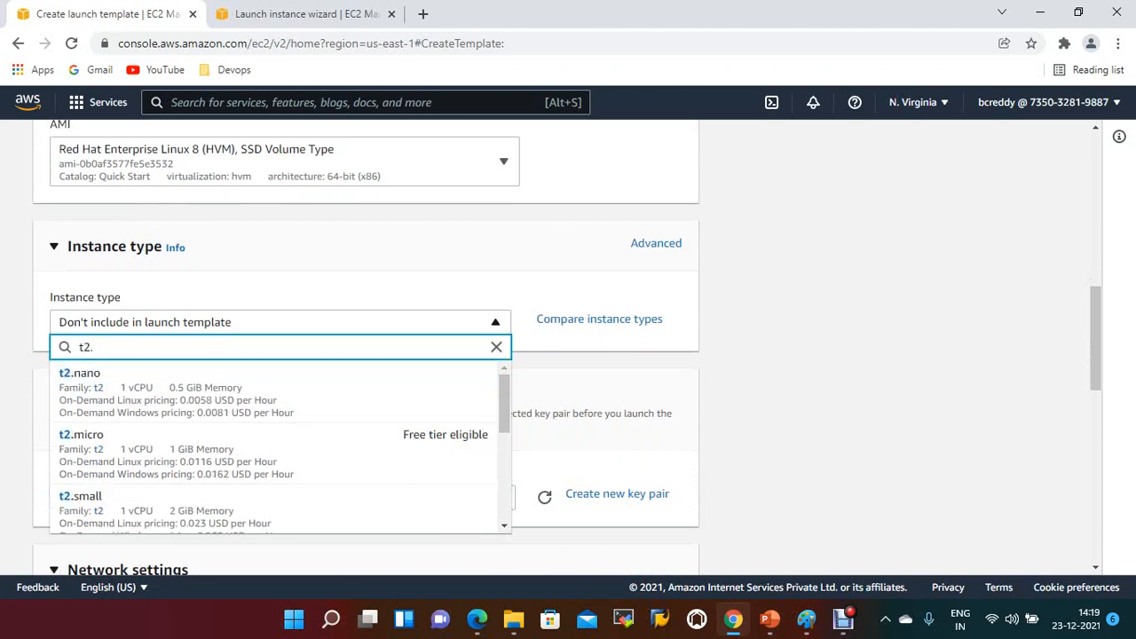
text(m)
key(Down)
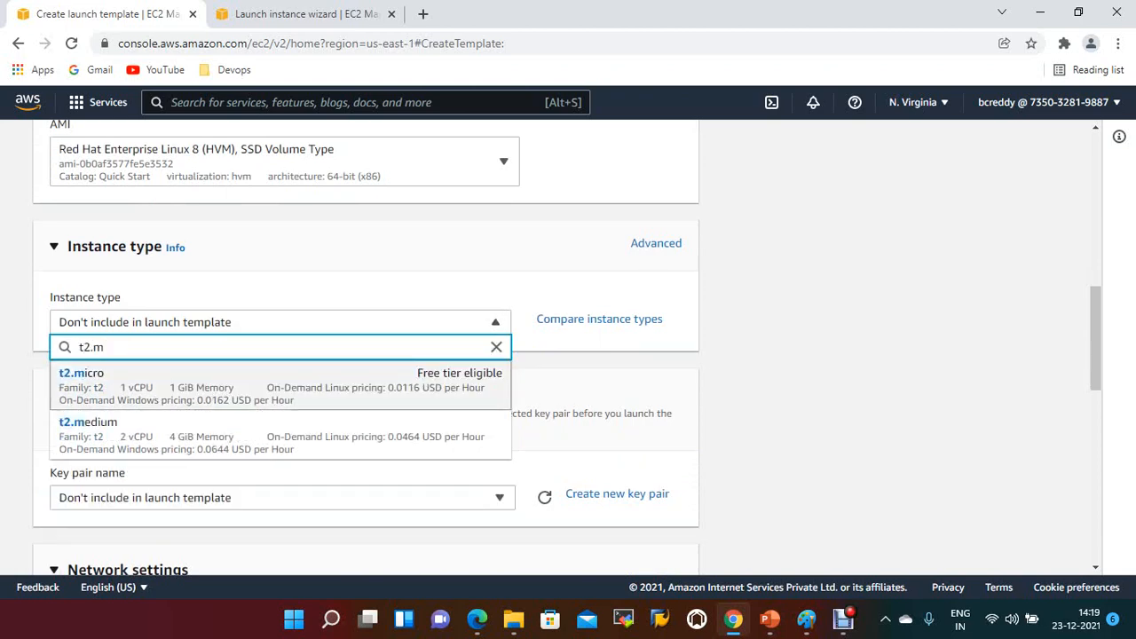
key(Return)
- Choose nvirginiaKP as the launch template's login key pair
scroll(568, 347, down, 1)
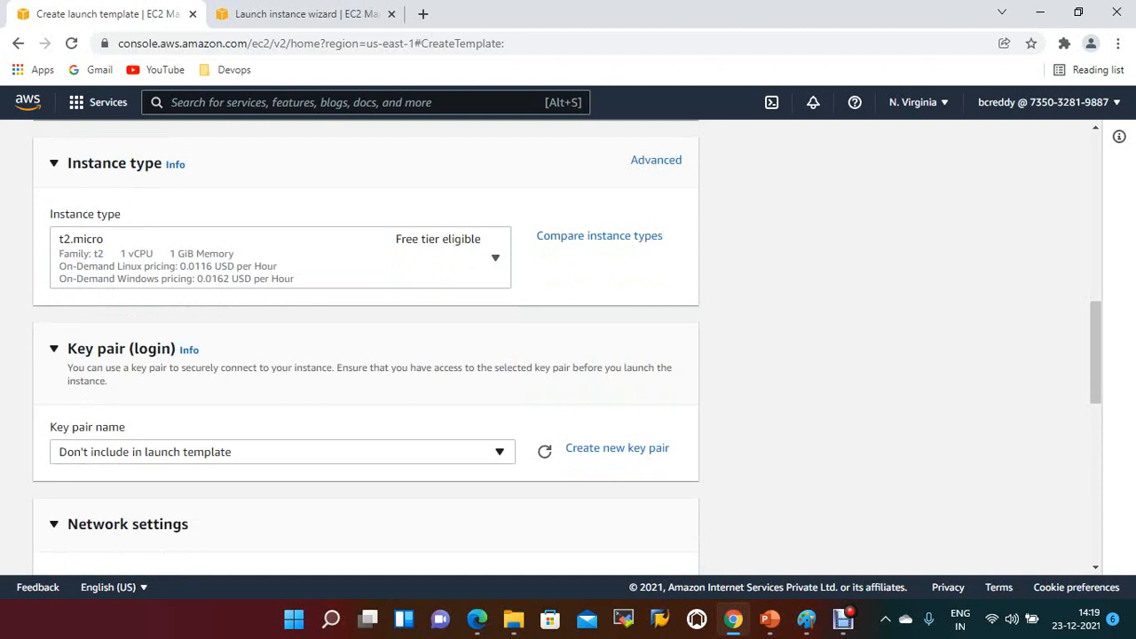
click(282, 452)
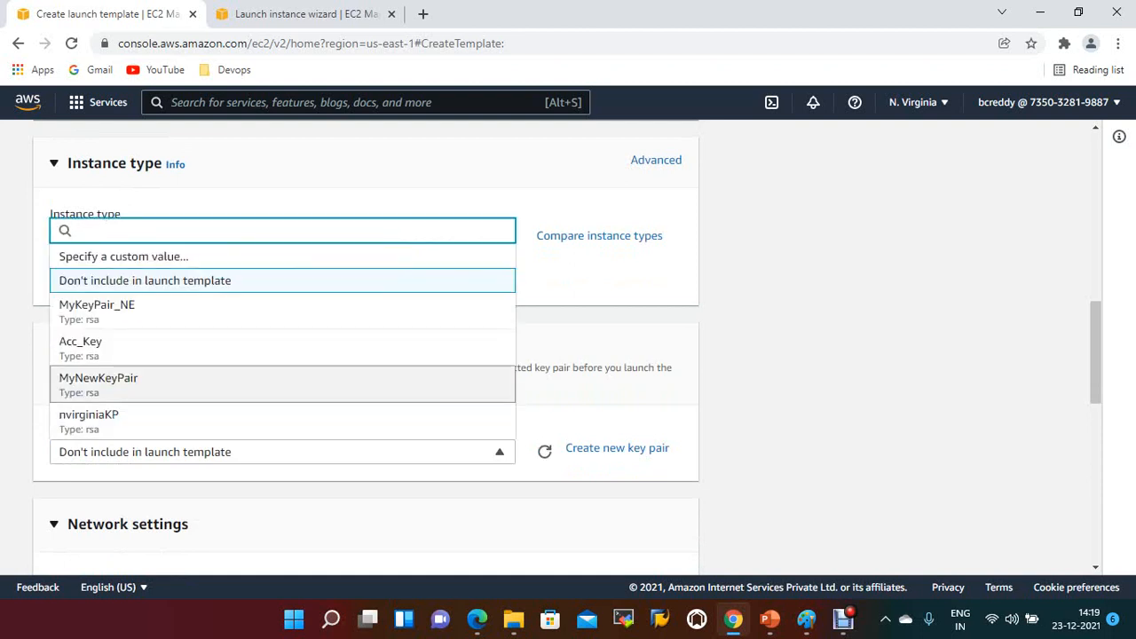
click(89, 421)
- Add the default and AutoScaling-Security-Group-1 security groups to the network settings and show all selected groups
scroll(365, 355, down, 3)
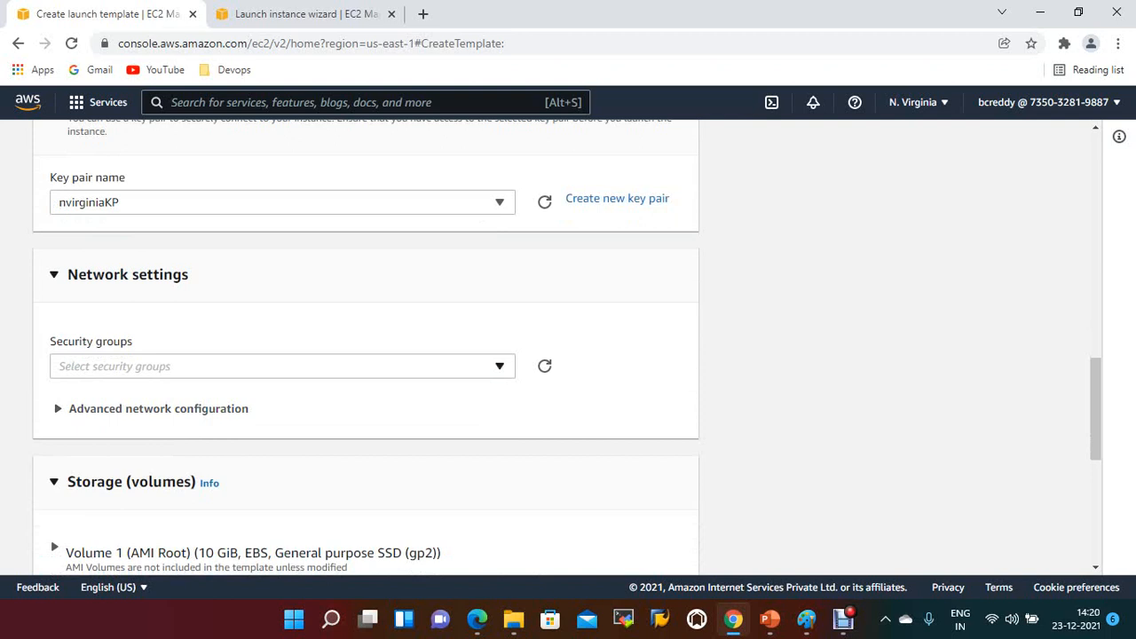
click(282, 366)
key(Down)
key(Down)
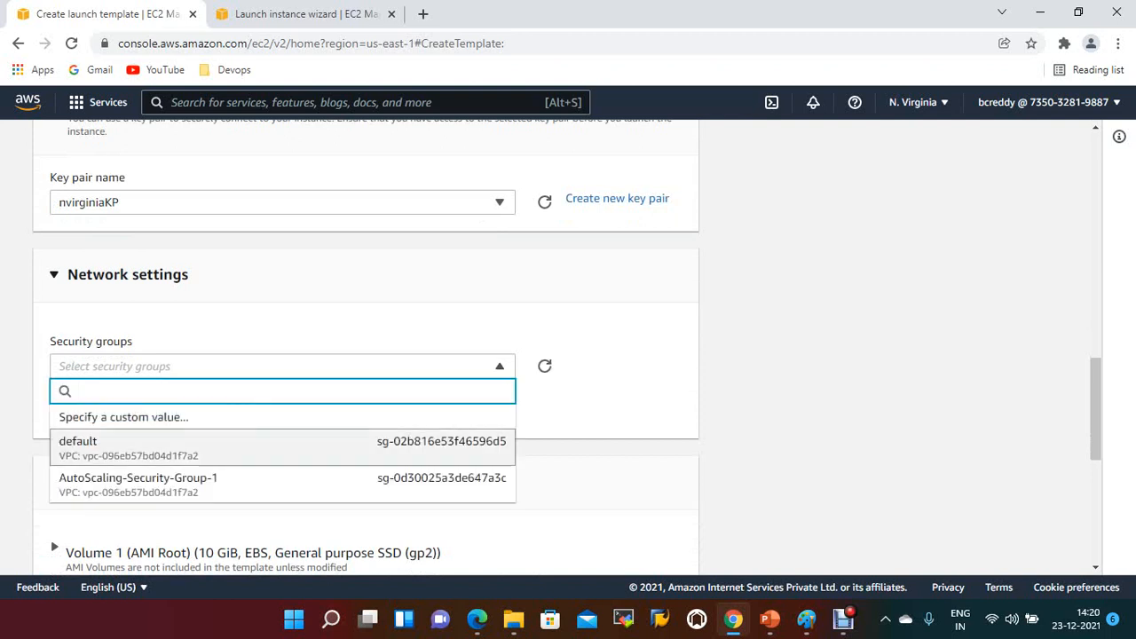
key(Return)
click(282, 367)
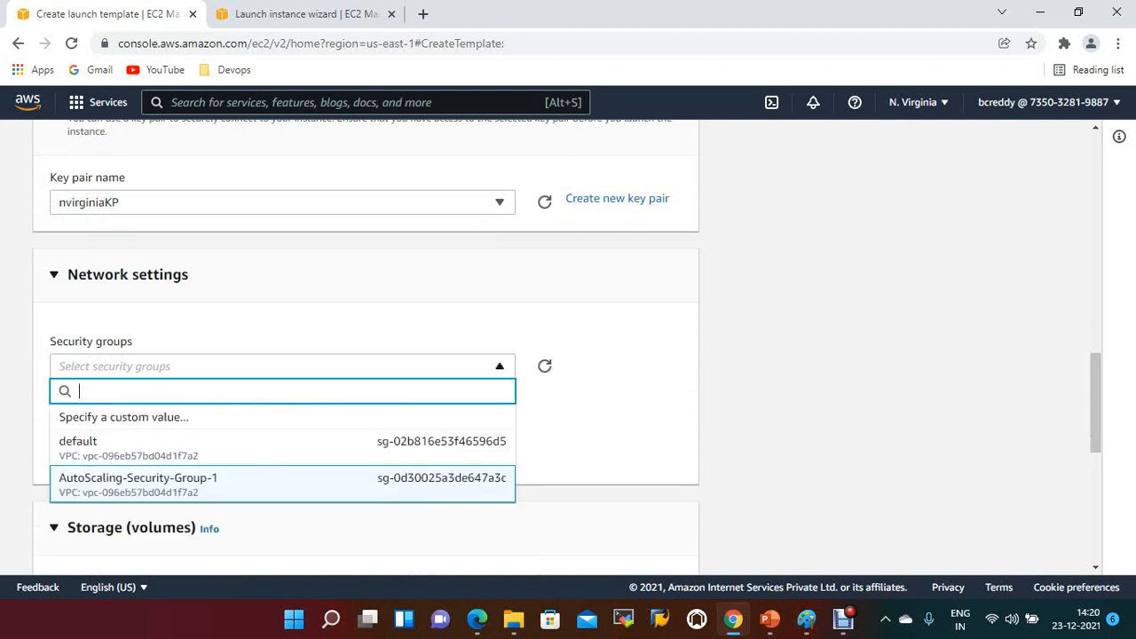
key(Return)
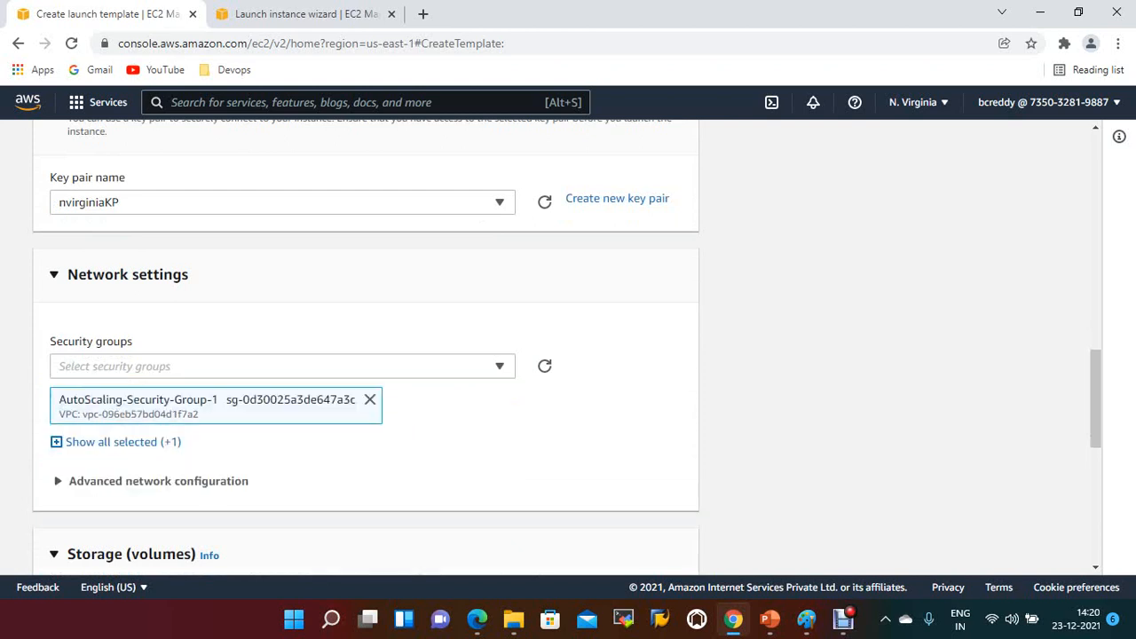
click(123, 442)
scroll(366, 347, down, 1)
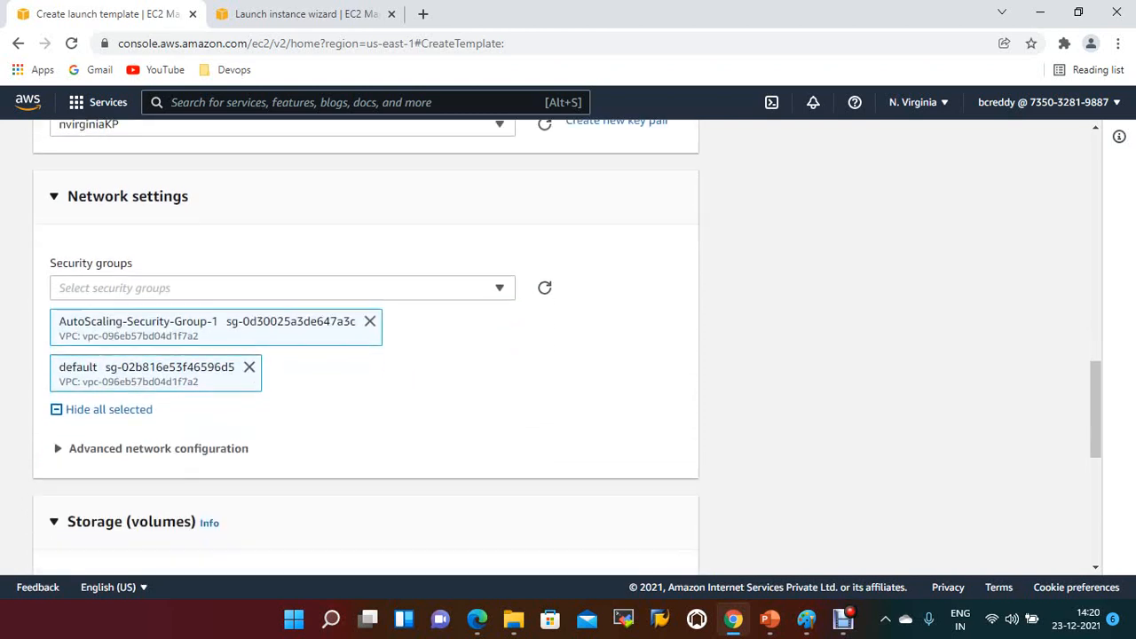
- Look through the Storage (volumes) and Resource tags sections, leaving Storage collapsed and Resource tags expanded
scroll(365, 347, down, 1)
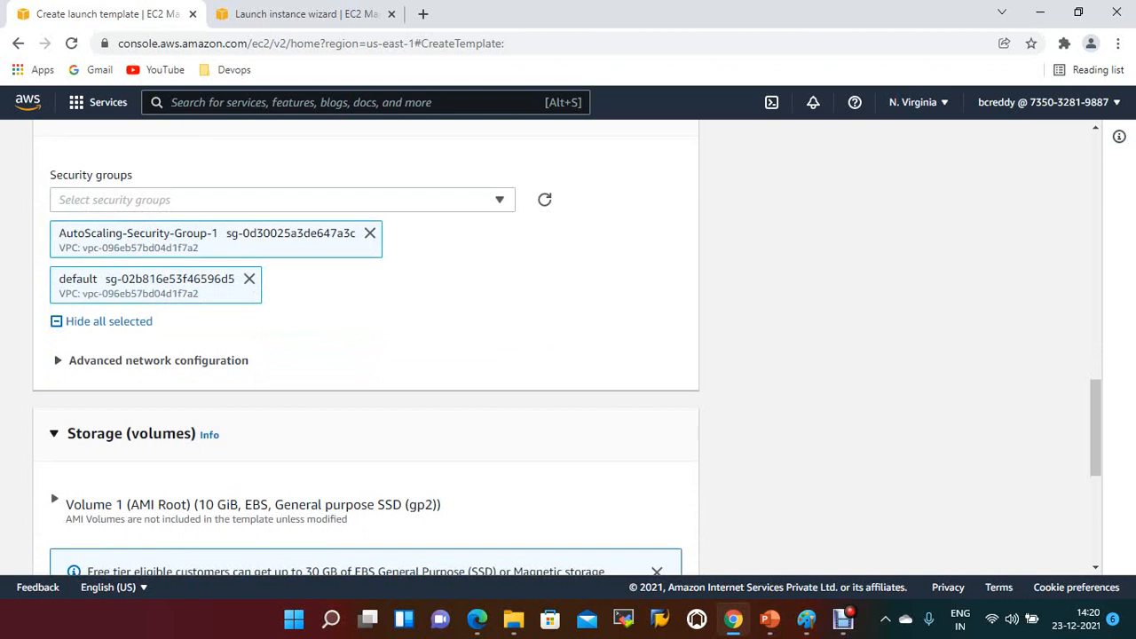
scroll(366, 347, down, 1)
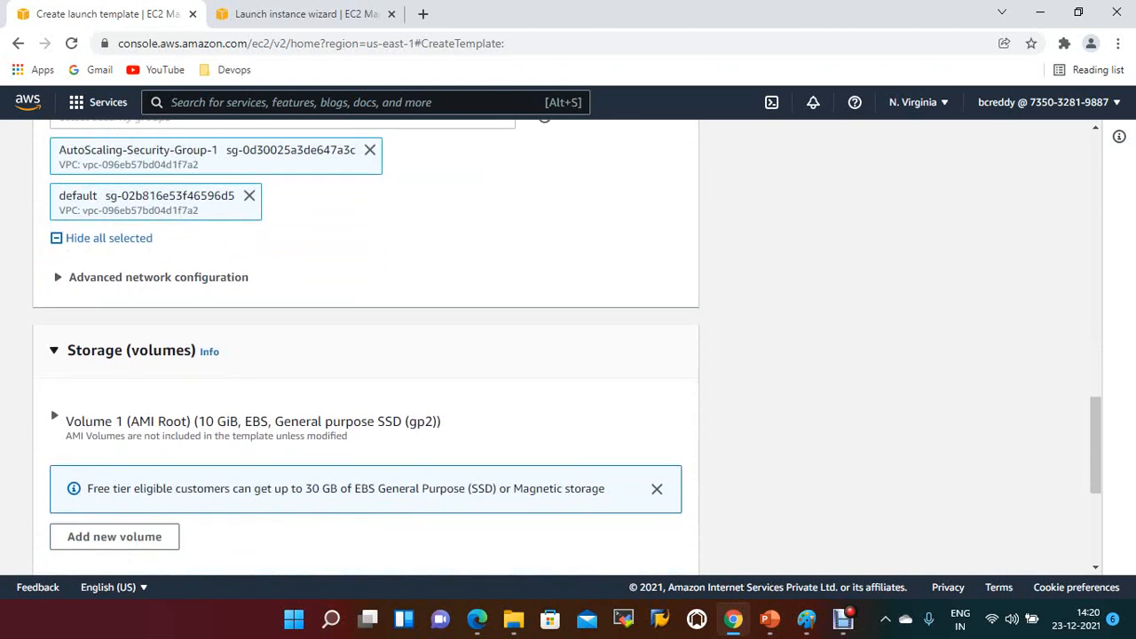
click(54, 351)
click(54, 351)
click(55, 350)
click(54, 351)
click(54, 351)
scroll(54, 350, down, 2)
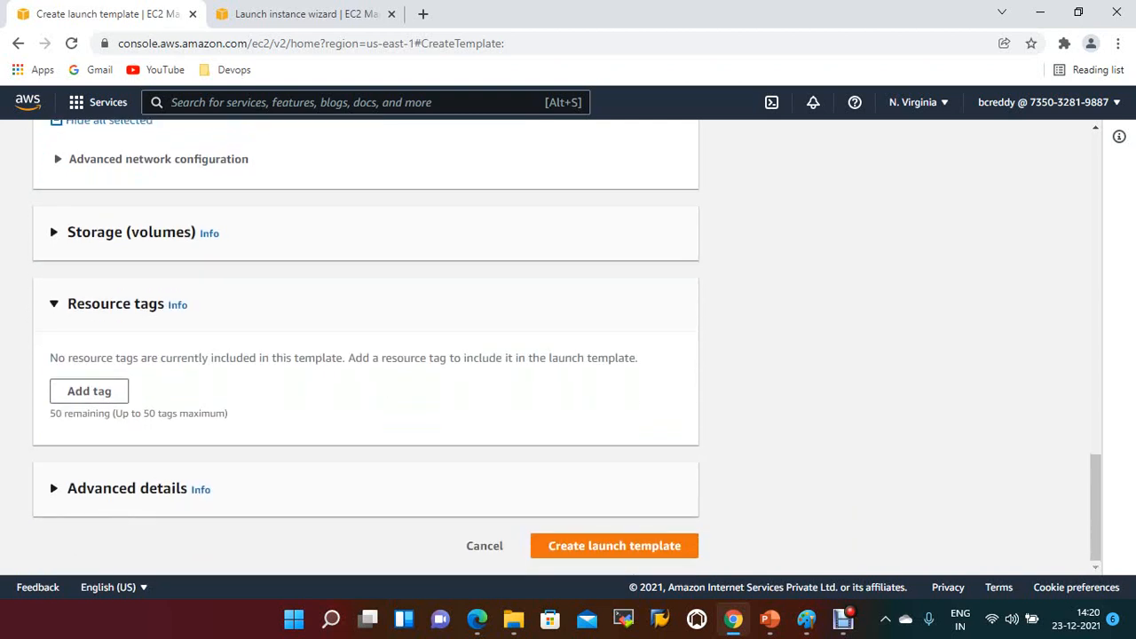
click(54, 305)
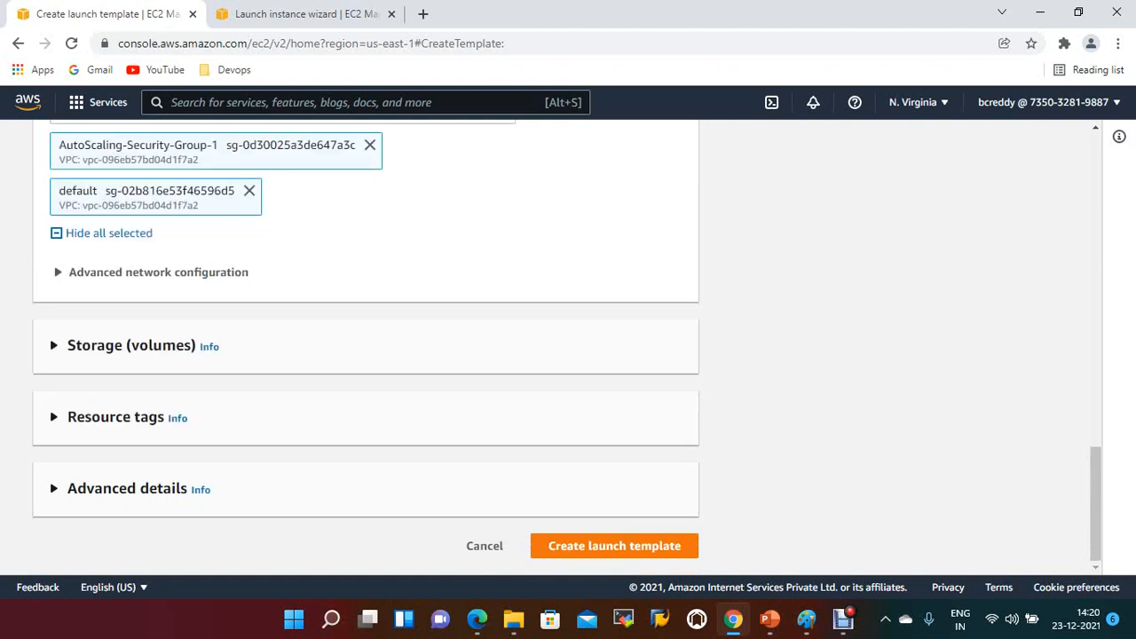
click(115, 417)
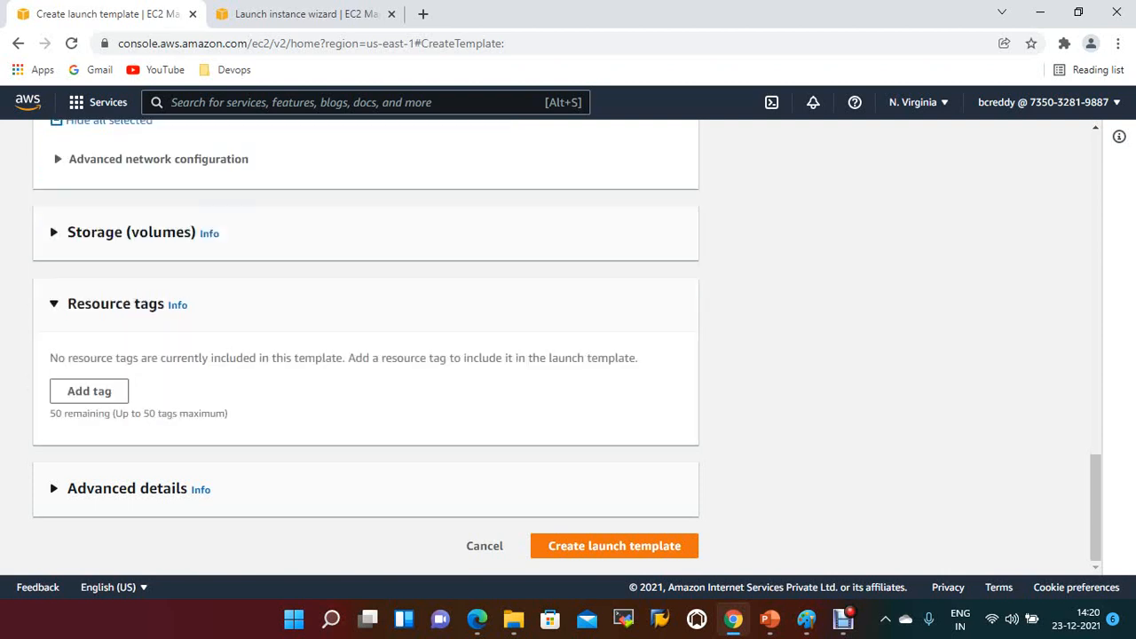
- Expand Advanced details and review its optional settings from the purchasing option through to the user data
double_click(102, 488)
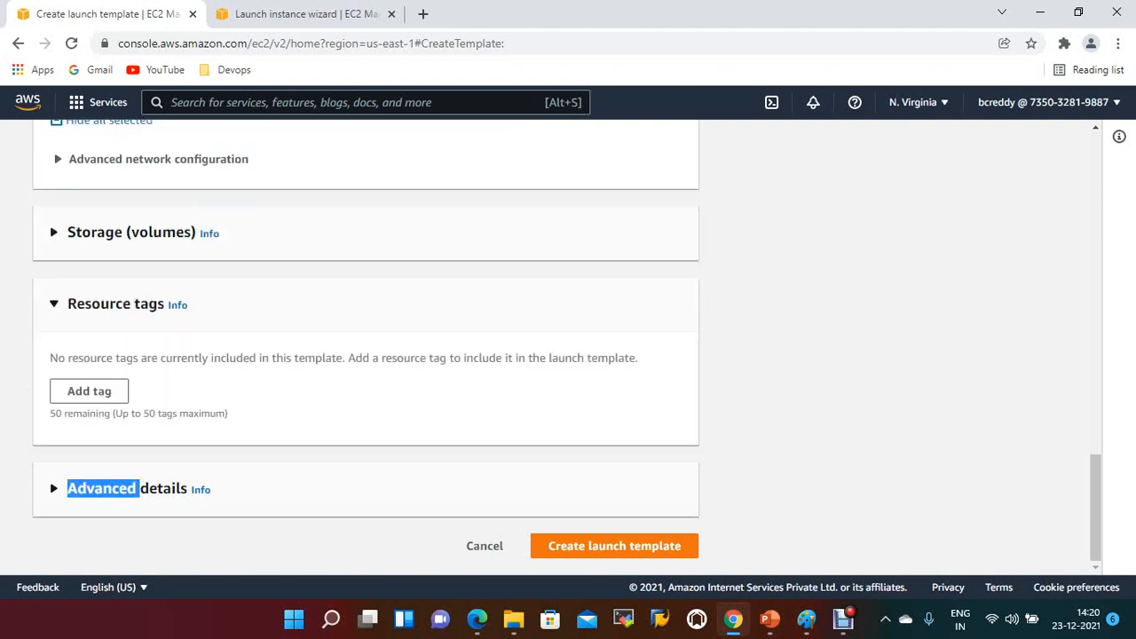
click(267, 544)
click(127, 489)
scroll(365, 355, down, 4)
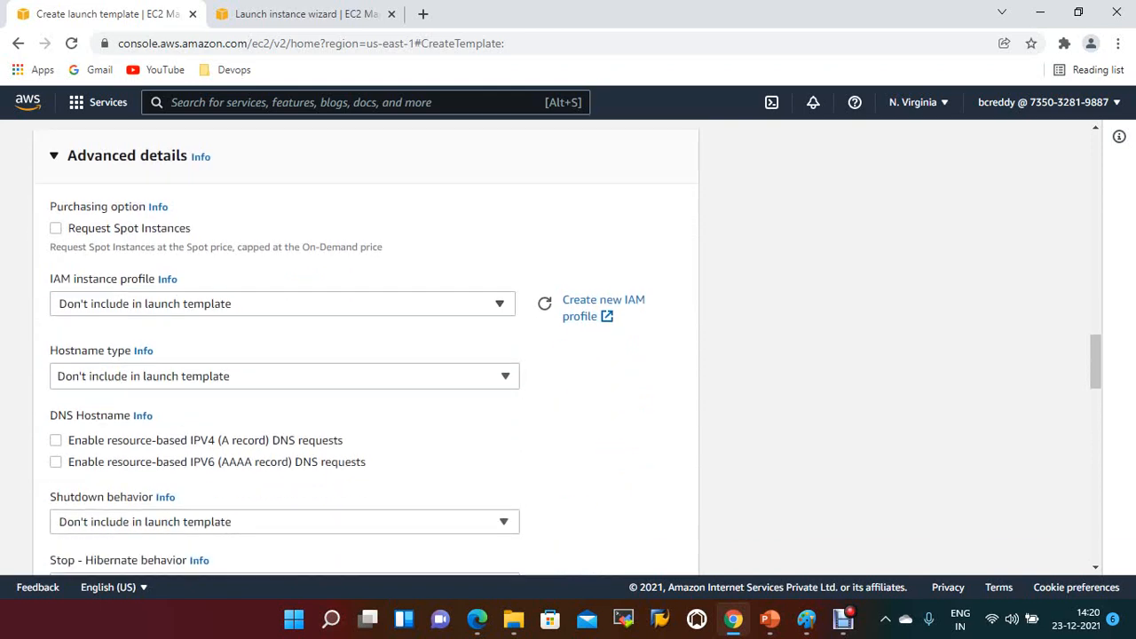
scroll(366, 355, down, 4)
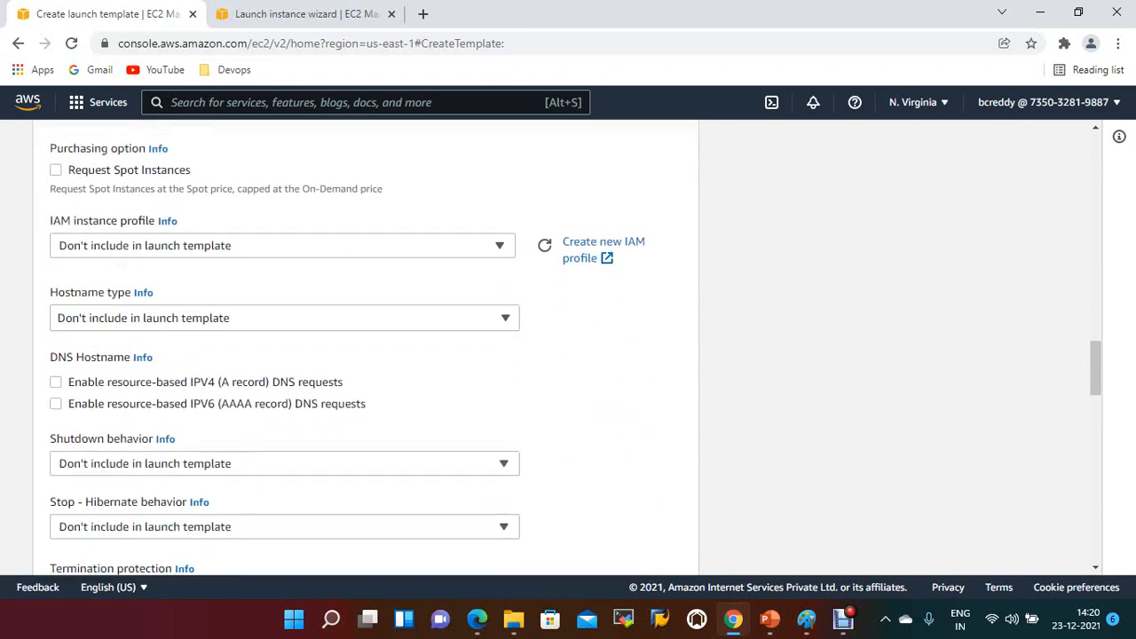
scroll(366, 355, down, 13)
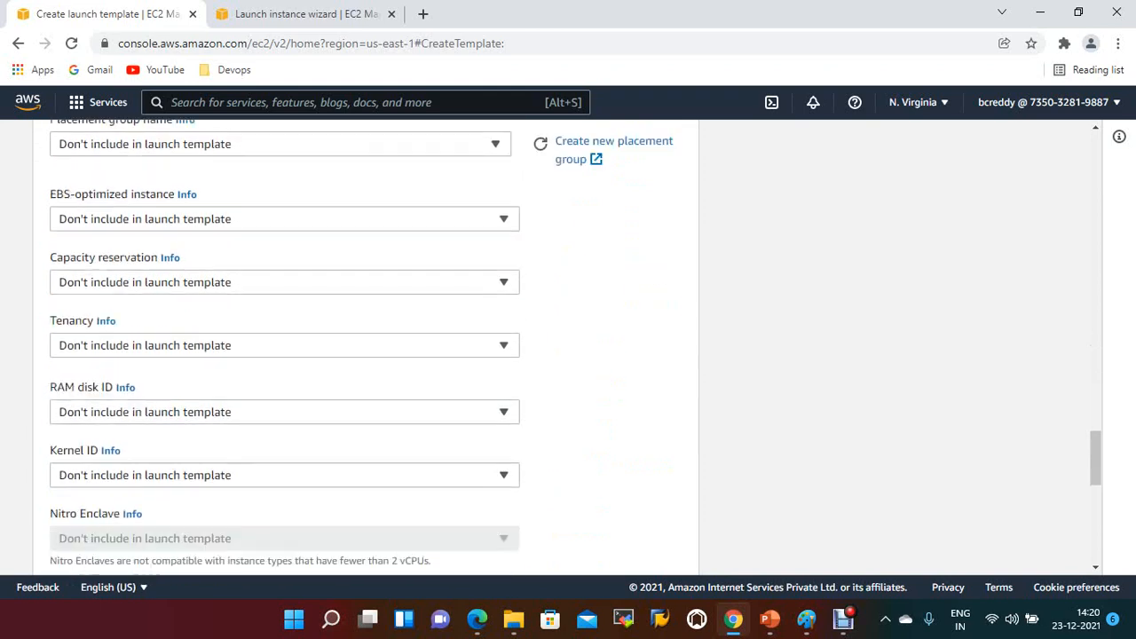
scroll(366, 355, down, 2)
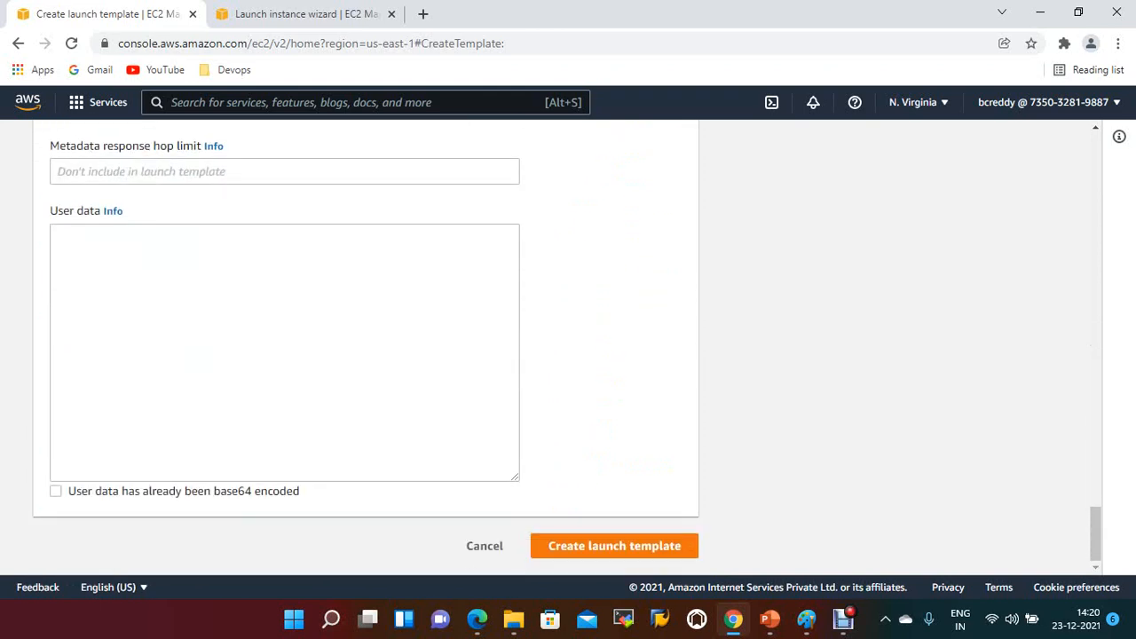
- Create the launch template and view the list of launch templates
click(614, 545)
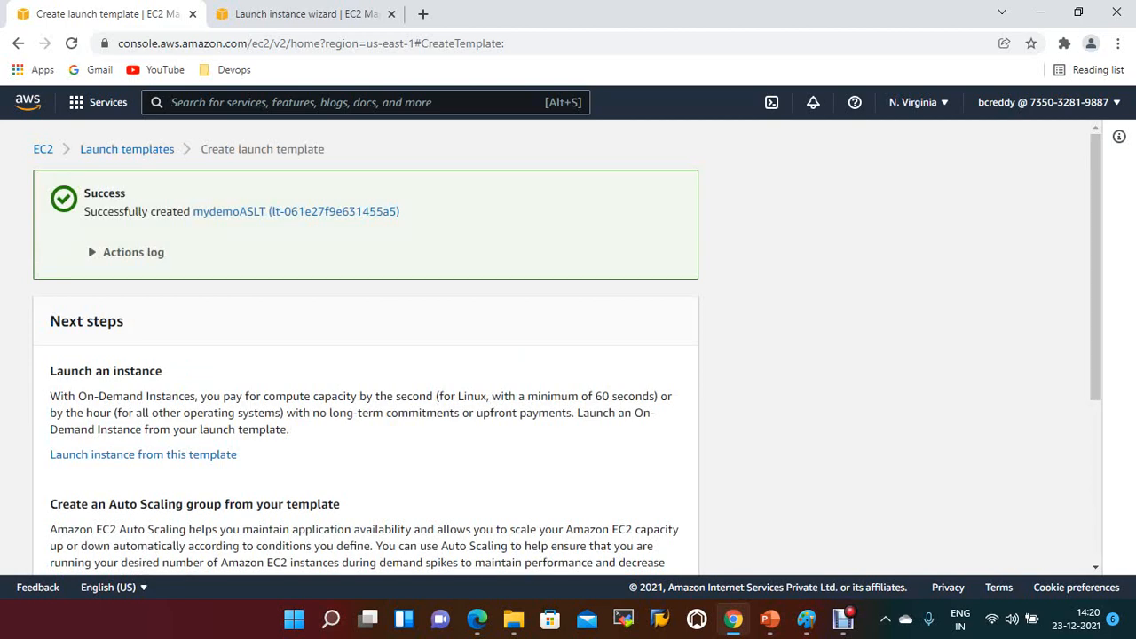
scroll(366, 346, down, 3)
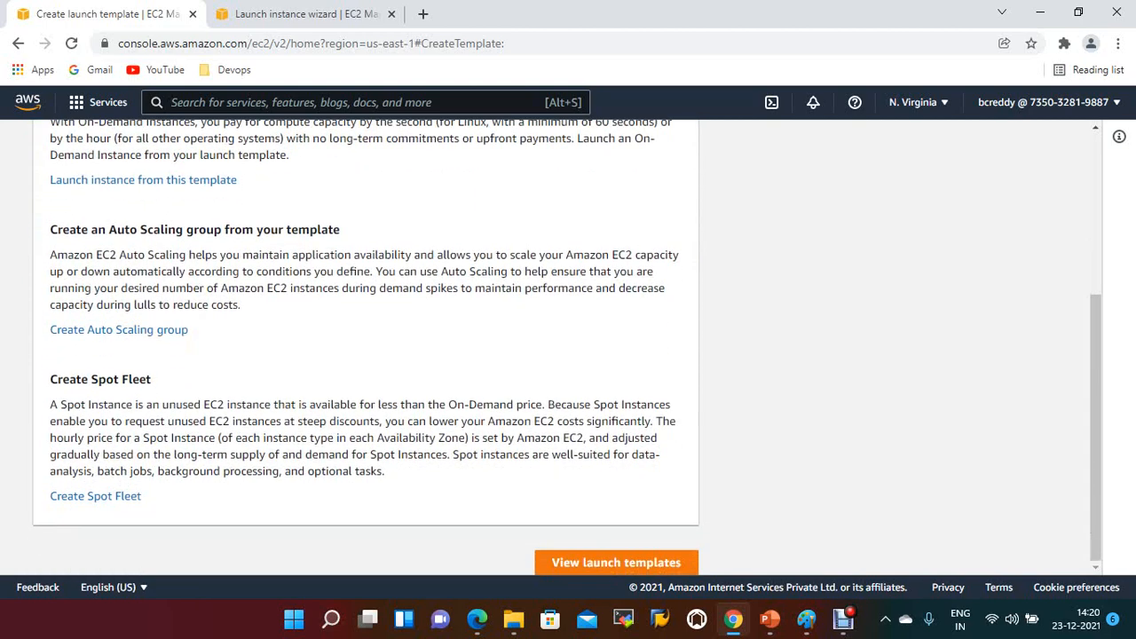
click(616, 562)
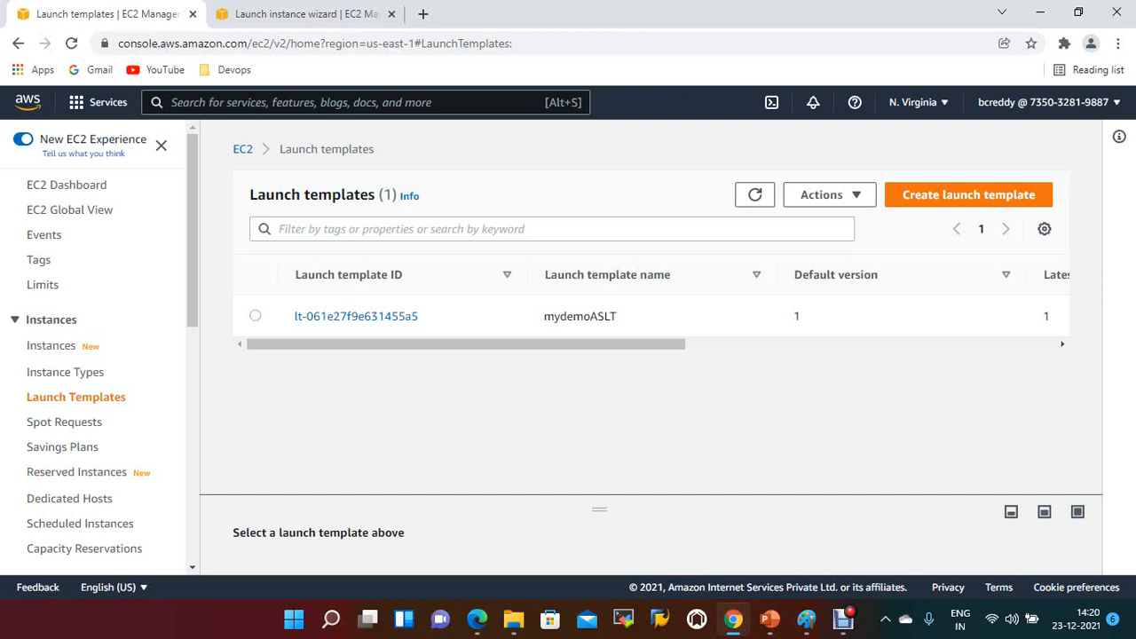
- Start creating an Auto Scaling group from the Auto Scaling Groups page and name it mydemoASLT
scroll(80, 533, down, 5)
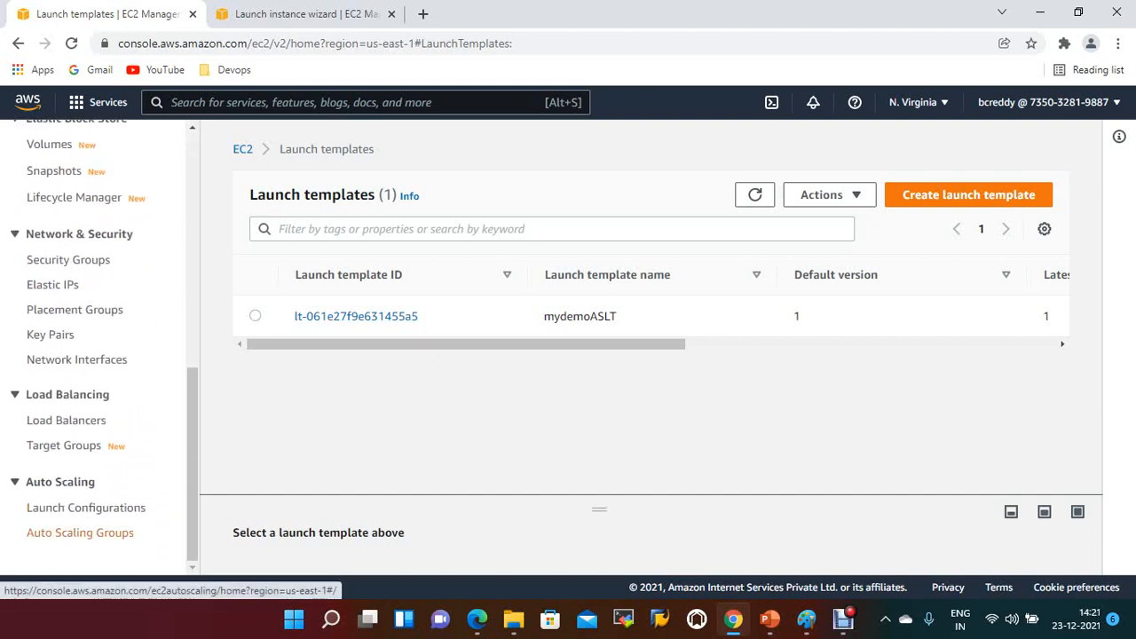
click(80, 532)
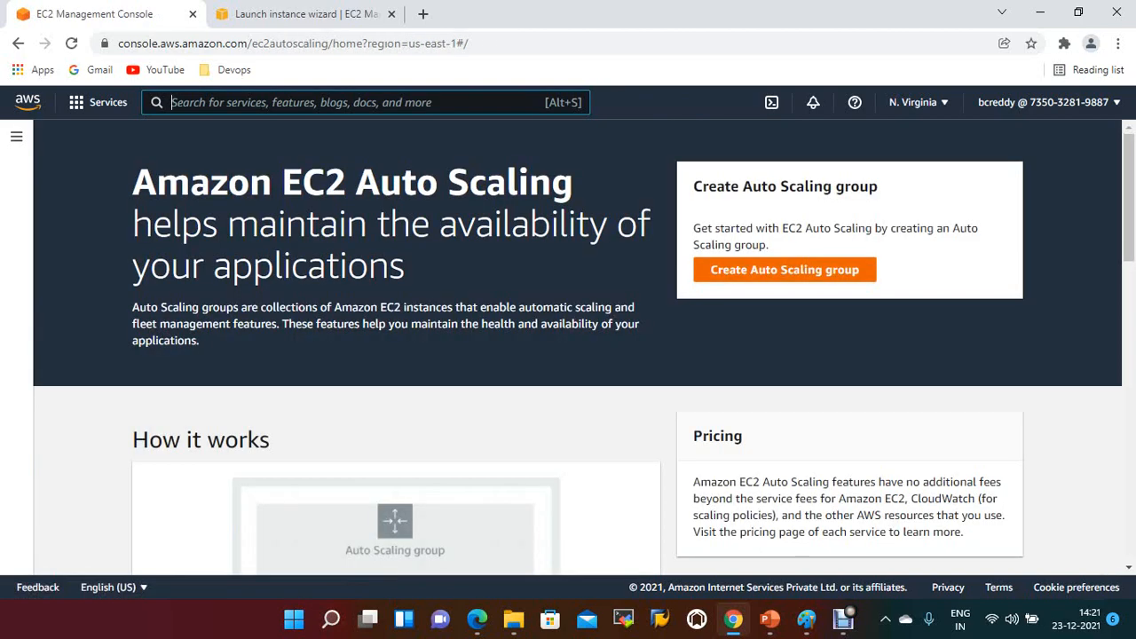
click(787, 268)
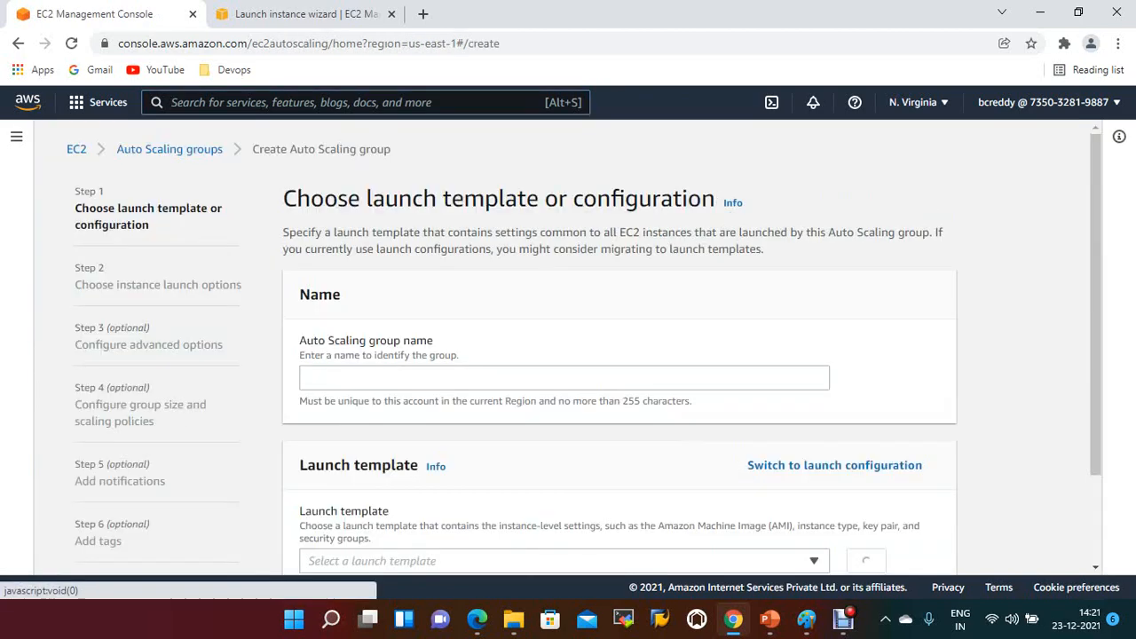
click(564, 378)
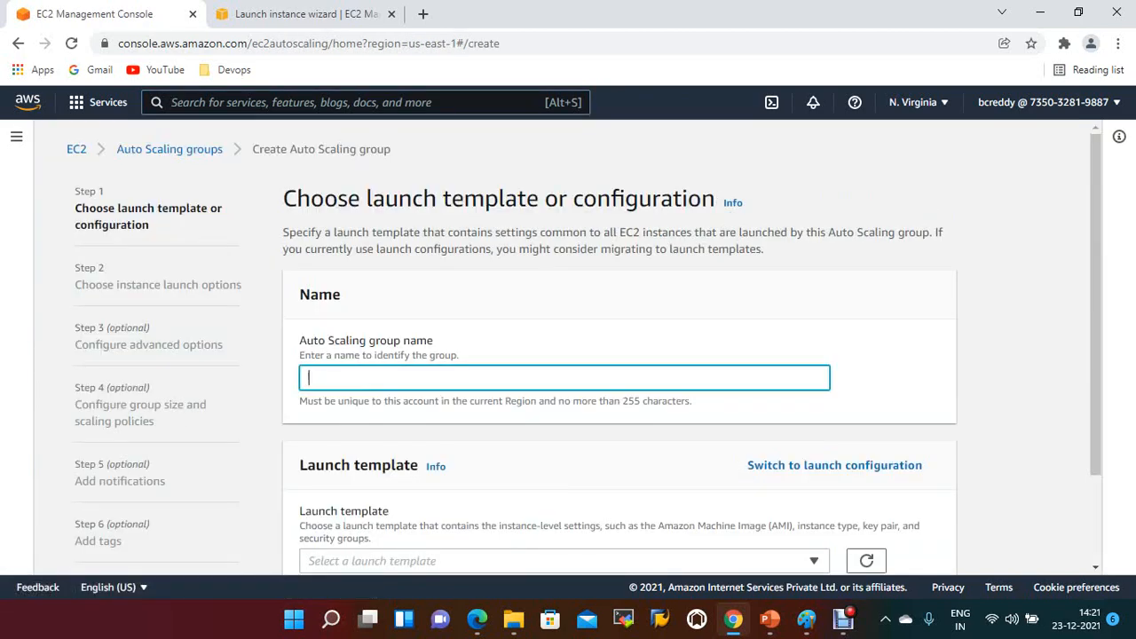
text(mydemoASLT)
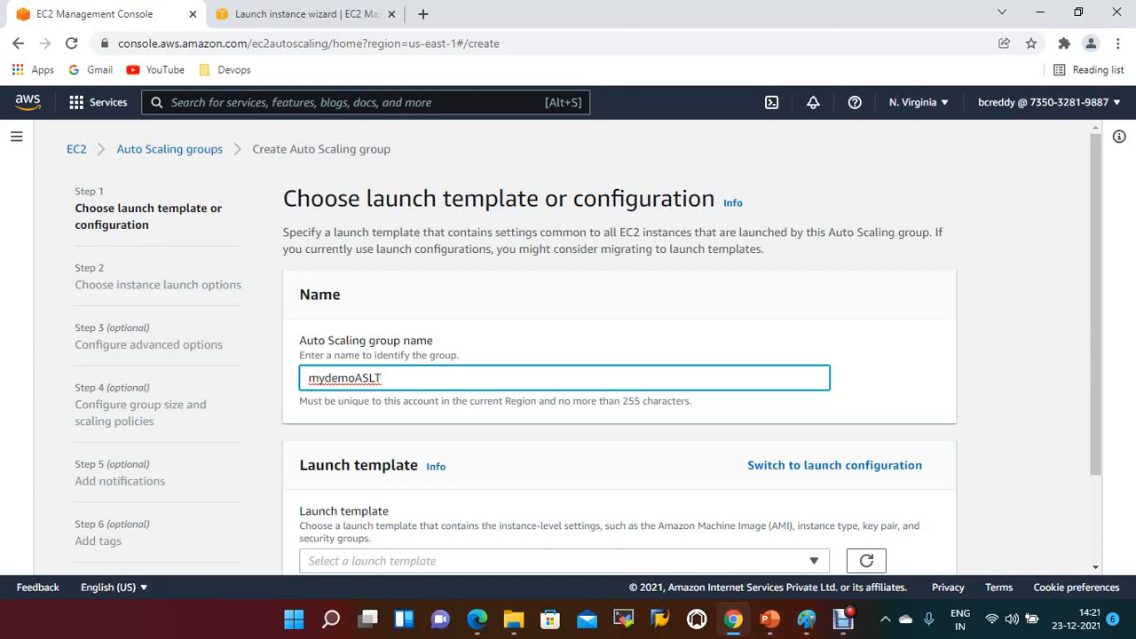
click(894, 373)
- Select the launch template mydemoASLT with version Default (1) for the group and proceed to the instance launch options
scroll(620, 373, down, 2)
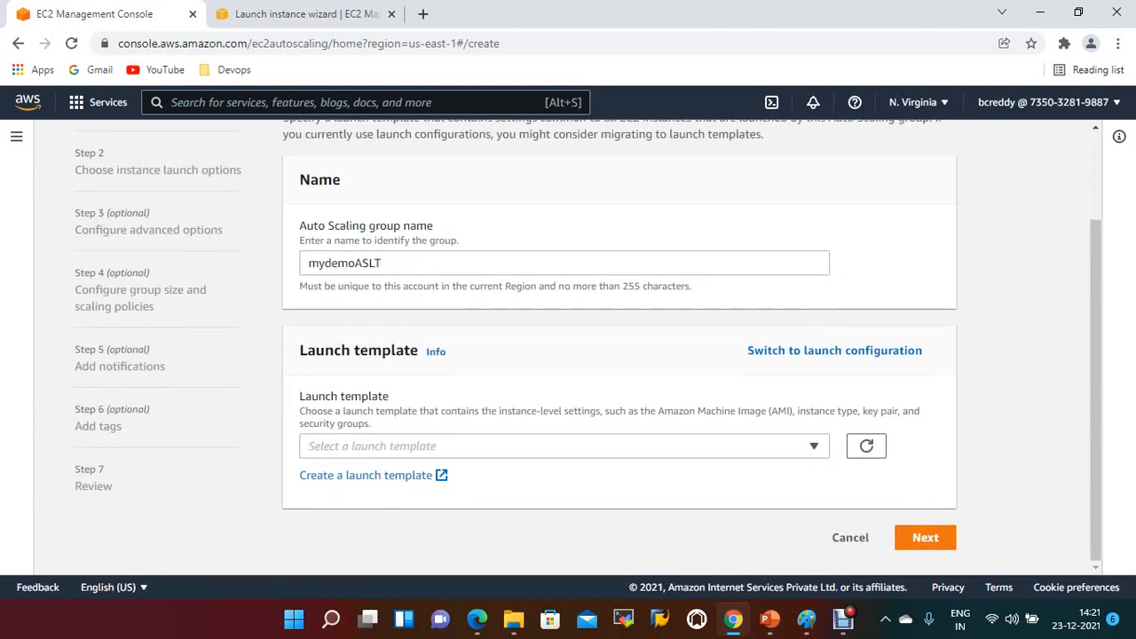
click(565, 446)
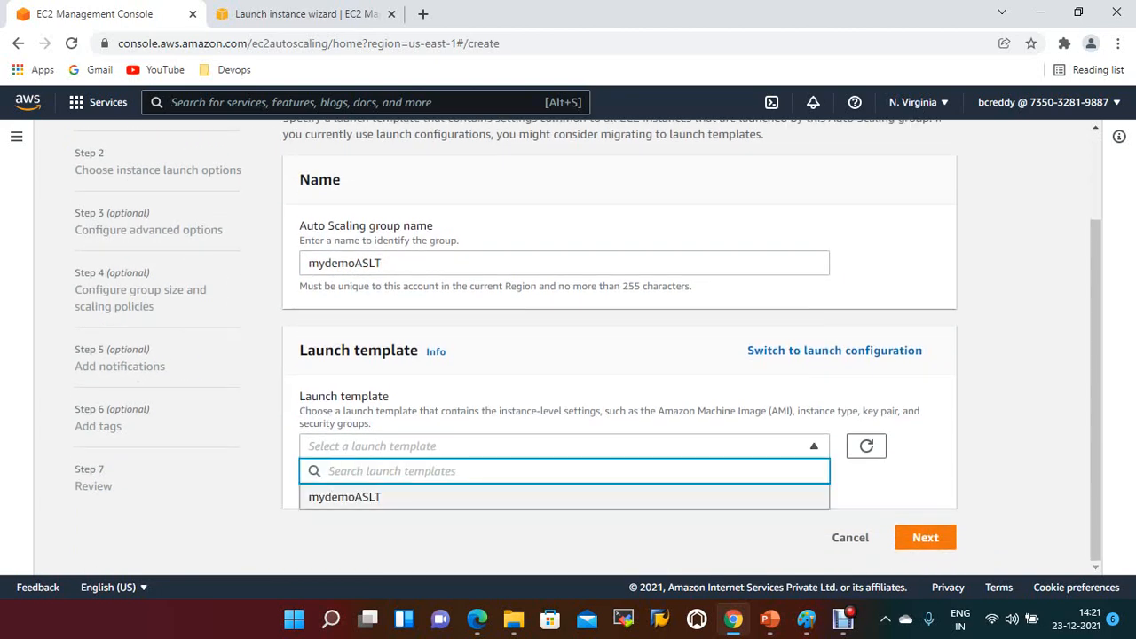
click(345, 497)
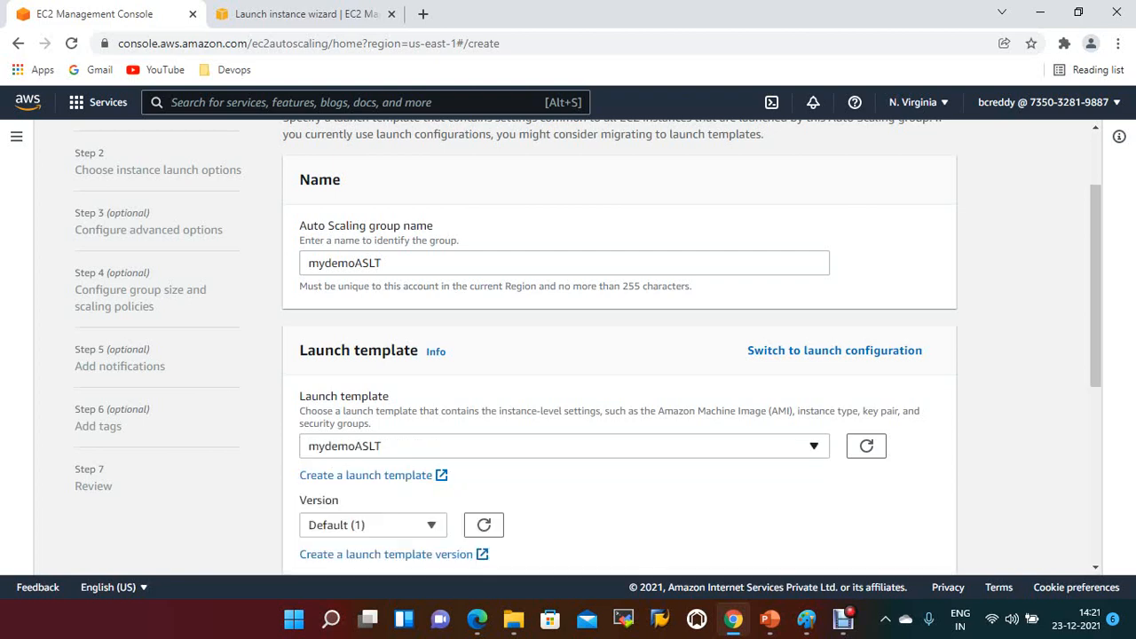
scroll(618, 346, down, 1)
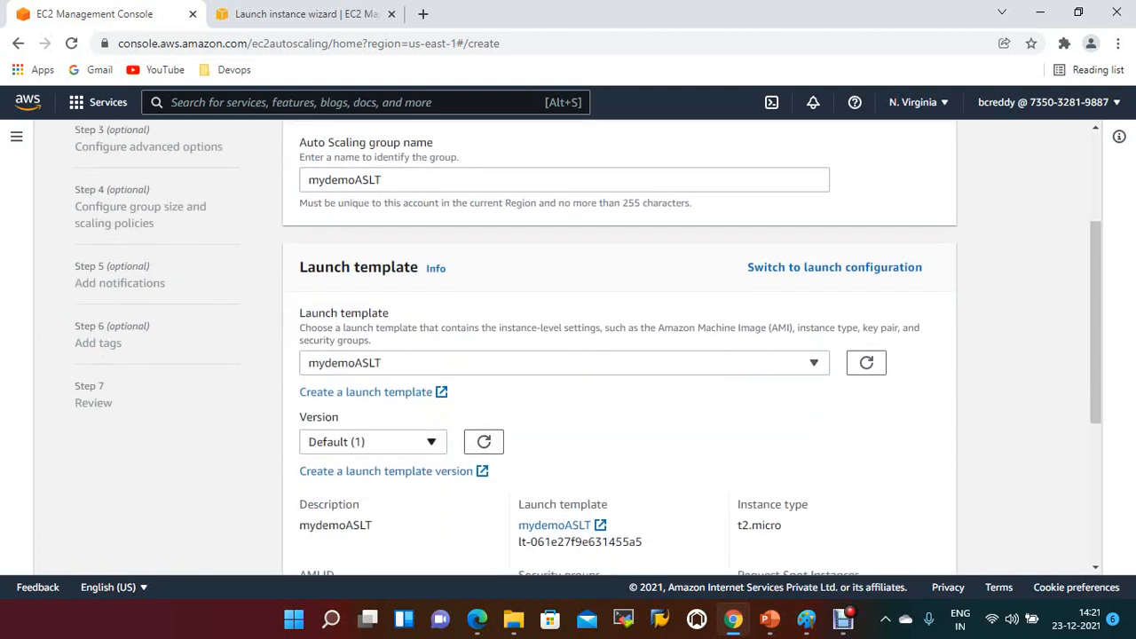
scroll(619, 346, down, 1)
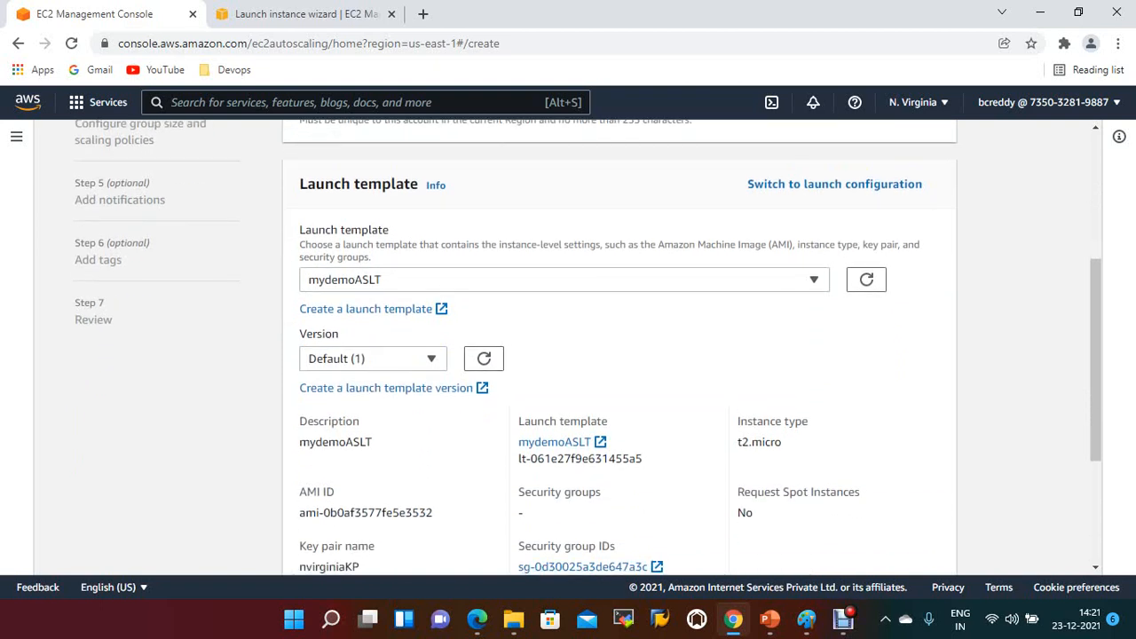
click(373, 359)
click(373, 359)
click(373, 358)
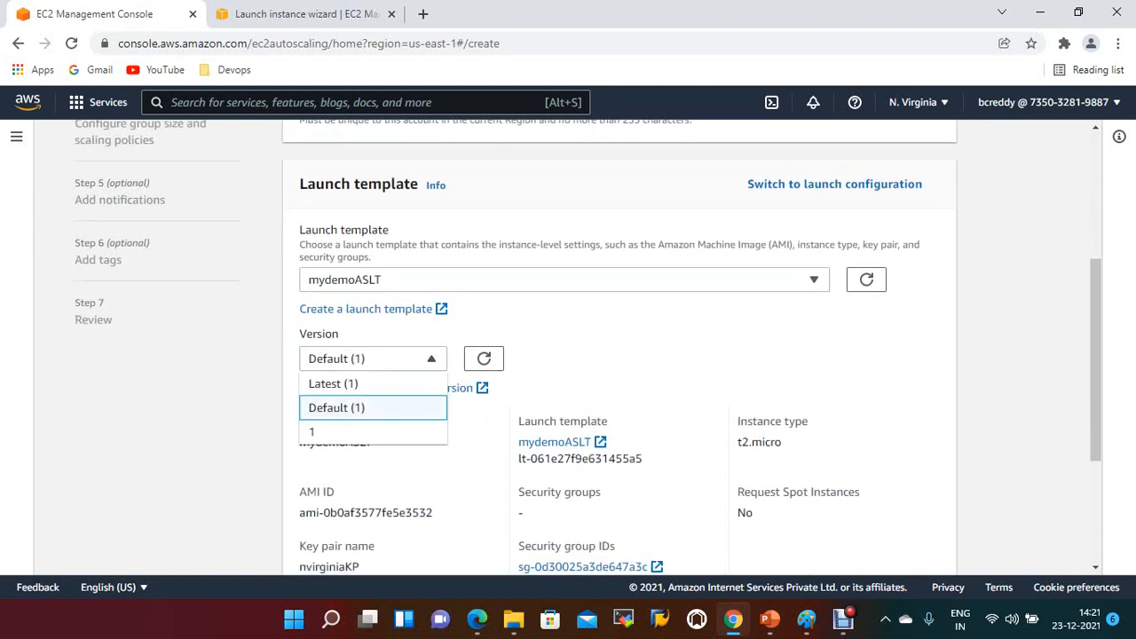
click(372, 407)
scroll(554, 217, down, 1)
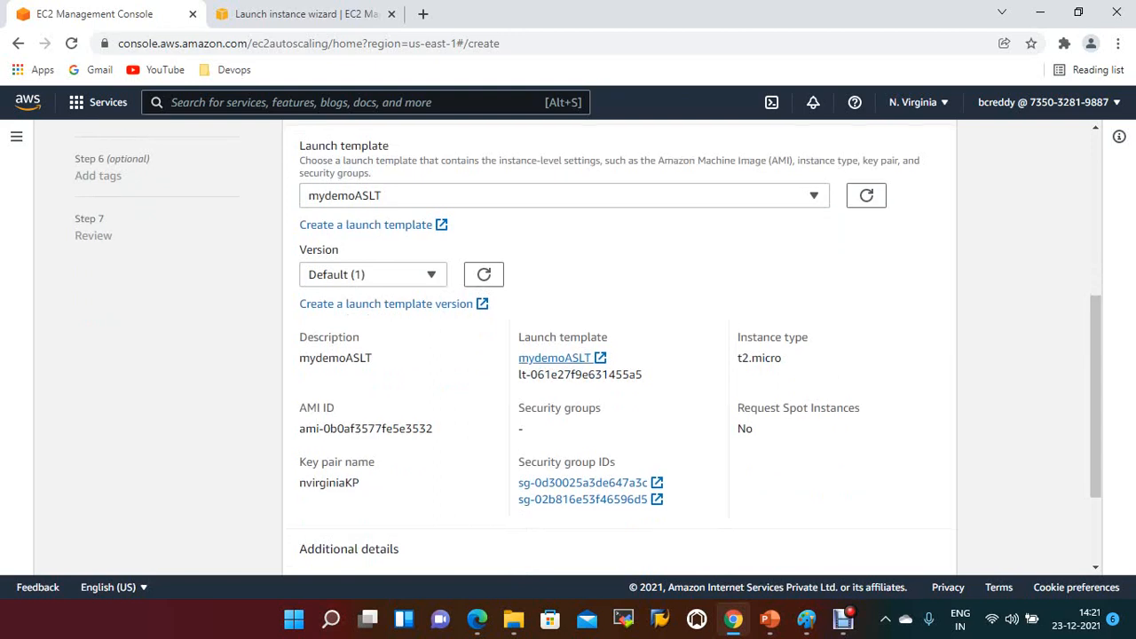
scroll(554, 218, down, 2)
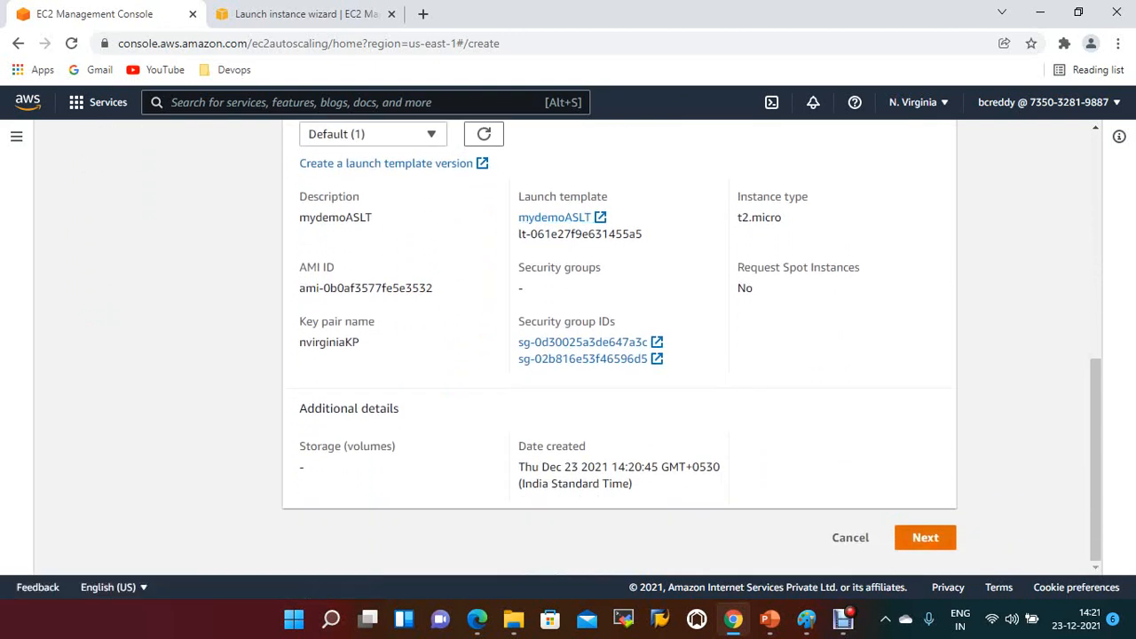
click(925, 537)
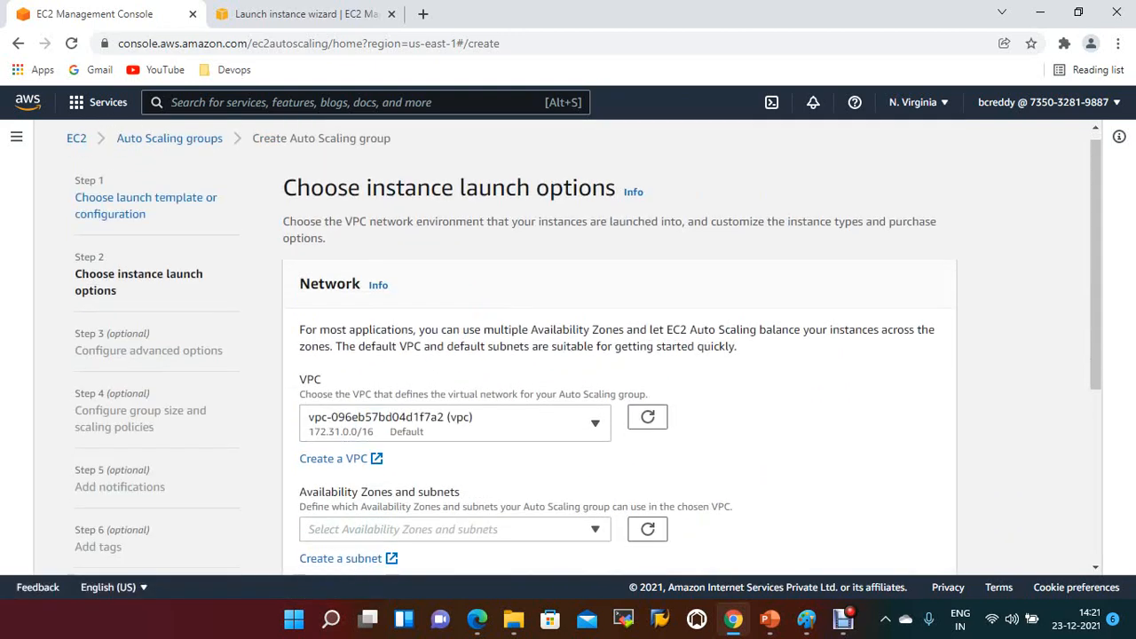
- Add the default subnets in us-east-1a, us-east-1b and us-east-1c to the group's network and proceed to the advanced options
scroll(568, 355, down, 1)
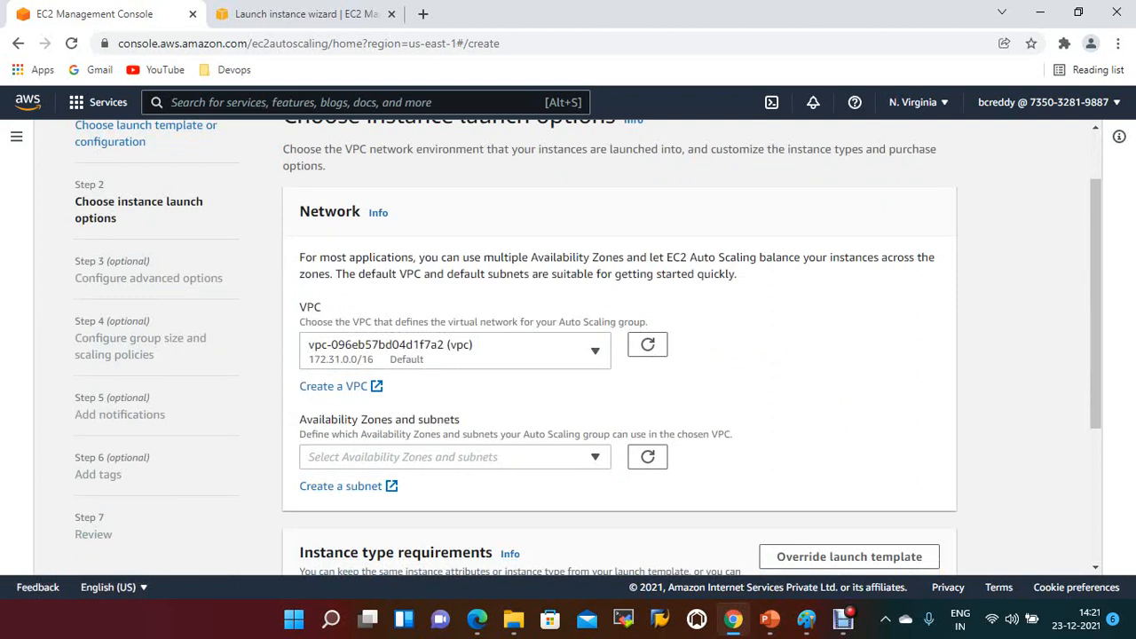
click(455, 457)
click(455, 243)
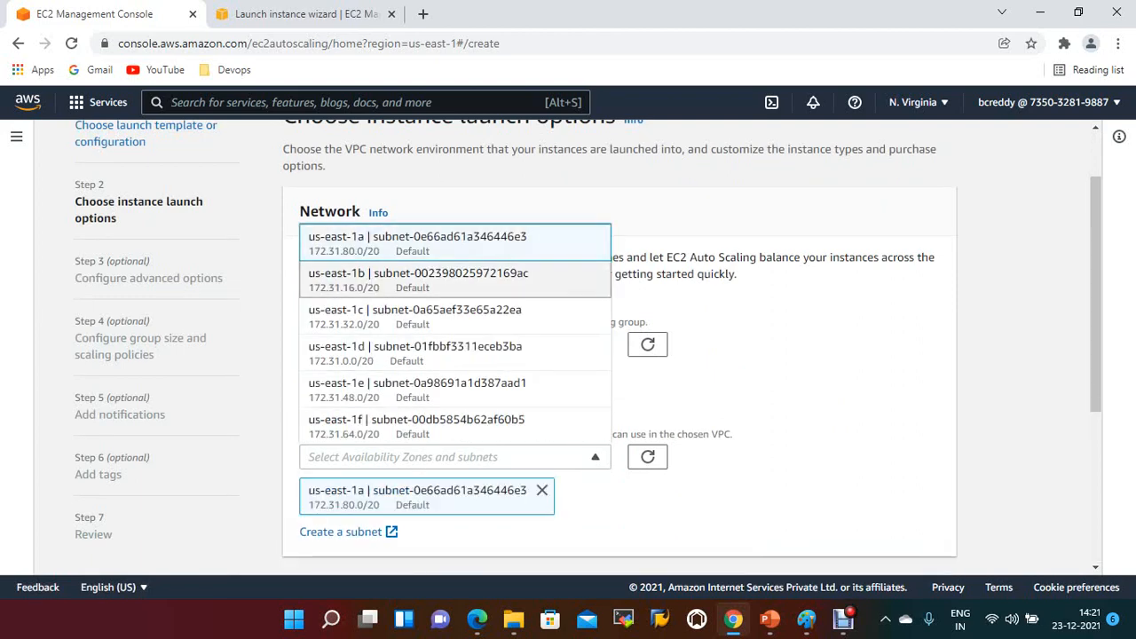
click(455, 280)
click(454, 316)
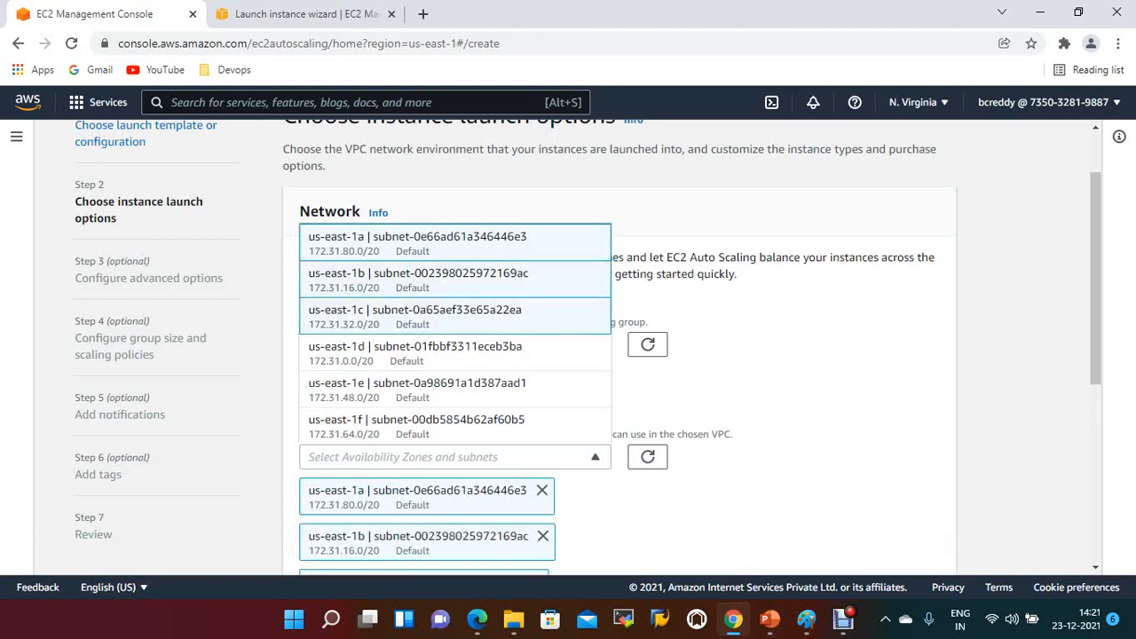
click(781, 390)
scroll(781, 391, down, 2)
scroll(589, 373, down, 1)
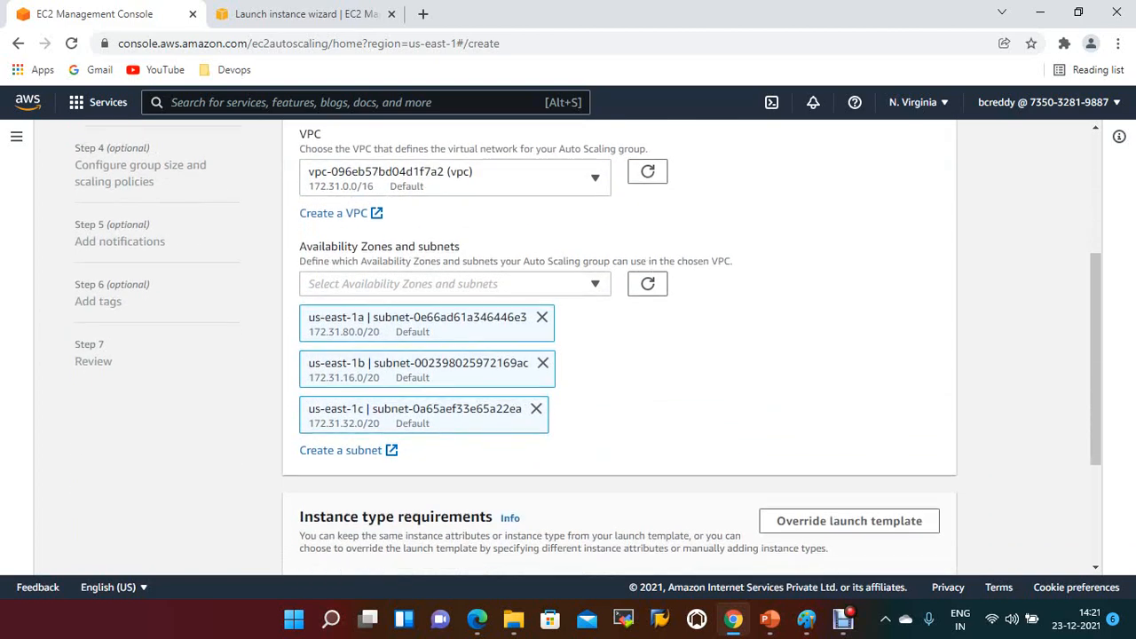
scroll(589, 373, down, 1)
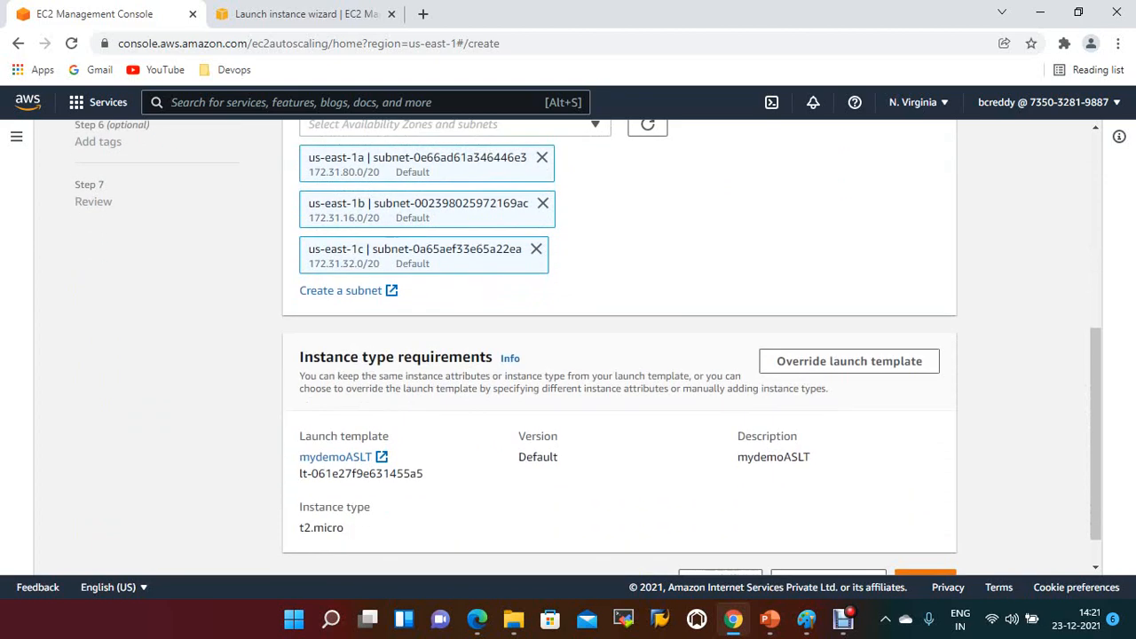
scroll(589, 373, down, 1)
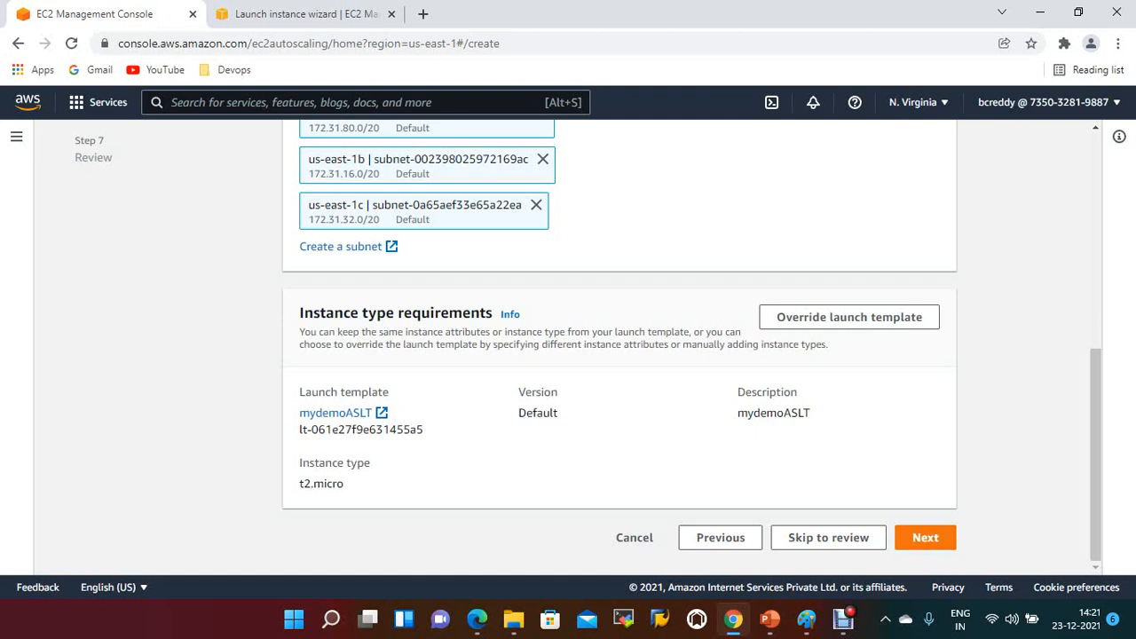
click(925, 538)
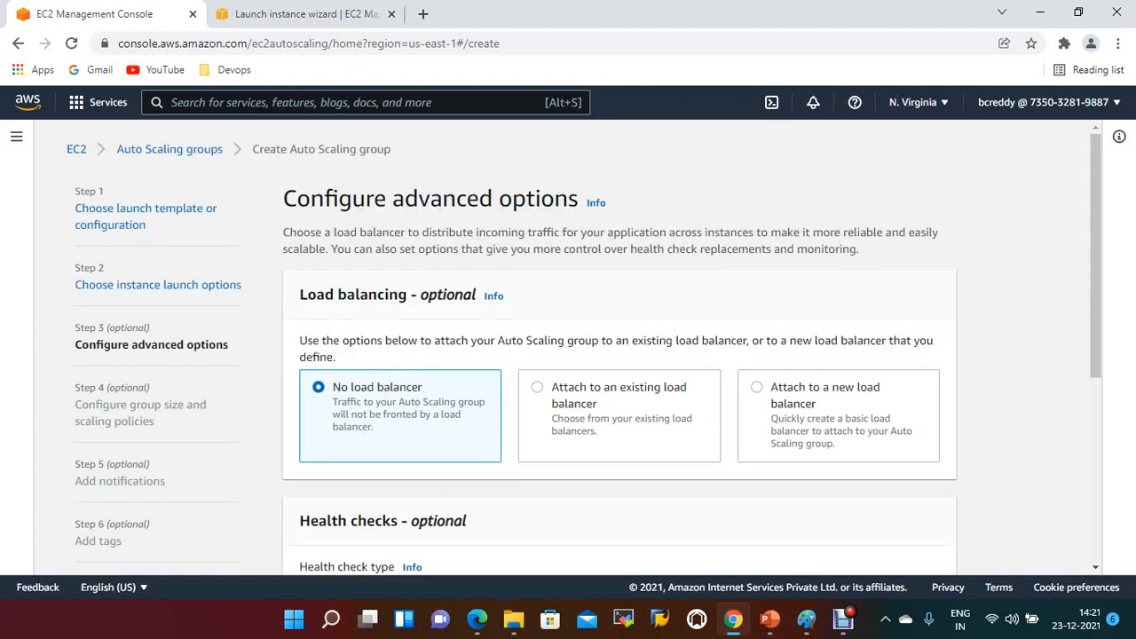
- Set the health check grace period to 10 seconds and proceed to the group size and scaling policies
scroll(604, 346, down, 1)
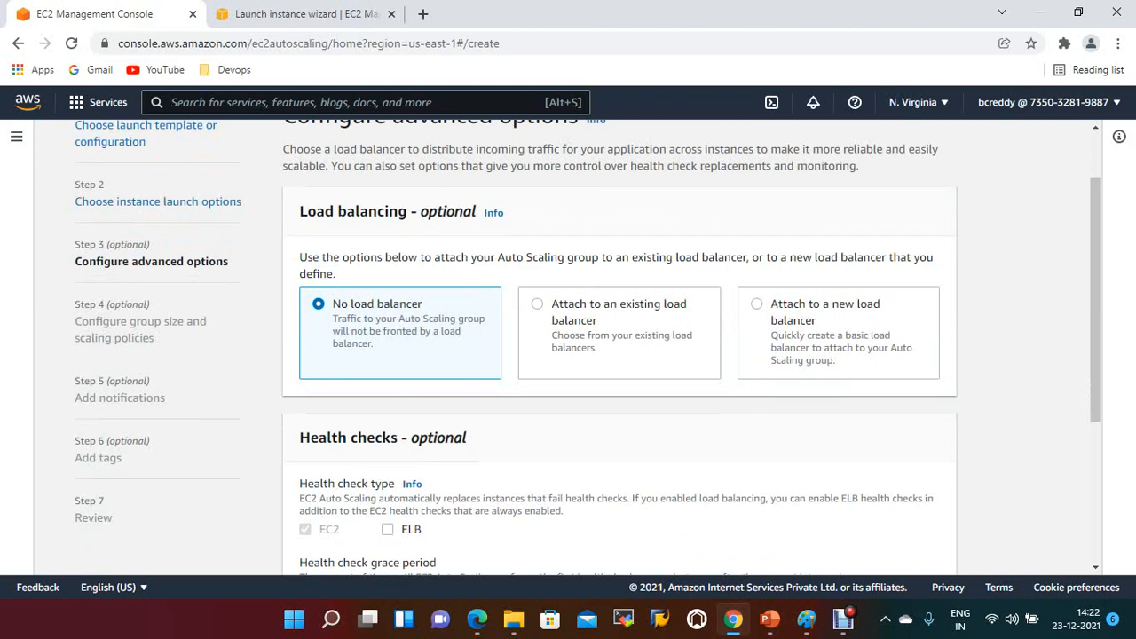
scroll(604, 347, down, 3)
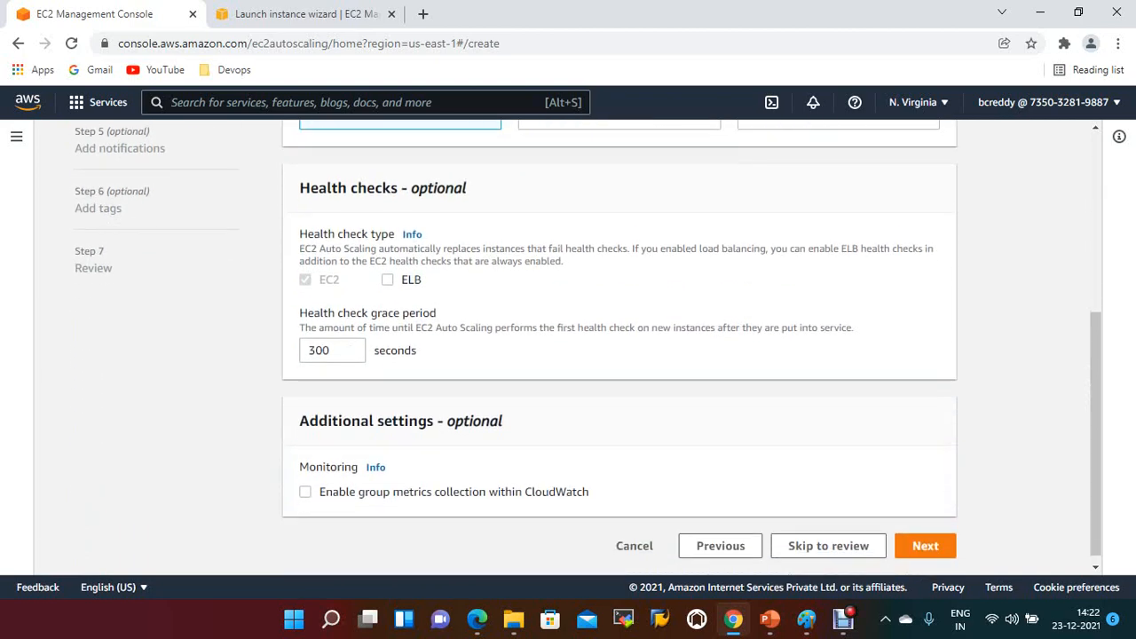
drag(331, 350, 306, 350)
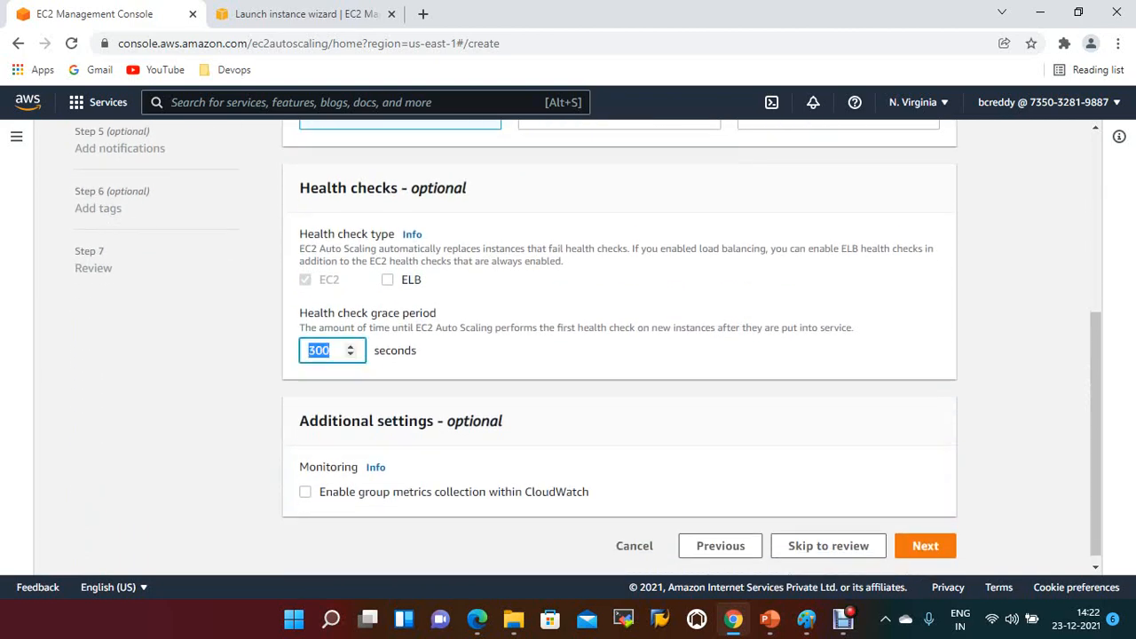
text(10)
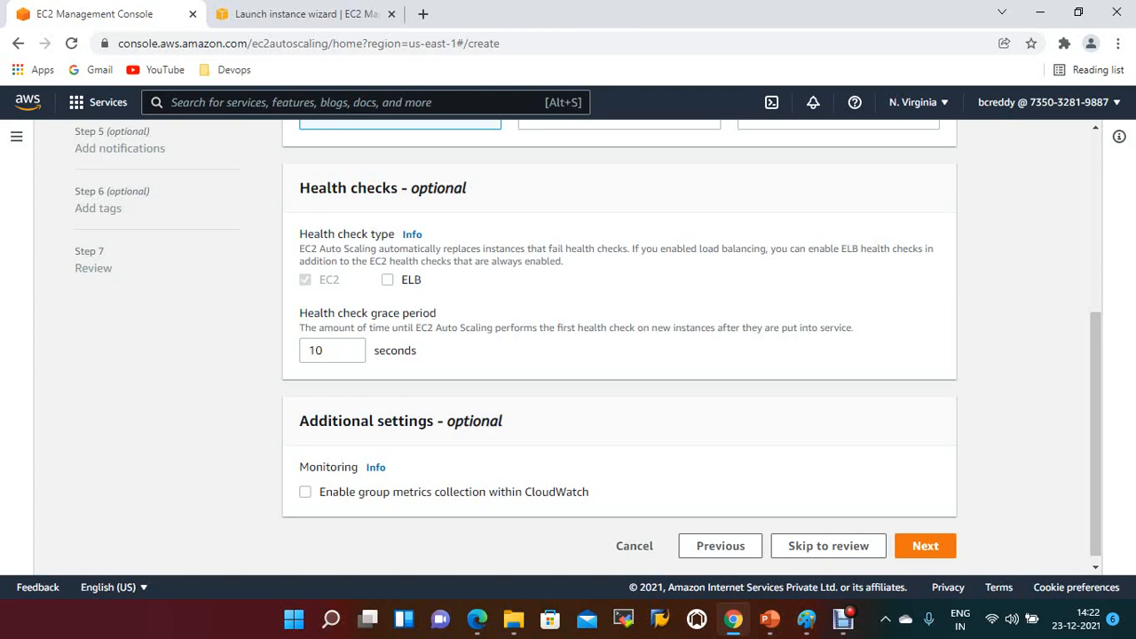
click(925, 546)
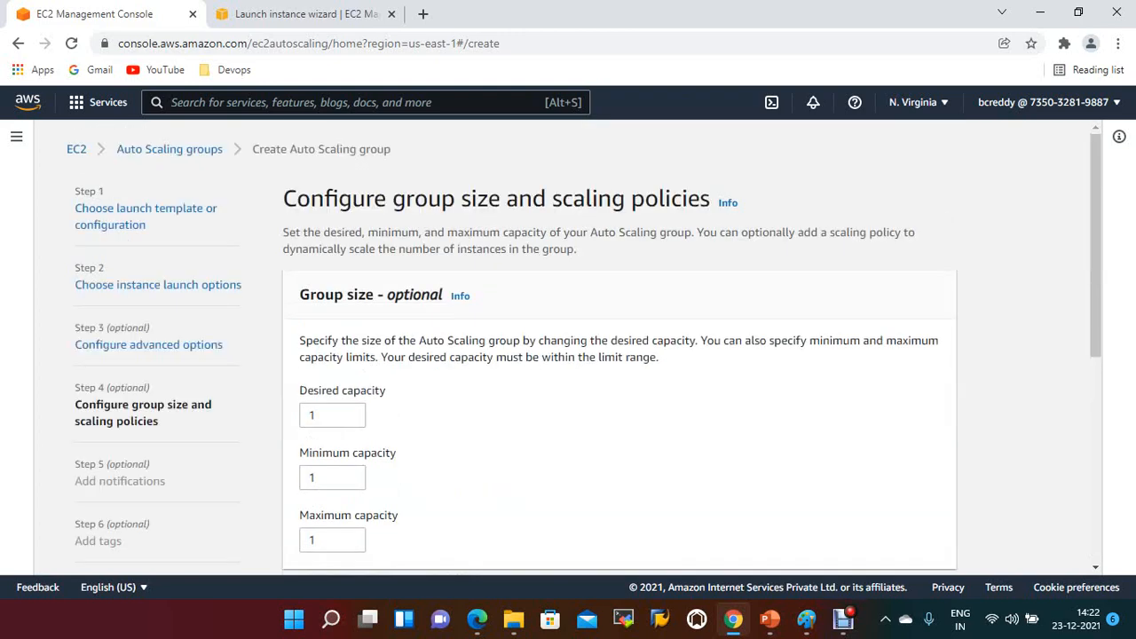
- Set the group's desired capacity to 3 and its maximum capacity to 6
scroll(619, 355, down, 1)
click(322, 332)
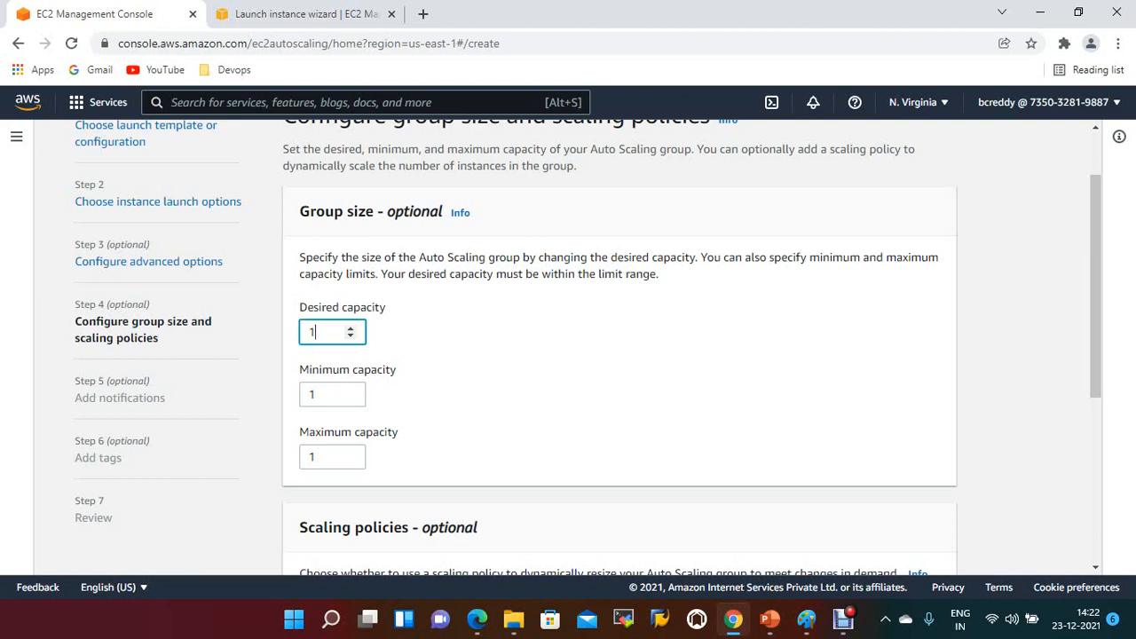
key(BackSpace)
text(3)
click(323, 457)
key(BackSpace)
text(6)
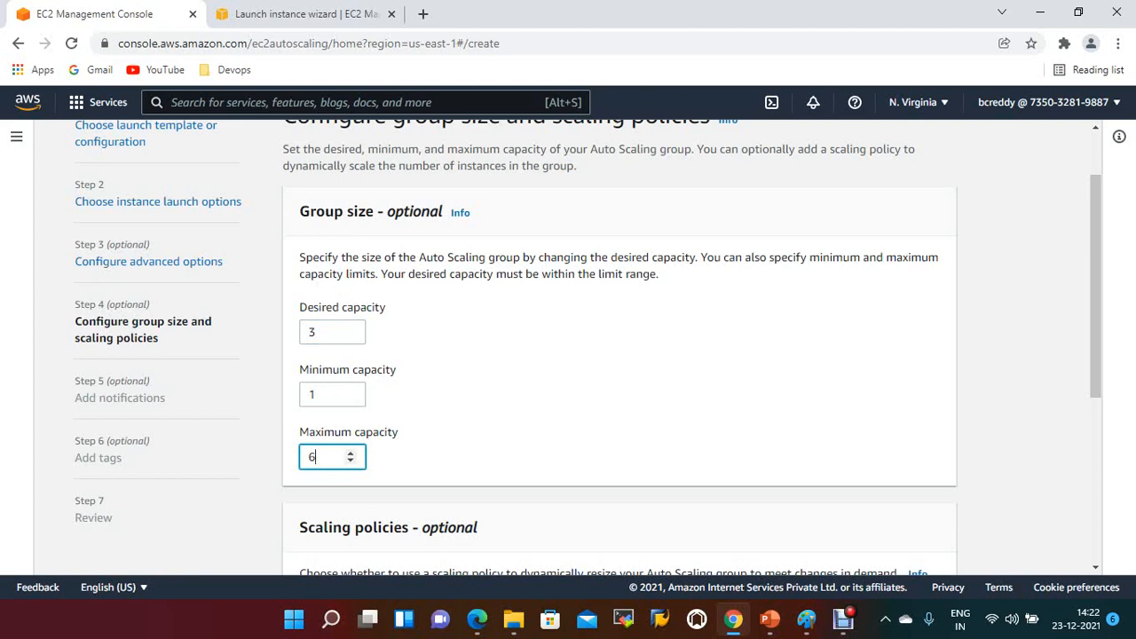
- Keep the scaling policy at None without scale-in protection and proceed past notifications to the tags step
scroll(568, 355, down, 2)
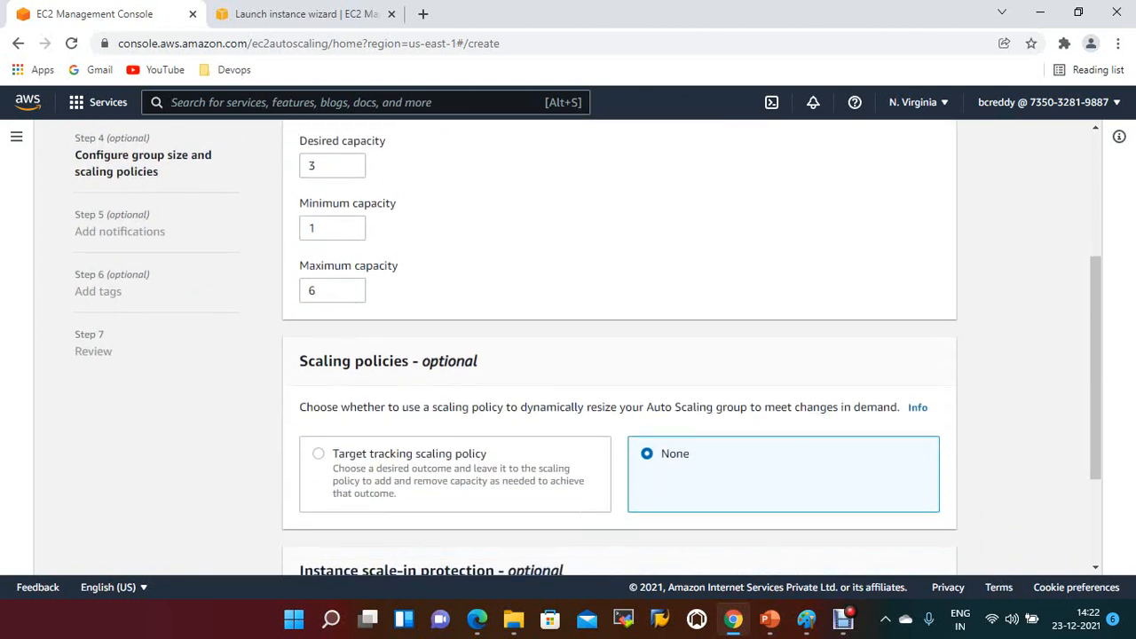
scroll(568, 355, down, 1)
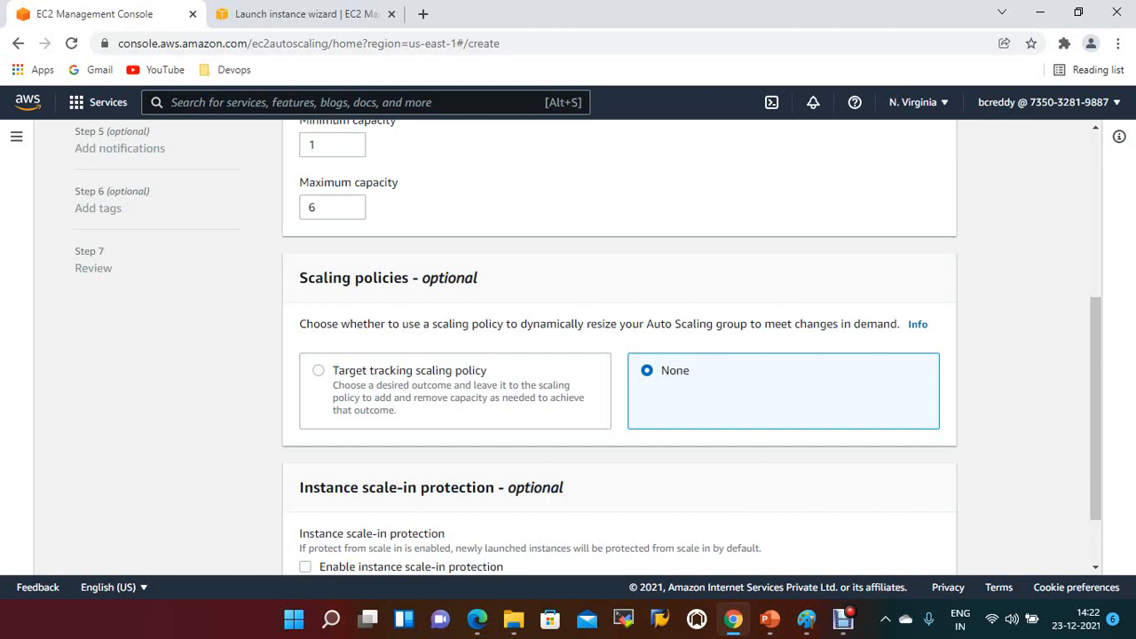
scroll(568, 355, down, 1)
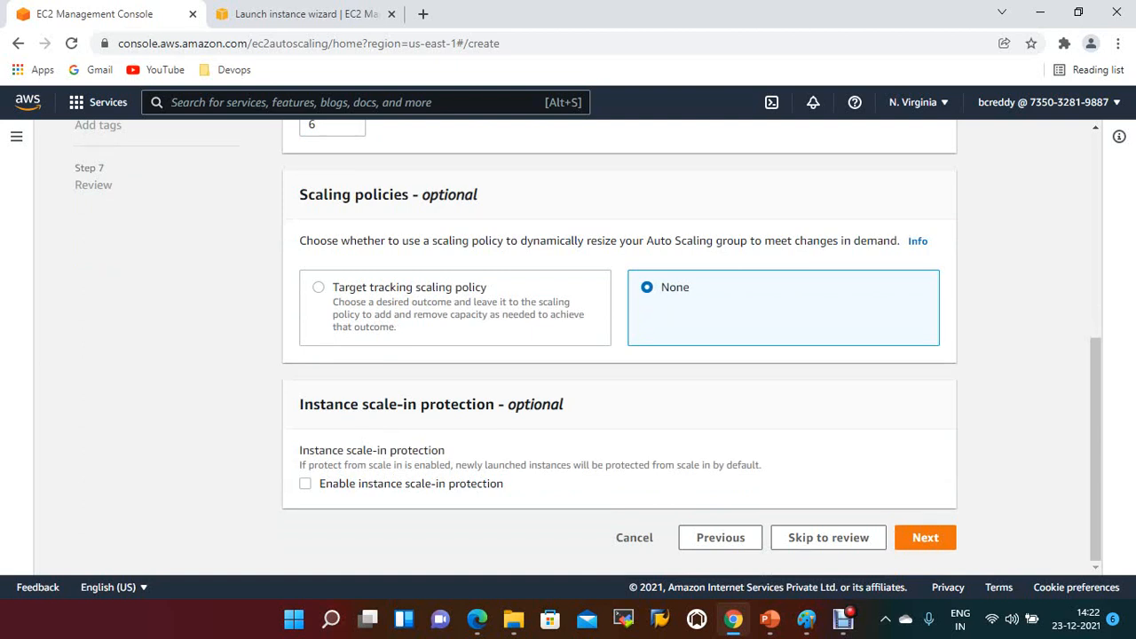
click(925, 538)
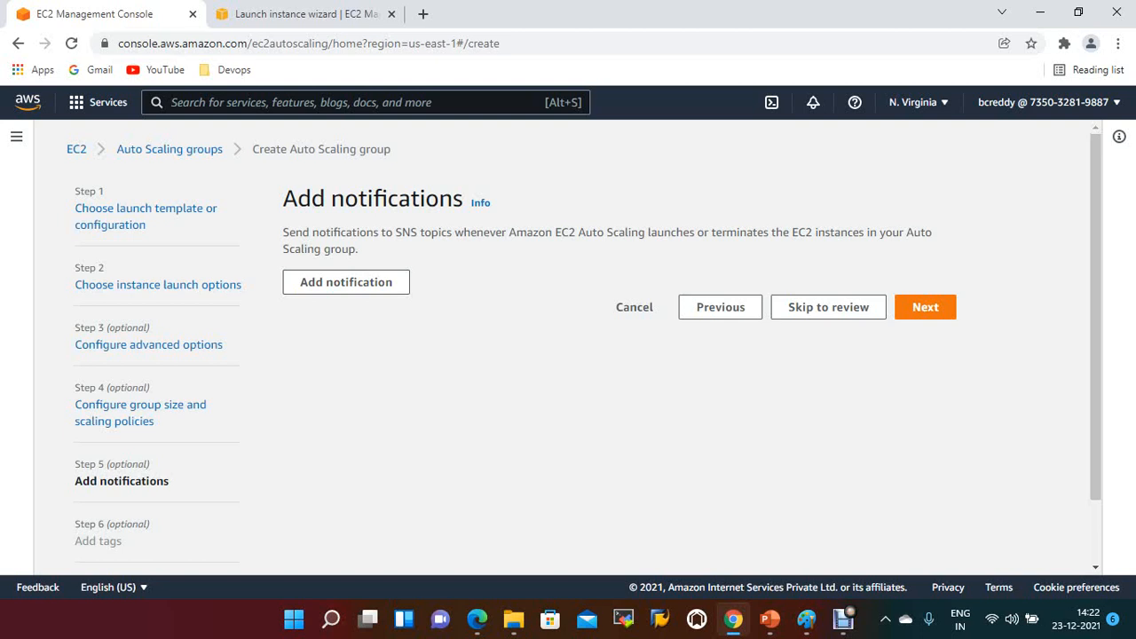
click(925, 307)
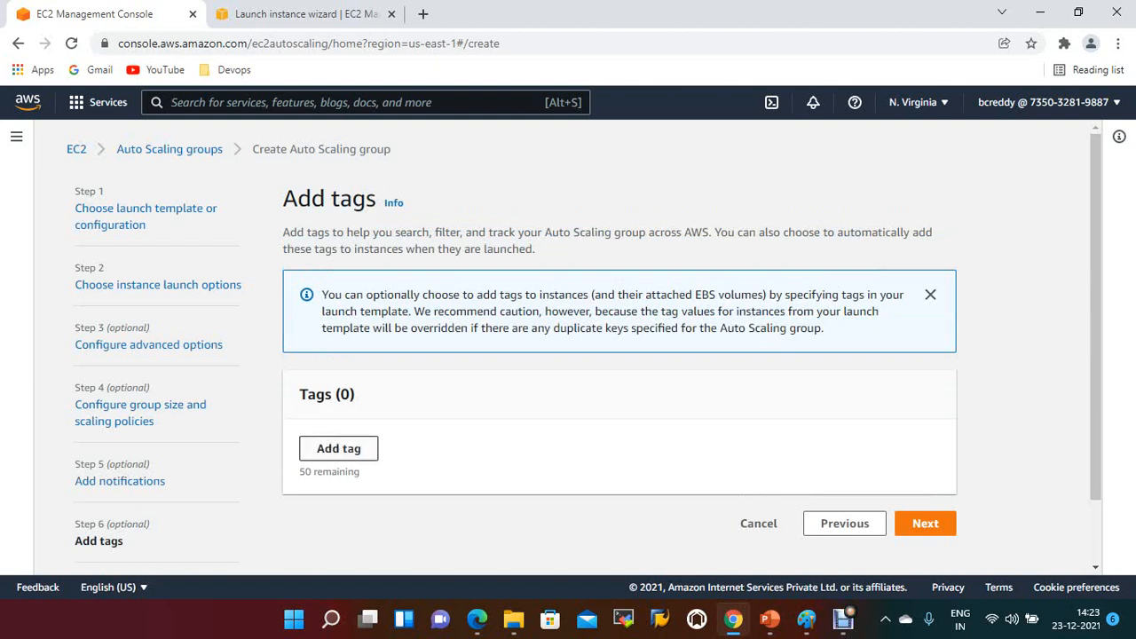
- Add a tag to the Auto Scaling group with the key Name
click(339, 448)
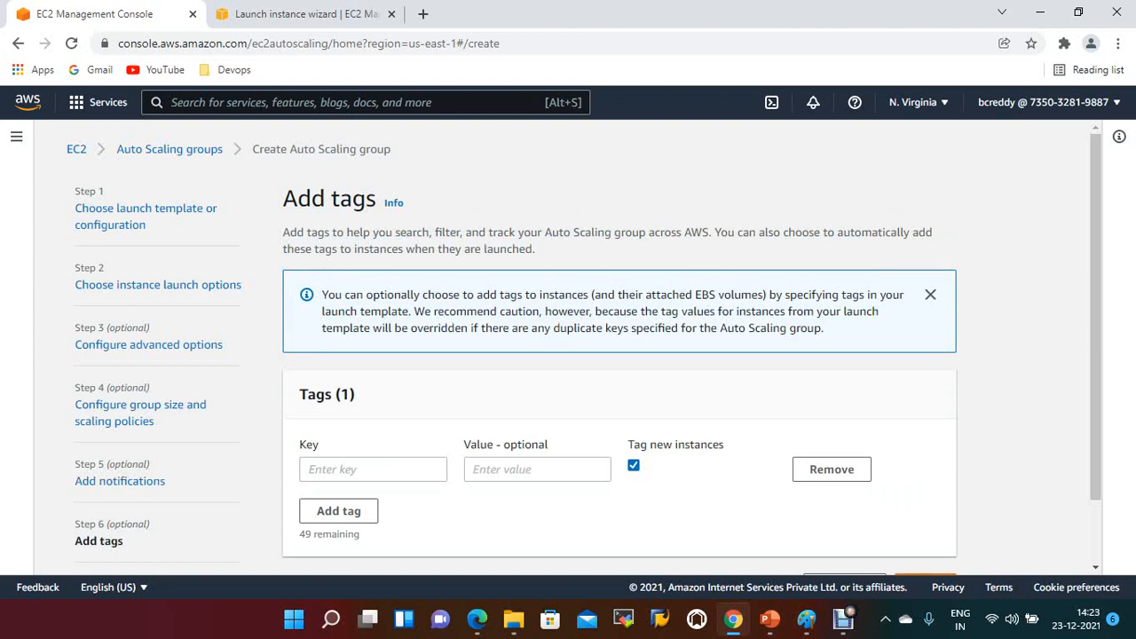
click(356, 470)
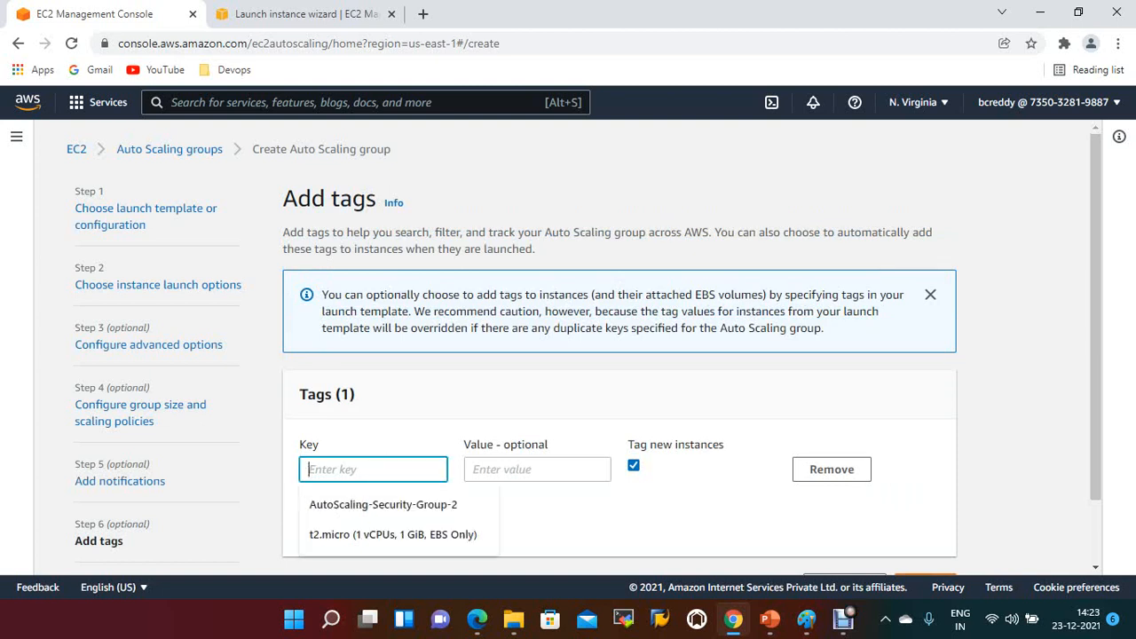
text(name)
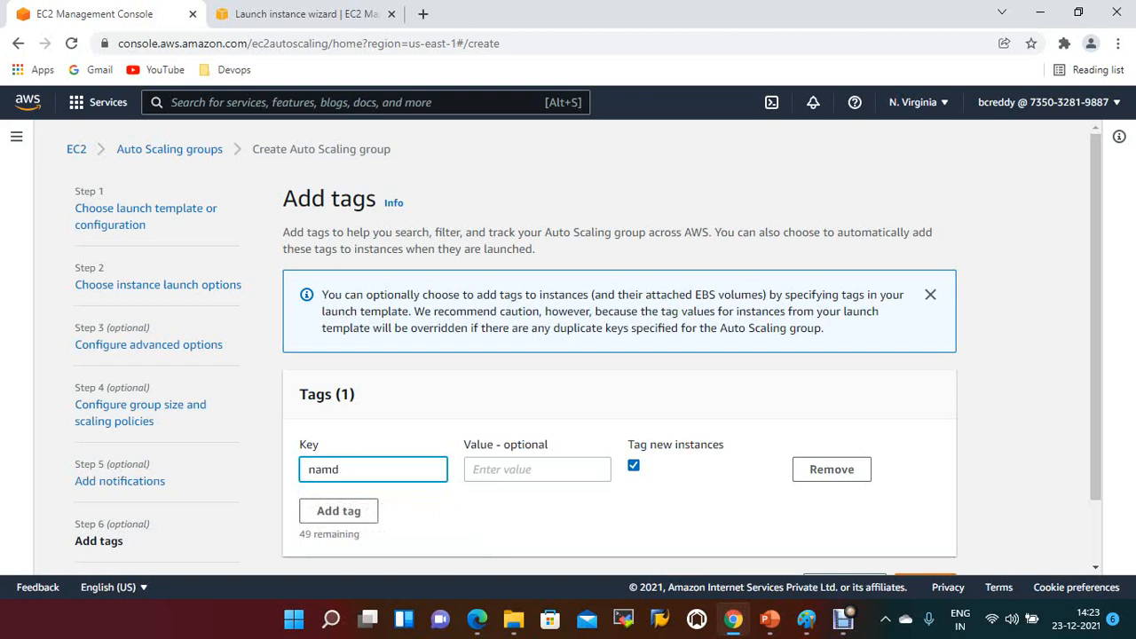
key(BackSpace)
key(BackSpace)
key(BackSpace)
key(BackSpace)
text(me)
- Give the Name tag the value DevASLT and proceed to the end of the review page
click(538, 469)
text(D)
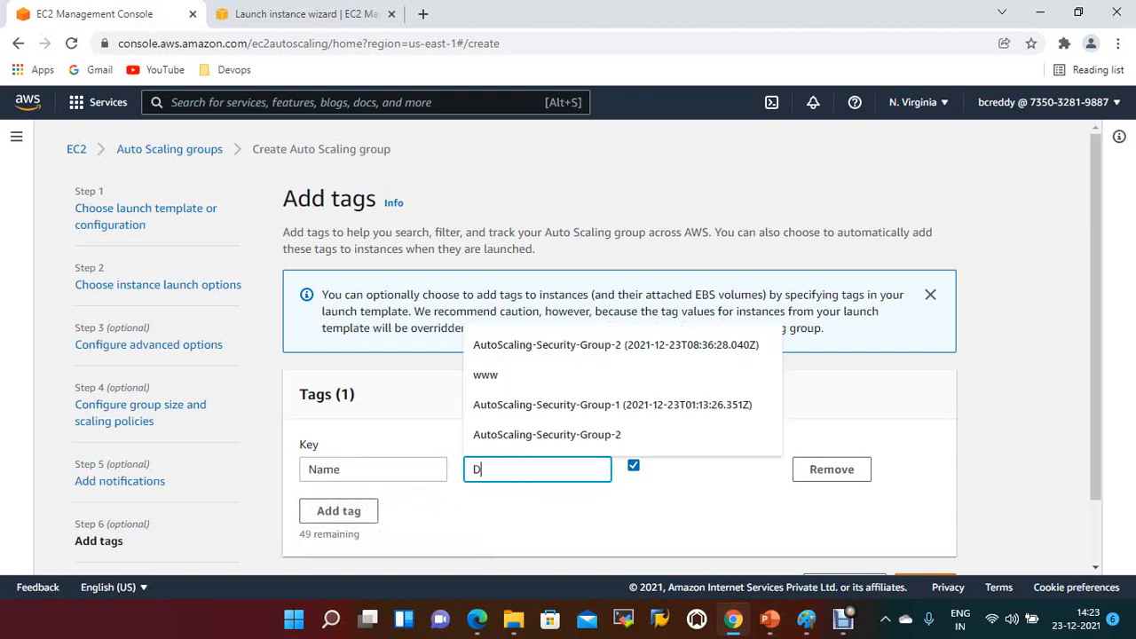
text(evAUS)
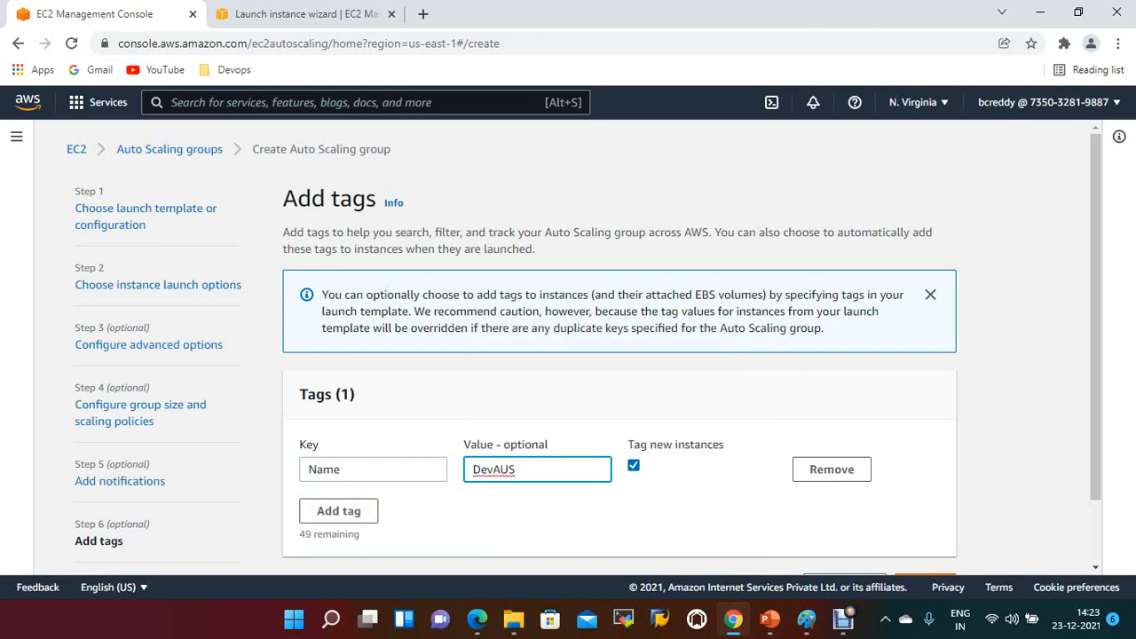
key(BackSpace)
key(BackSpace)
text(SLT)
scroll(923, 509, down, 2)
click(926, 510)
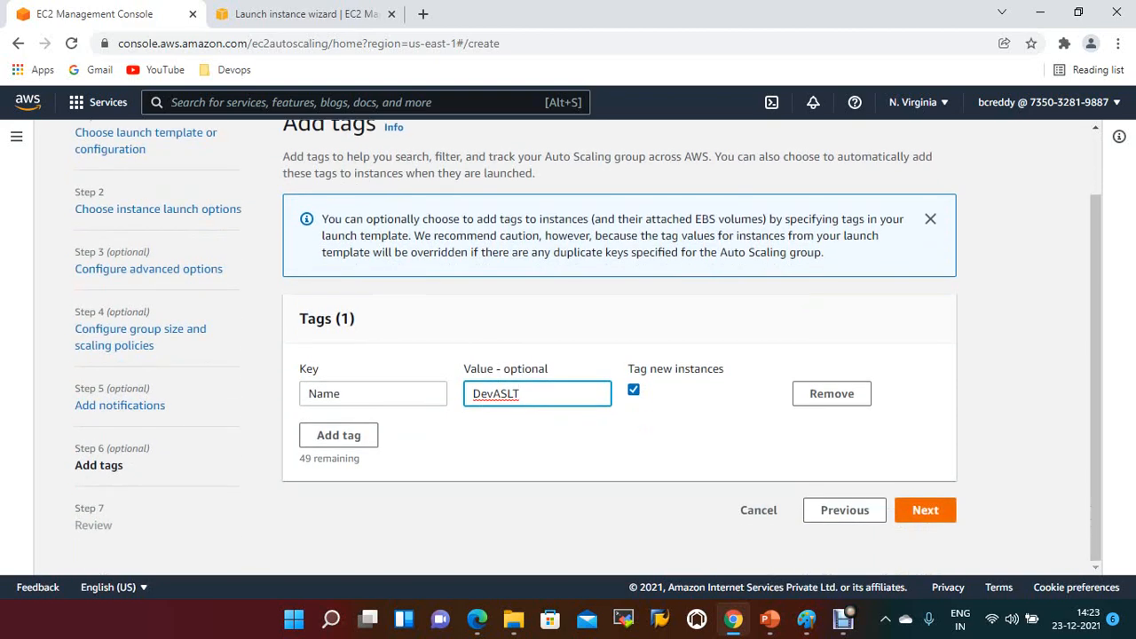
scroll(620, 346, down, 15)
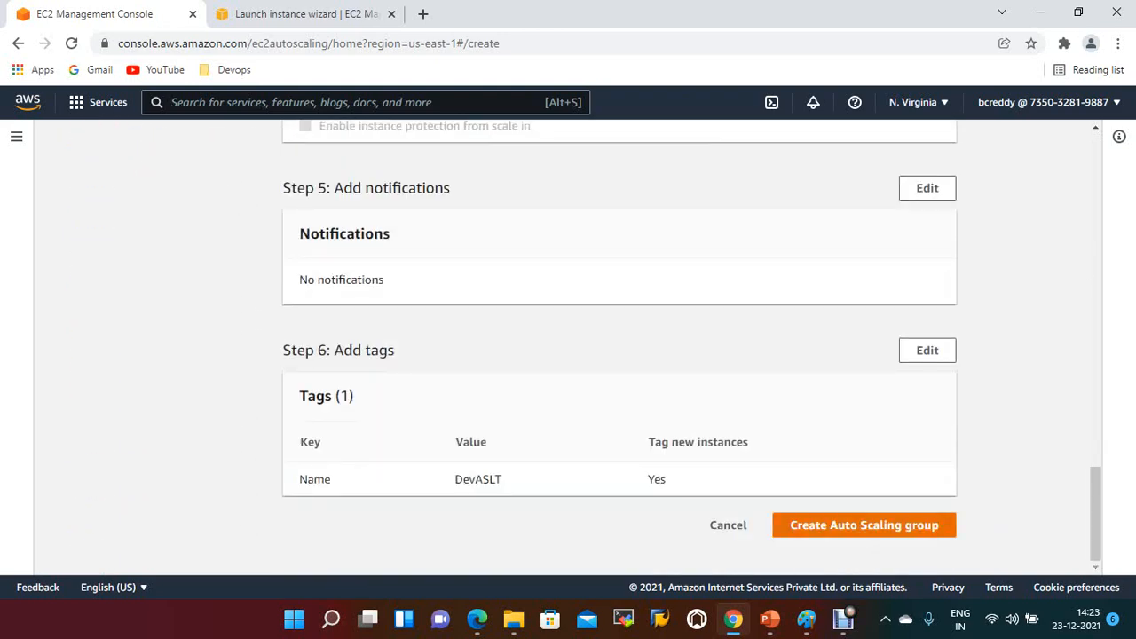
- Create the Auto Scaling group from the review page and refresh the list of Auto Scaling groups
click(864, 525)
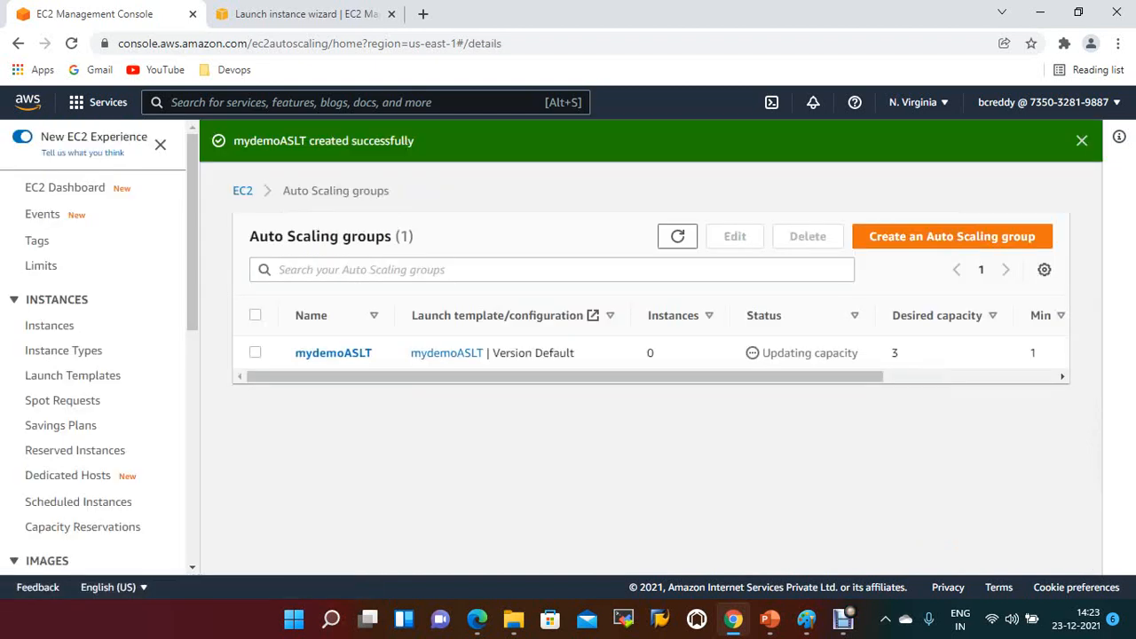
click(677, 236)
click(677, 236)
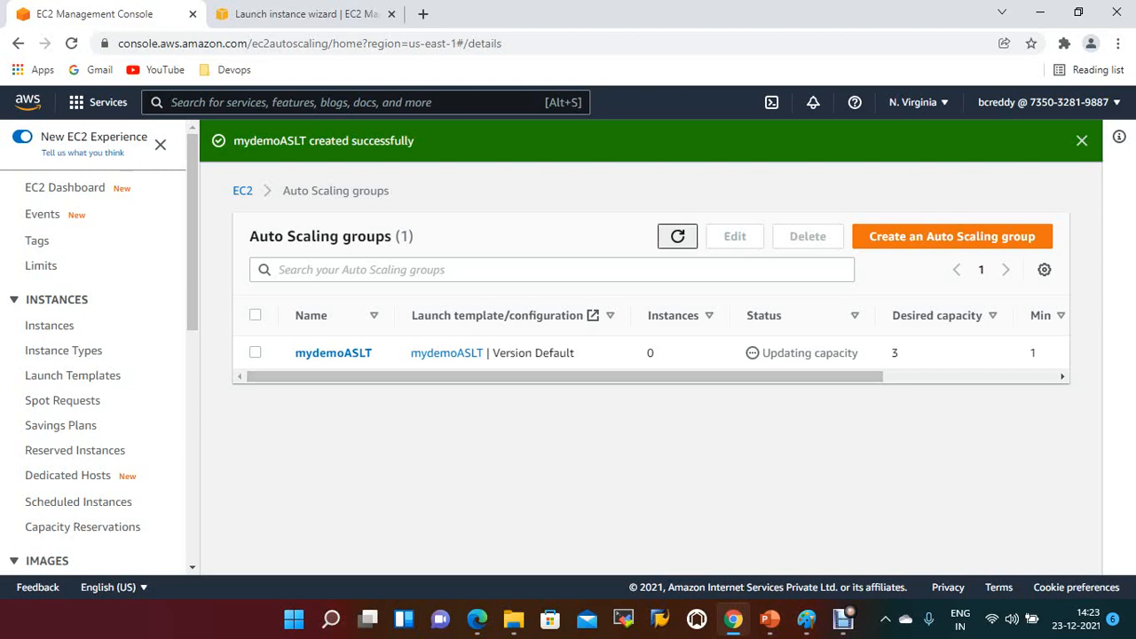
- Leave the launch instance wizard in the other browser tab and open the EC2 instances list there
click(310, 14)
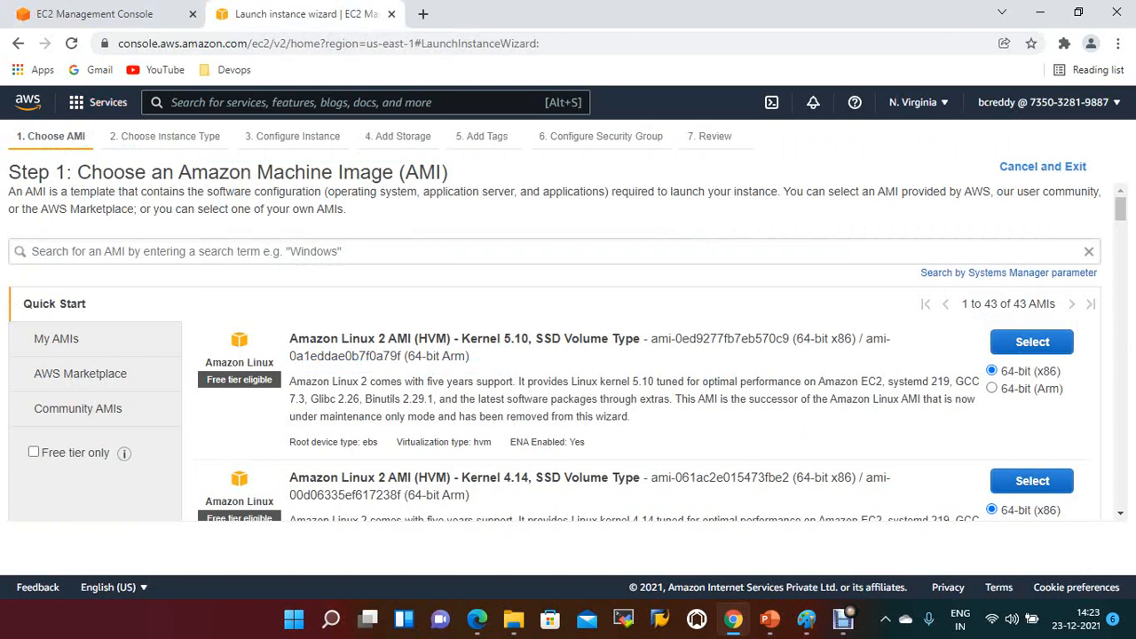
click(102, 103)
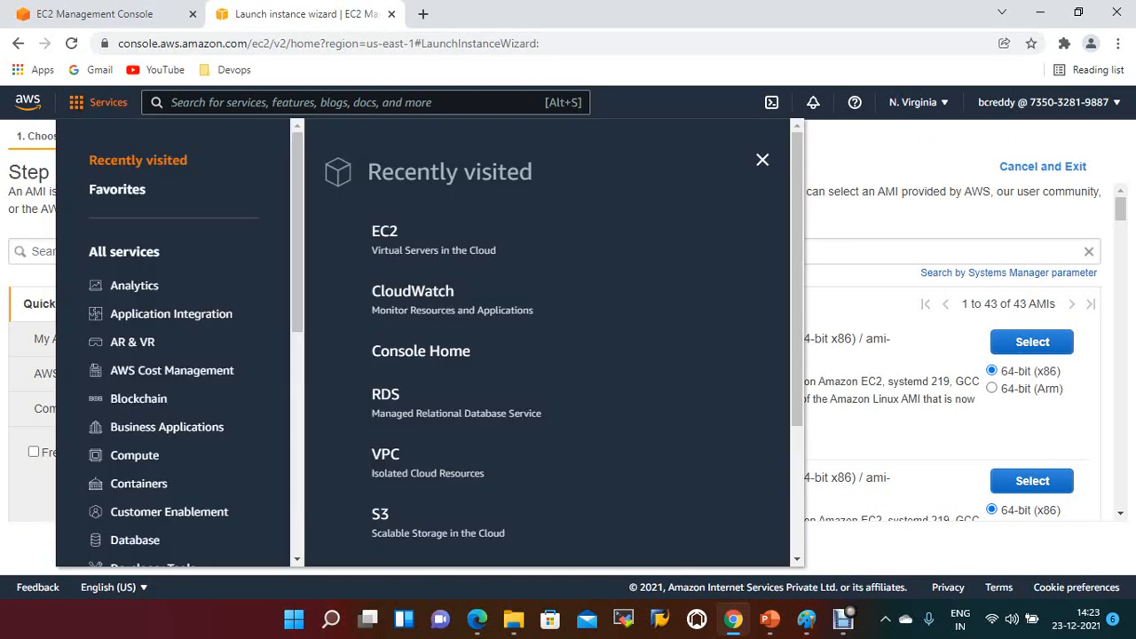
click(384, 231)
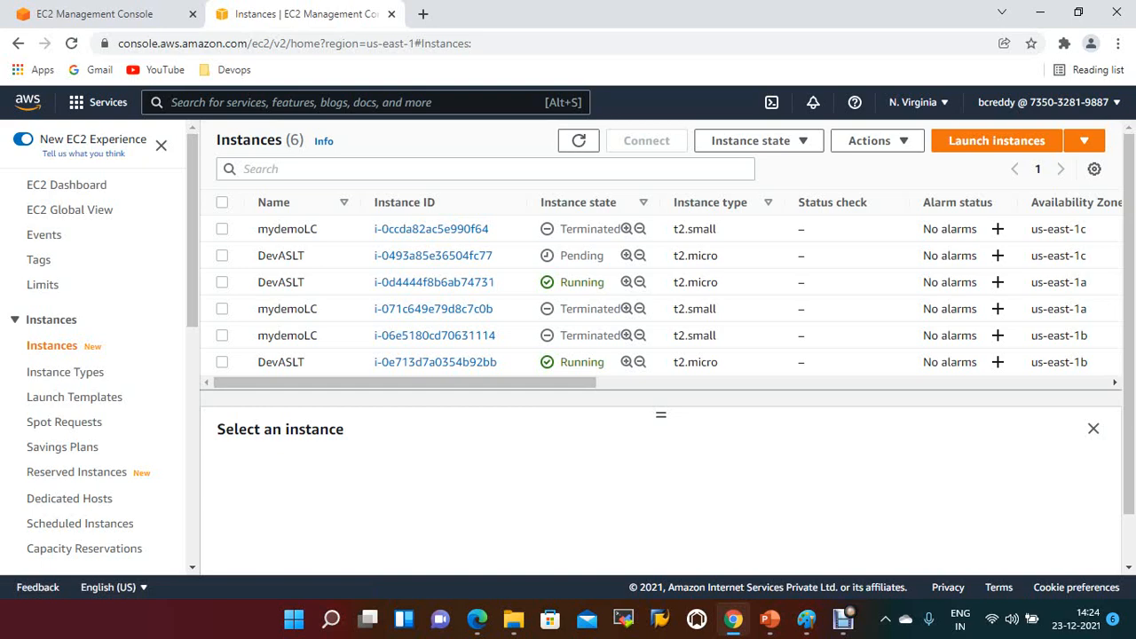
click(372, 168)
text(int)
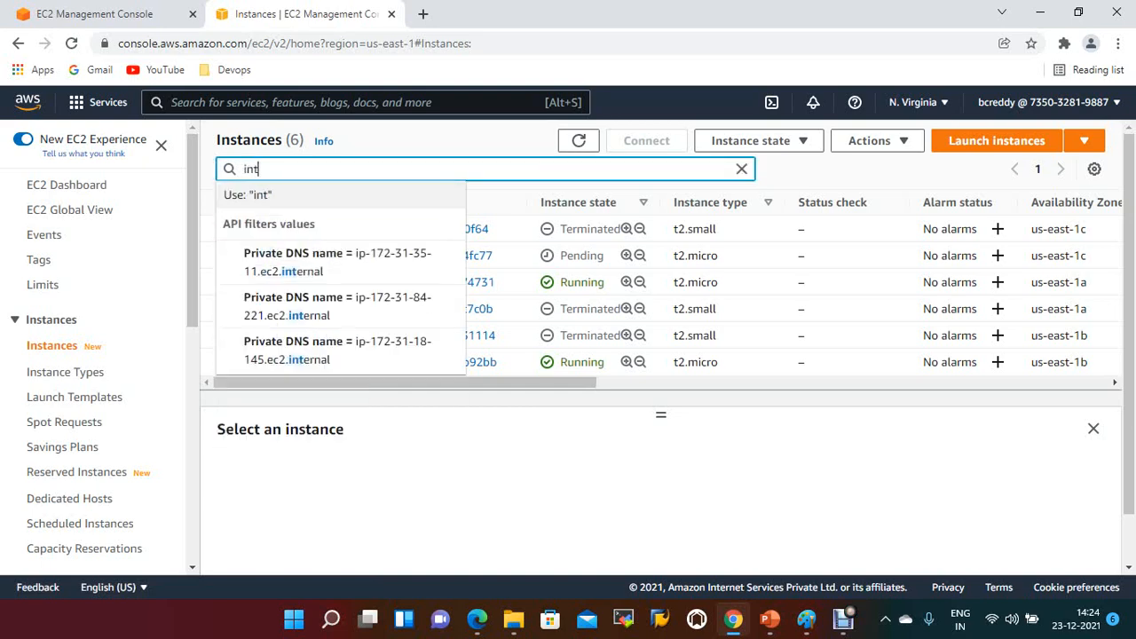
text(stance)
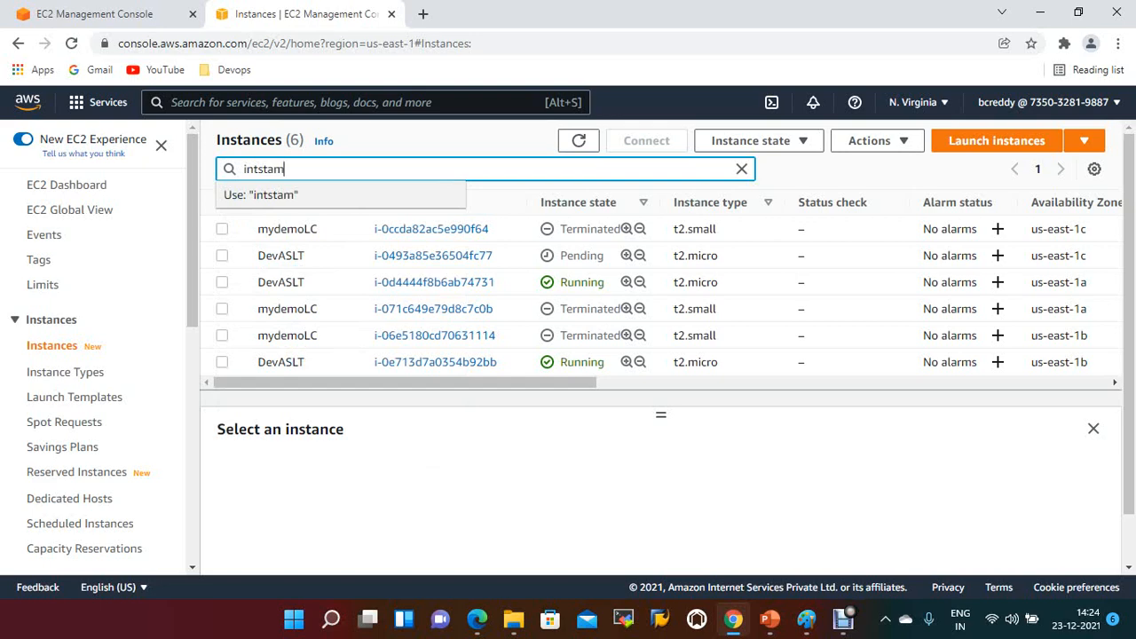
key(BackSpace)
key(BackSpace)
key(BackSpace)
key(BackSpace)
key(BackSpace)
key(BackSpace)
key(BackSpace)
key(BackSpace)
key(BackSpace)
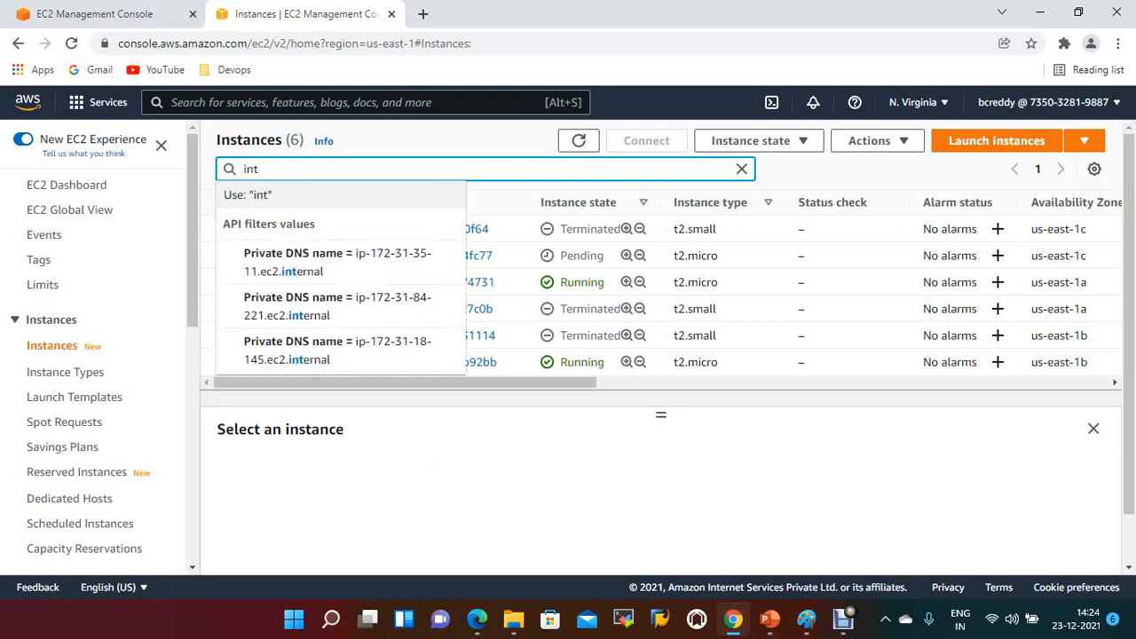
- Filter the instances list by Instance state = running and refresh it to check the group's launched instances
text(r)
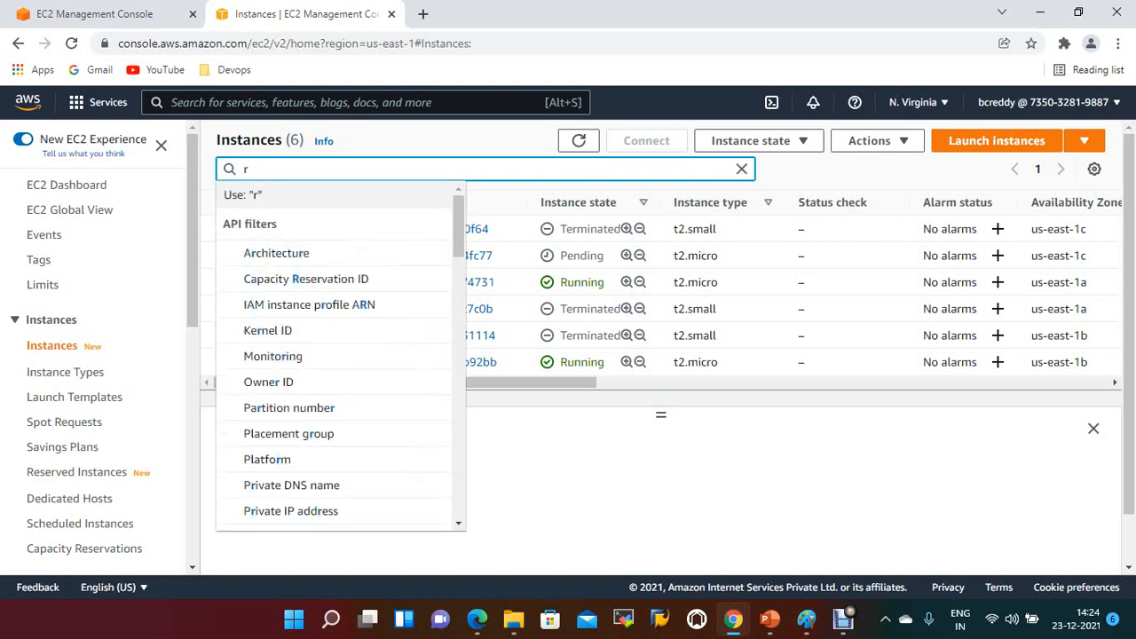
text(unn)
key(Down)
key(Down)
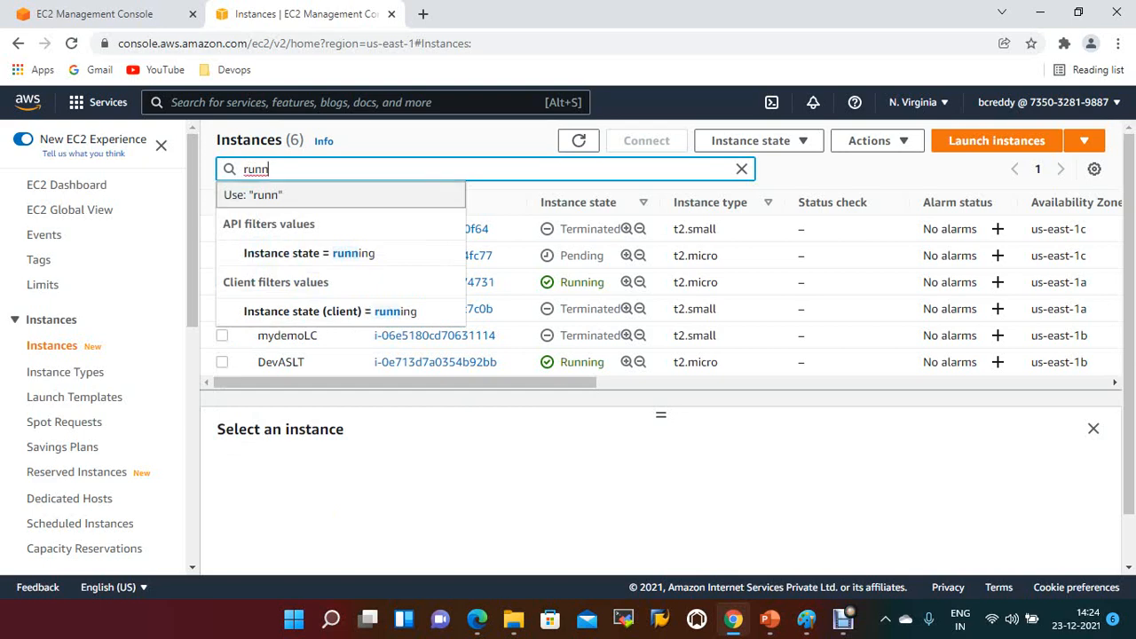
key(Return)
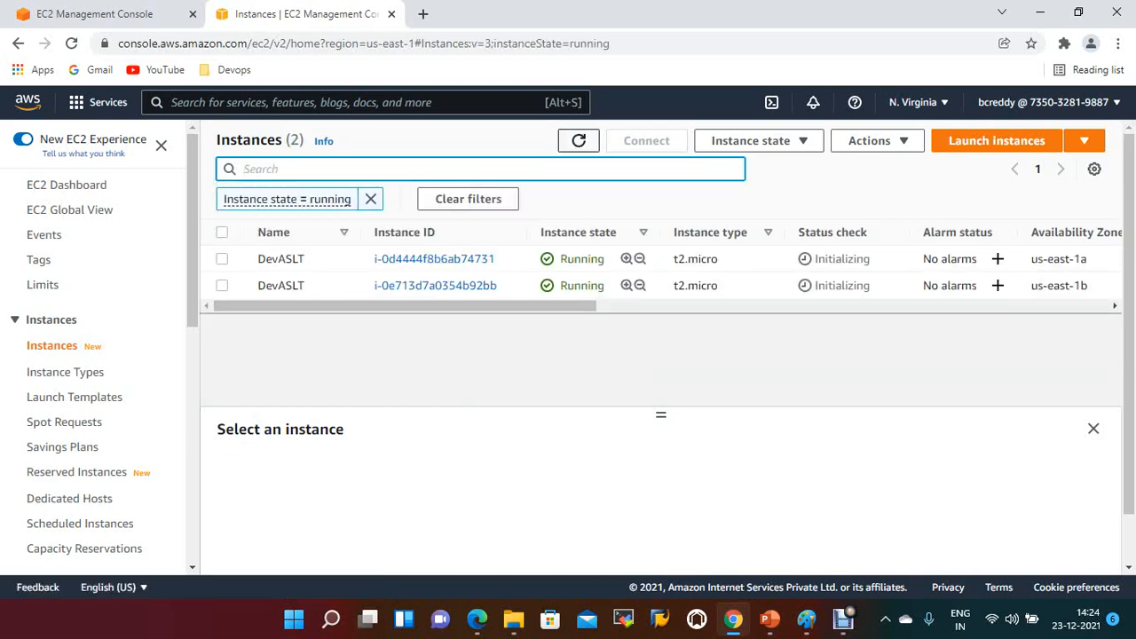
click(579, 142)
click(579, 141)
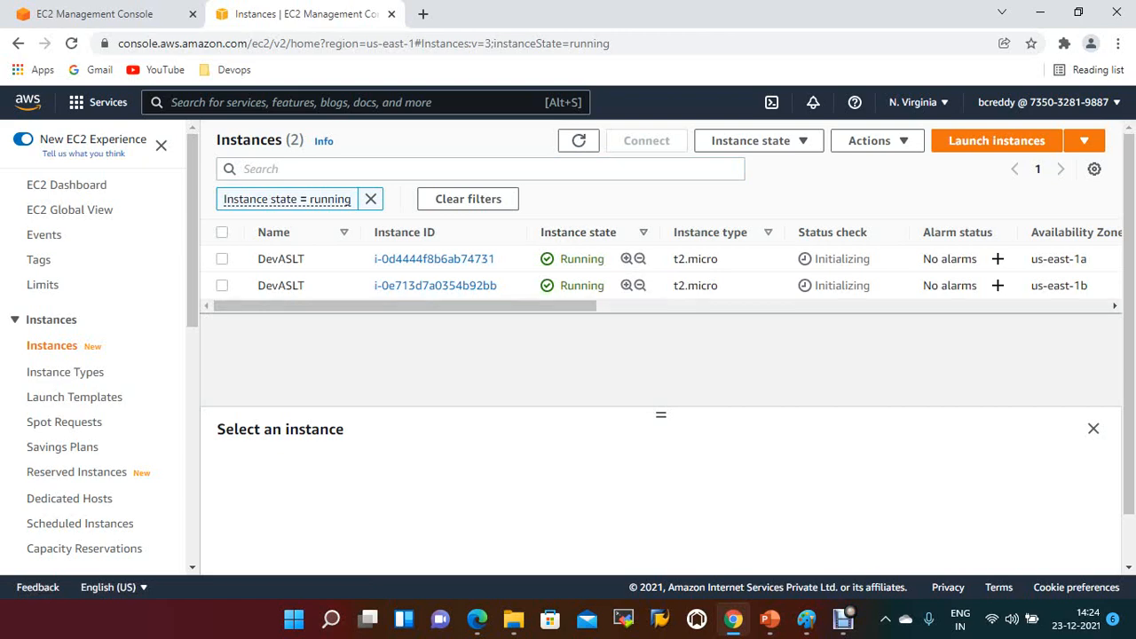
click(579, 141)
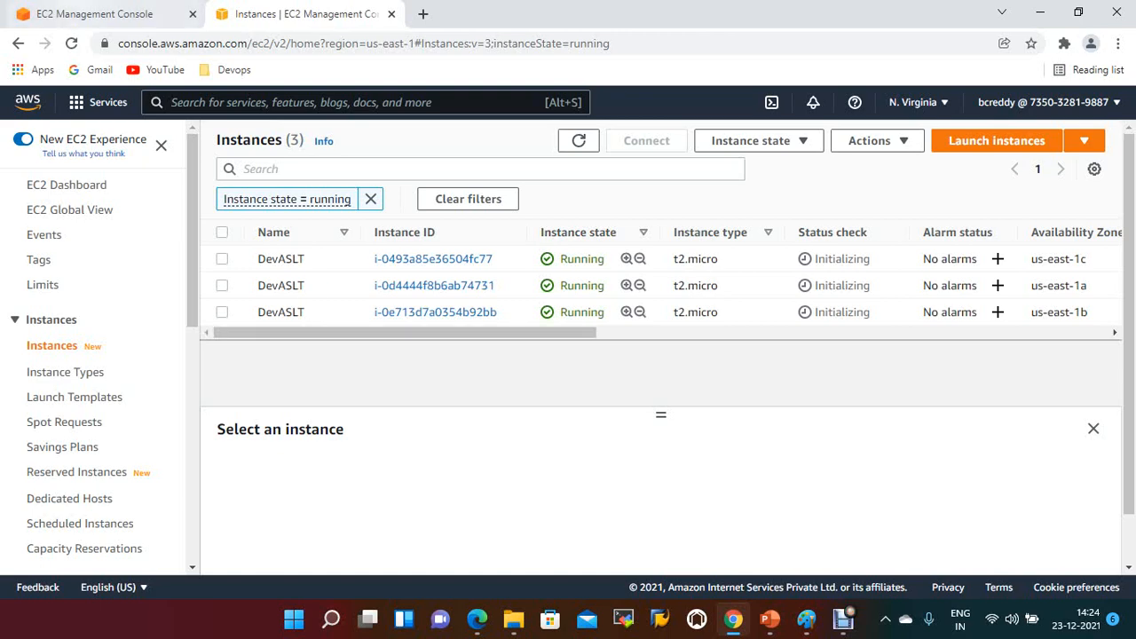
- Return to the Auto Scaling groups list, refresh it, and review the group details and launch template of mydemoASLT
click(100, 14)
click(677, 237)
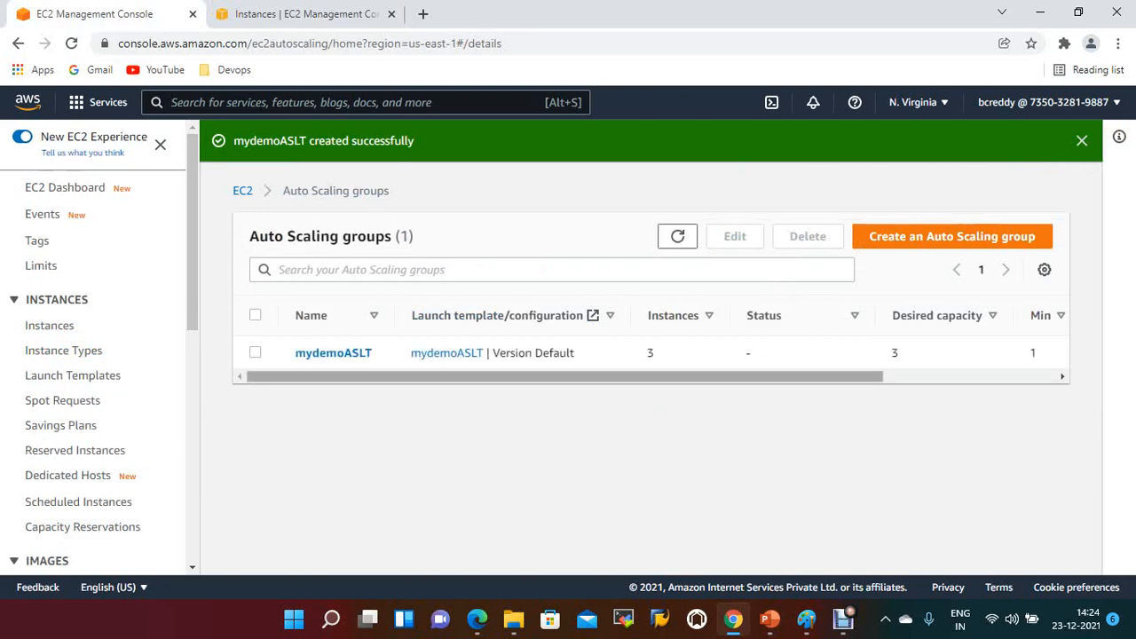
click(333, 352)
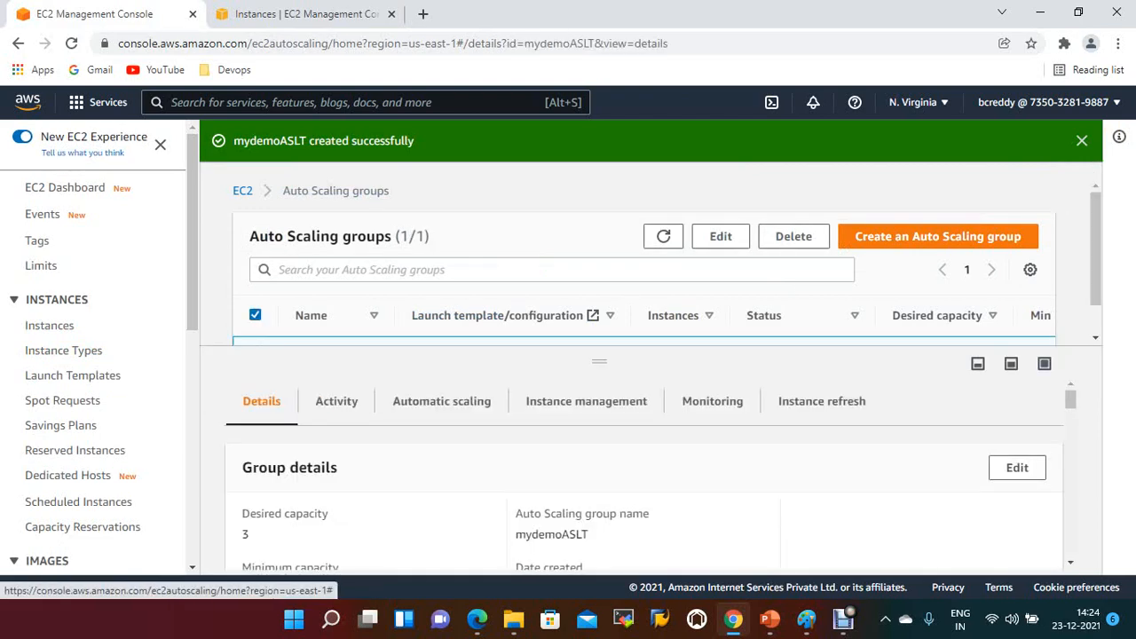
scroll(644, 479, down, 1)
scroll(644, 479, up, 1)
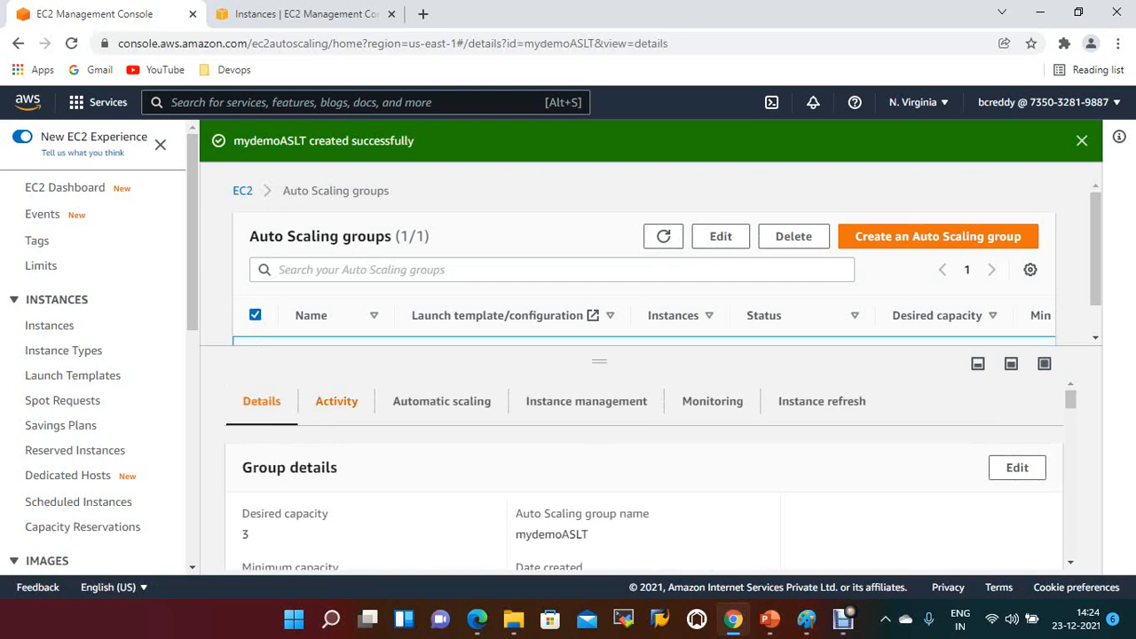
scroll(645, 480, down, 5)
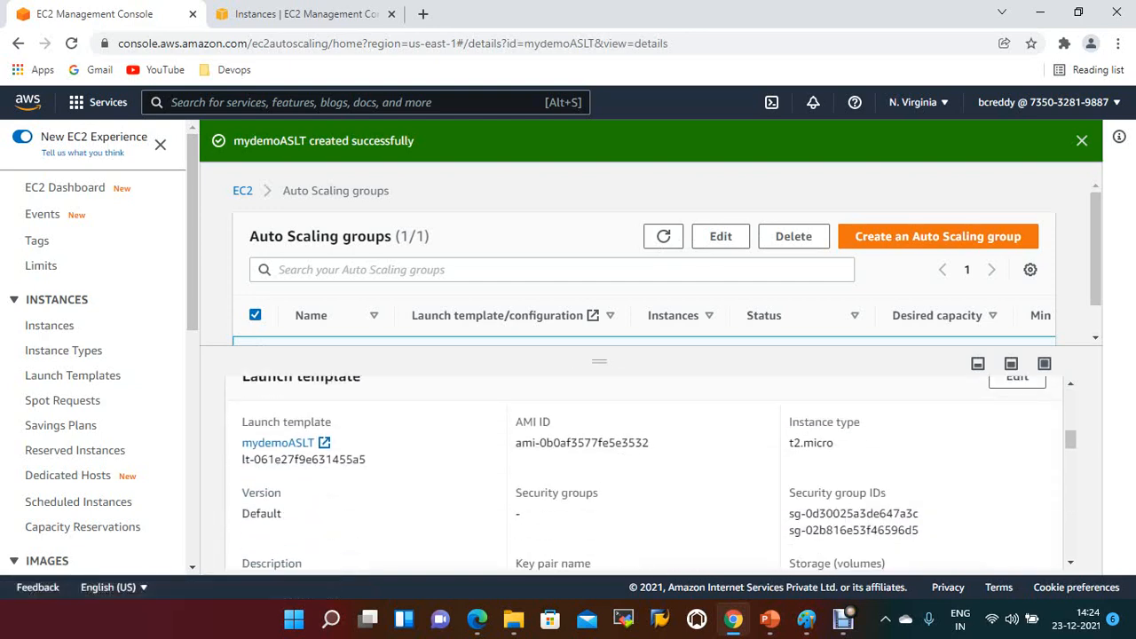
scroll(645, 479, up, 5)
- Review the activity notifications and activity history of the mydemoASLT group
click(336, 402)
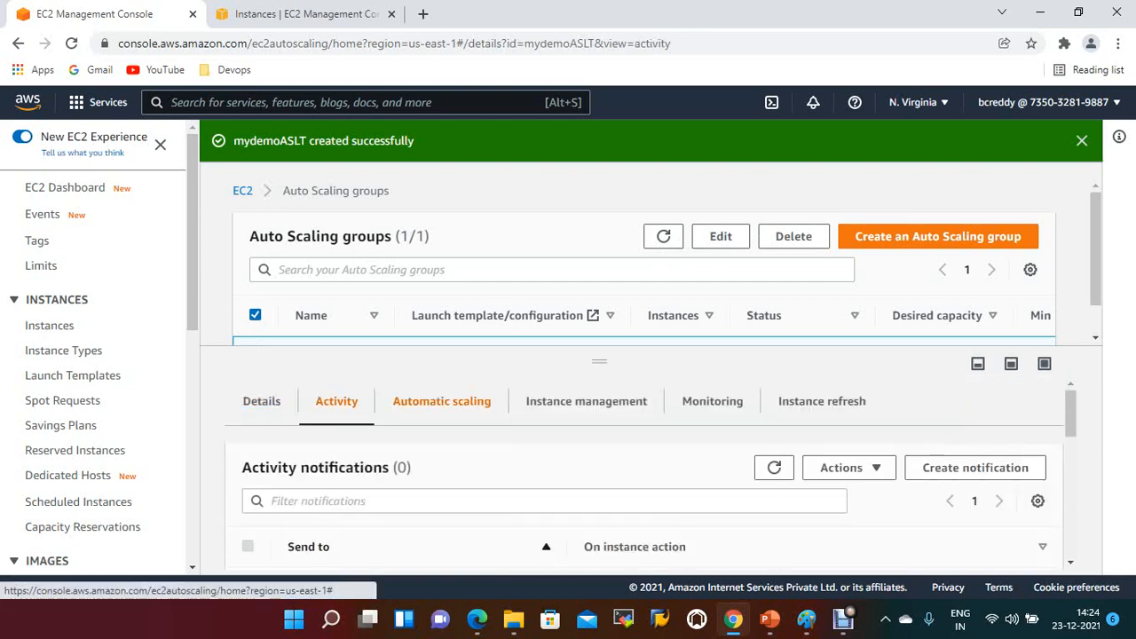
scroll(644, 470, down, 5)
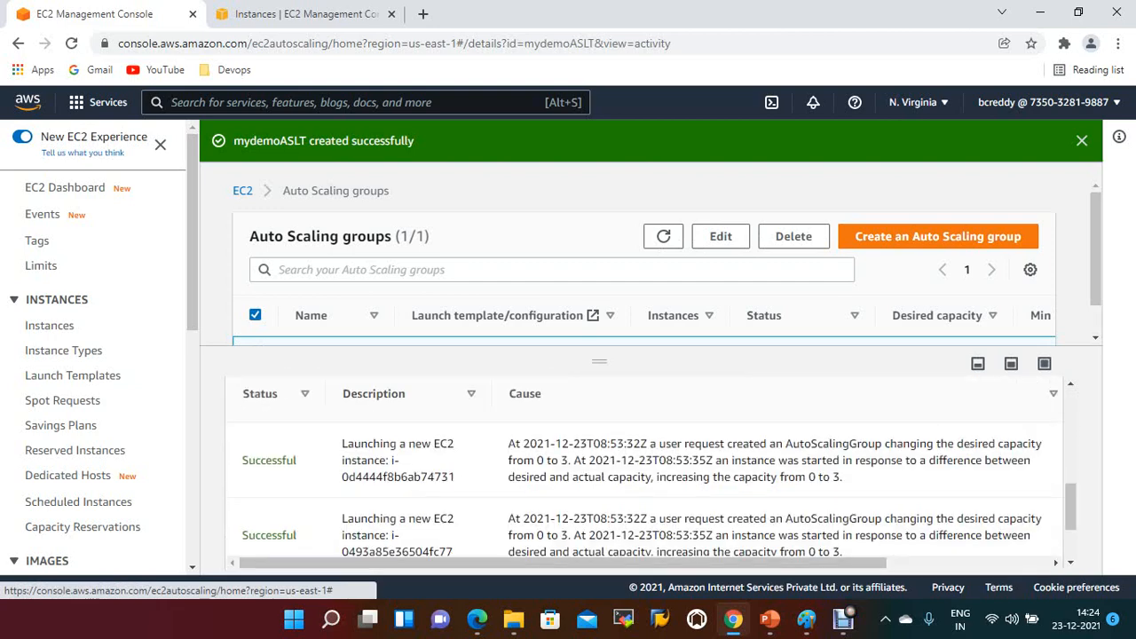
scroll(645, 470, down, 2)
scroll(645, 471, up, 4)
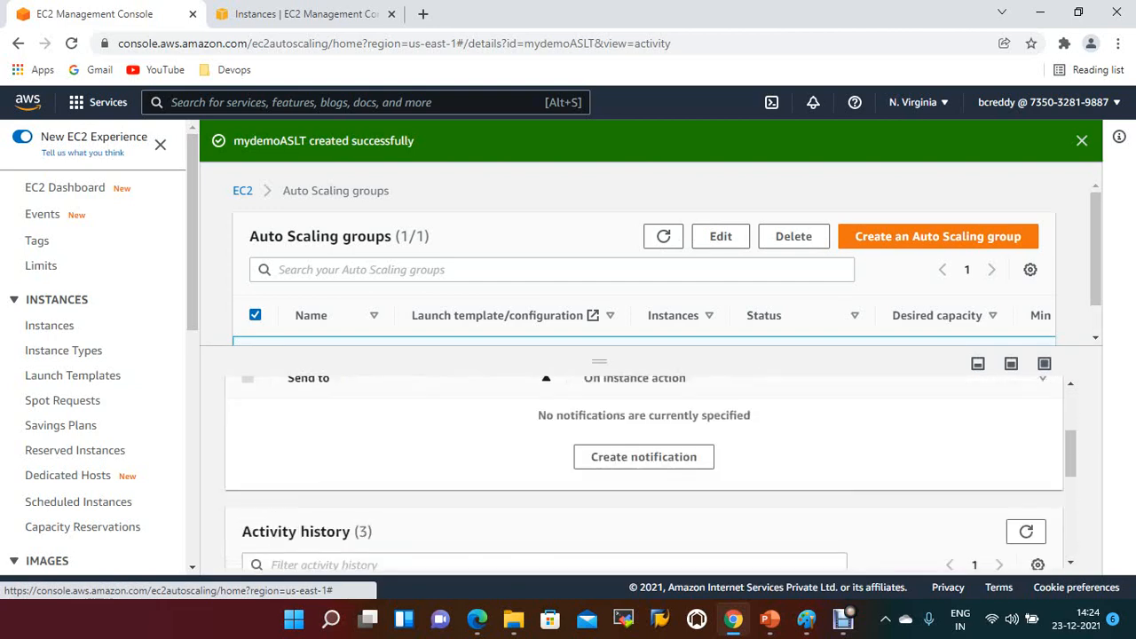
scroll(645, 471, down, 2)
scroll(644, 471, up, 5)
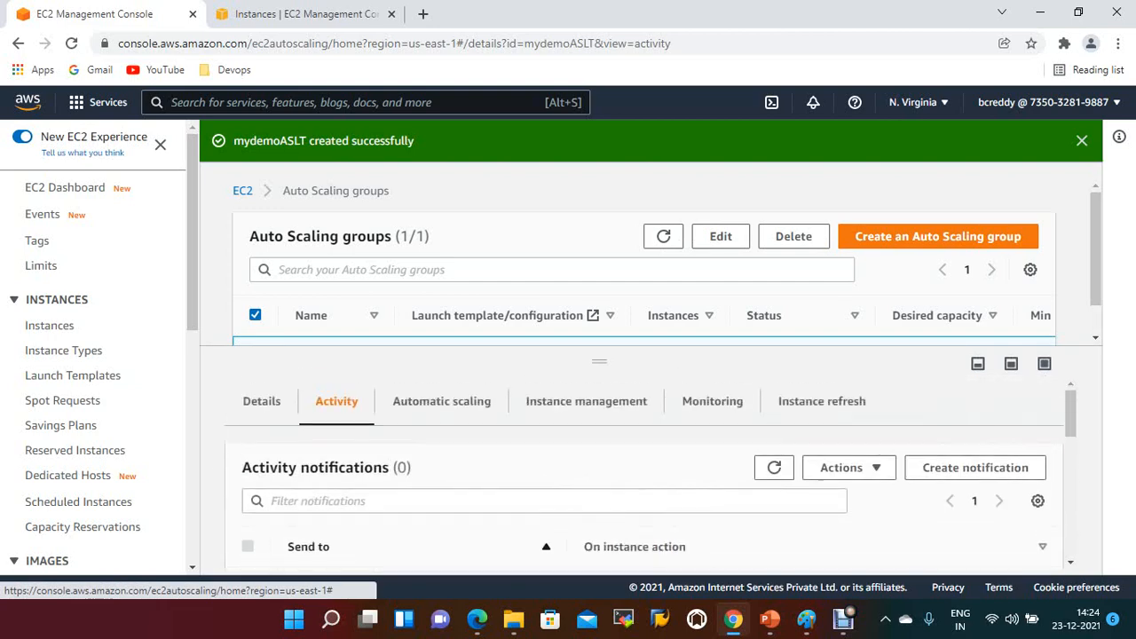
- Examine the automatic scaling settings of mydemoASLT, covering dynamic scaling policies, predictive scaling policies and scheduled actions
click(441, 401)
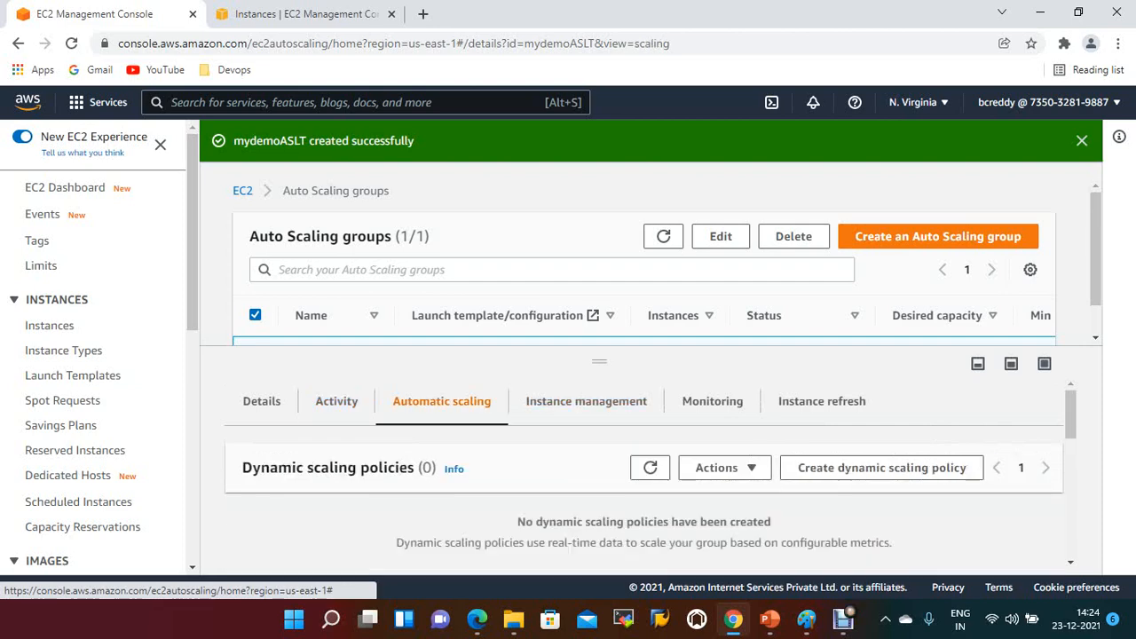
scroll(644, 471, down, 3)
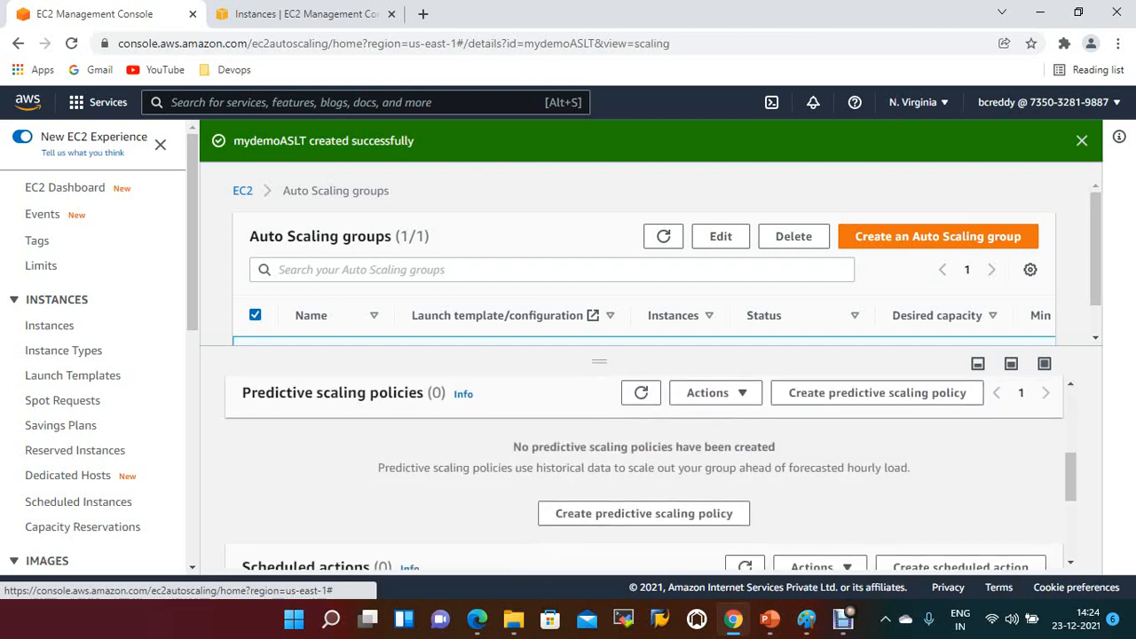
scroll(645, 471, down, 4)
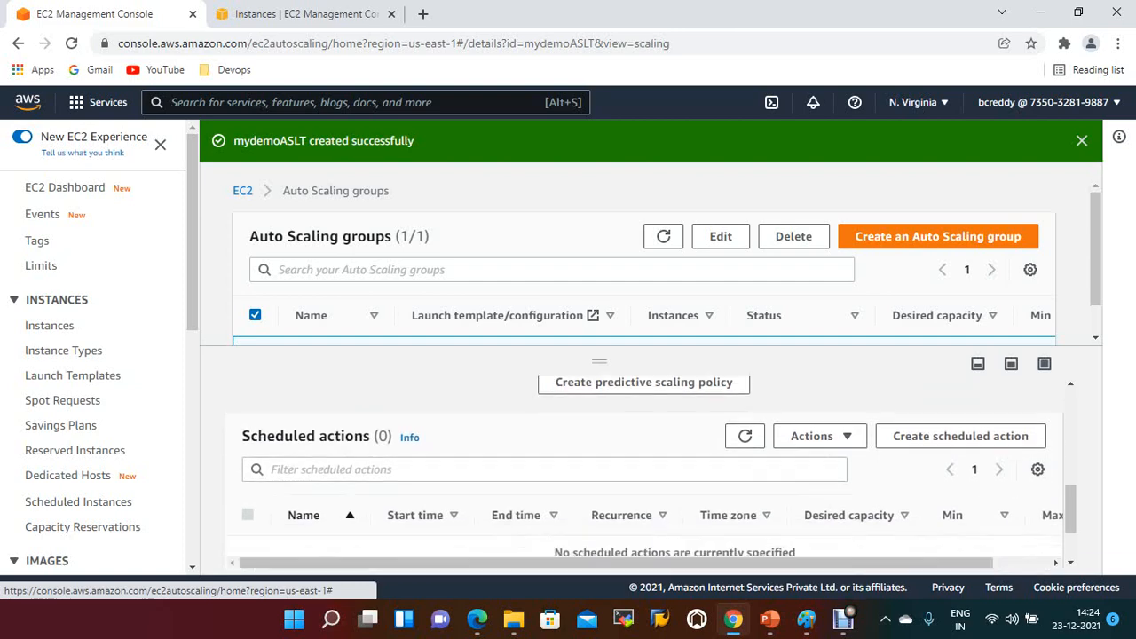
scroll(645, 470, up, 7)
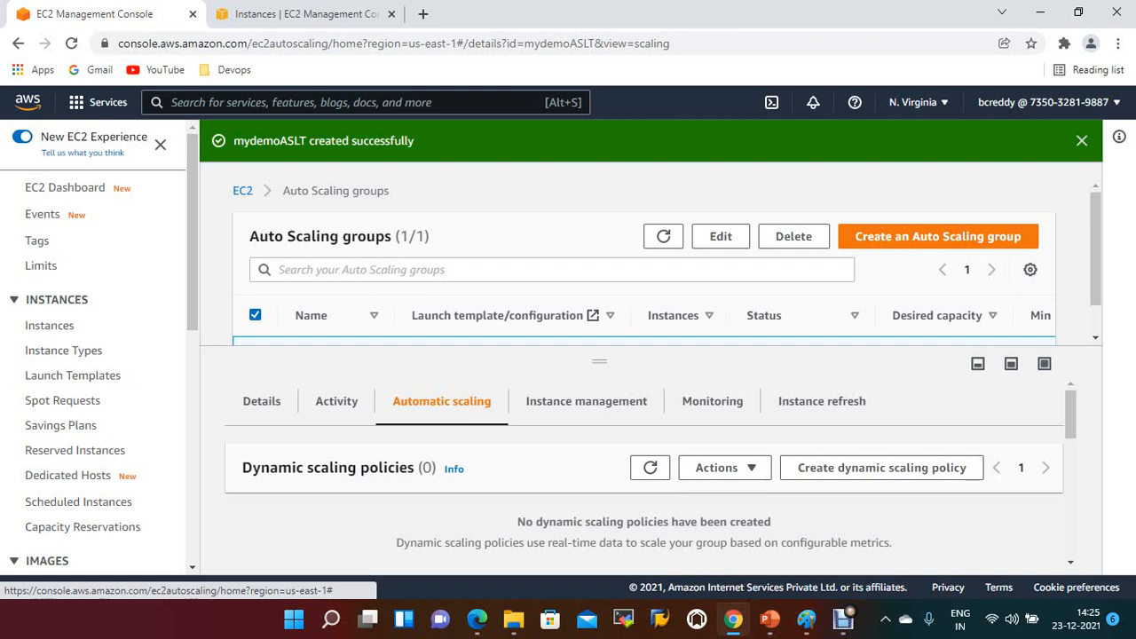
scroll(644, 471, down, 5)
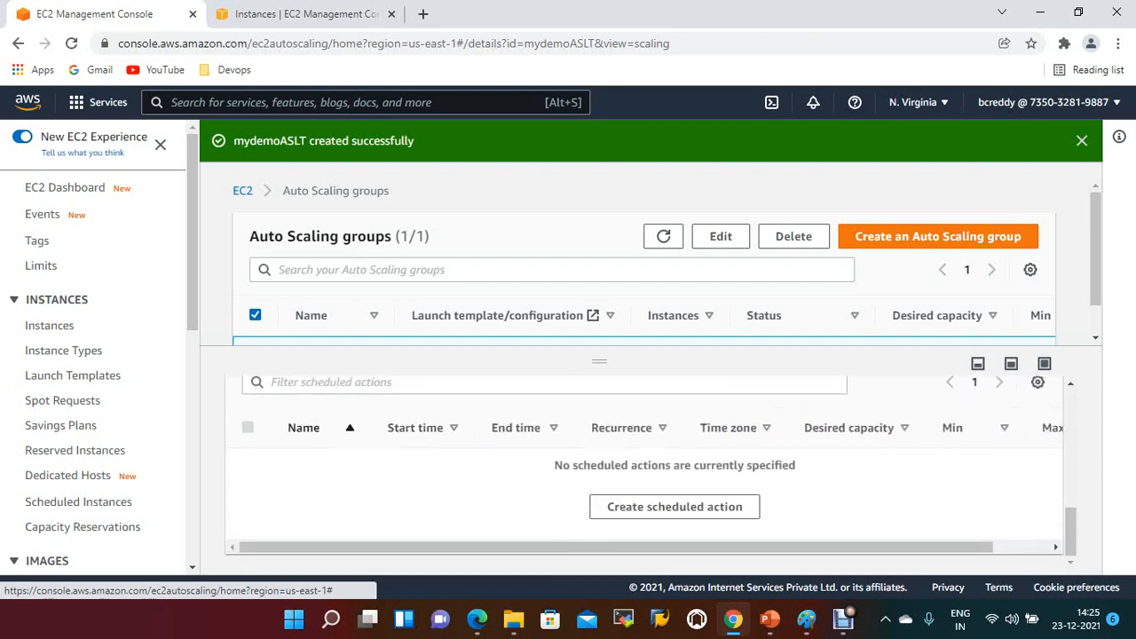
scroll(643, 470, up, 5)
scroll(644, 471, up, 1)
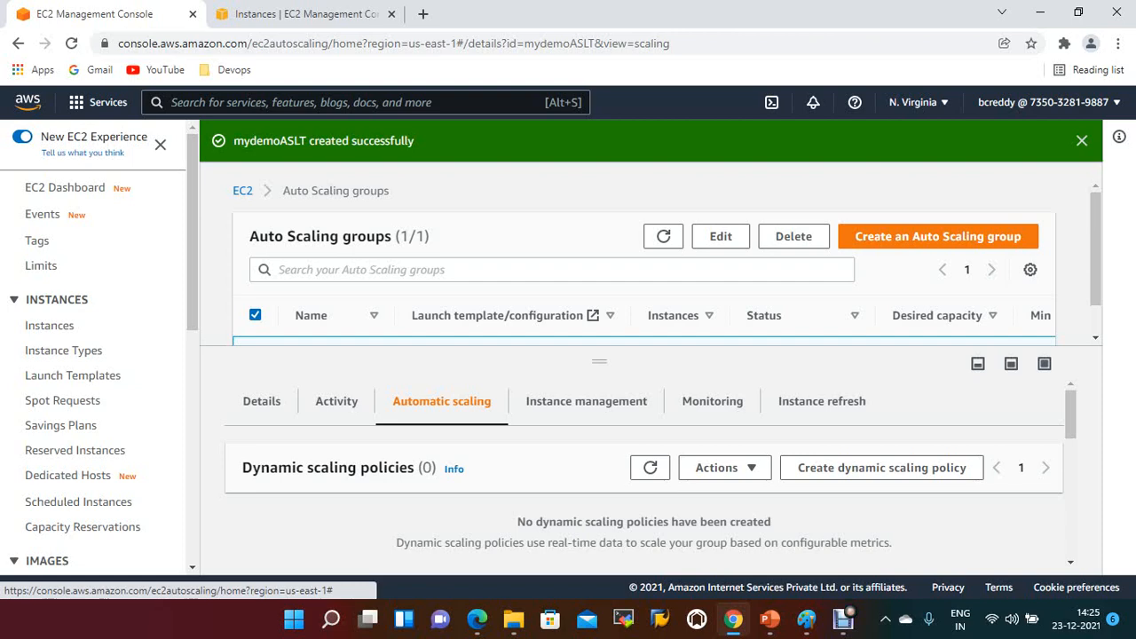
scroll(651, 471, down, 5)
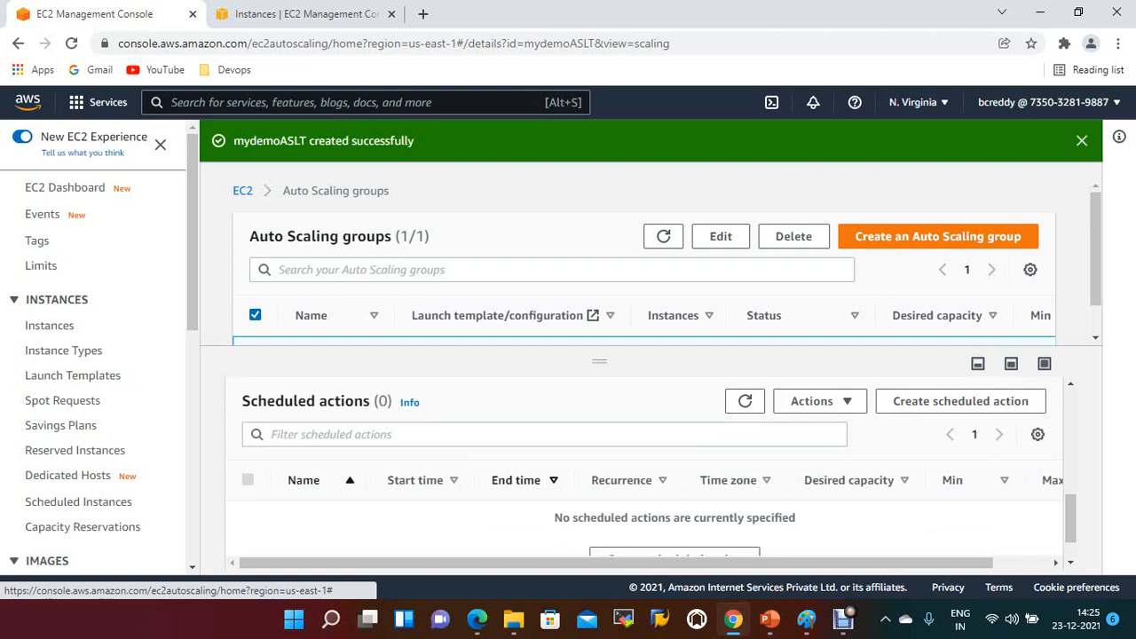
scroll(826, 479, up, 1)
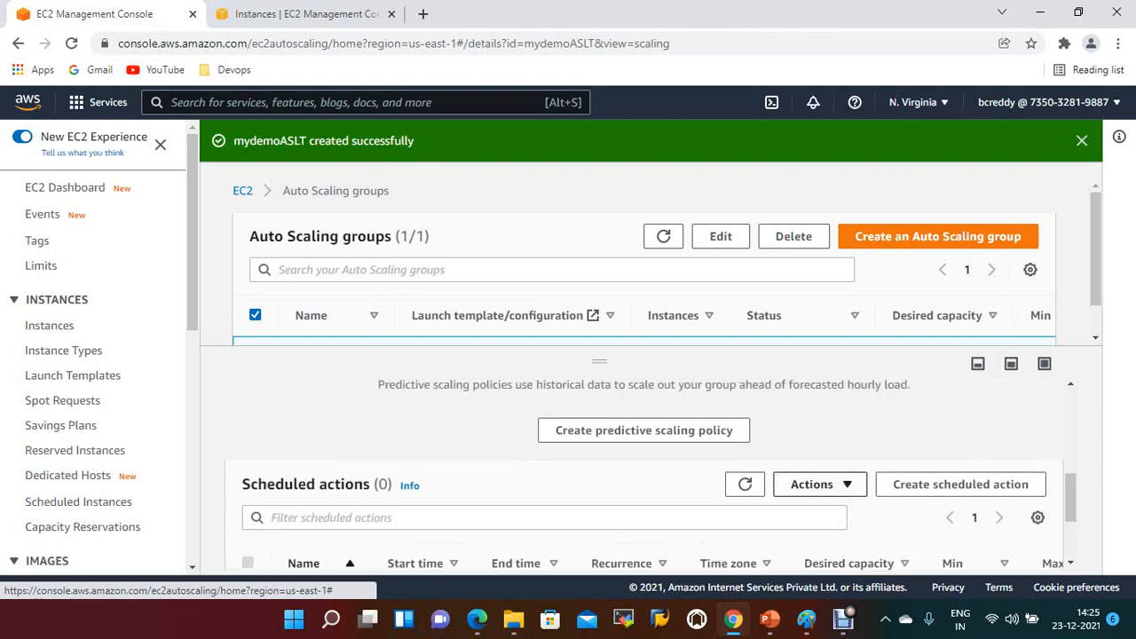
scroll(644, 479, up, 1)
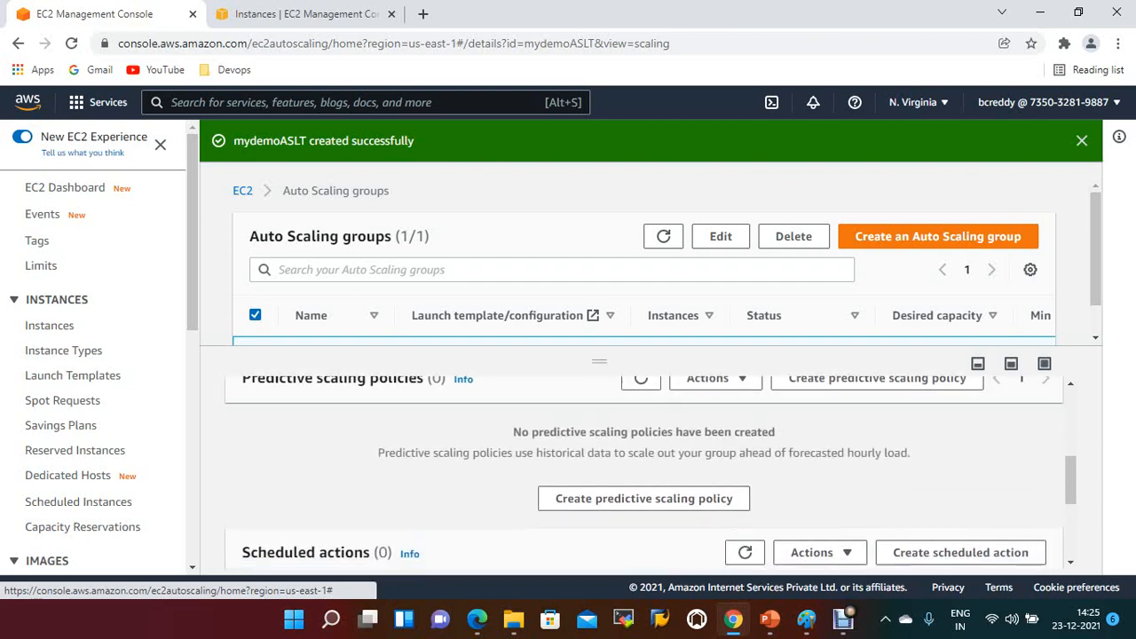
- Look over the form for a new scheduled action, including its recurrence setting, close it without creating anything and dismiss the success banner
scroll(644, 479, down, 1)
click(961, 483)
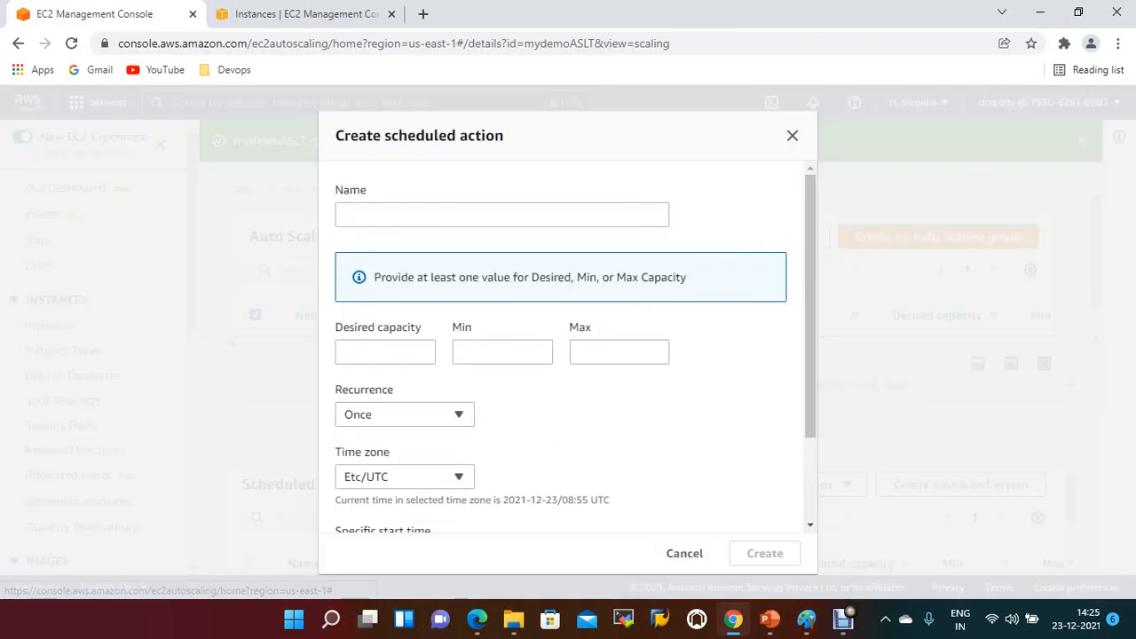
click(501, 215)
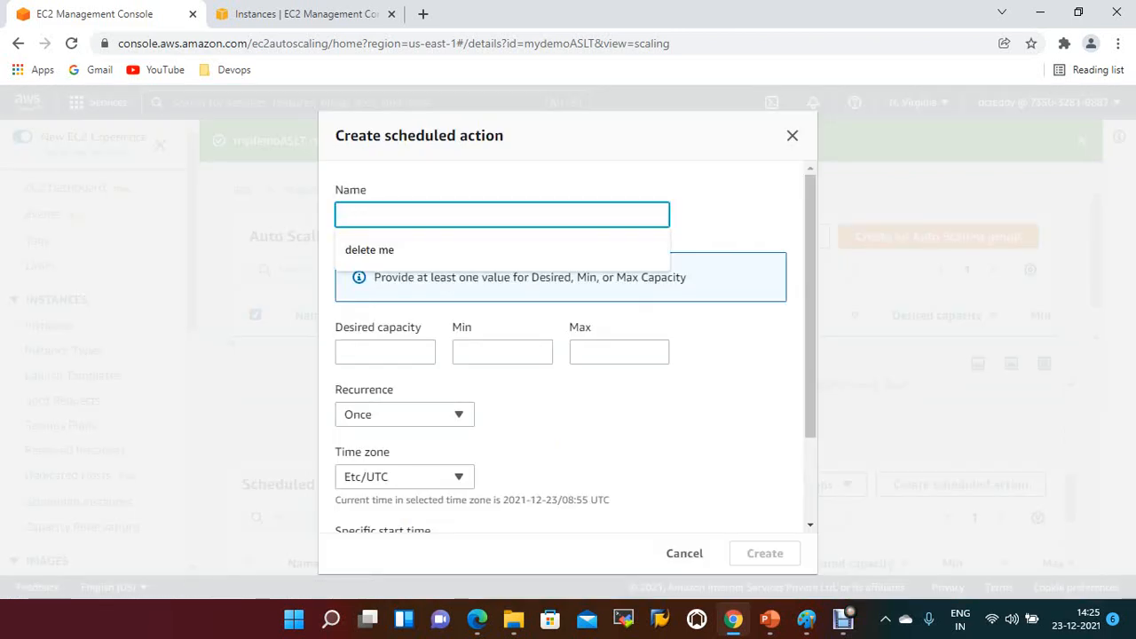
click(405, 414)
click(404, 415)
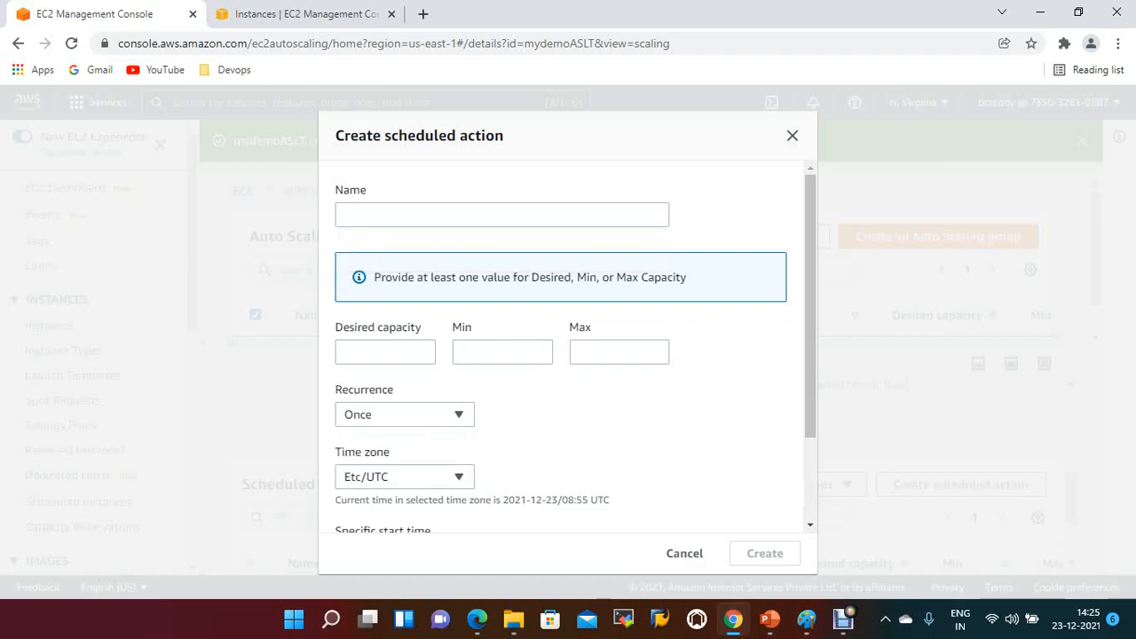
scroll(561, 355, down, 2)
click(792, 135)
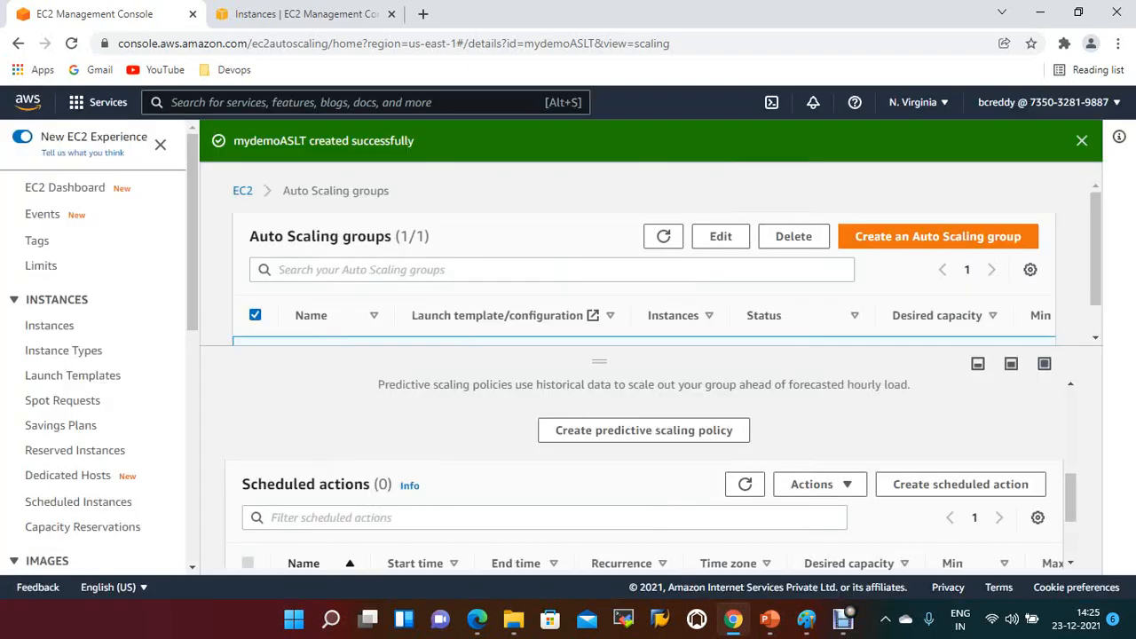
click(1081, 141)
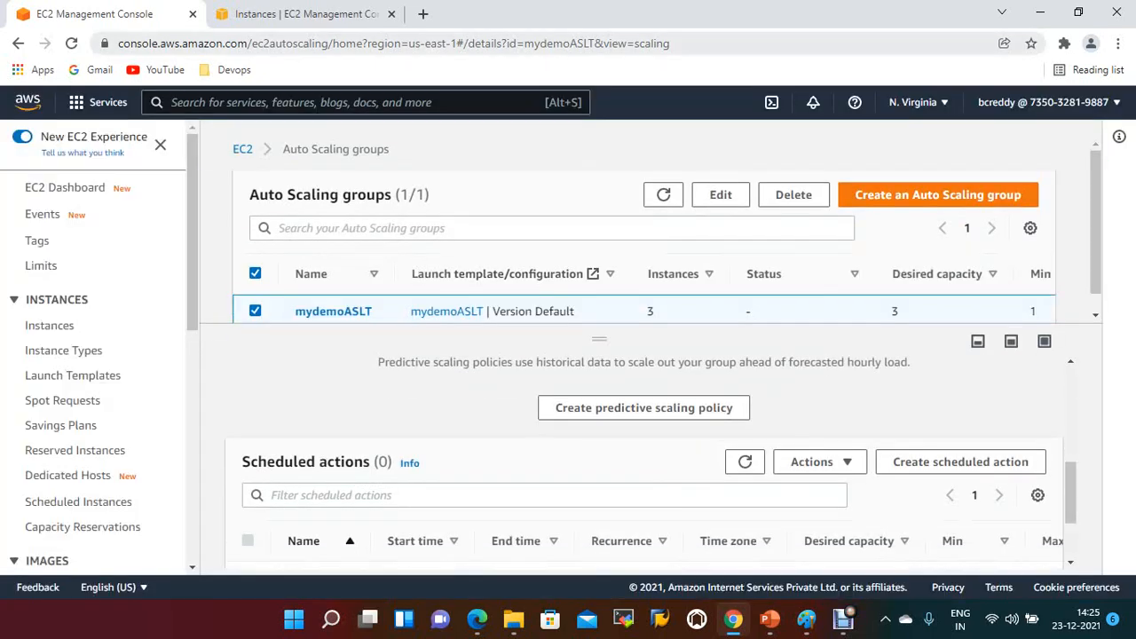
- Terminate the running DevASLT instance i-0493a85e36504fc77 in us-east-1c
click(306, 15)
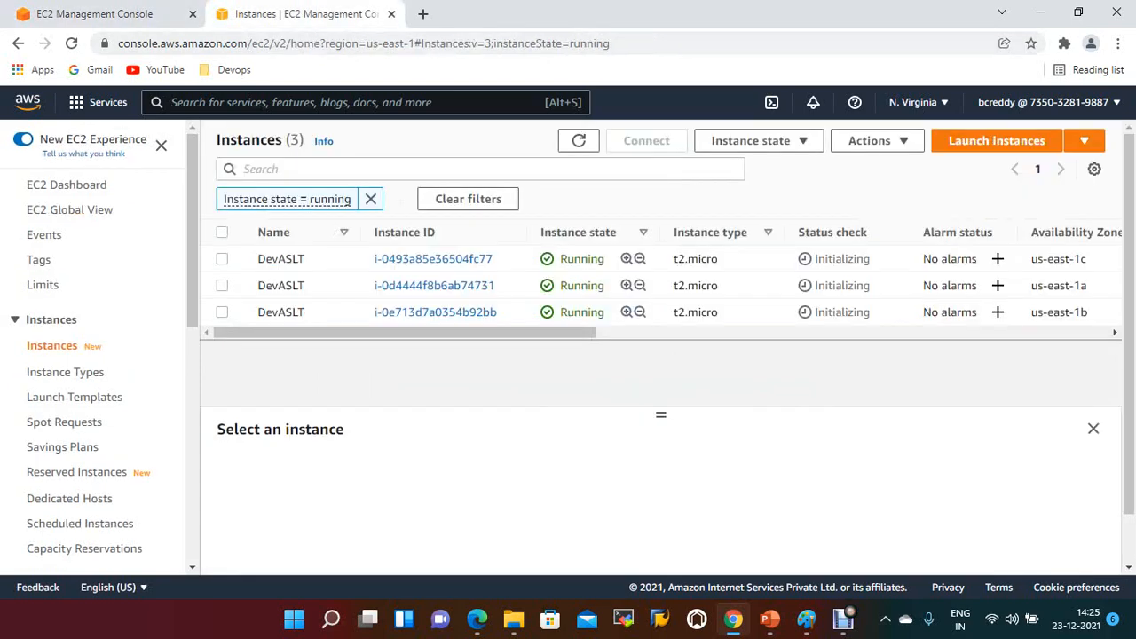
click(222, 259)
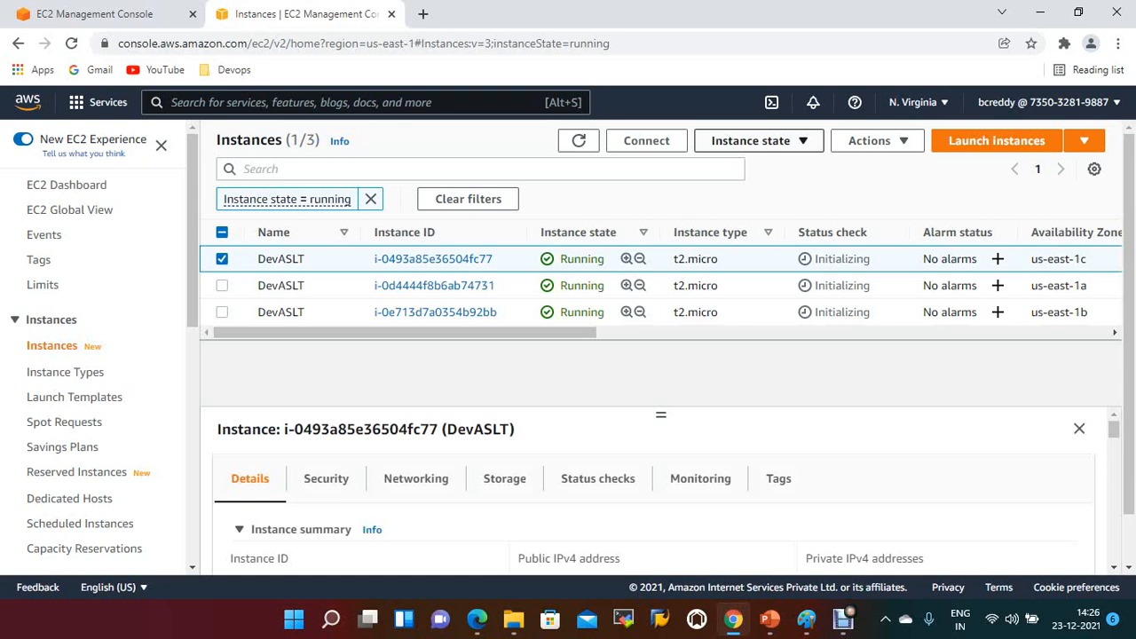
click(759, 140)
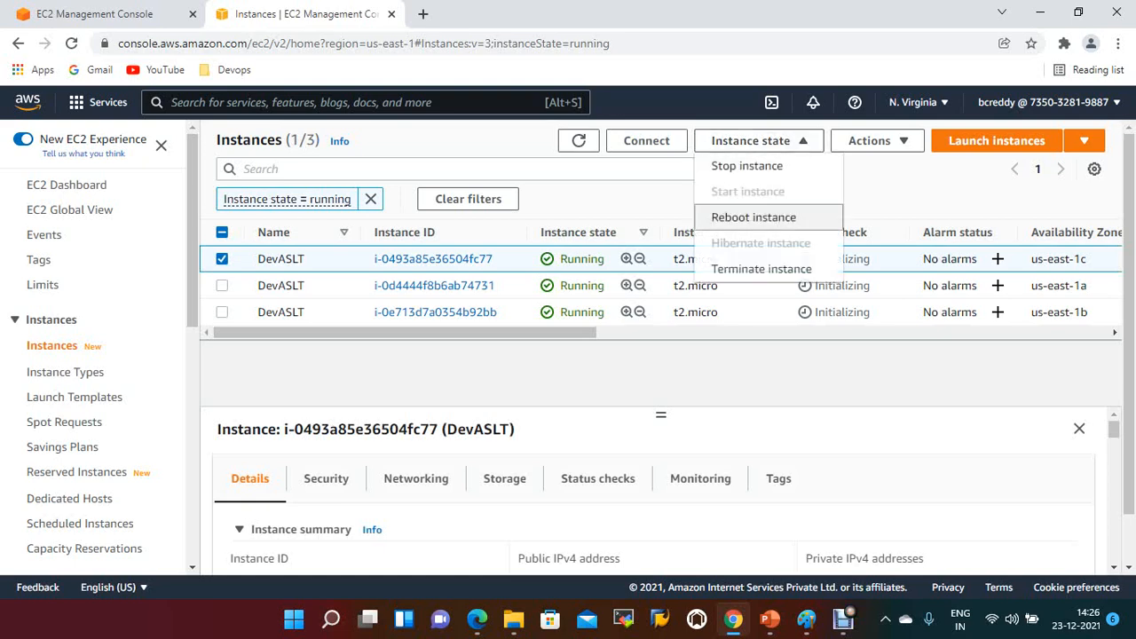
click(764, 269)
click(854, 481)
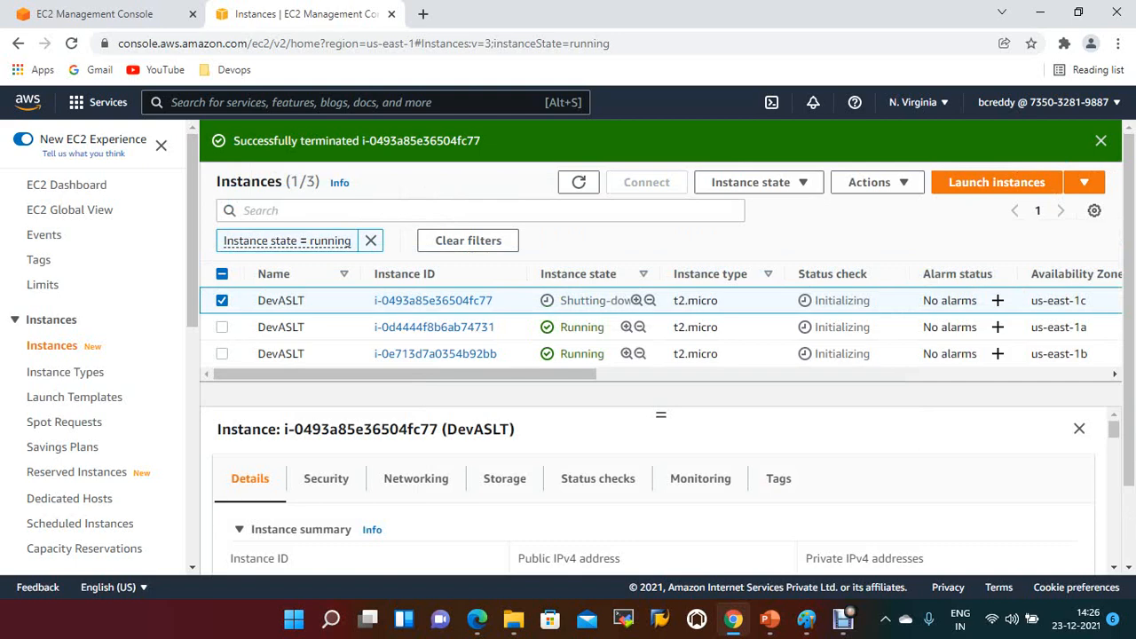
- Remove the running-state filter from the instances list, dismiss the termination banner and refresh the list
click(371, 241)
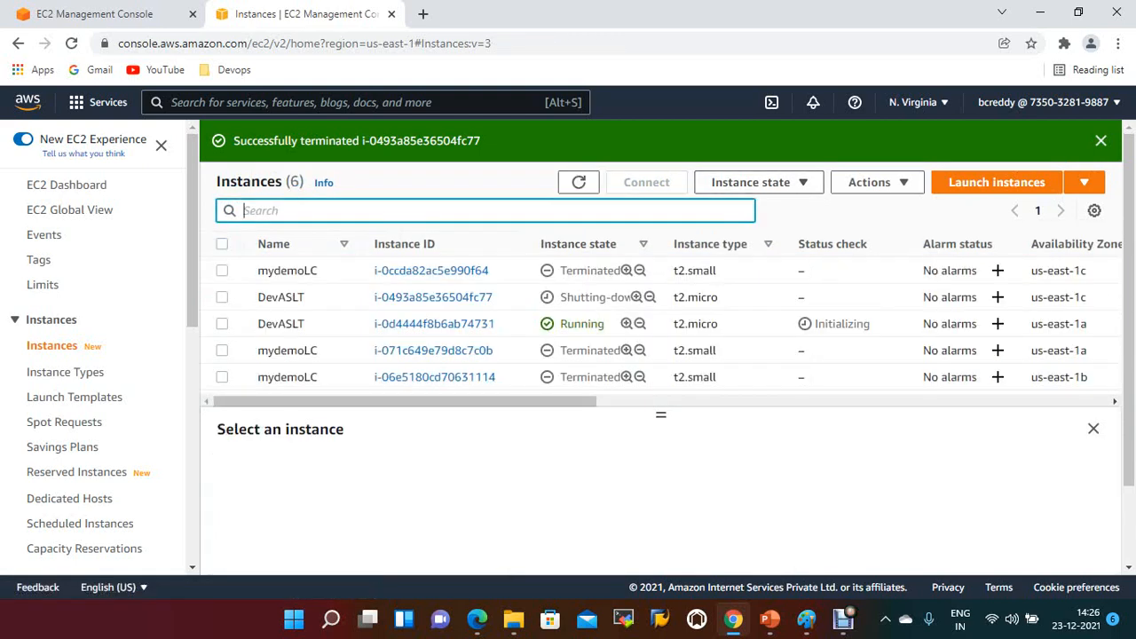
click(1101, 142)
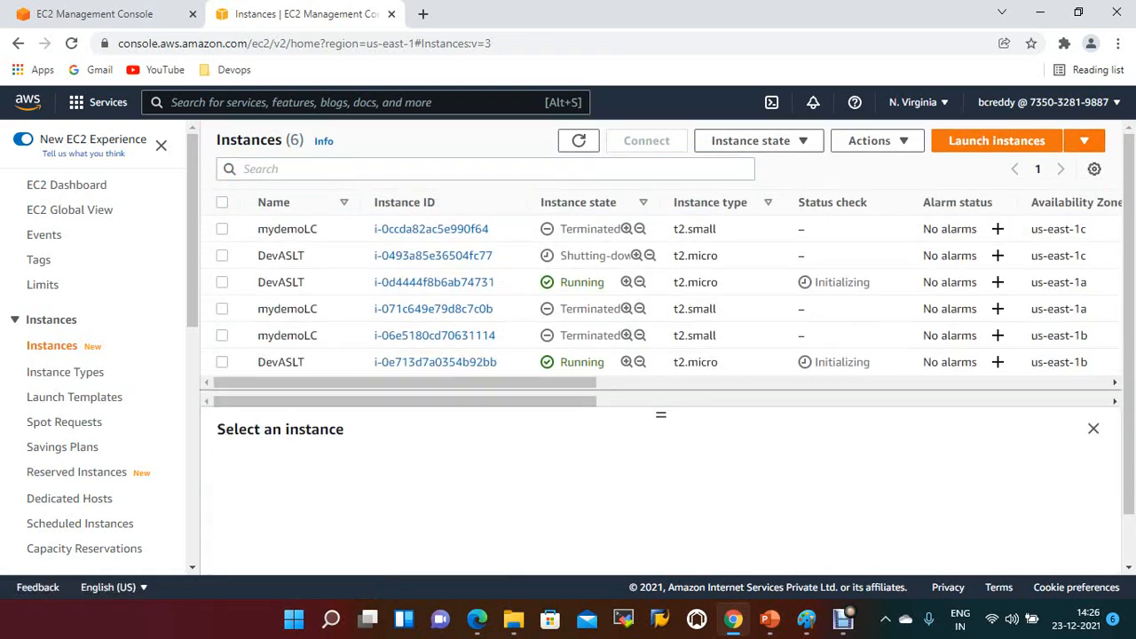
click(579, 140)
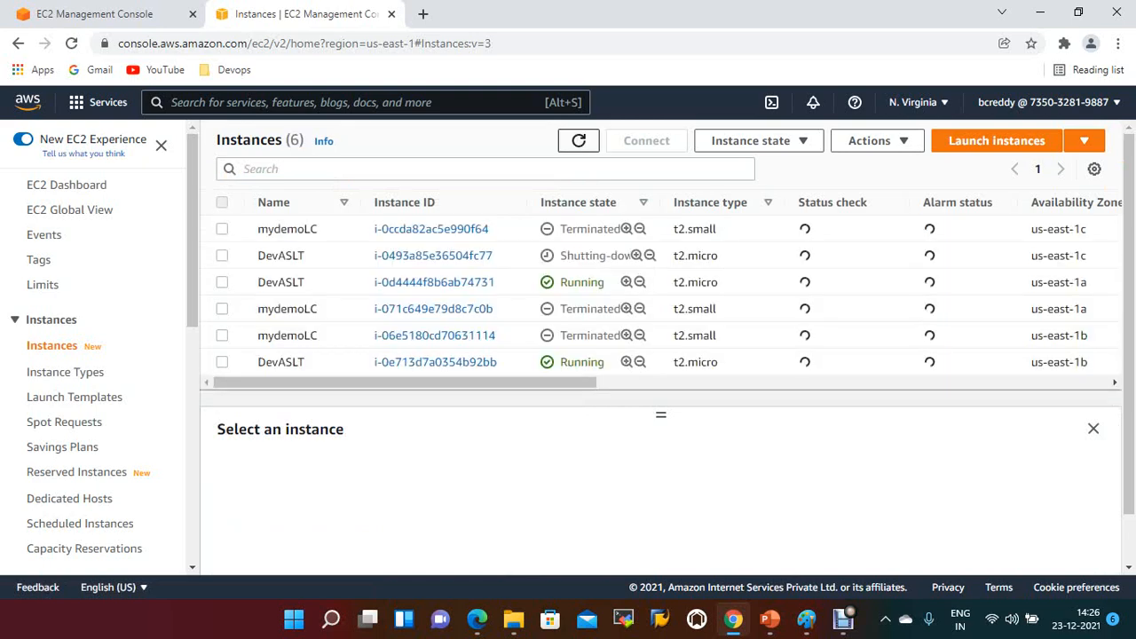
- Refresh the Auto Scaling groups list and review the activity history of mydemoASLT for a reaction to the terminated instance
click(95, 14)
click(663, 194)
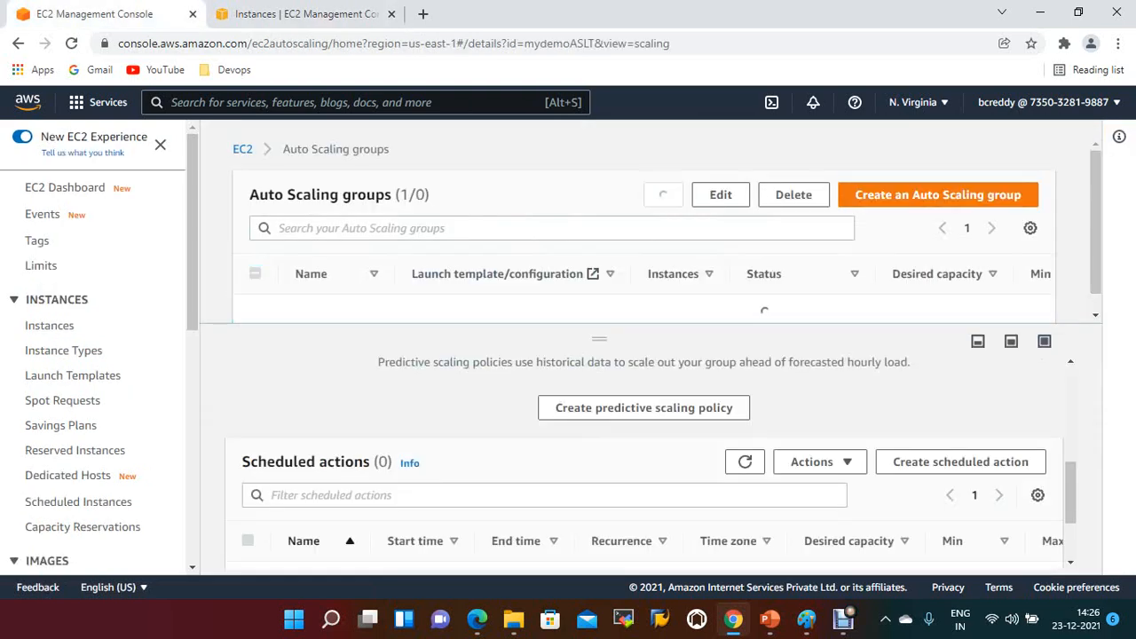
click(664, 195)
scroll(644, 461, down, 2)
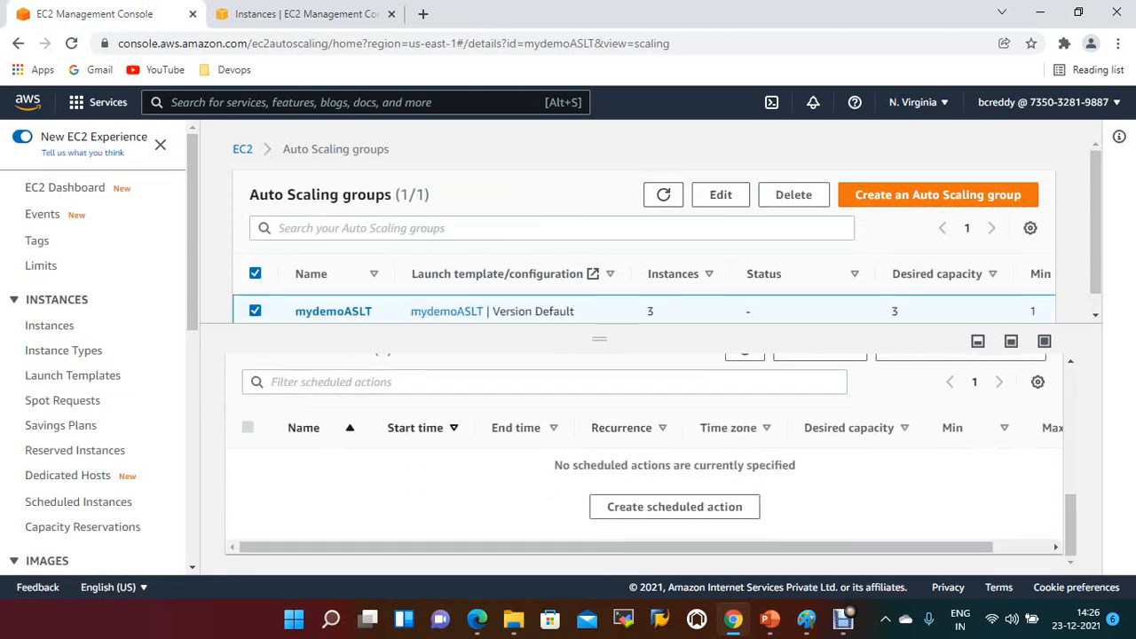
scroll(643, 461, up, 2)
scroll(644, 462, up, 2)
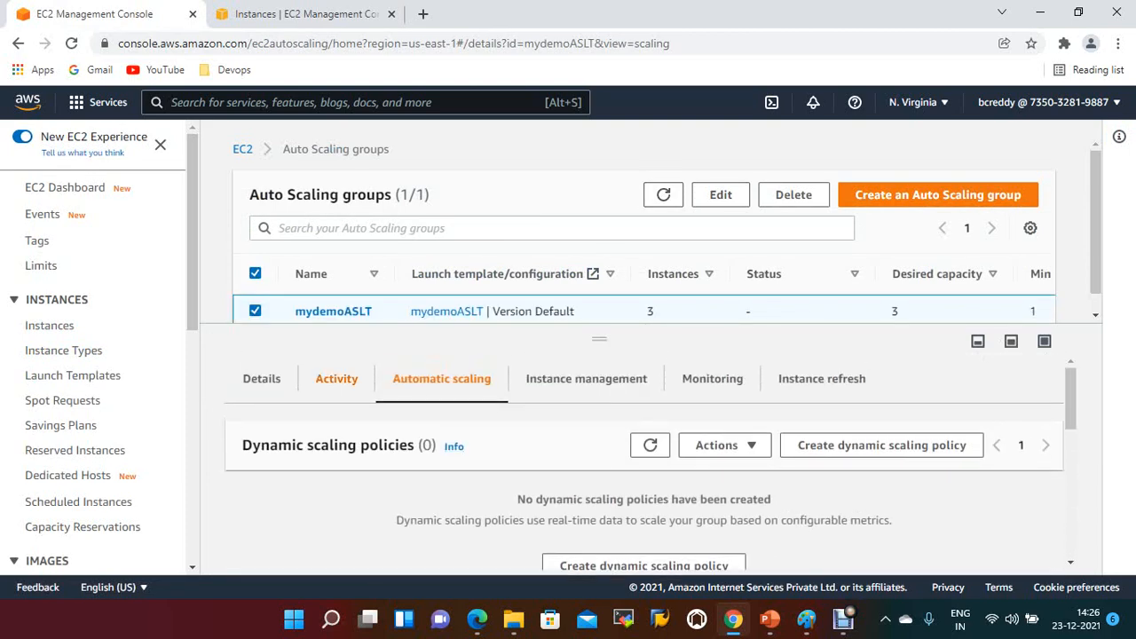
click(337, 307)
scroll(644, 471, down, 4)
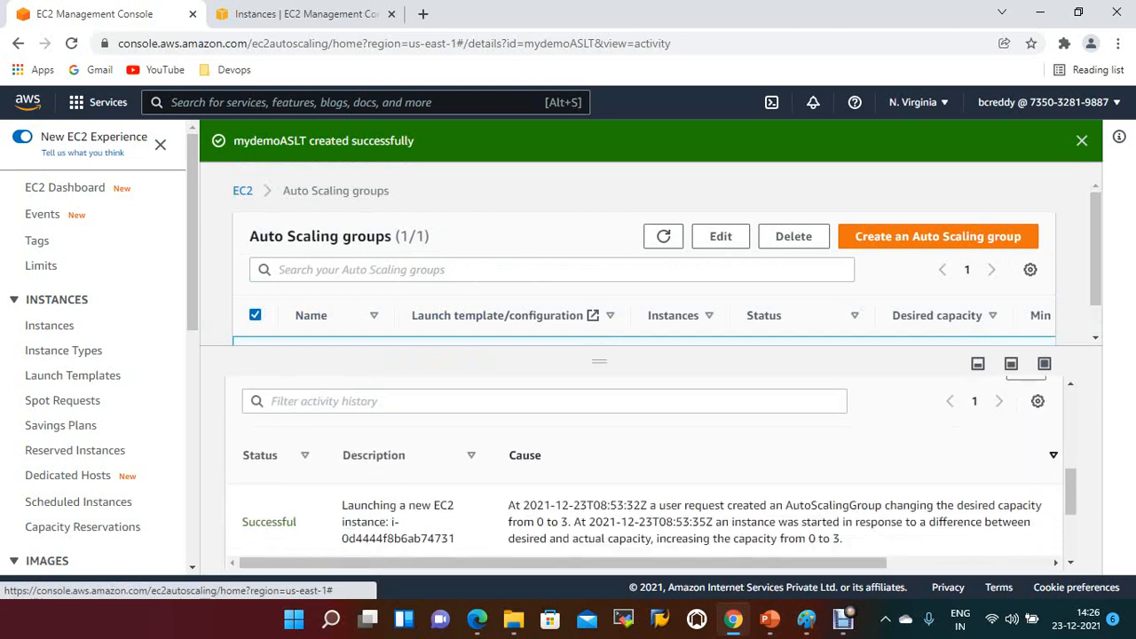
scroll(644, 470, up, 4)
scroll(644, 470, down, 3)
scroll(643, 471, down, 5)
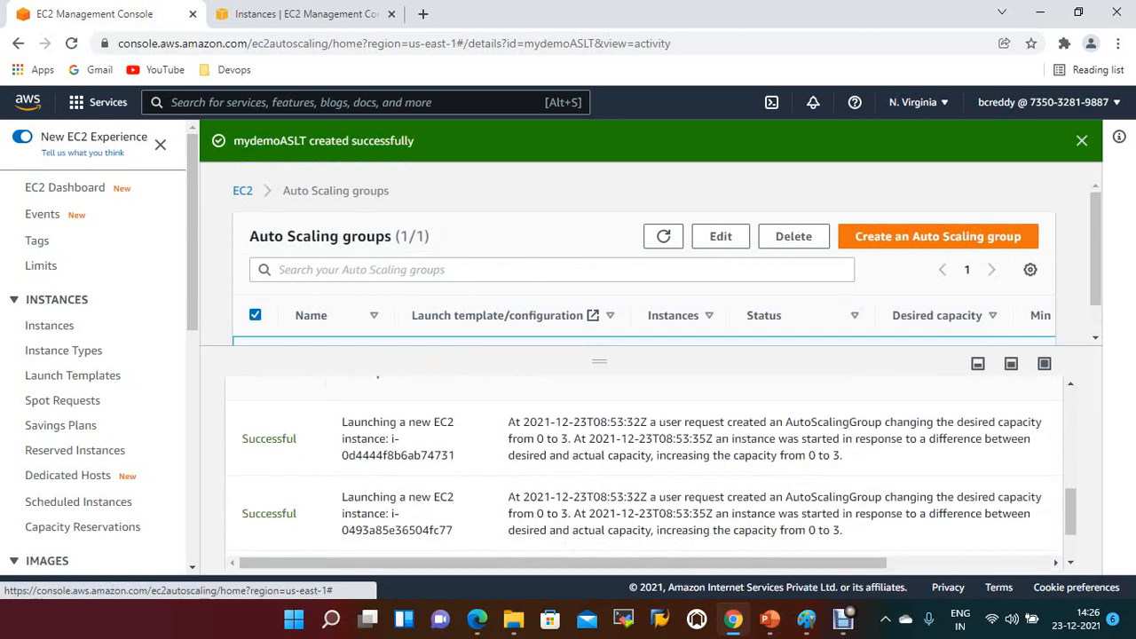
scroll(643, 470, up, 6)
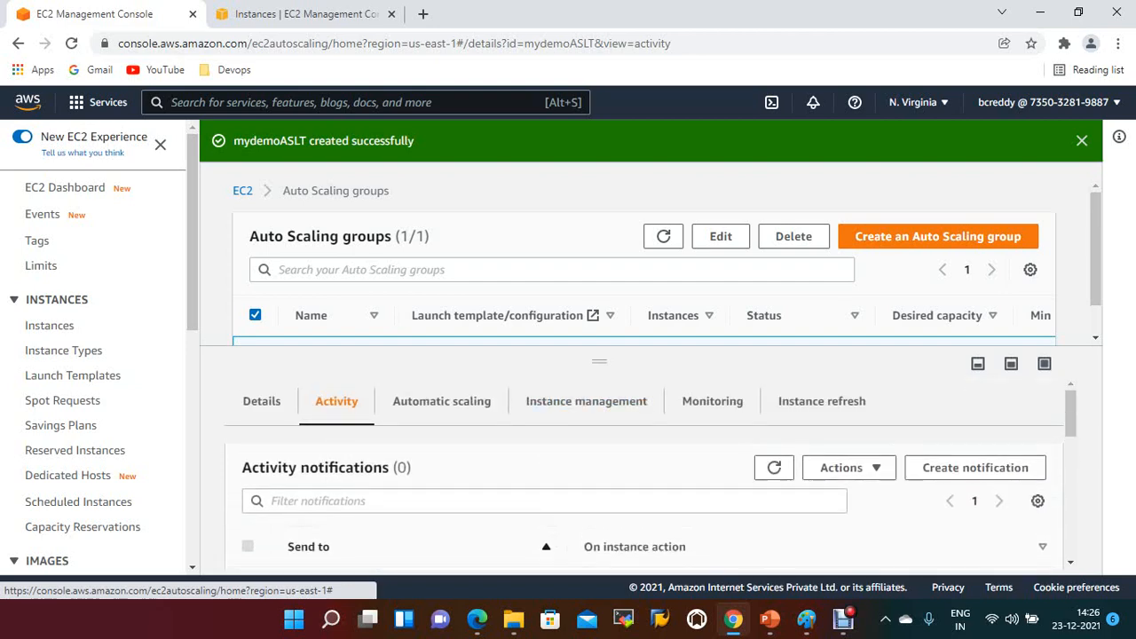
- Keep refreshing the EC2 instances list to watch for a replacement instance, shrinking the details pane for more room
key(ctrl+Tab)
click(578, 140)
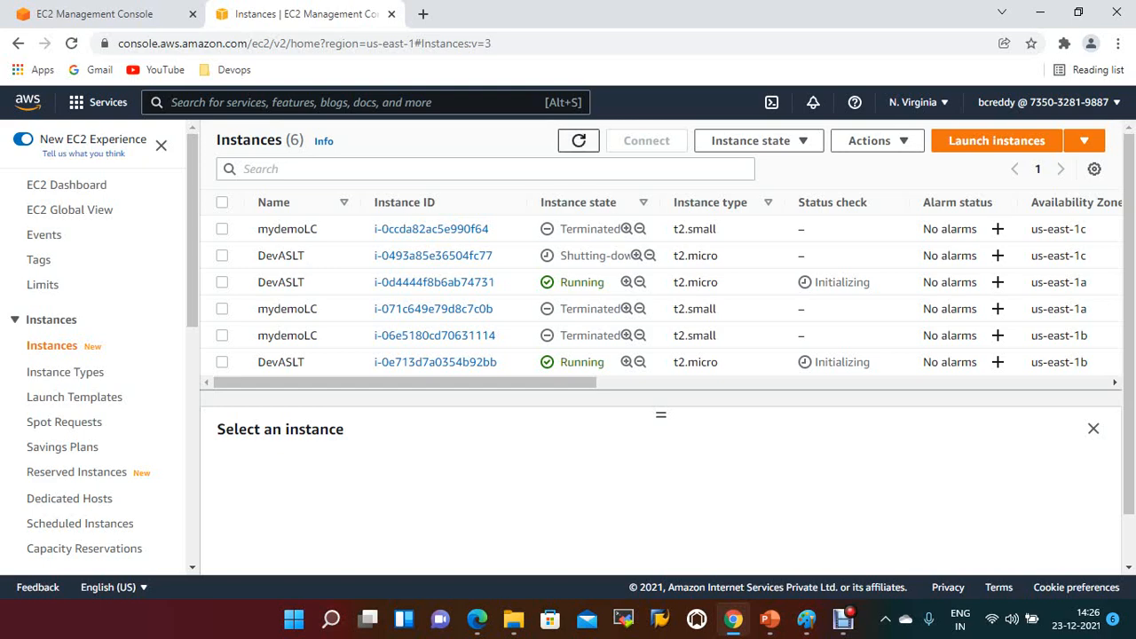
click(579, 140)
click(579, 140)
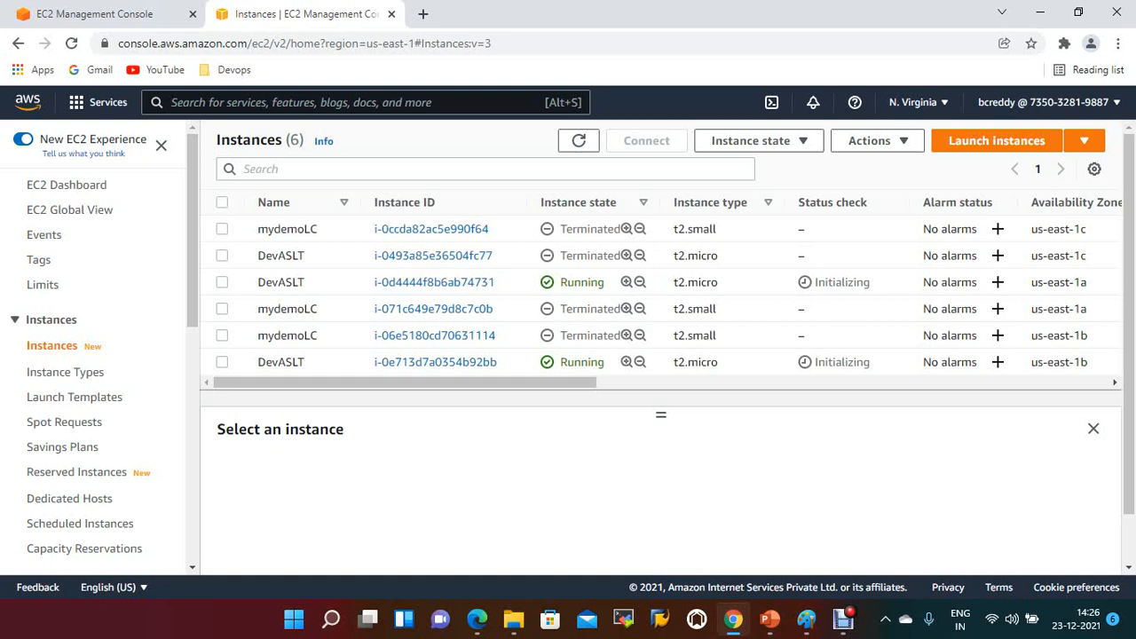
drag(661, 415, 661, 449)
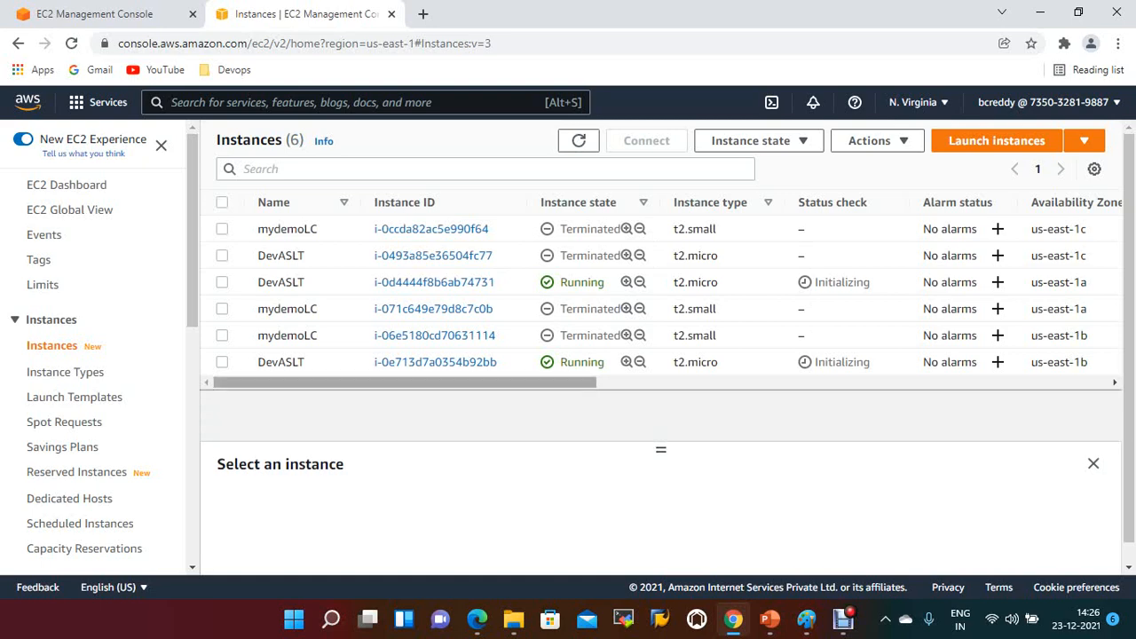
click(579, 141)
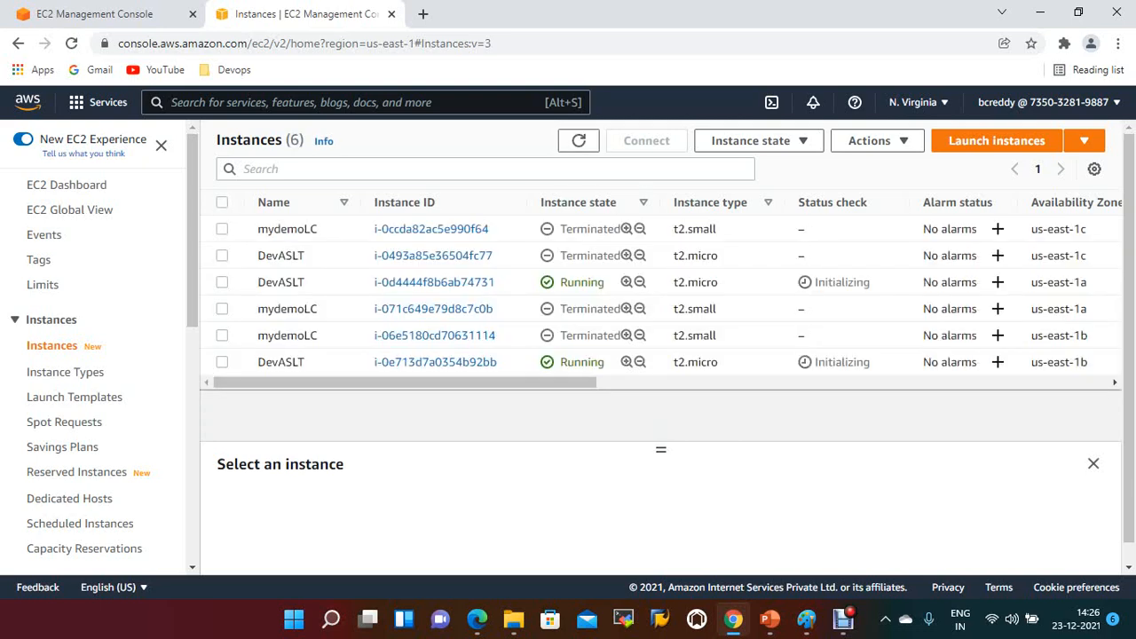
click(579, 140)
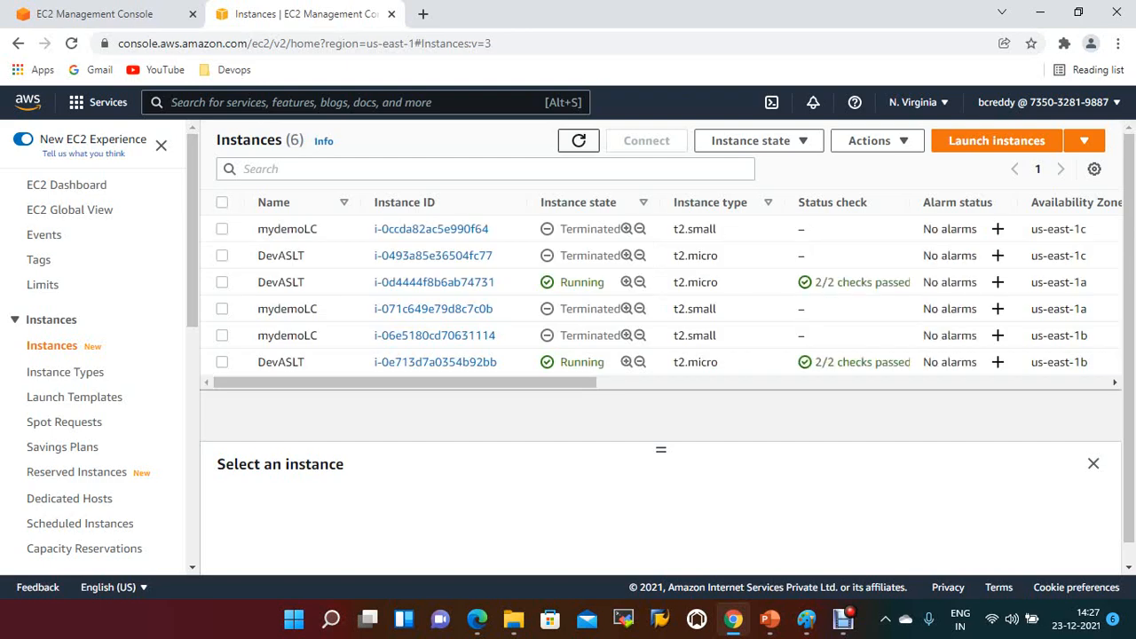
click(579, 141)
click(578, 140)
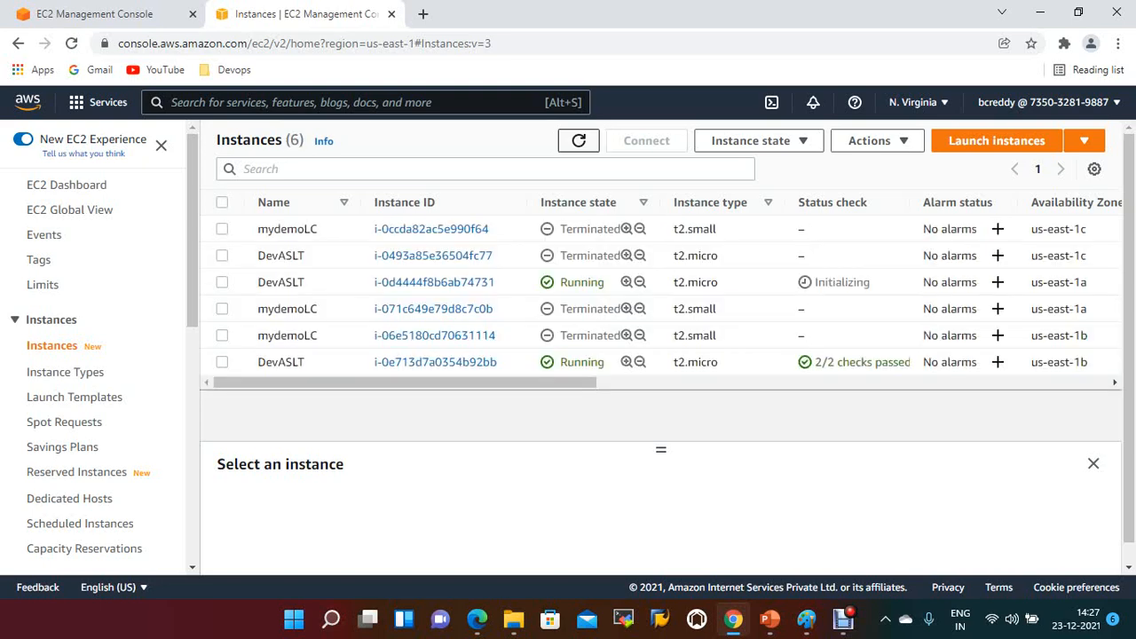
click(578, 140)
click(579, 141)
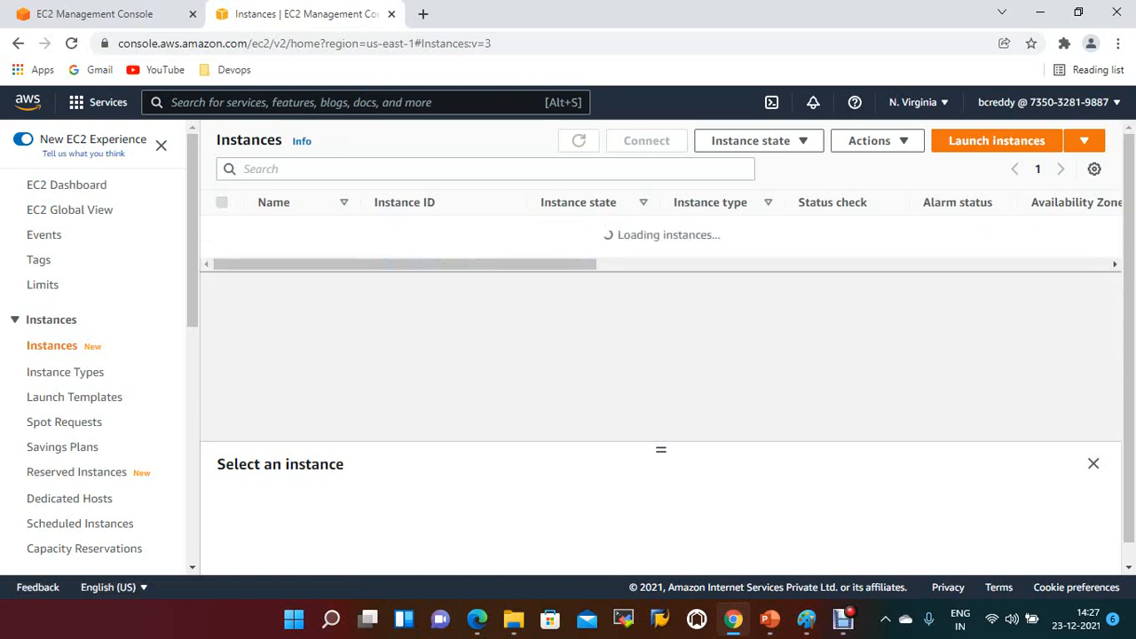
click(579, 141)
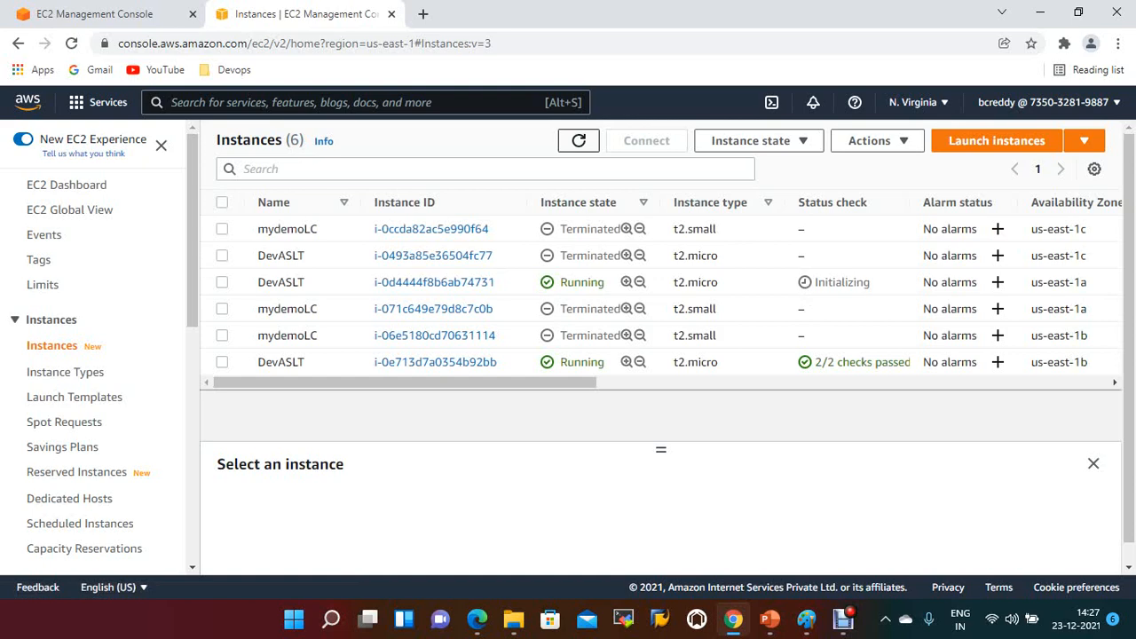
- Go back to the Auto Scaling groups, show the mydemoASLT details, enlarge the group list and refresh it to check instance count and status
click(95, 14)
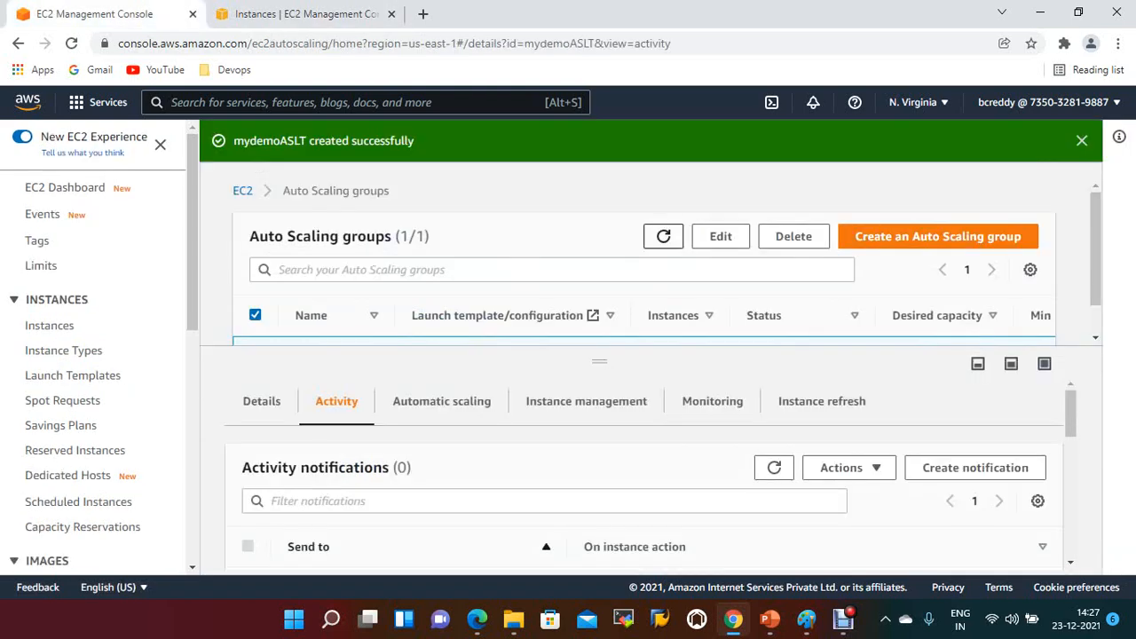
click(663, 236)
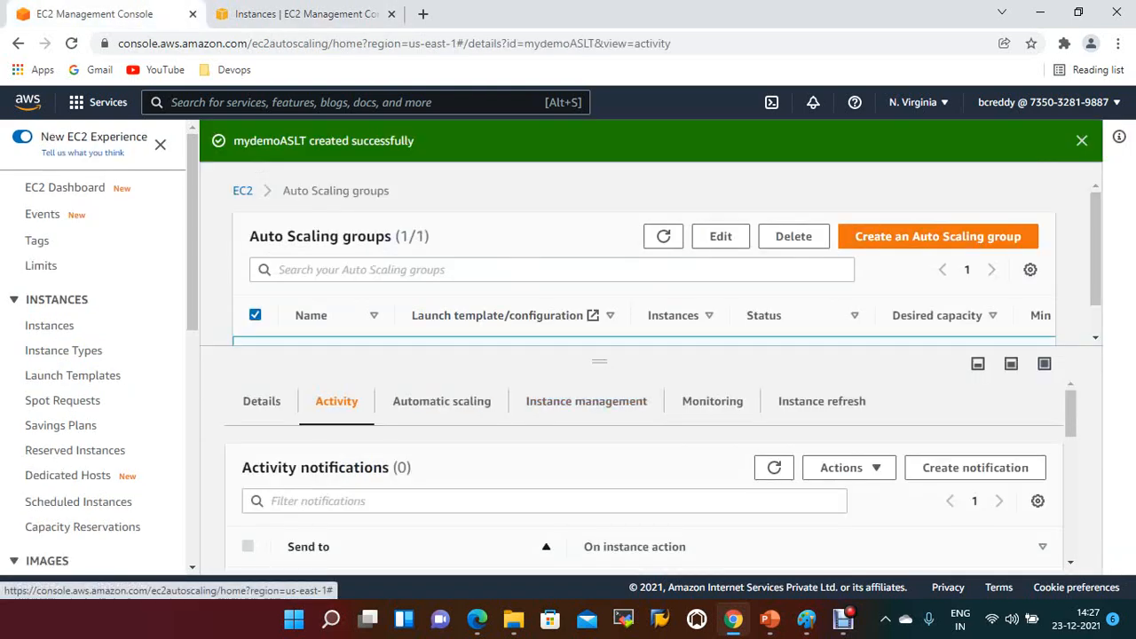
click(262, 401)
drag(599, 361, 600, 417)
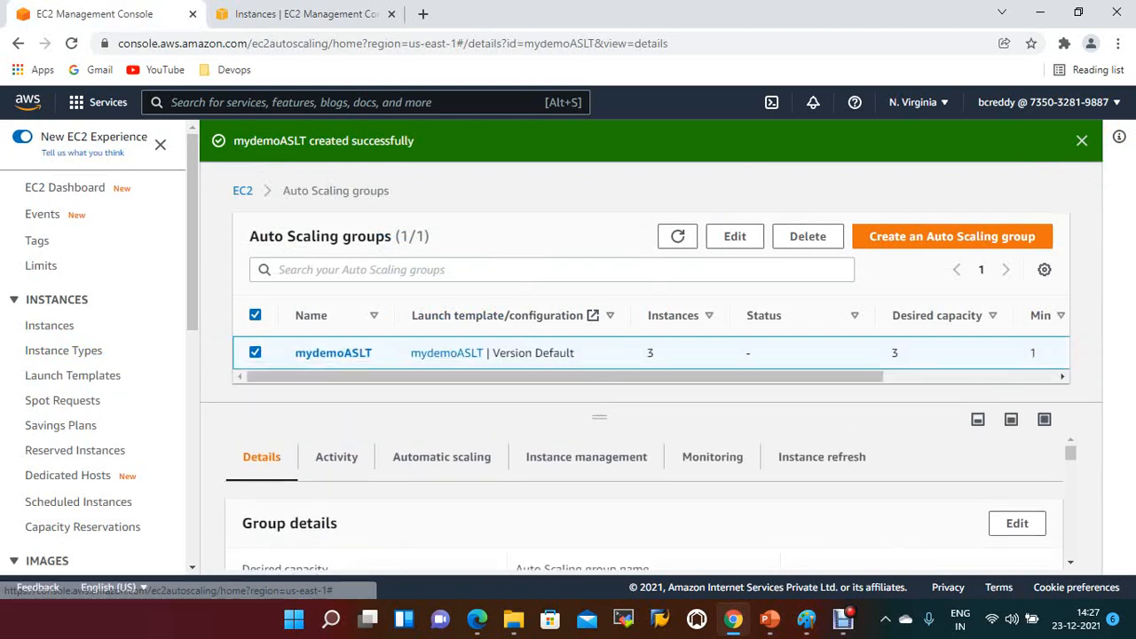
click(678, 236)
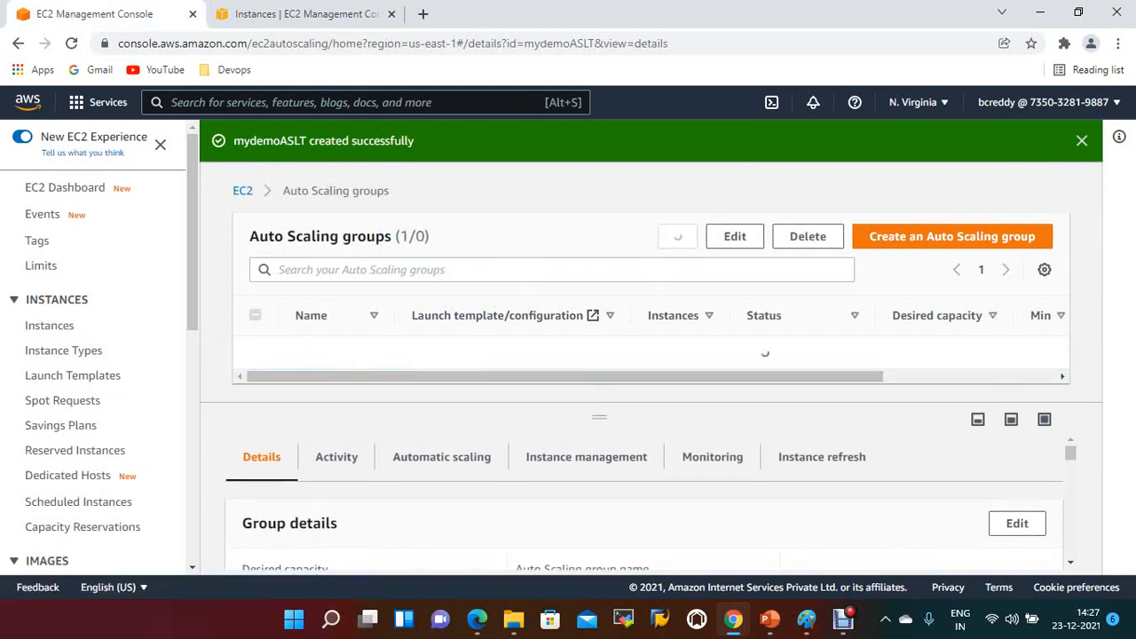
mouse_move(680, 377)
mouse_down()
mouse_move(818, 377)
mouse_move(678, 378)
mouse_up()
- Refresh the EC2 instances list and the Auto Scaling groups list once more to follow the capacity update of mydemoASLT
click(306, 14)
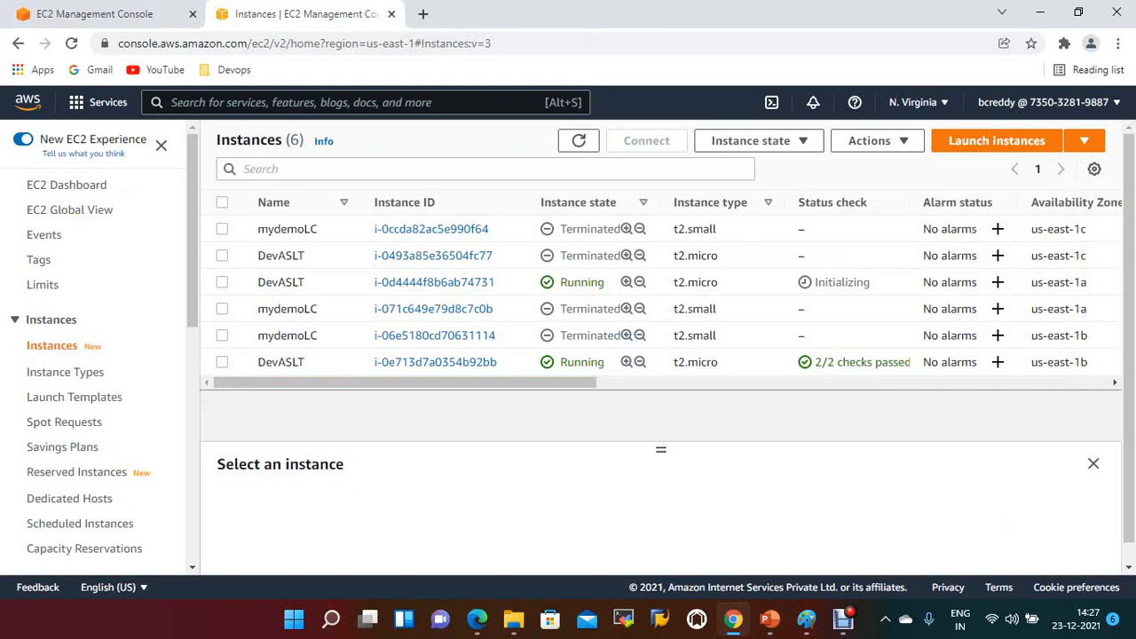
click(579, 140)
click(95, 14)
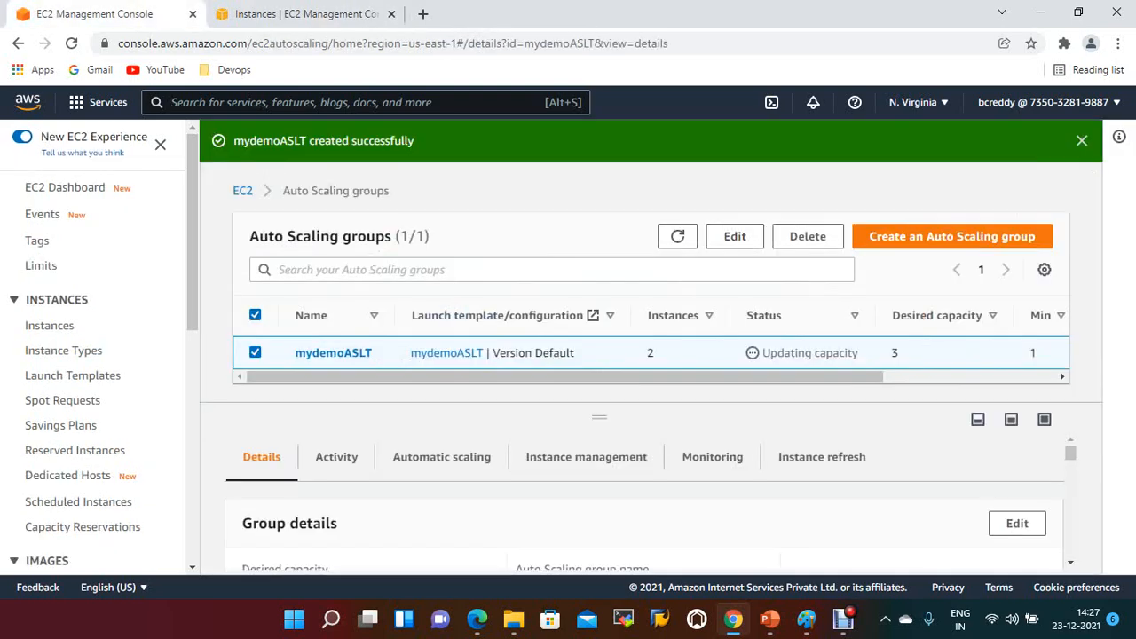
click(677, 236)
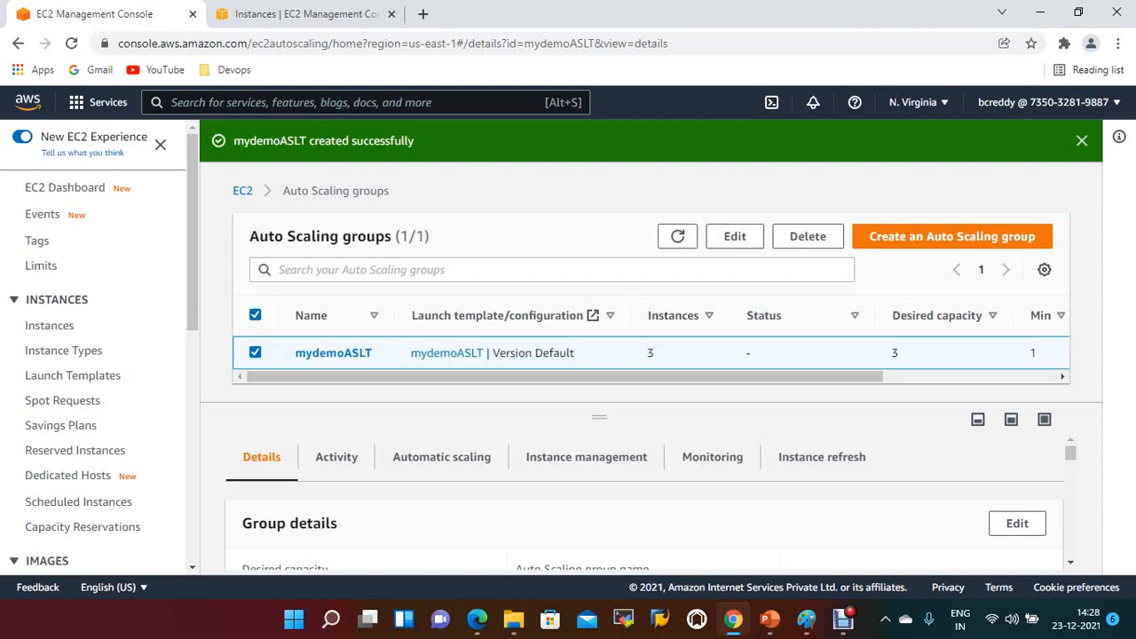
- Return to the EC2 instances and refresh the list to monitor the new DevASLT instance's state
click(307, 15)
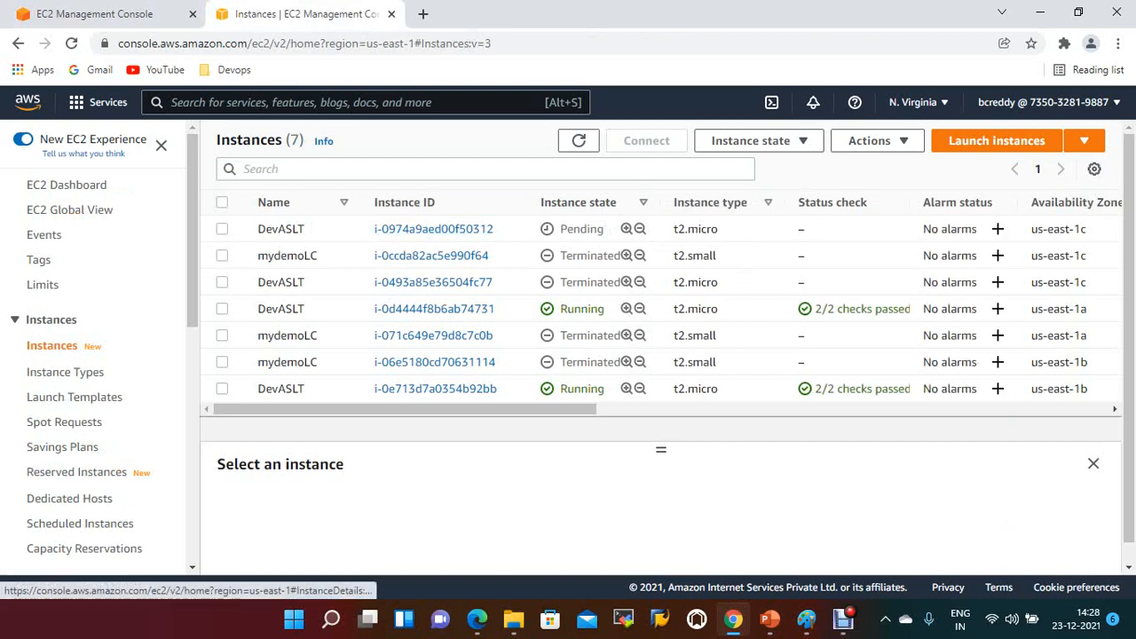
click(579, 141)
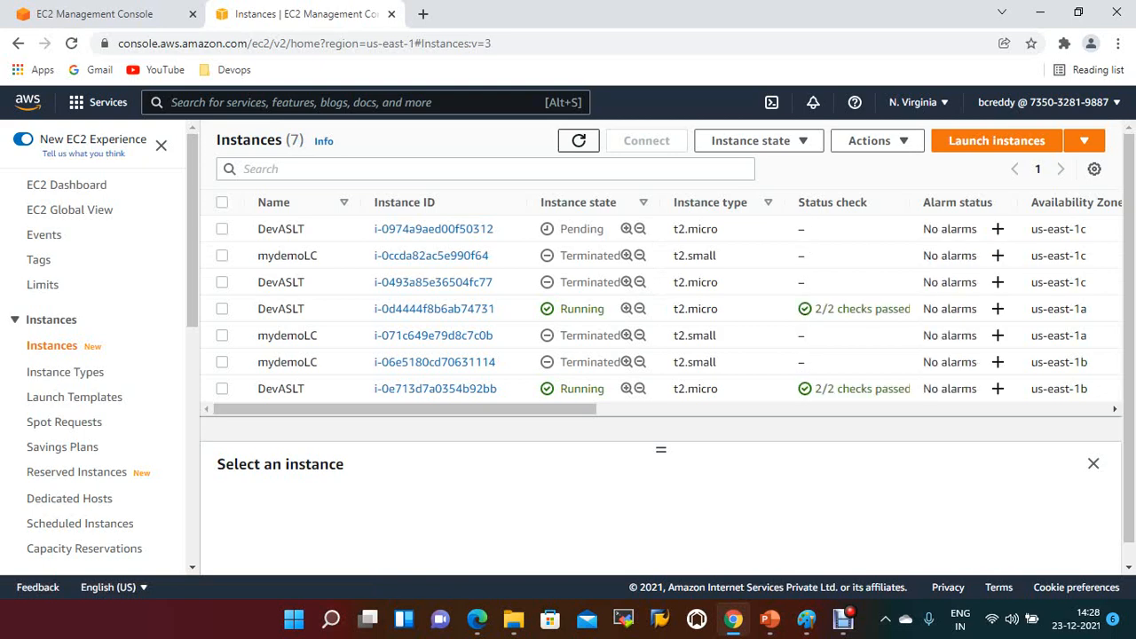
click(579, 141)
click(579, 140)
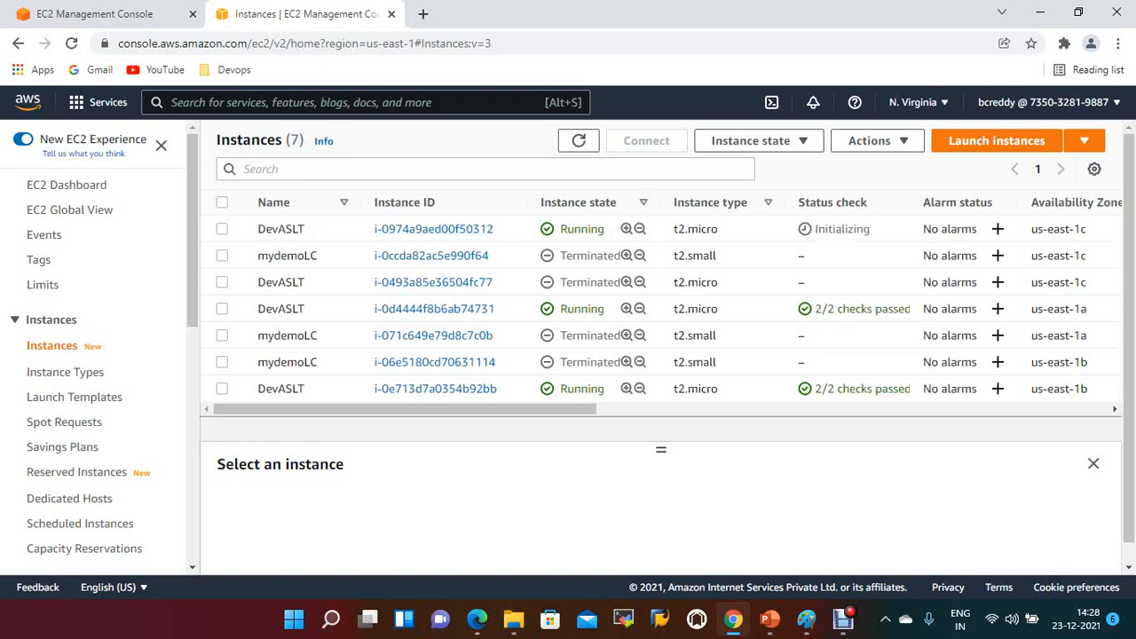
- Filter the instances list by Instance state = running
click(484, 168)
text(in)
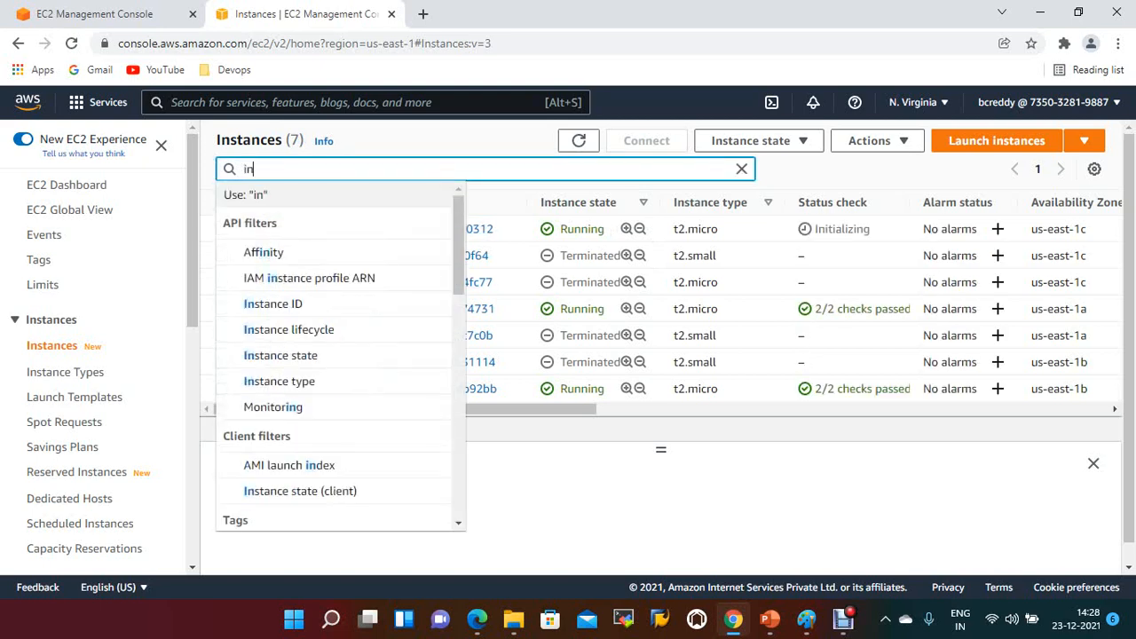
key(BackSpace)
key(BackSpace)
text(runn)
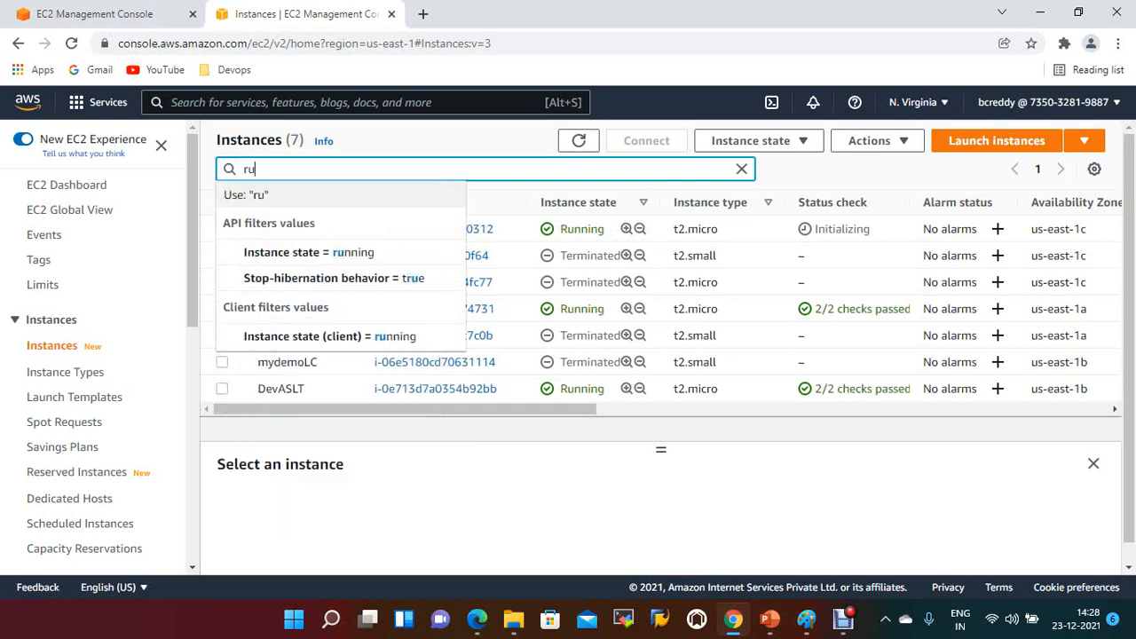
key(Down)
key(Down)
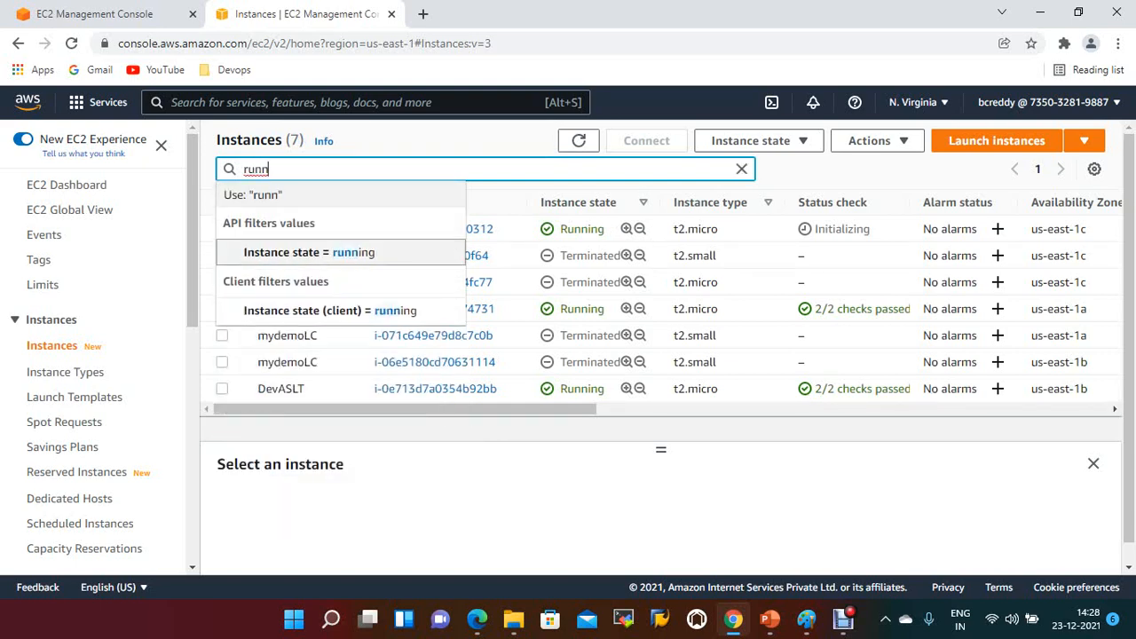
key(Return)
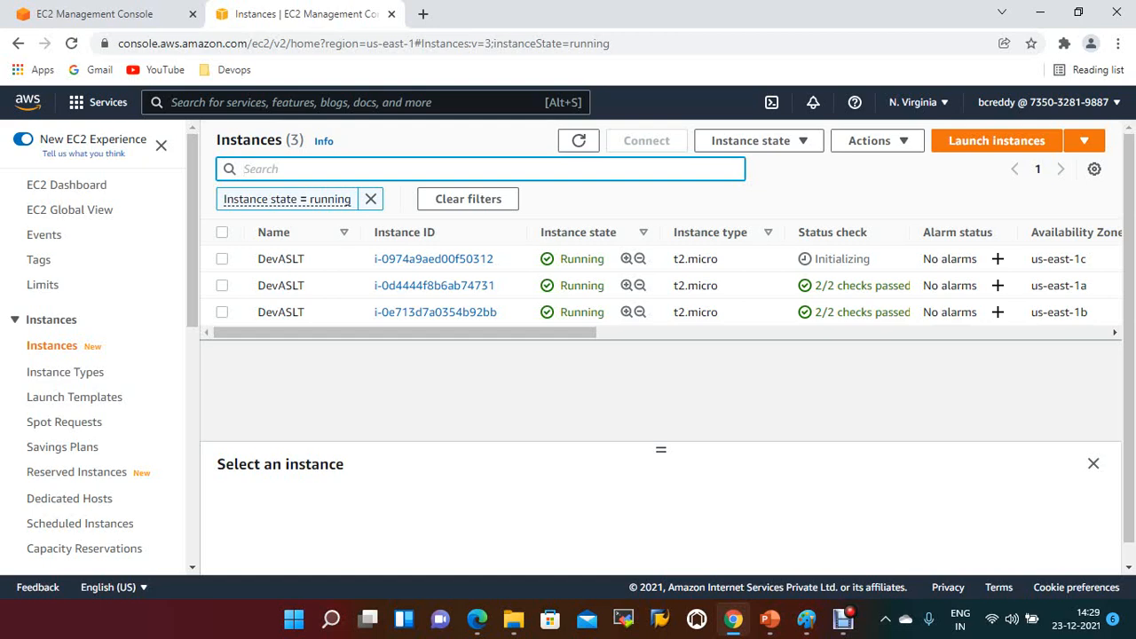
- Switch to the myownAutoscaling presentation in PowerPoint and show slide 5 on scaling out, scaling in and step scaling
click(770, 619)
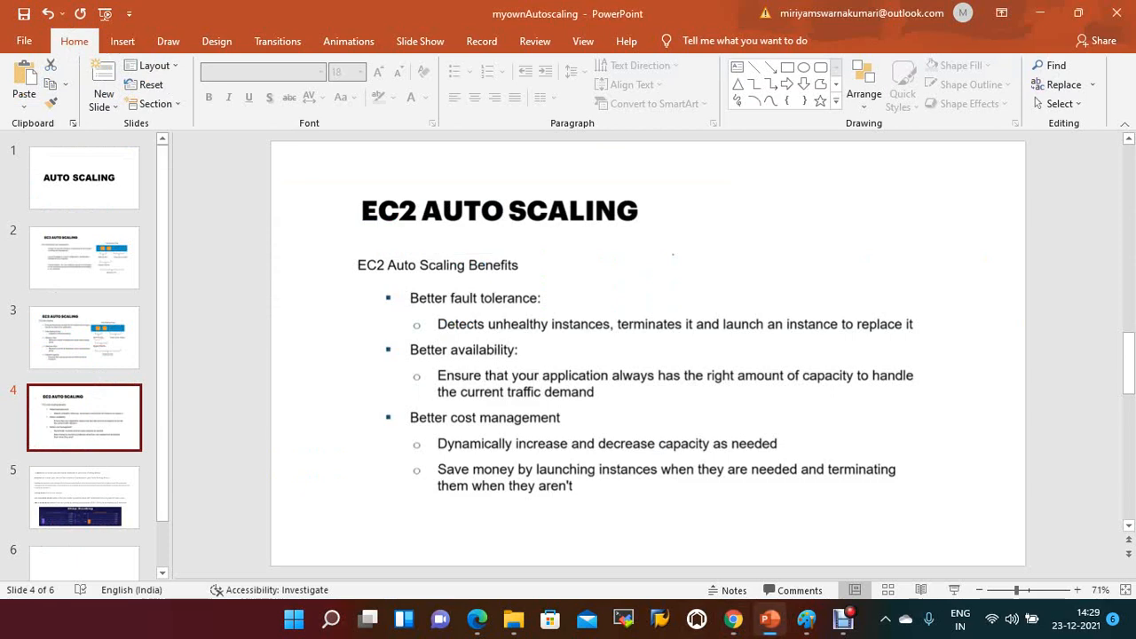
click(84, 497)
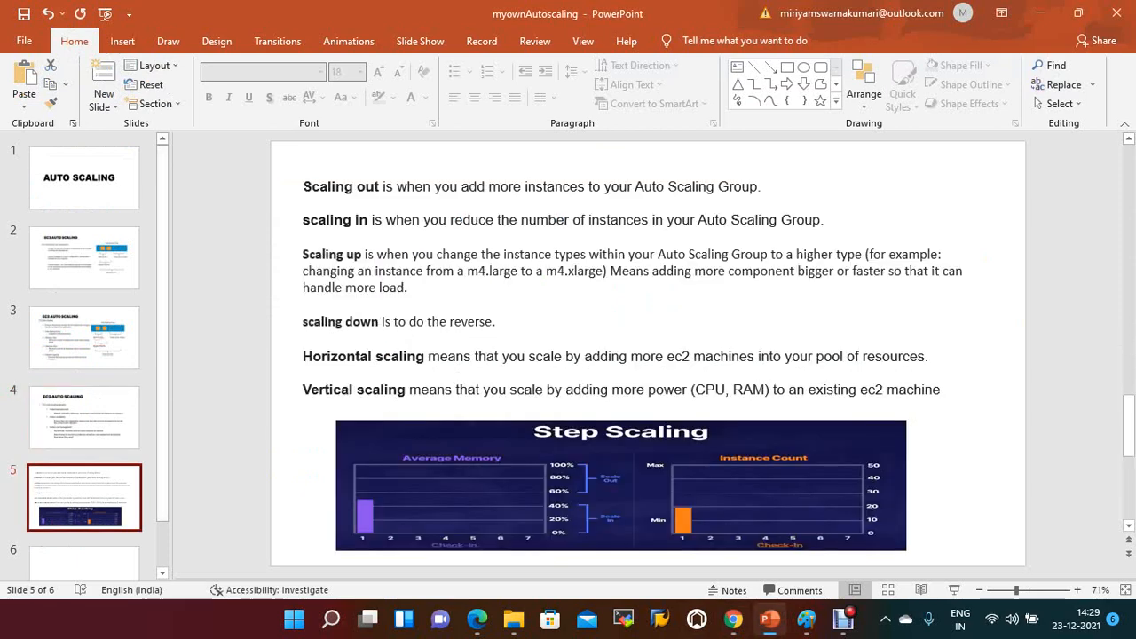